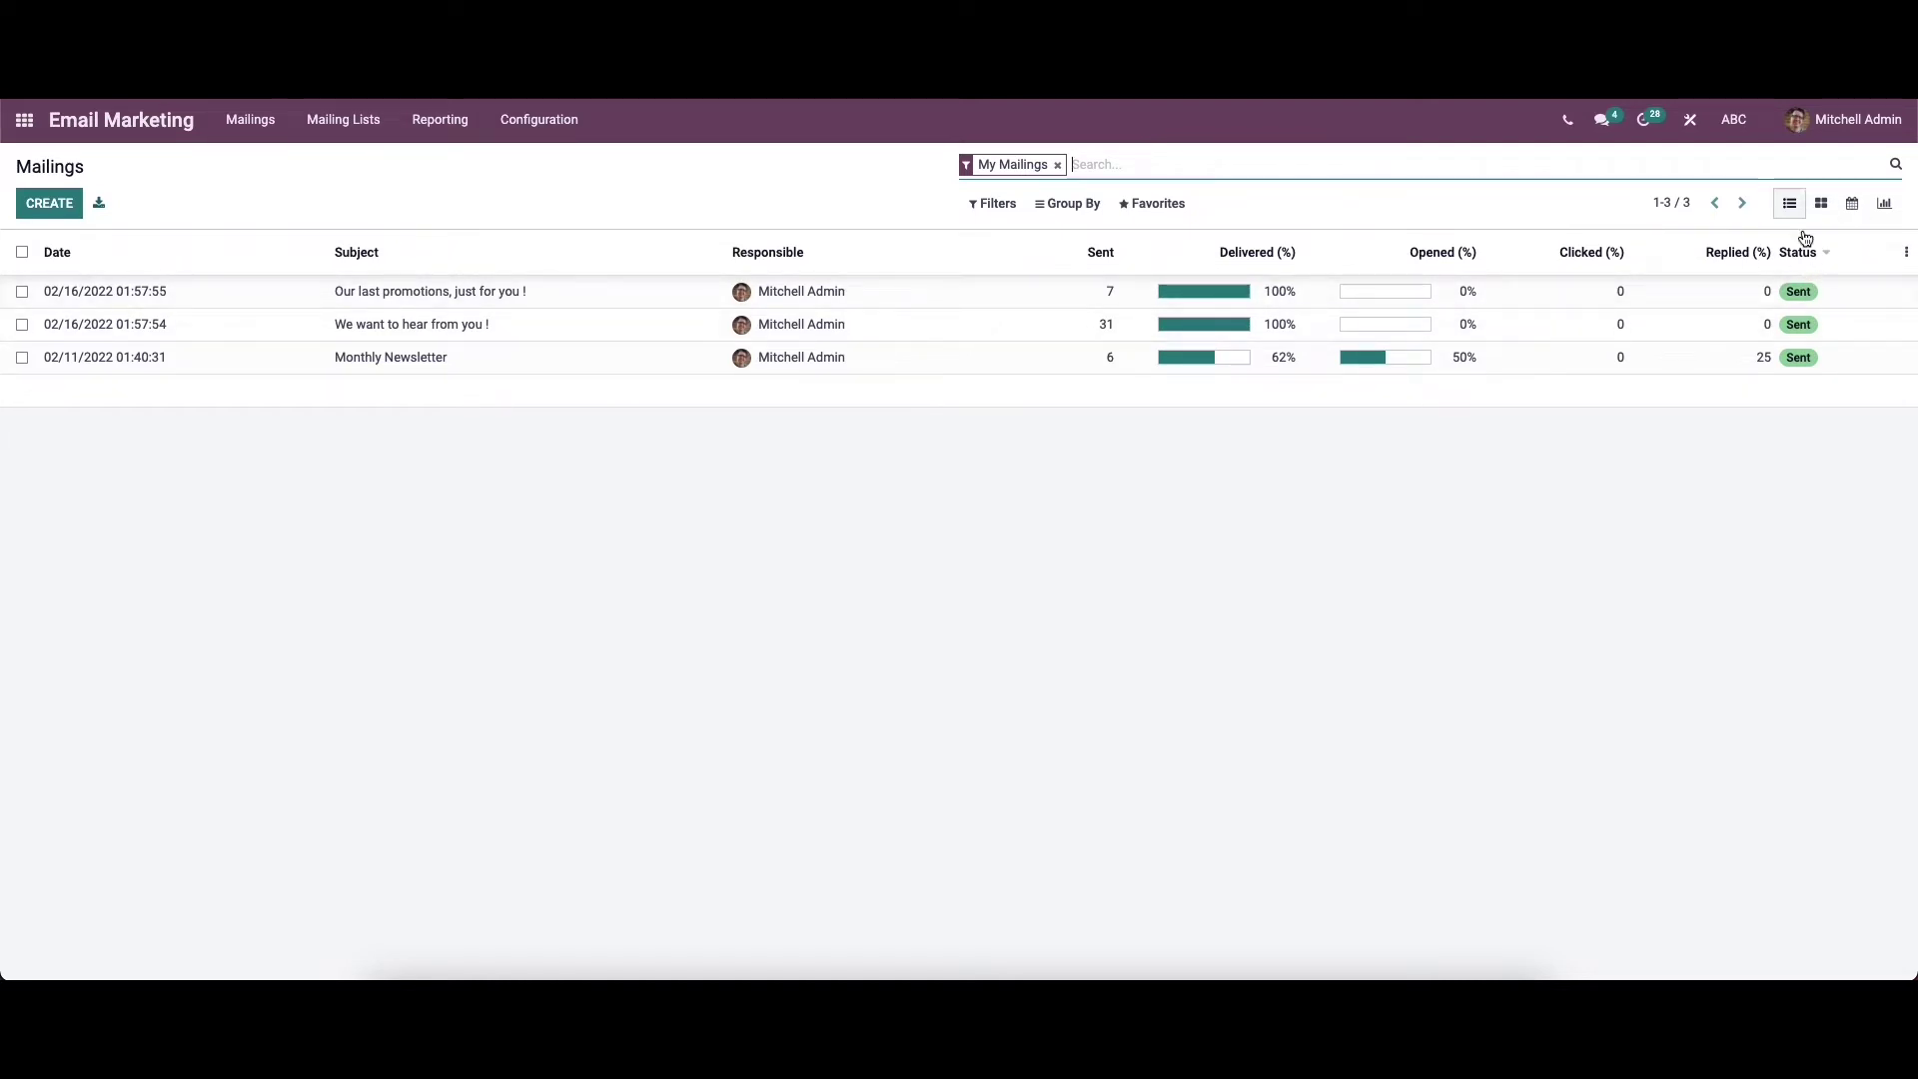
# View the mailings in the list, kanban, calendar and graph layouts, and return to the list
pyautogui.click(1790, 204)
pyautogui.click(1820, 203)
pyautogui.click(1853, 203)
pyautogui.click(1890, 204)
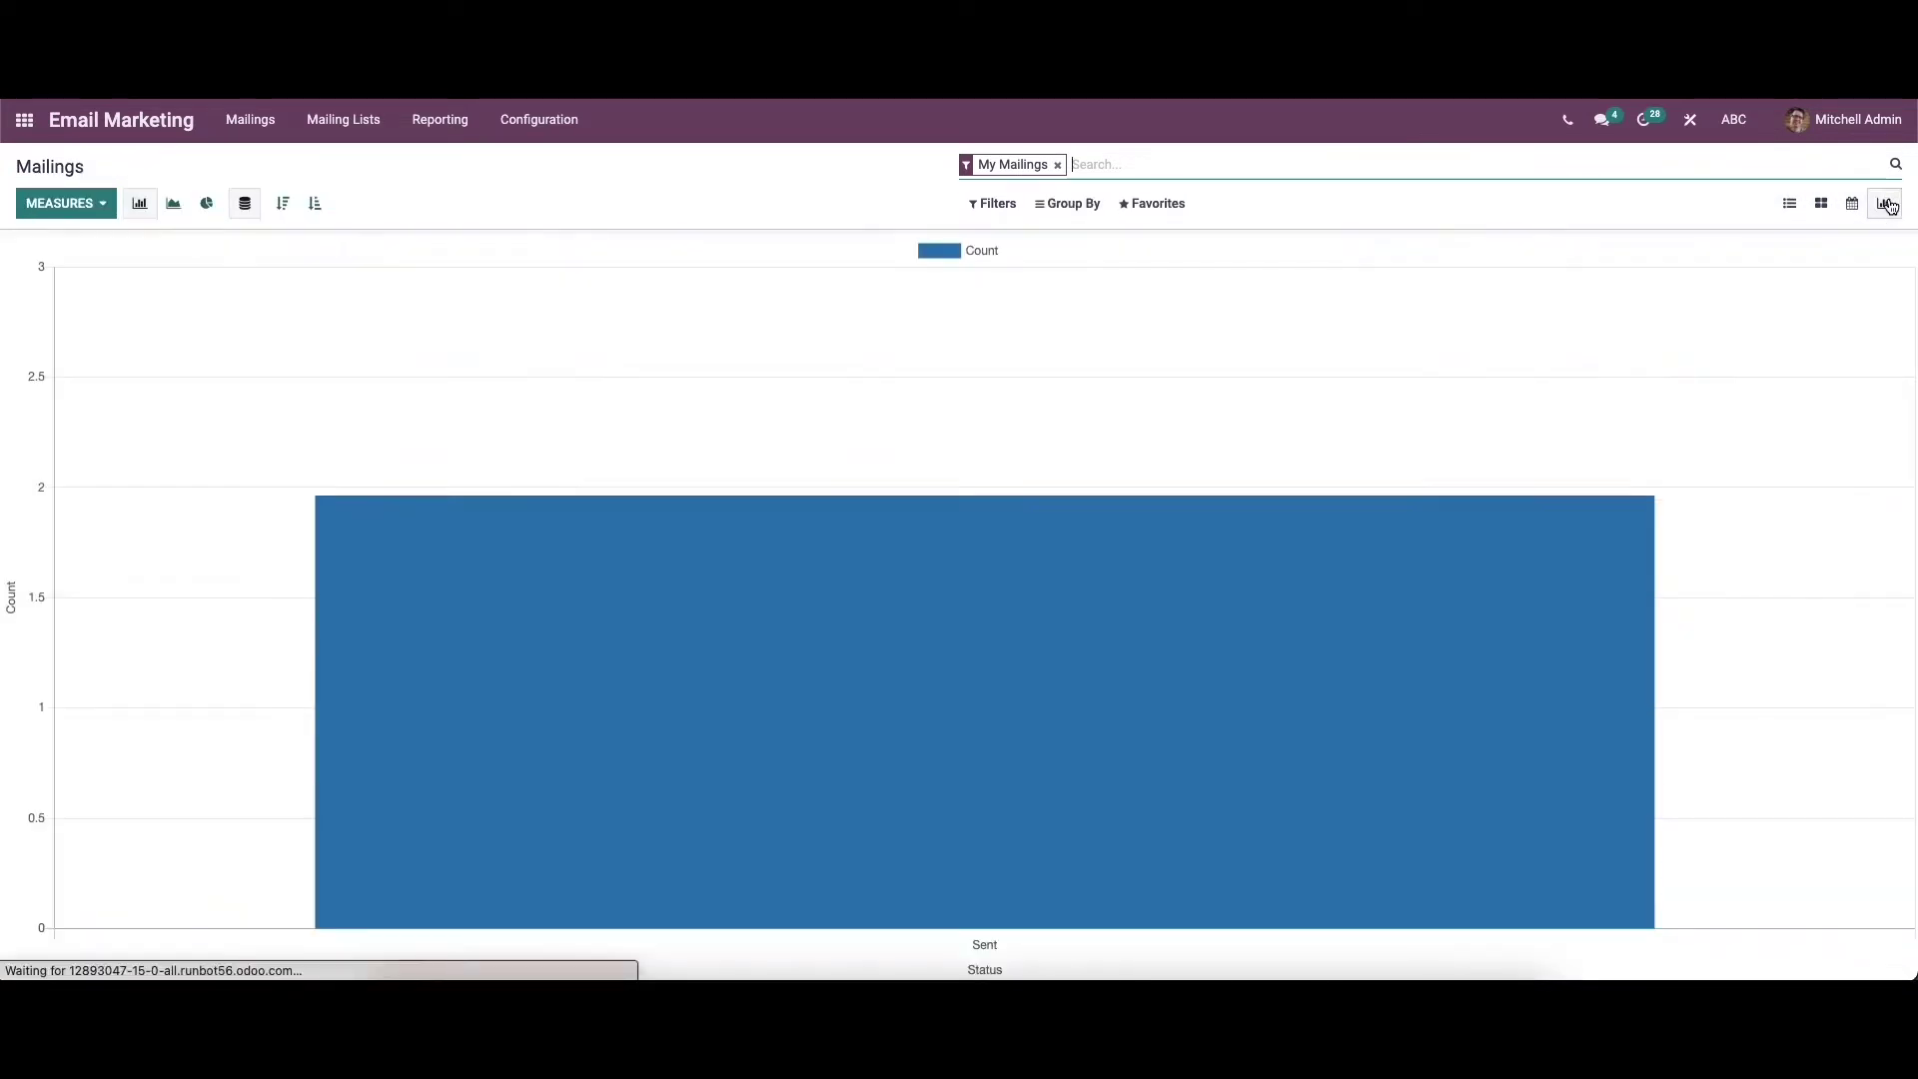
pyautogui.click(1790, 204)
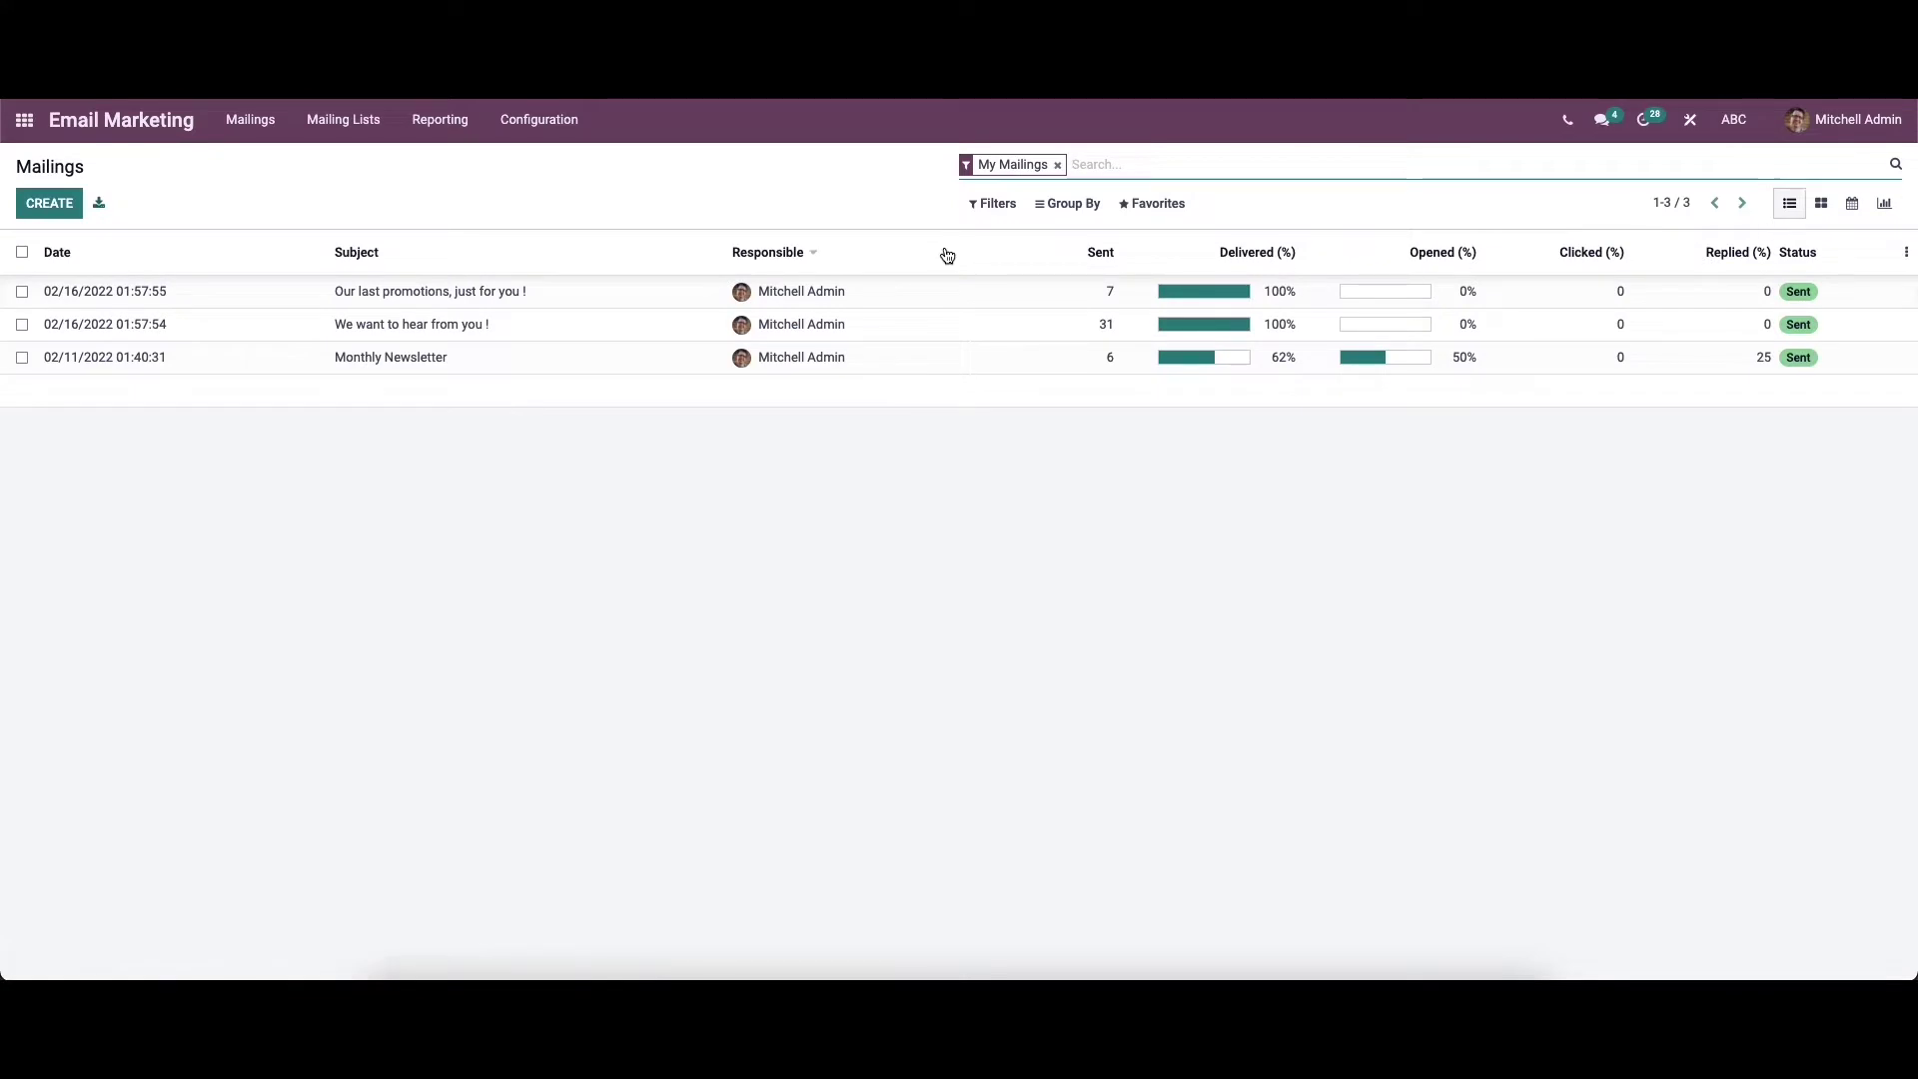
# Look through the filter, grouping and favorites options available for the mailings list
pyautogui.click(989, 208)
pyautogui.click(1065, 204)
pyautogui.click(1156, 205)
pyautogui.click(805, 231)
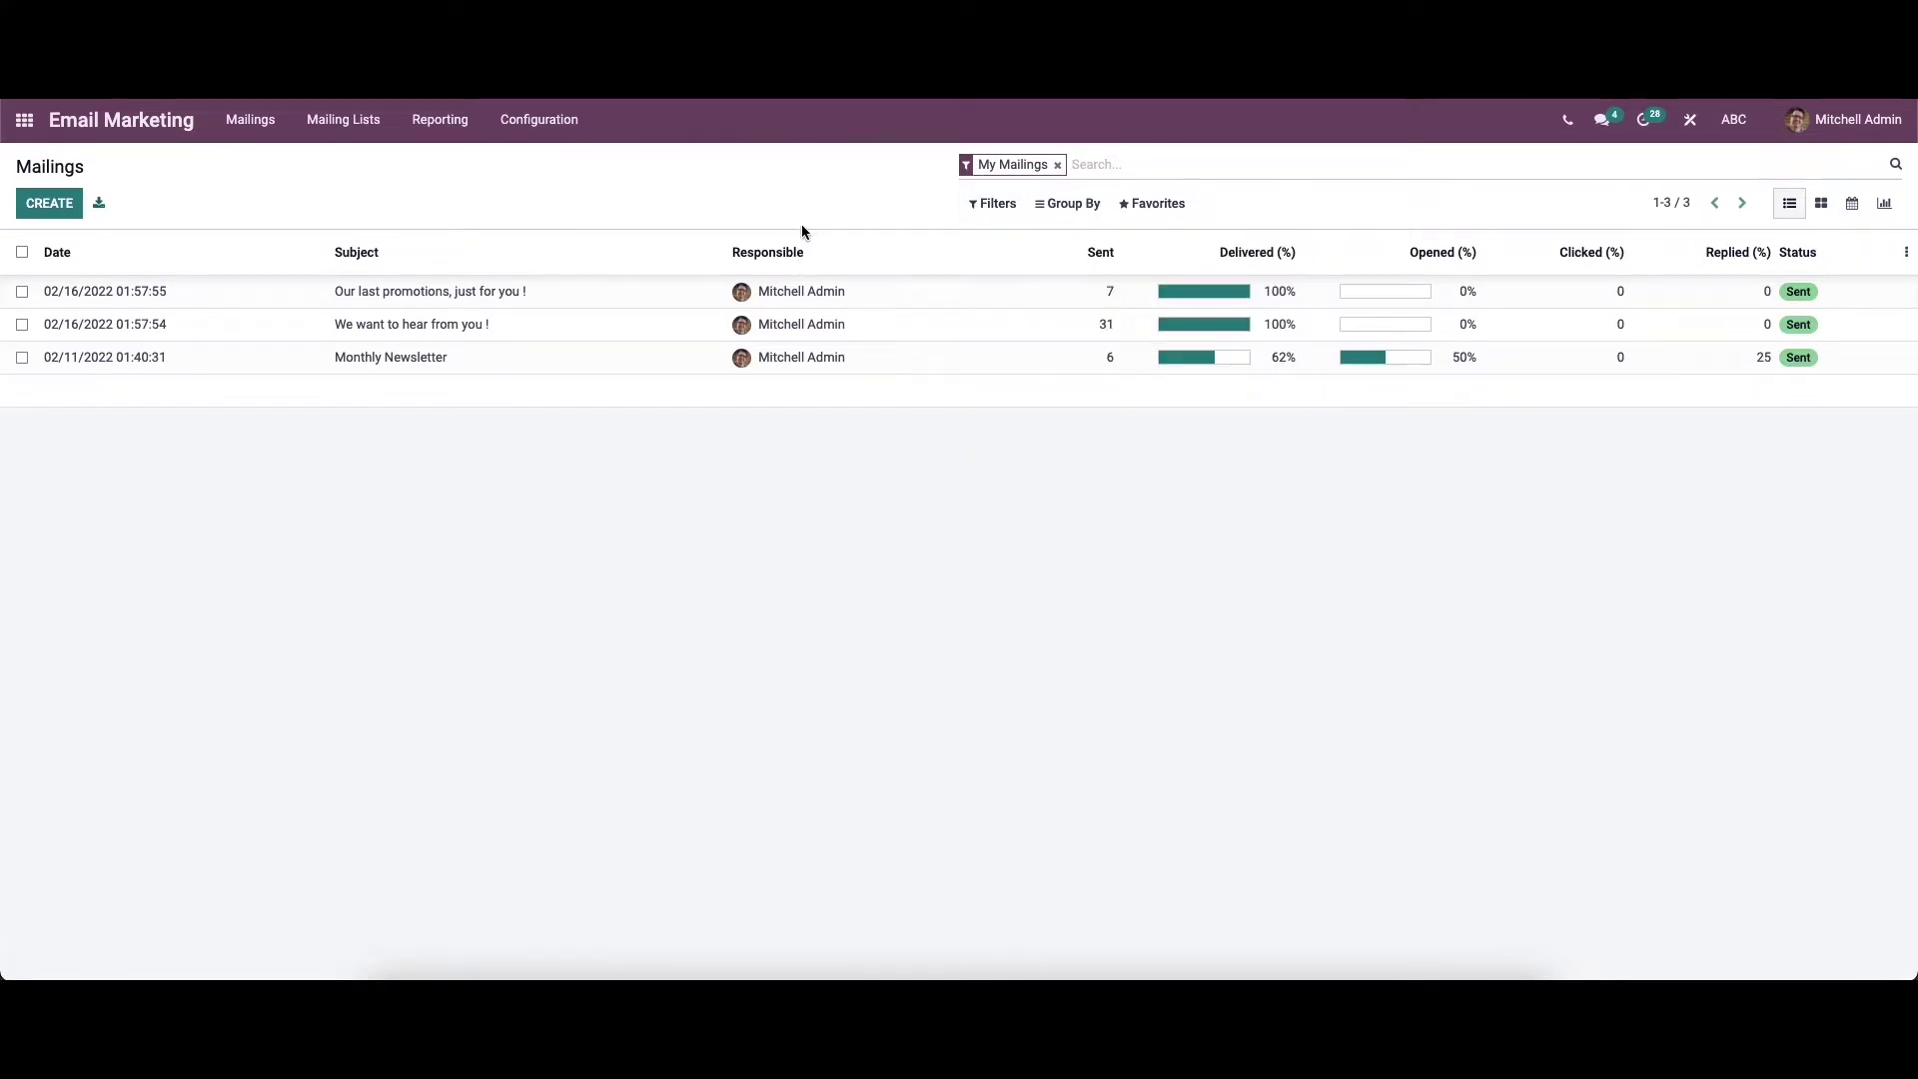
# View the "Our last promotions, just for you !" mailing and the chat window of its responsible person, closing both
pyautogui.click(862, 293)
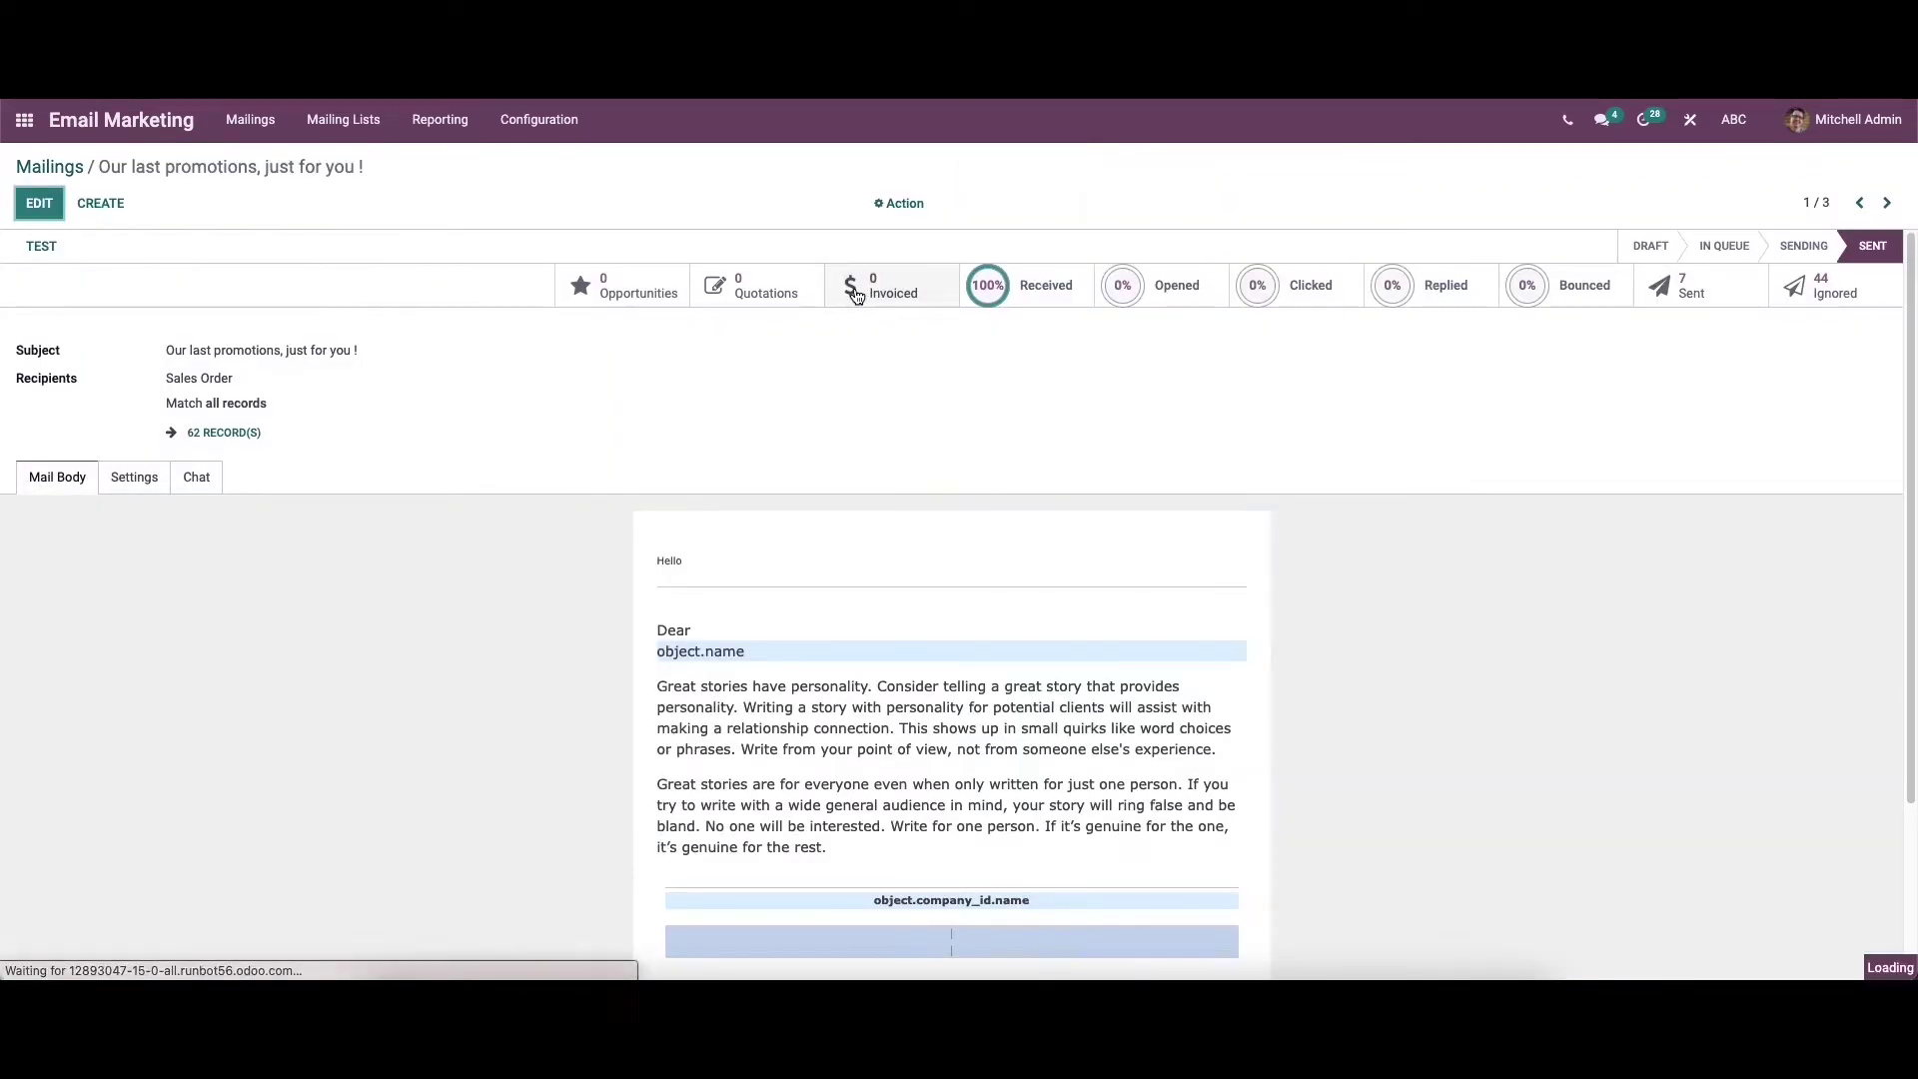
pyautogui.click(55, 166)
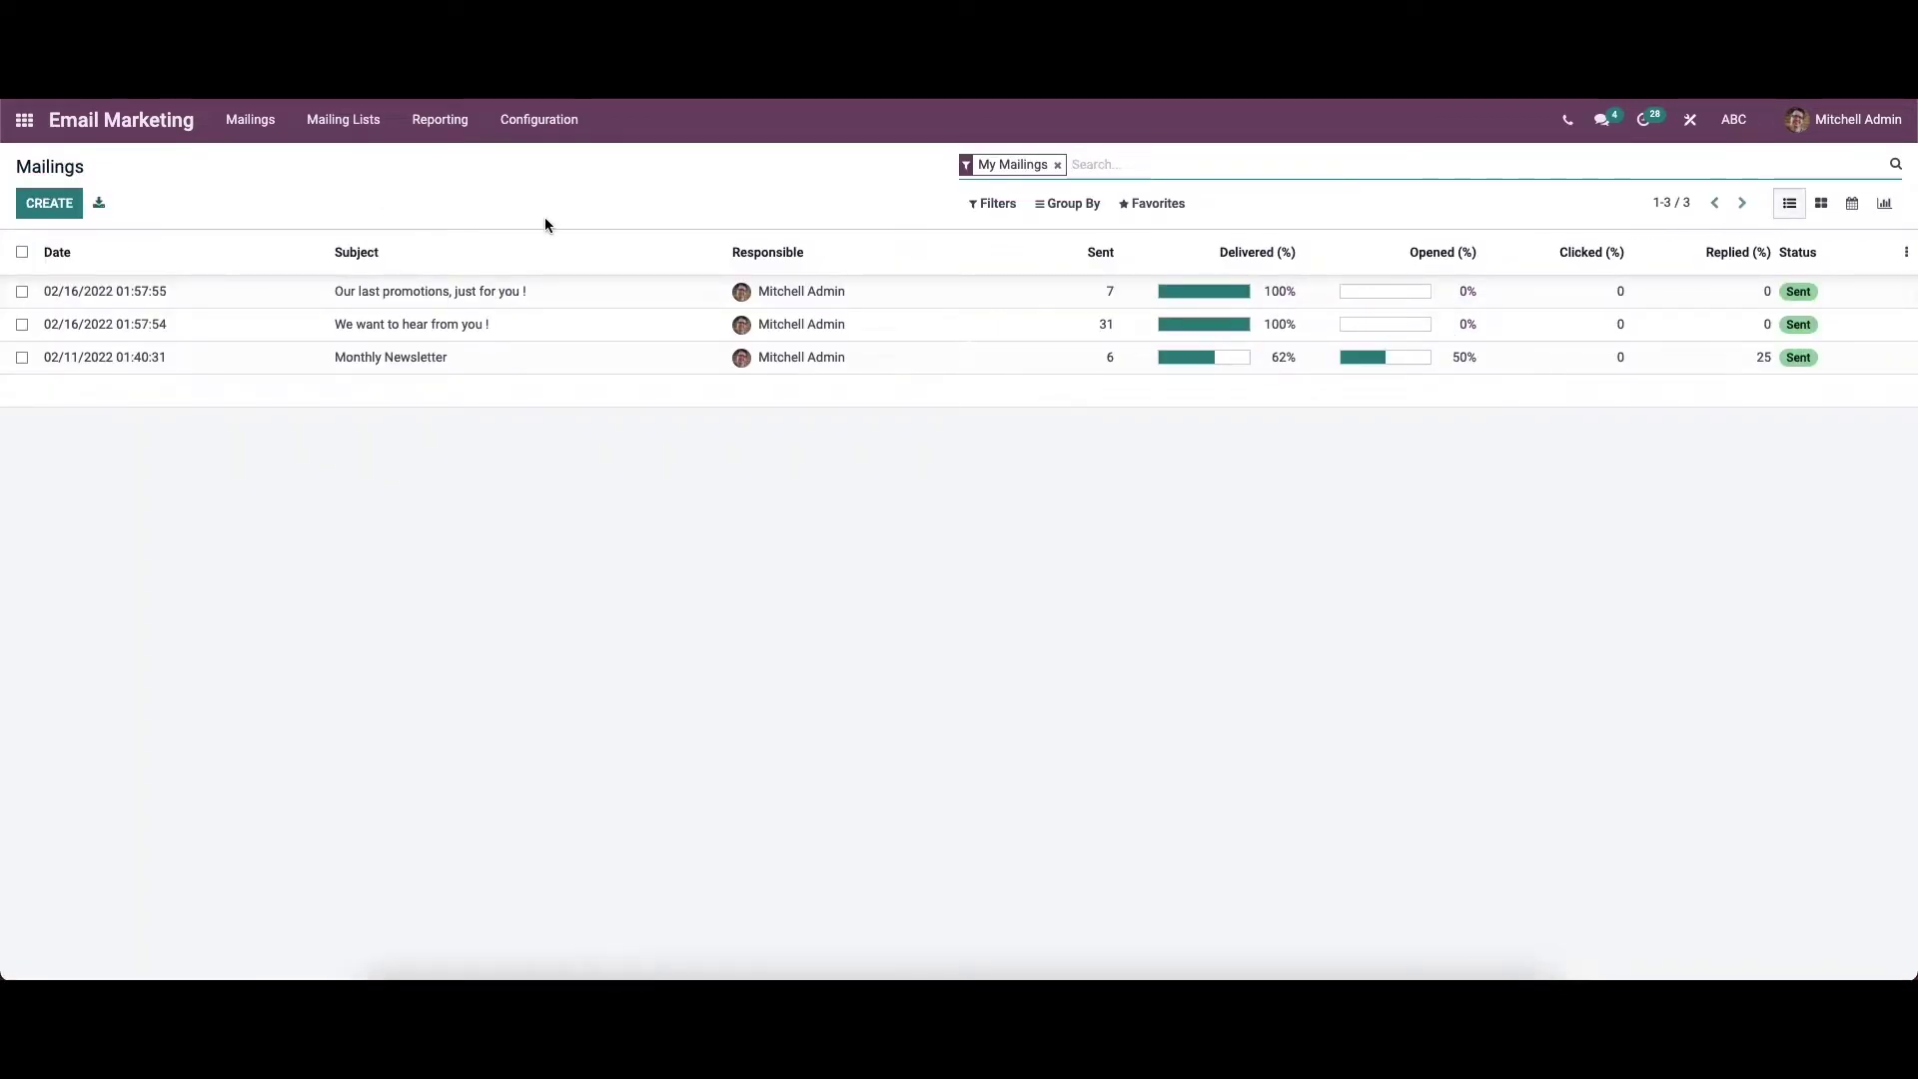
pyautogui.click(741, 293)
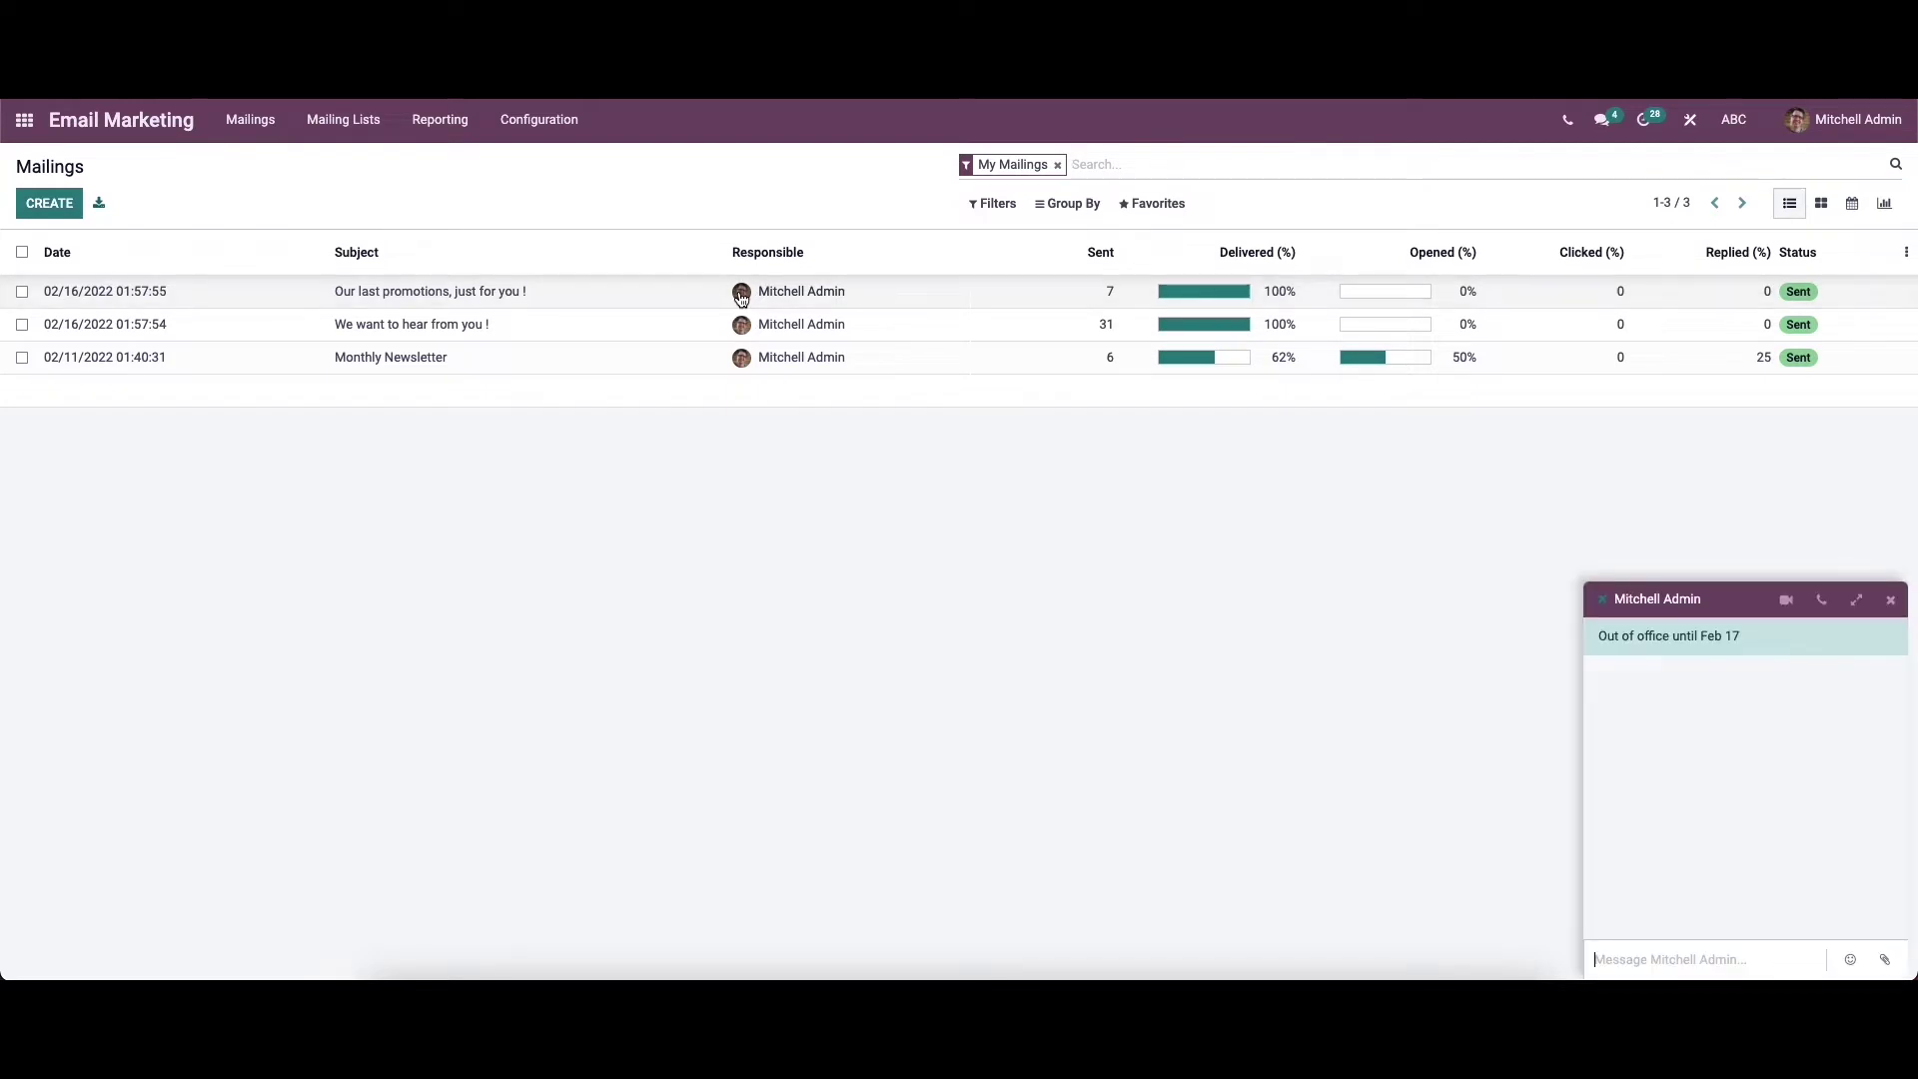
pyautogui.click(1890, 600)
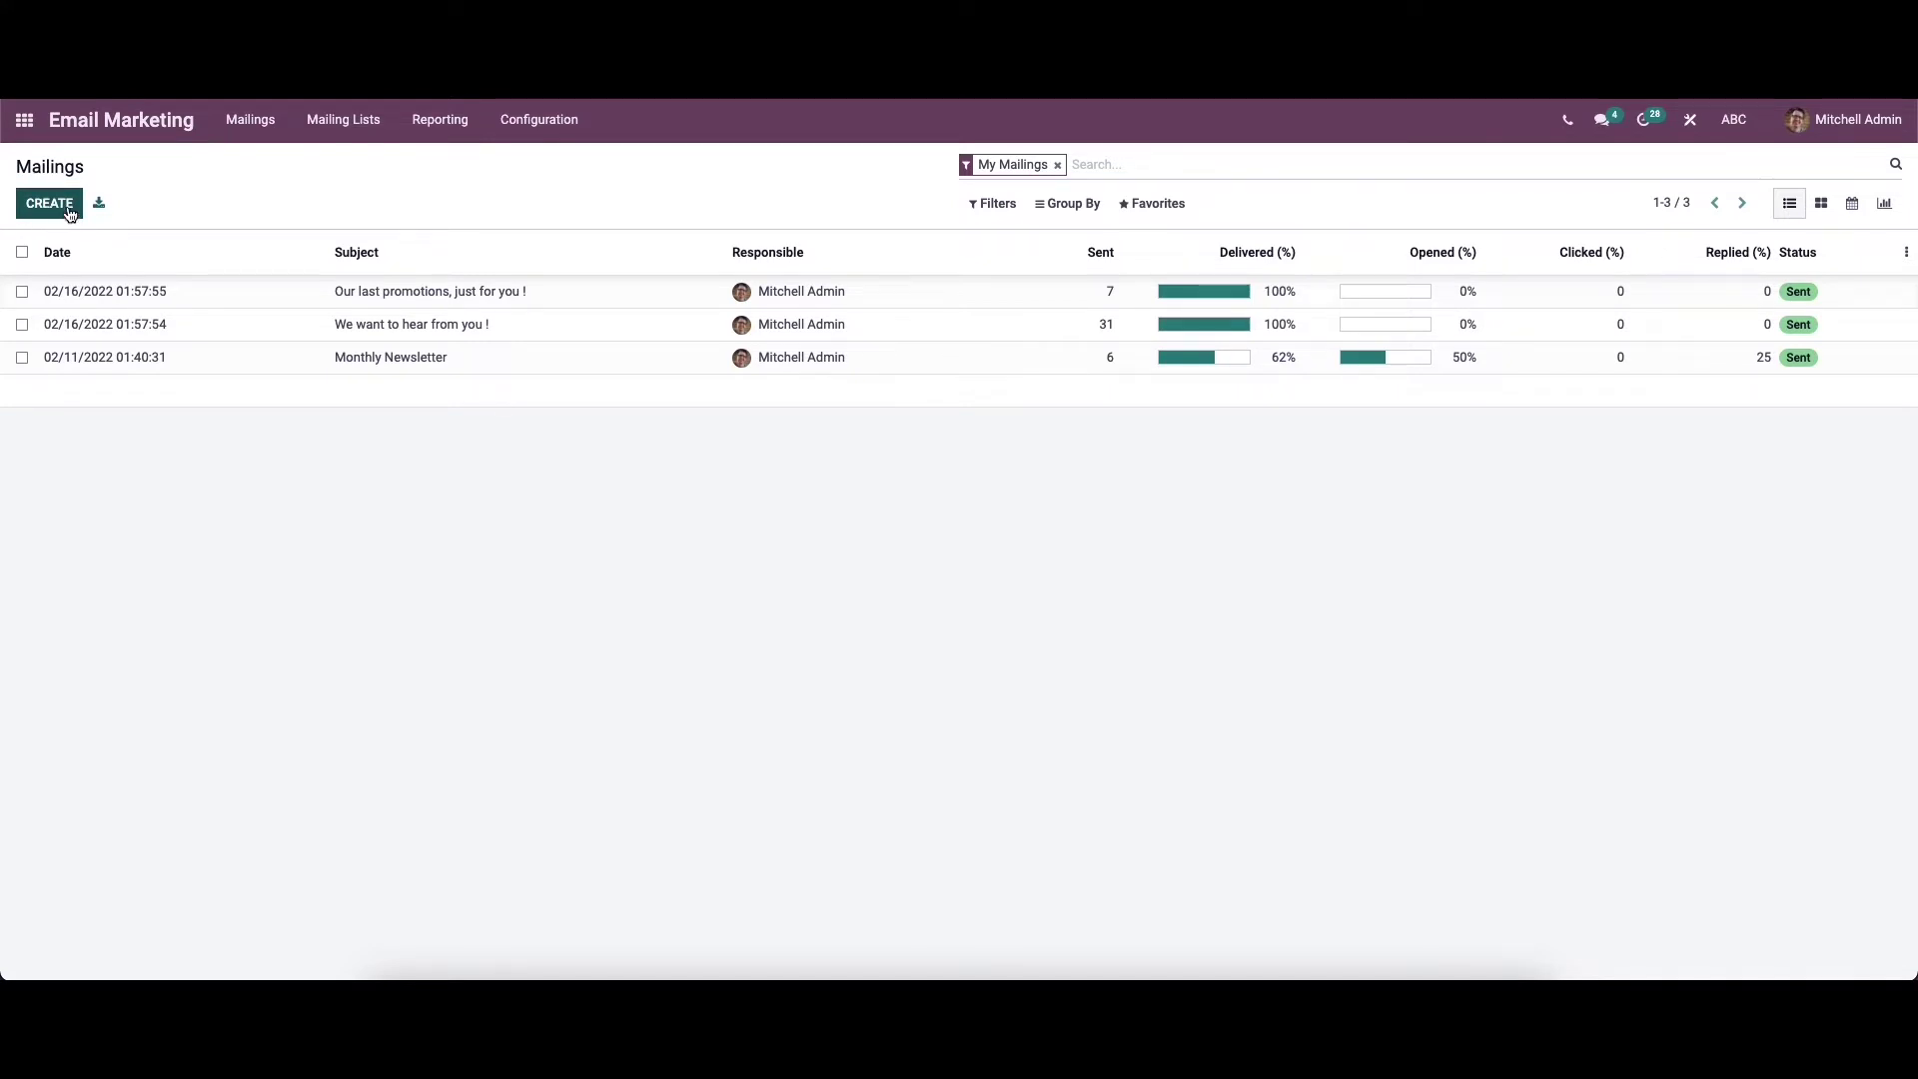
# Enable Mailing Campaigns, Blacklist Option when Unsubscribing and Dedicated Server in the Email Marketing settings, and save them
pyautogui.click(539, 120)
pyautogui.click(548, 161)
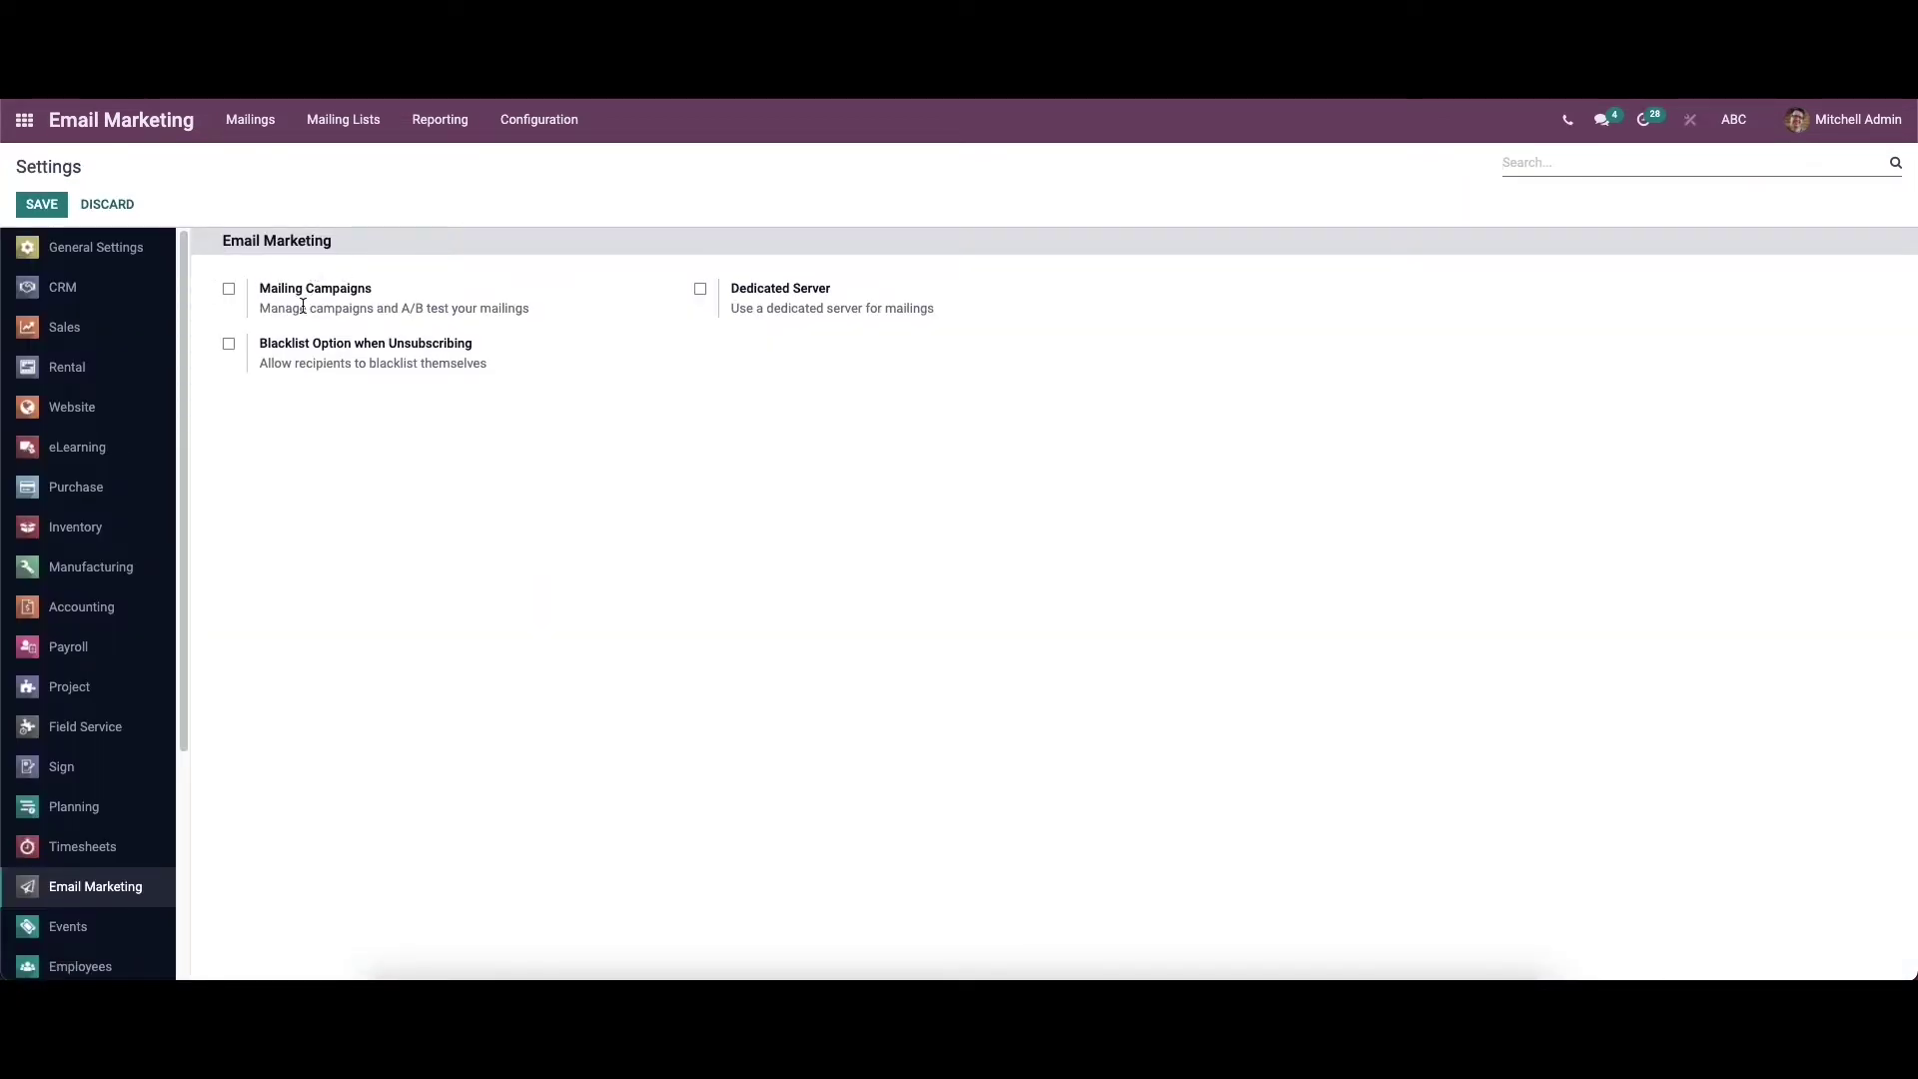
pyautogui.click(229, 290)
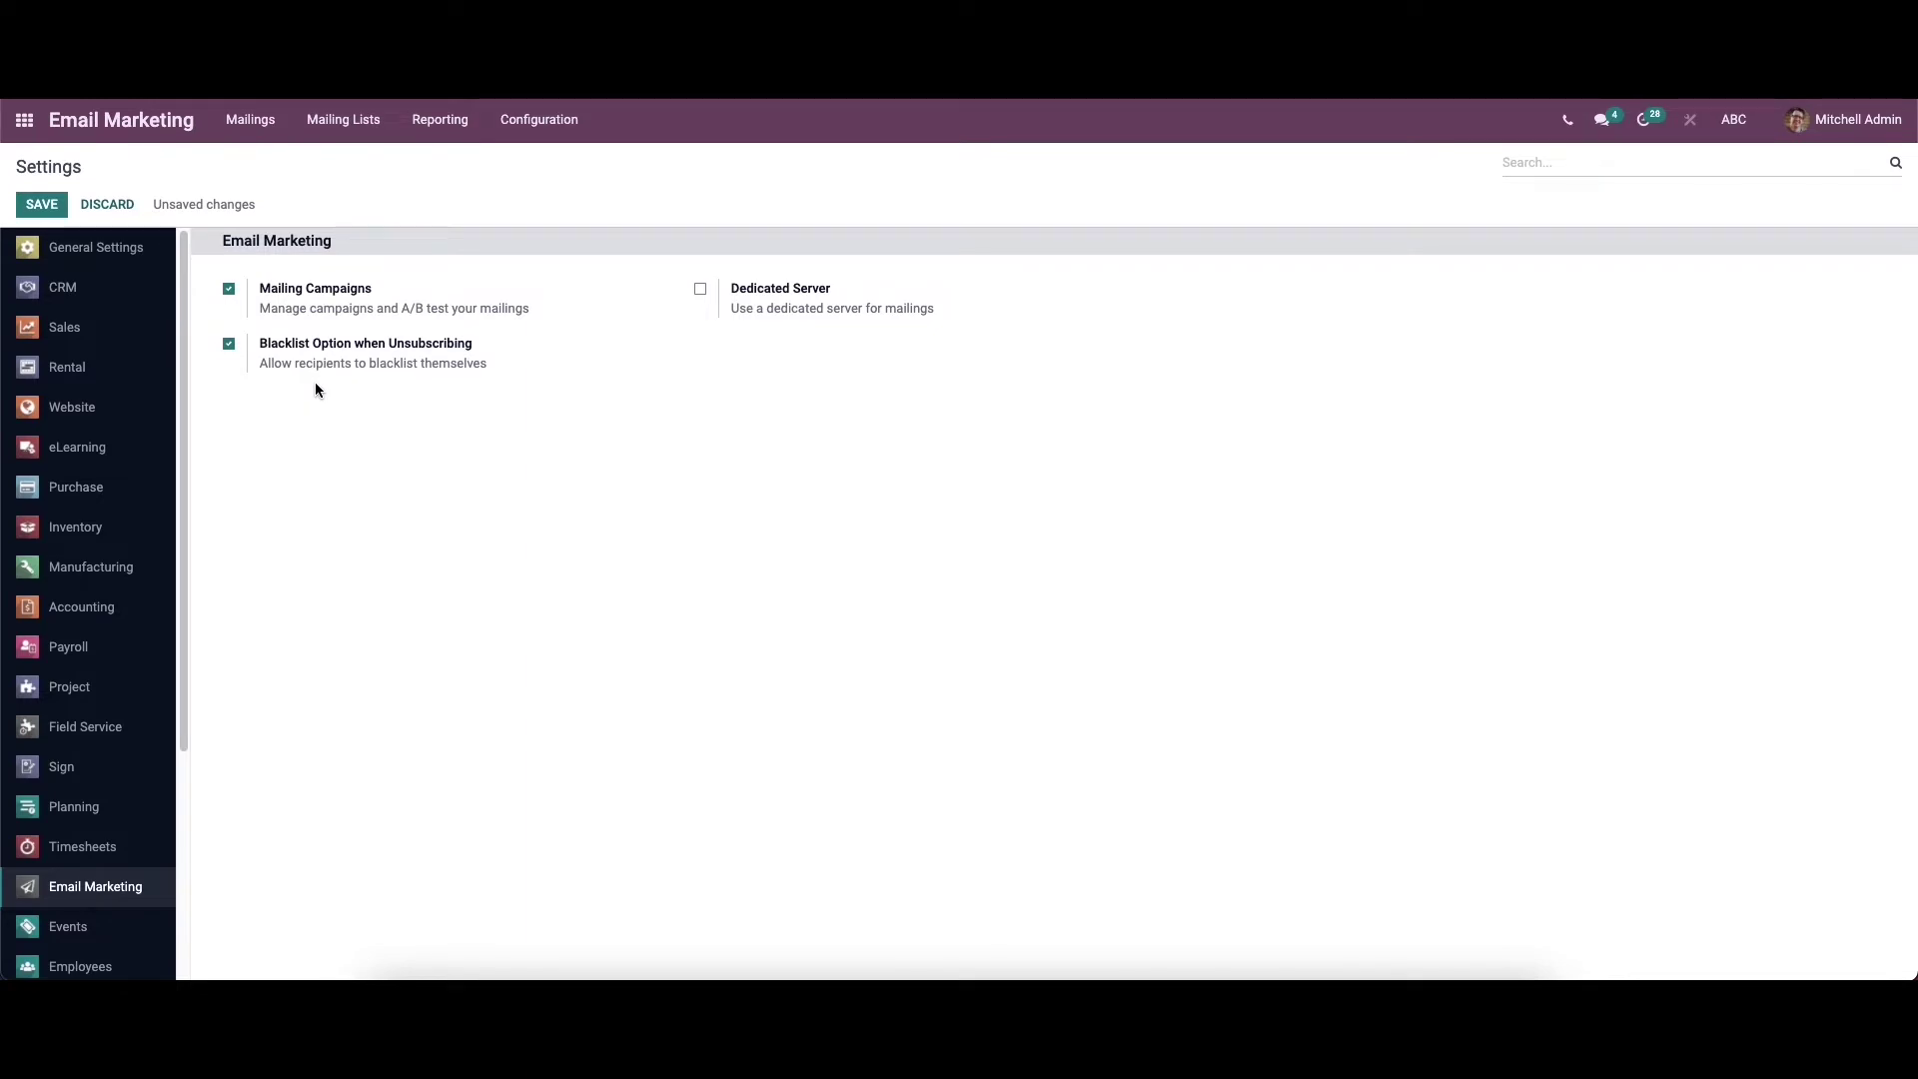
pyautogui.click(700, 291)
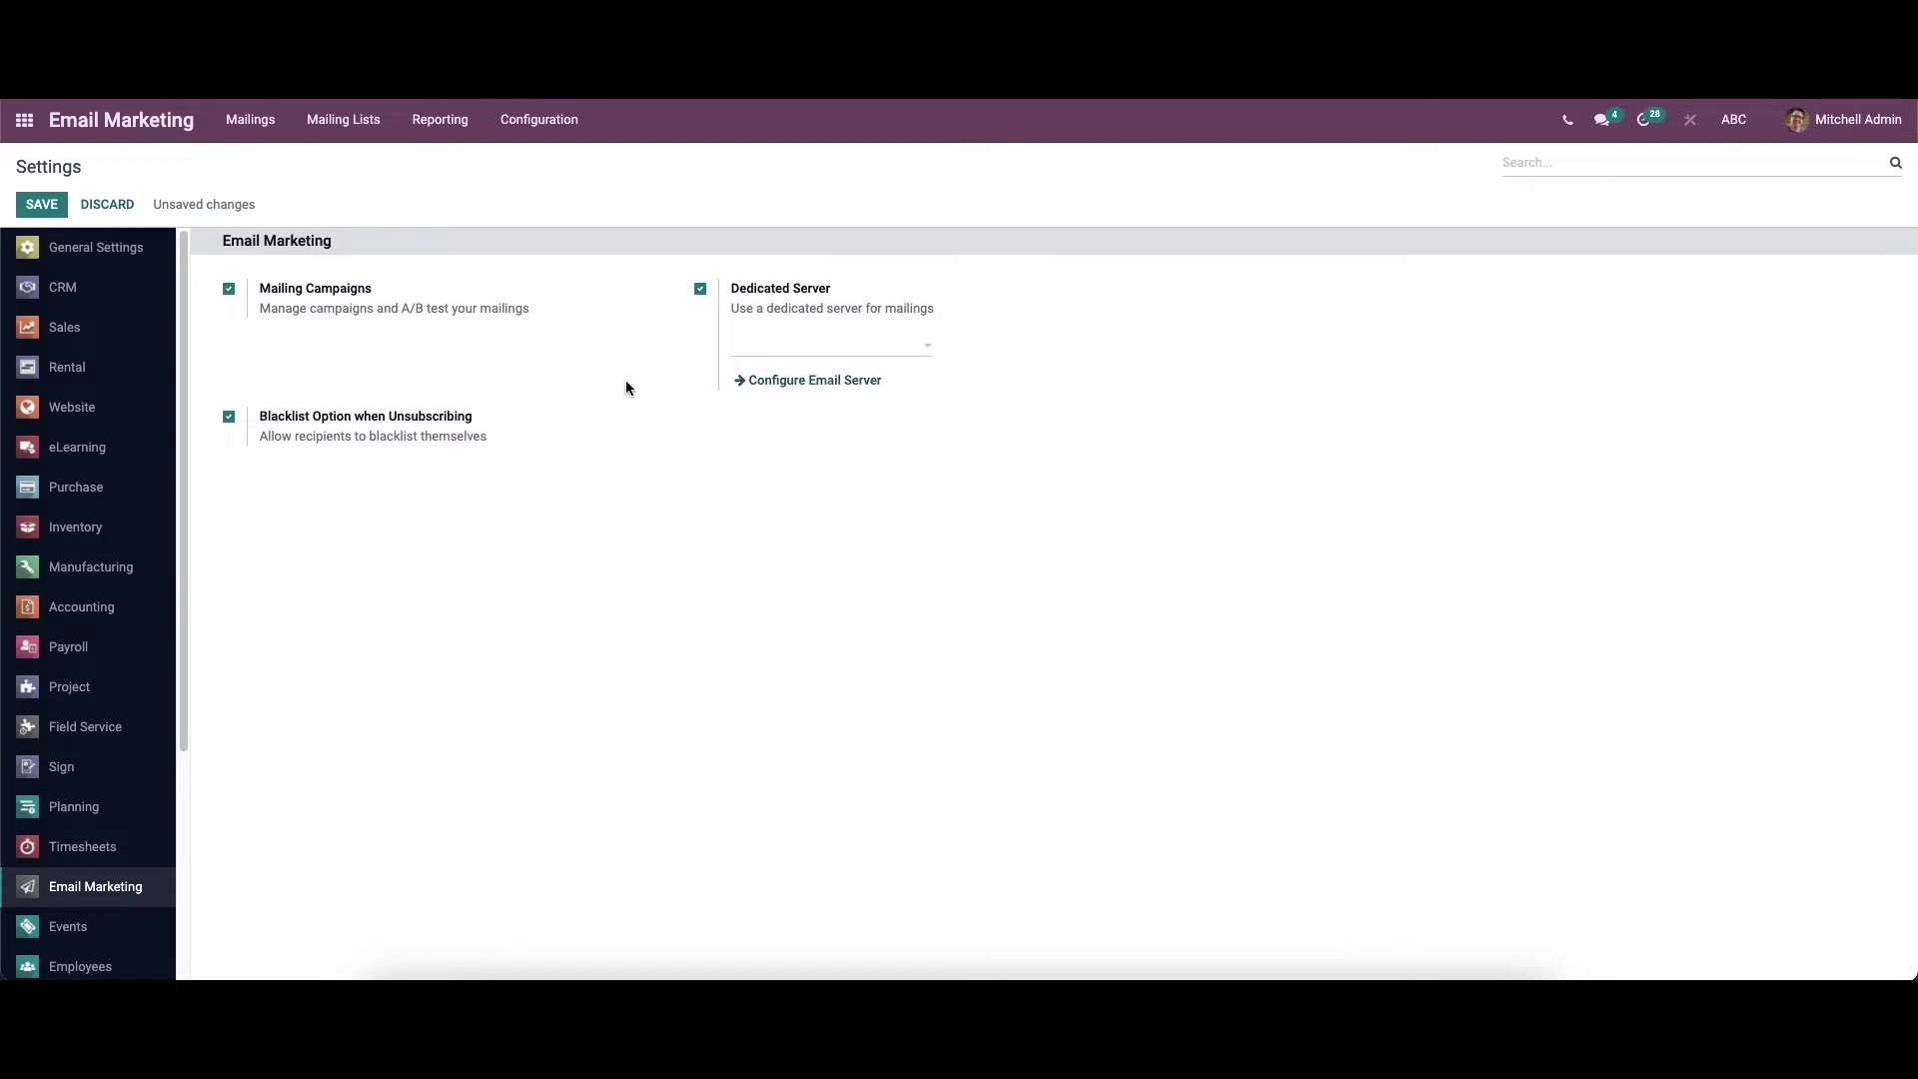
pyautogui.click(40, 205)
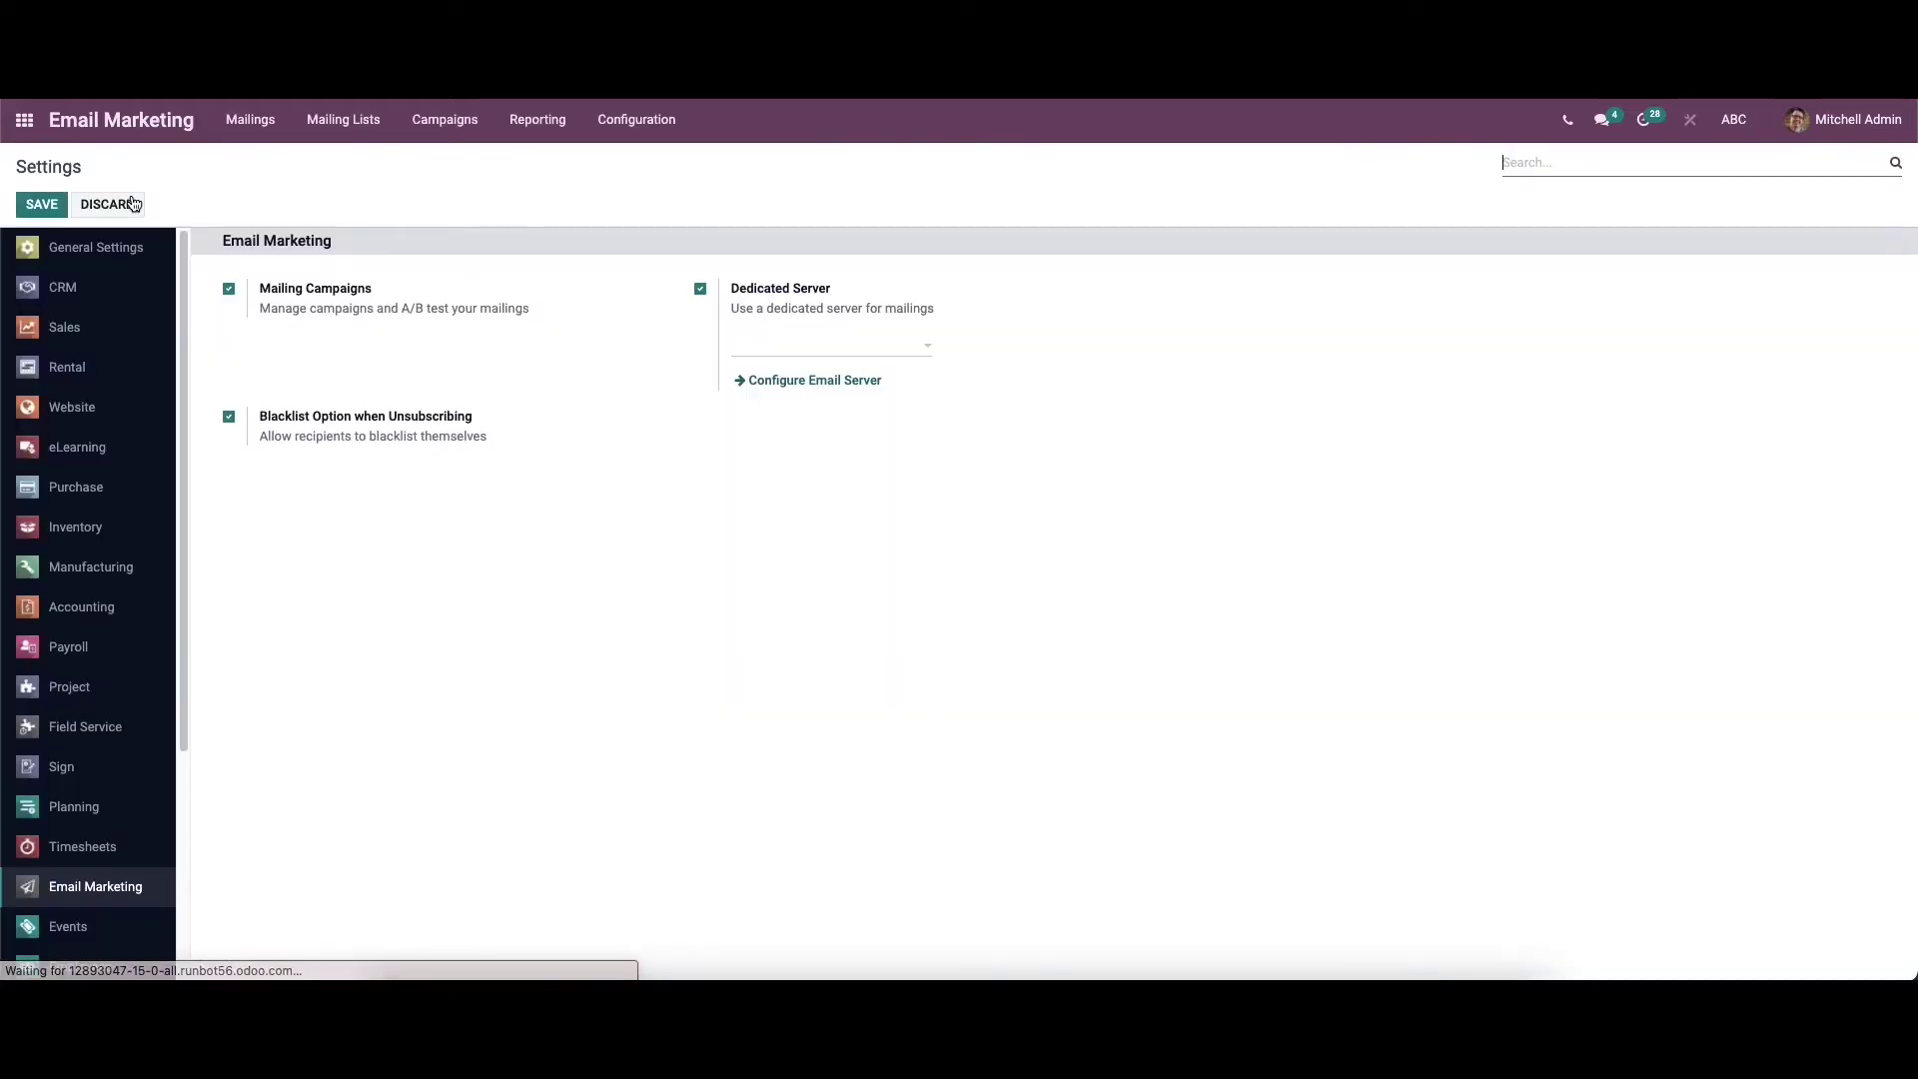
# Examine the campaign stages list and how a new stage is added, discarding the blank entry
pyautogui.click(630, 122)
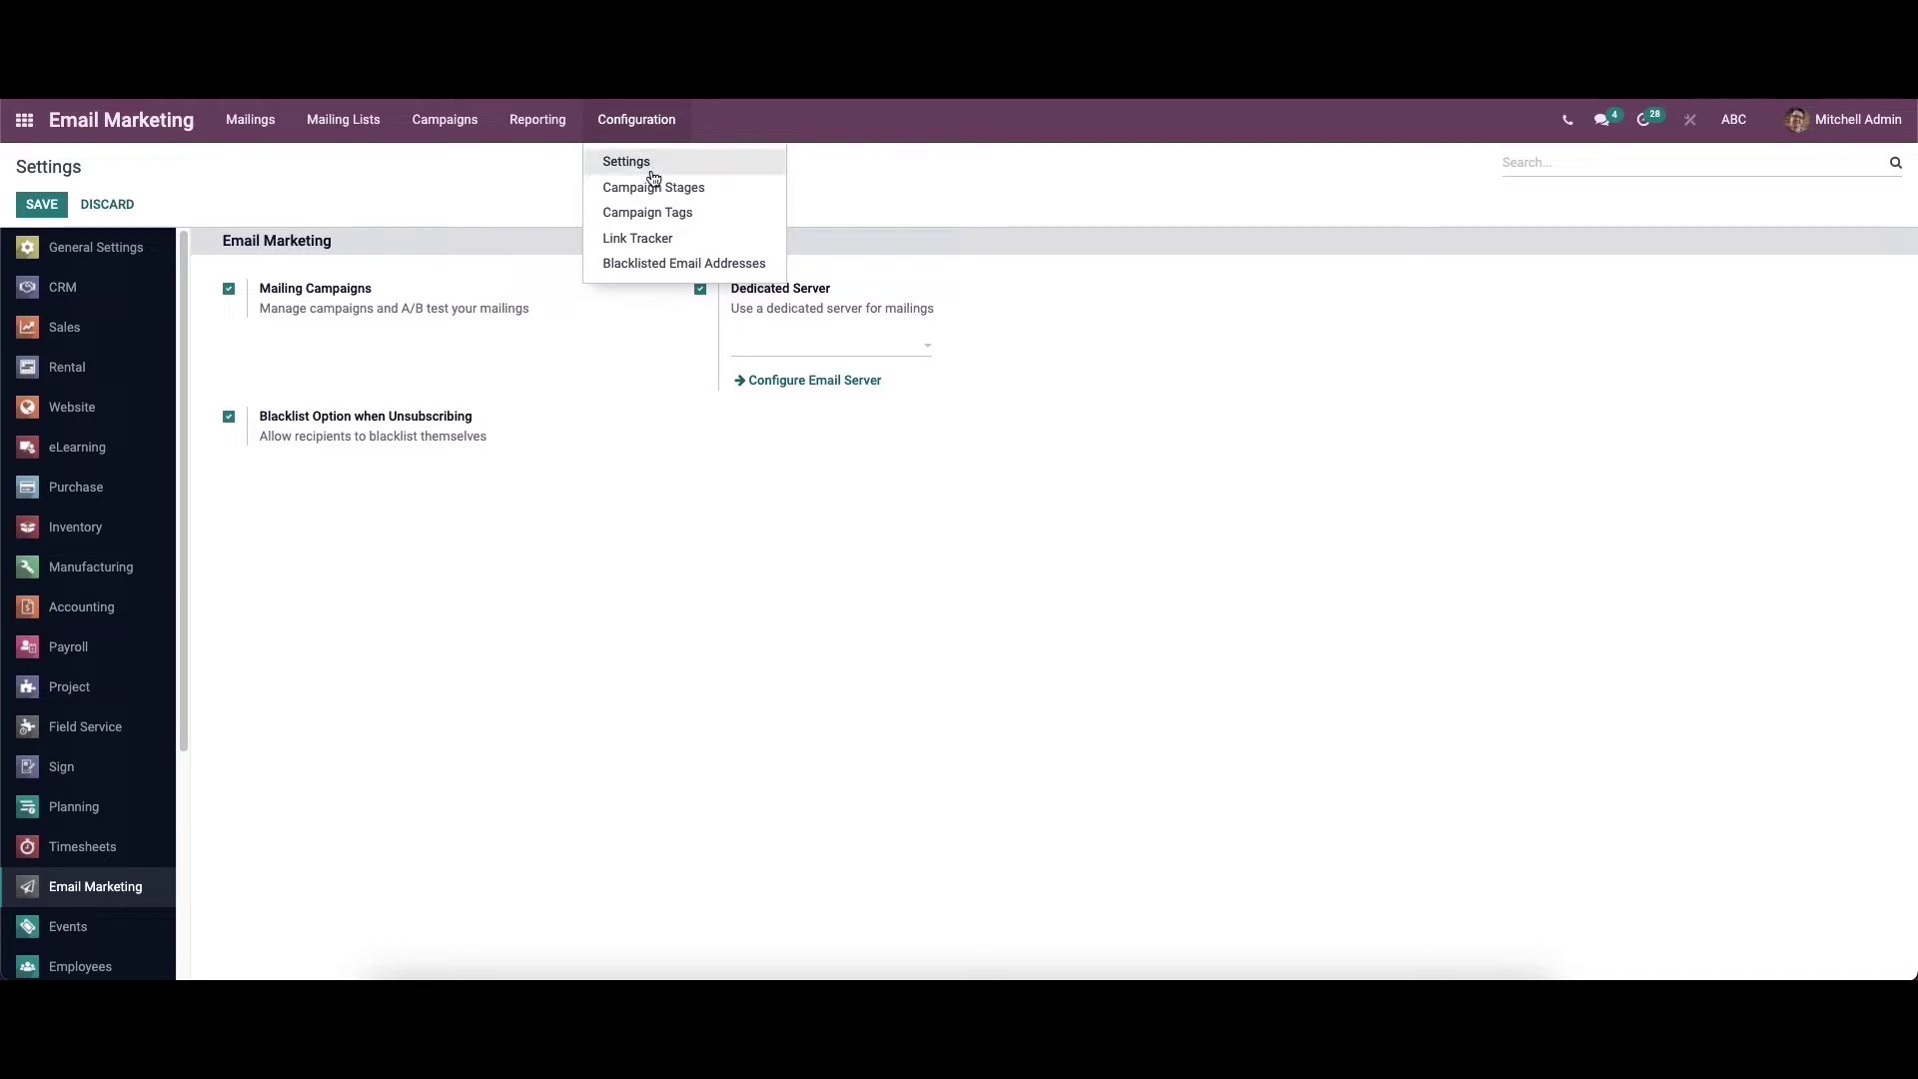
pyautogui.click(706, 196)
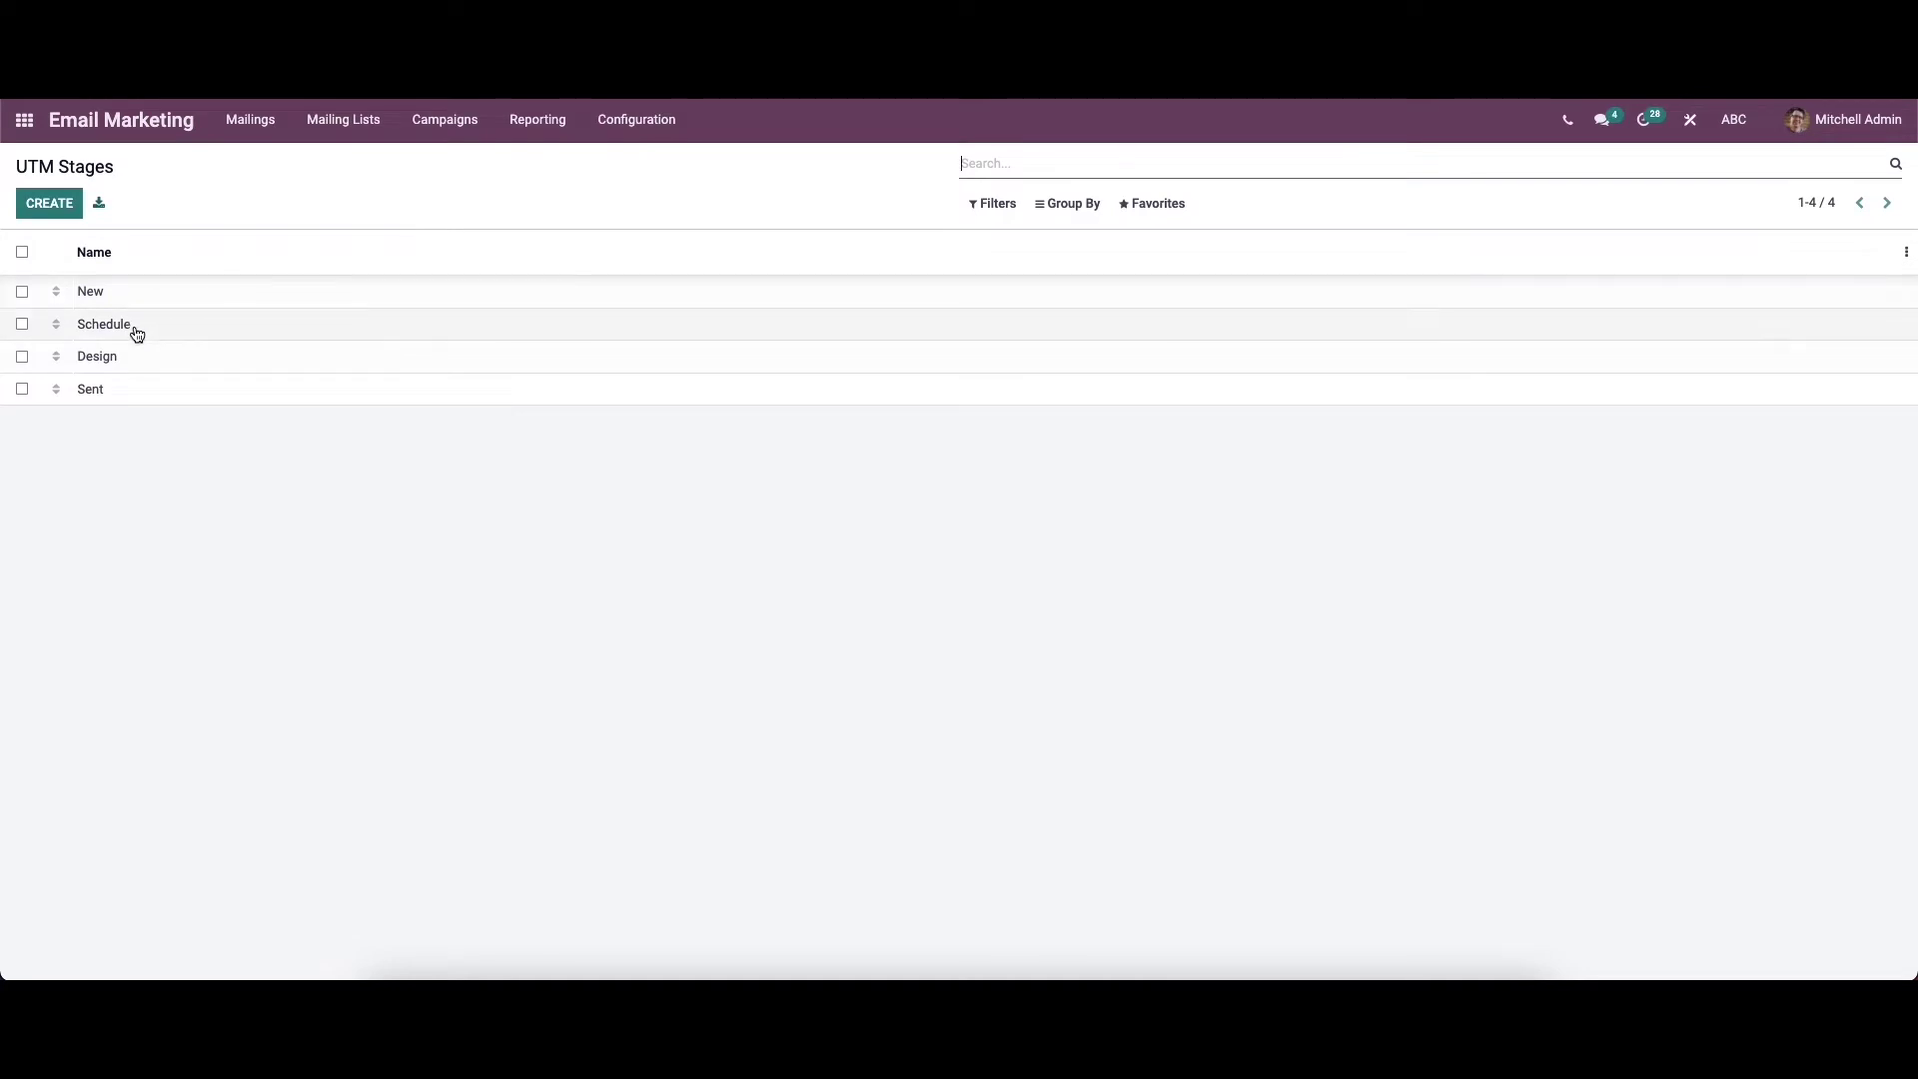
pyautogui.click(55, 205)
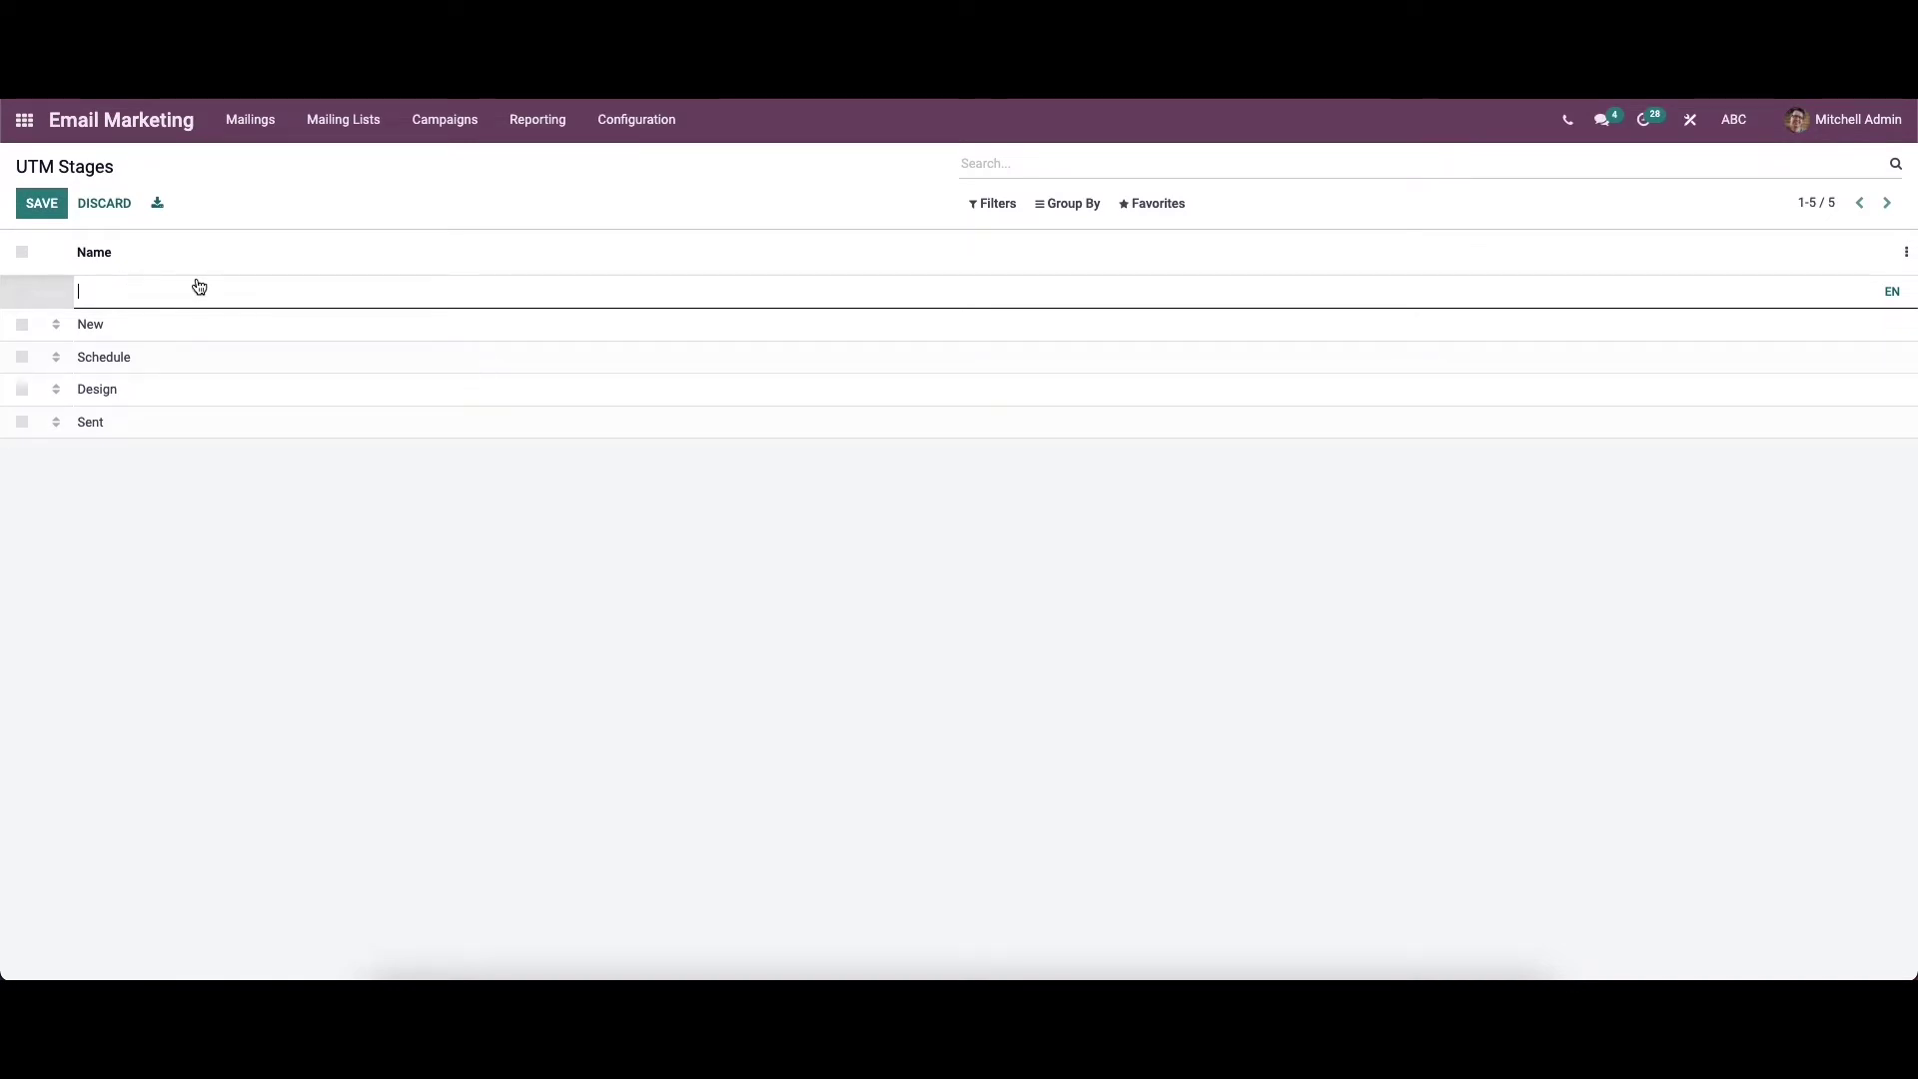
pyautogui.click(110, 208)
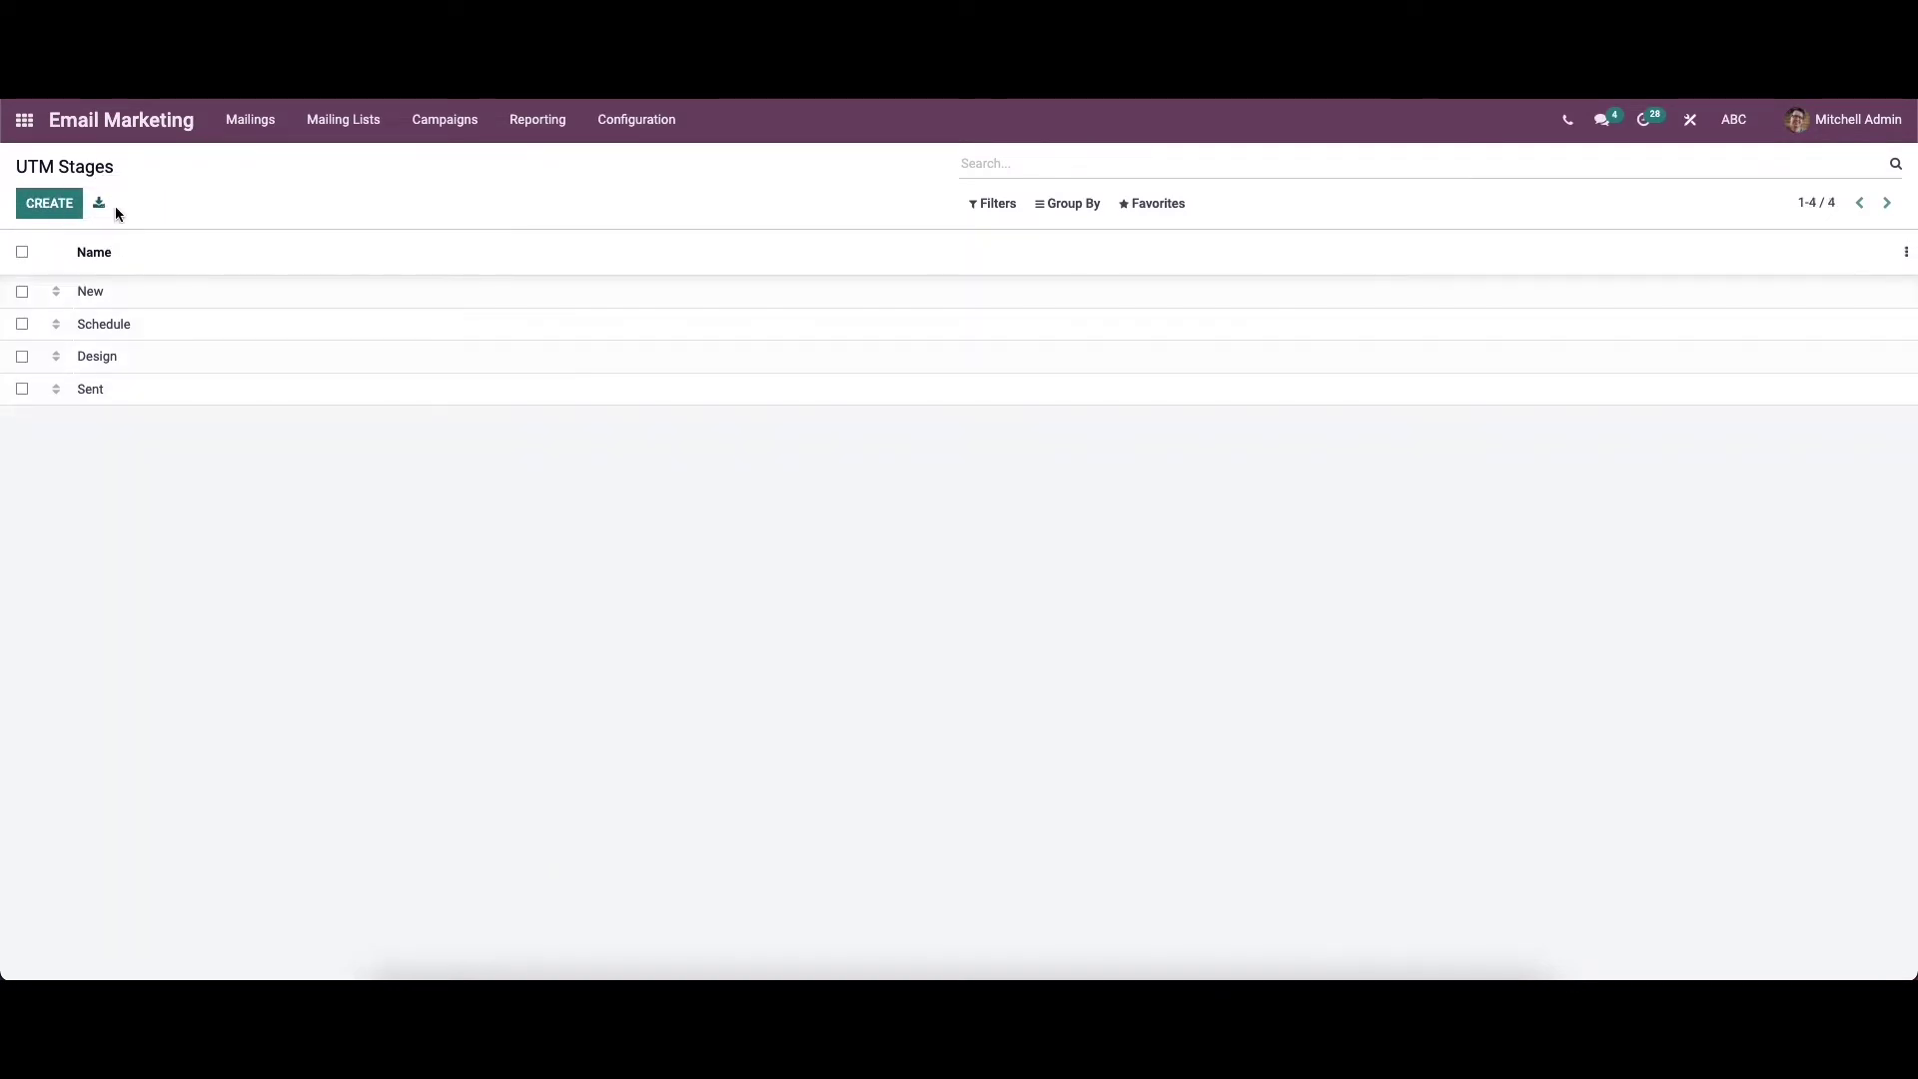
# Examine the campaign tags list and how a new tag is added, discarding the blank entry
pyautogui.click(610, 131)
pyautogui.click(664, 214)
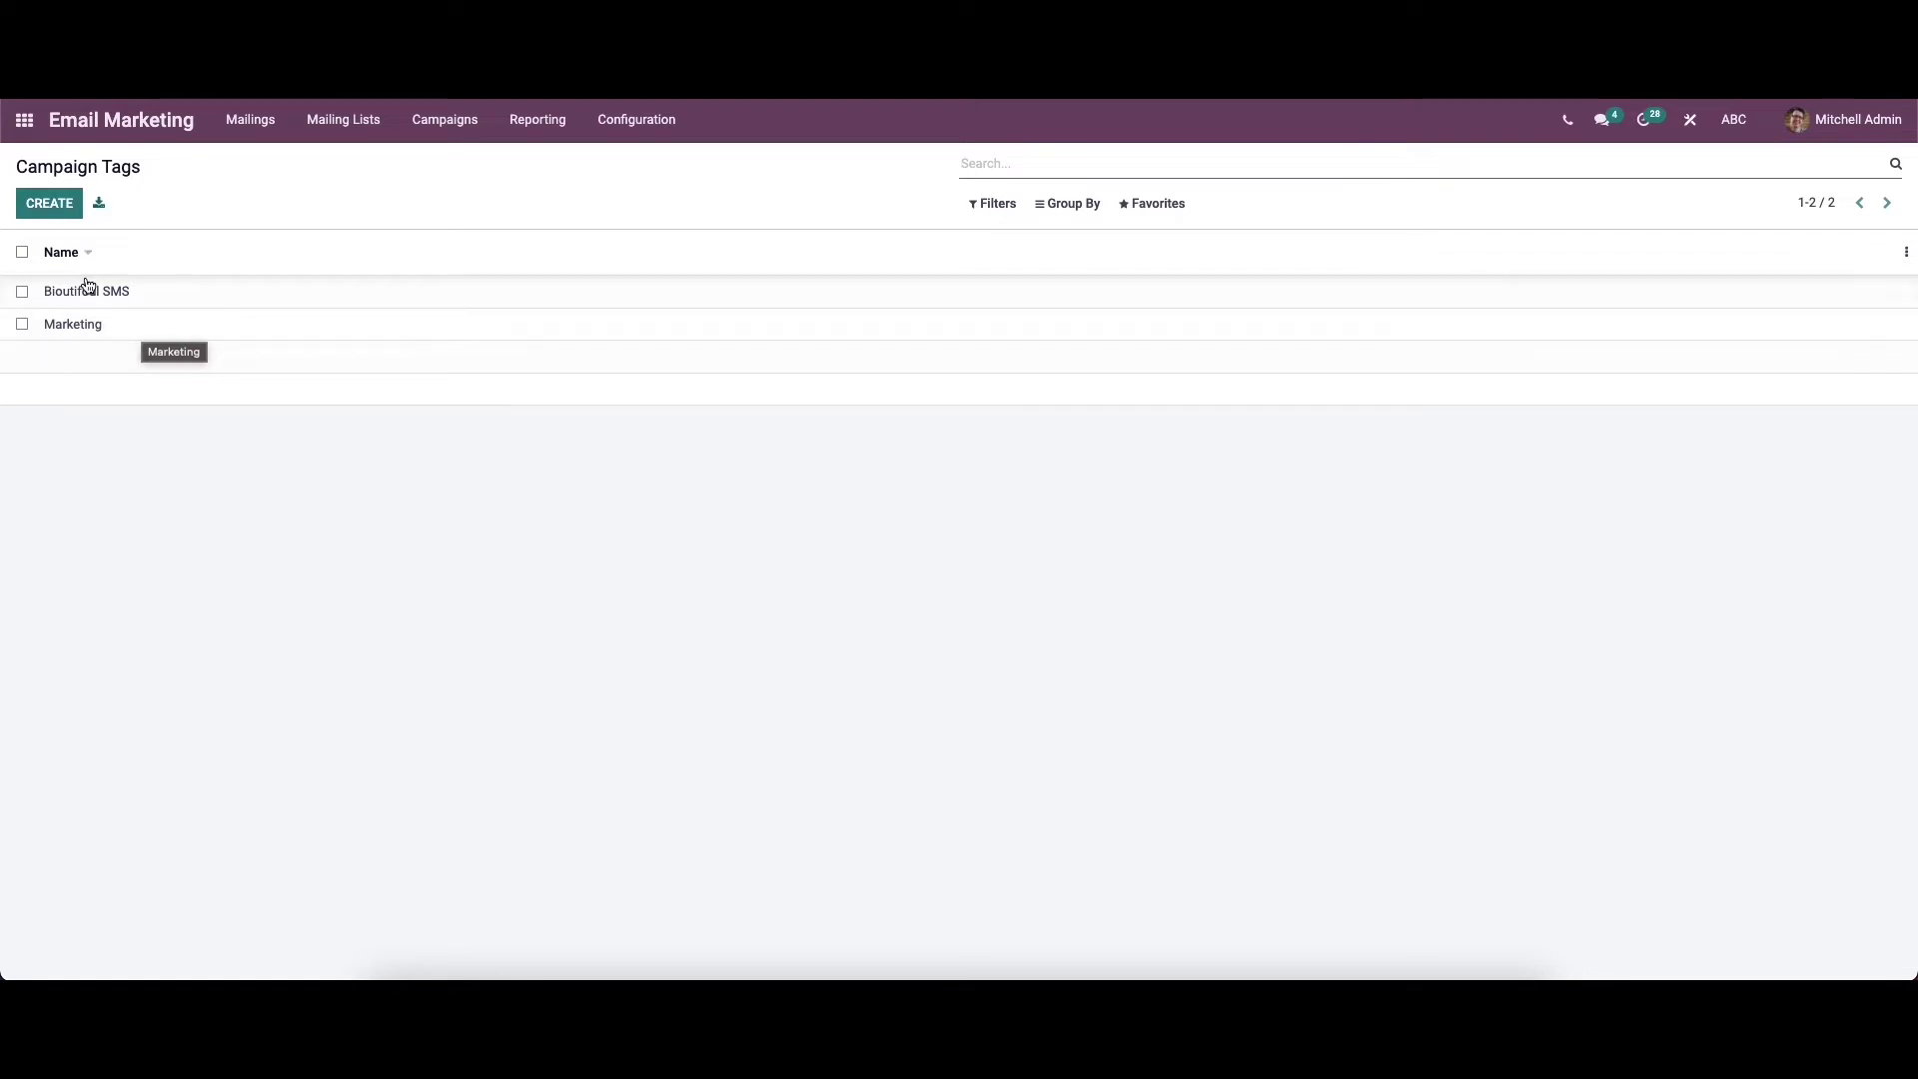
pyautogui.click(43, 212)
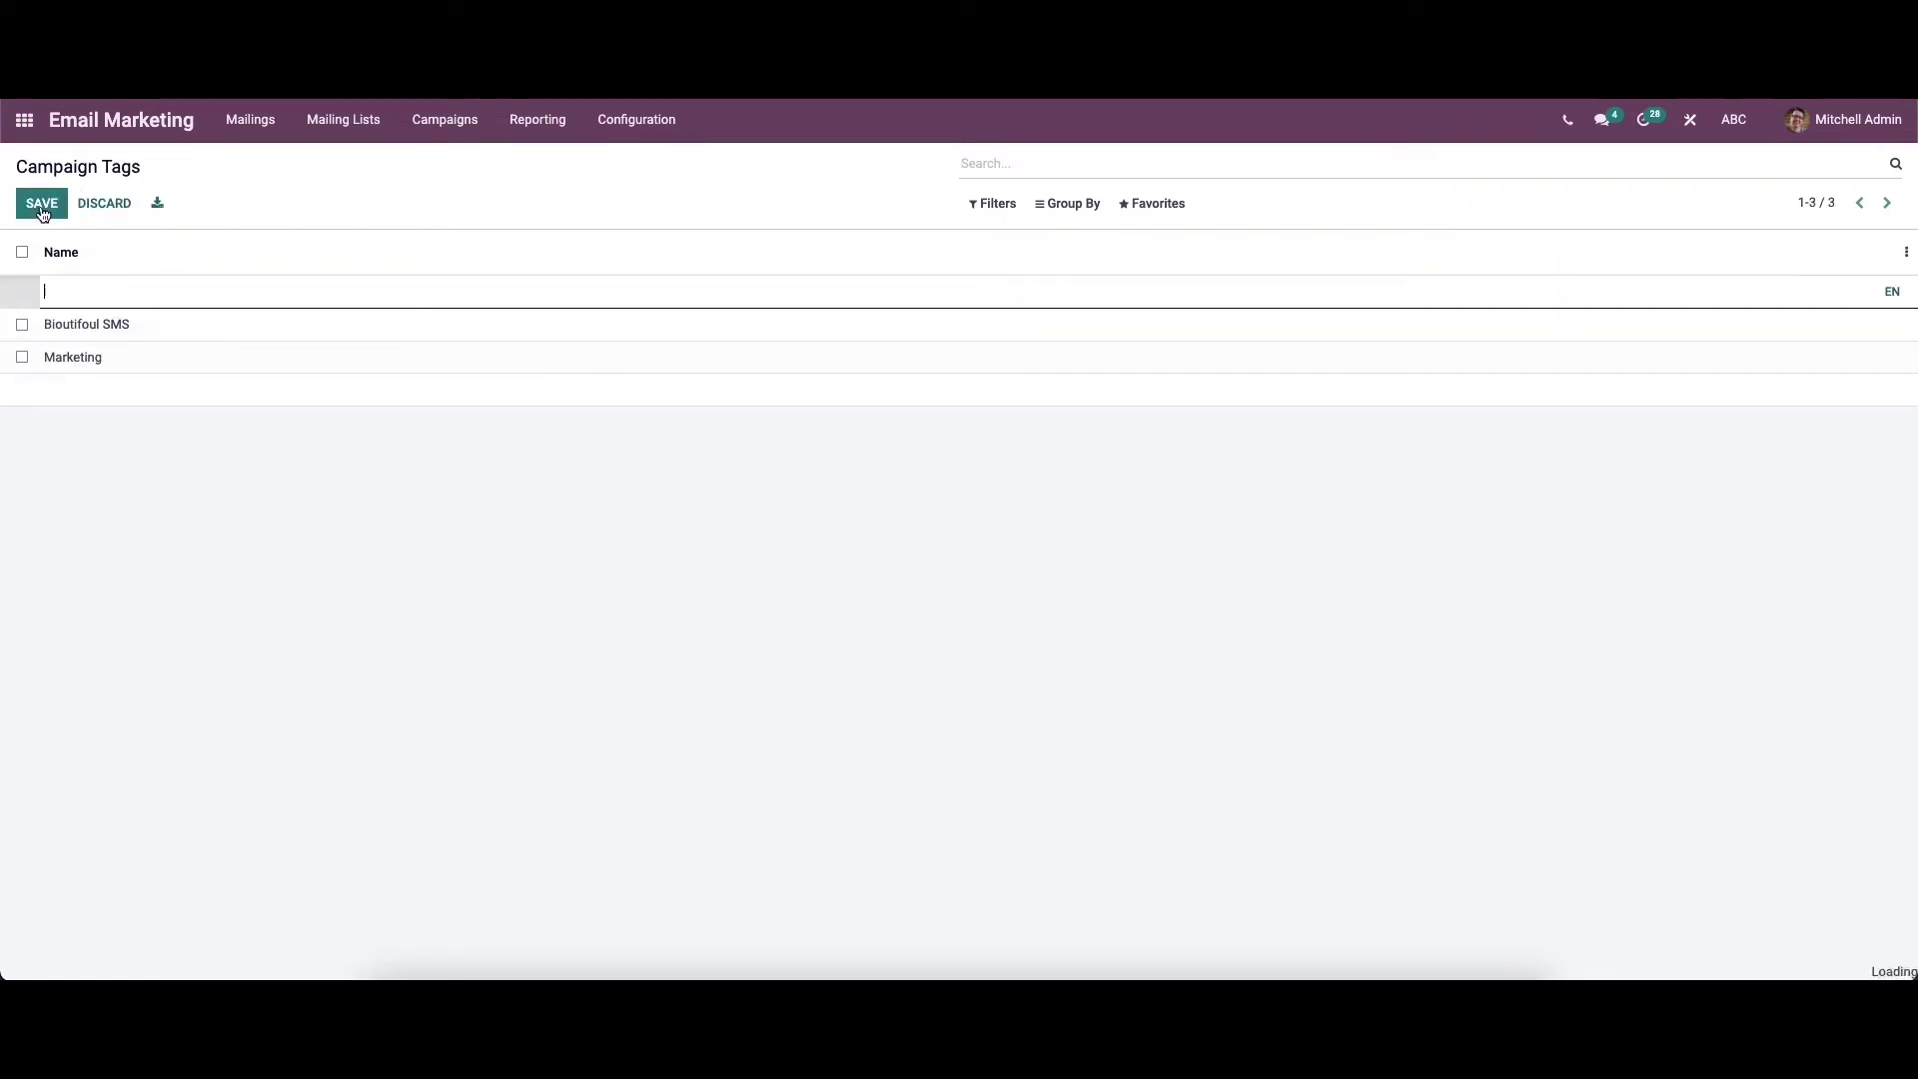
pyautogui.click(110, 203)
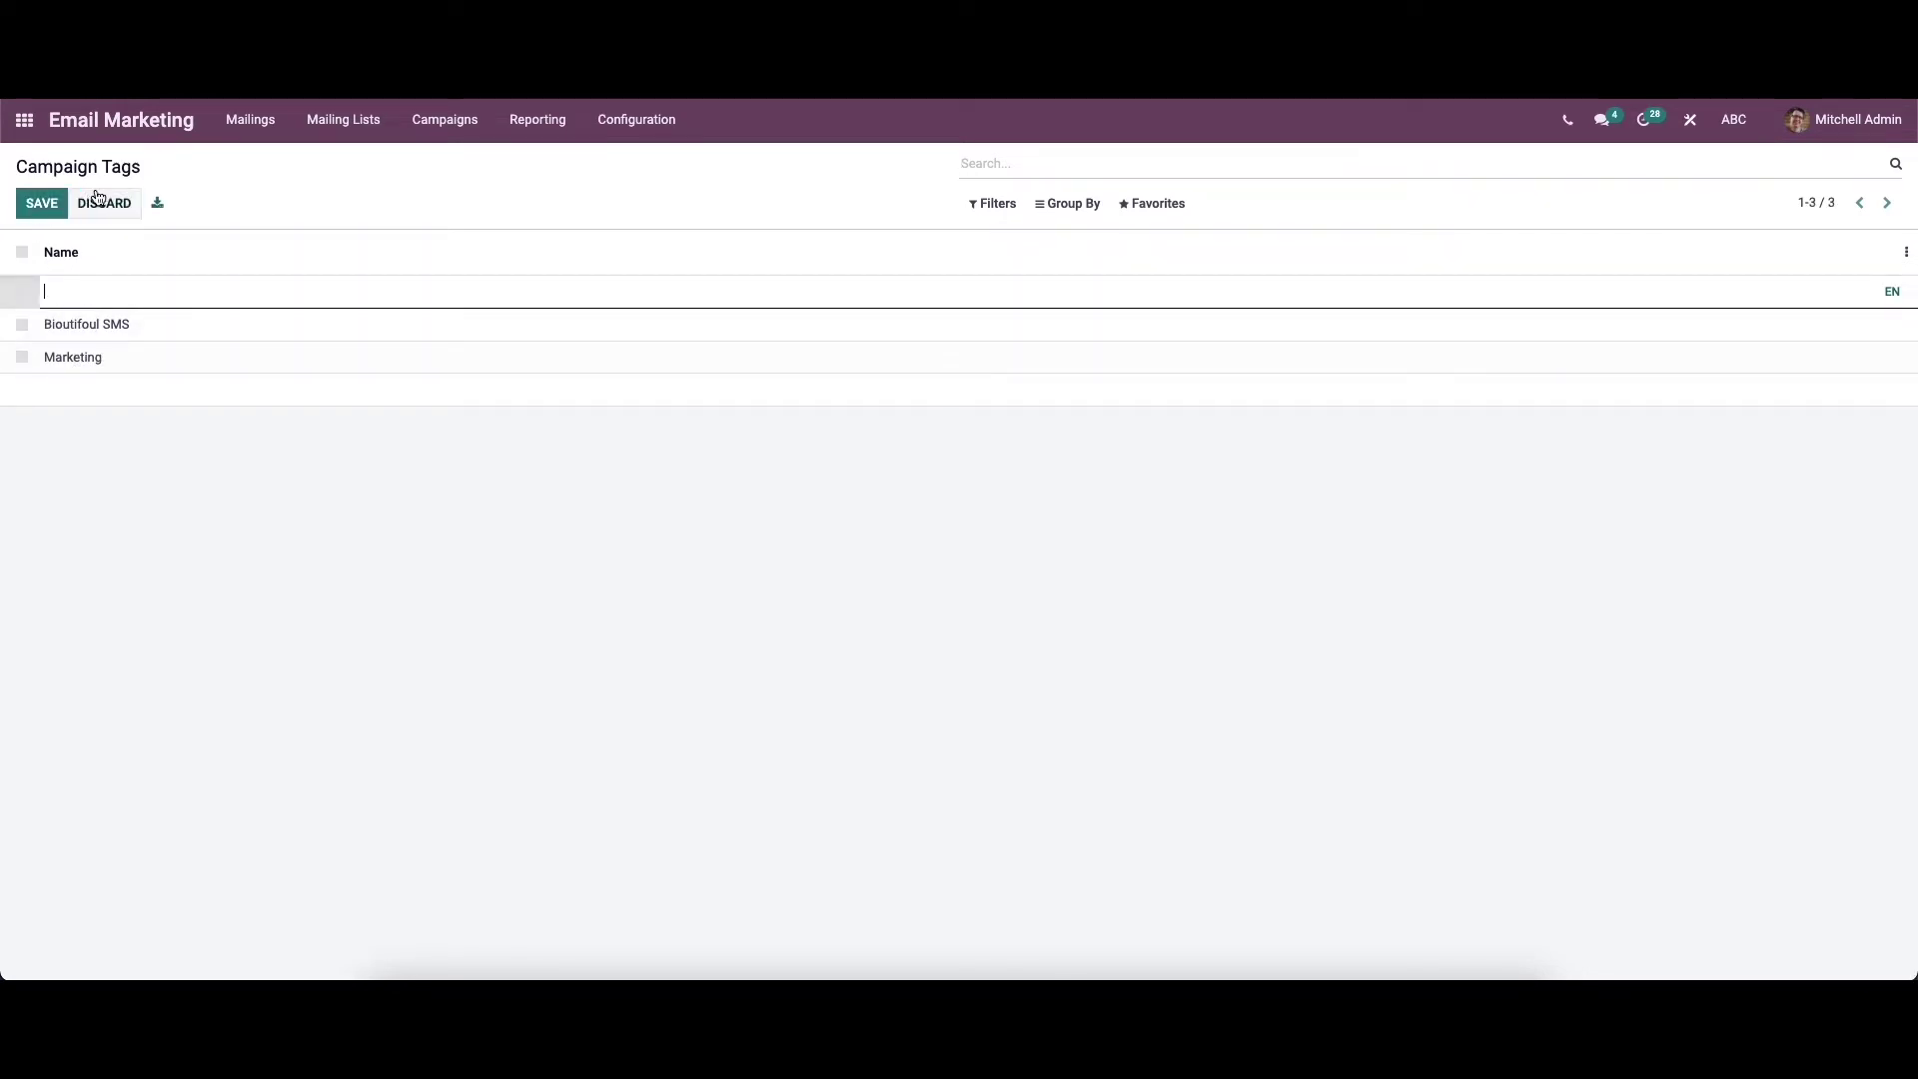
# Open the link tracker list and examine its page title, button label, target URL and click columns
pyautogui.click(665, 120)
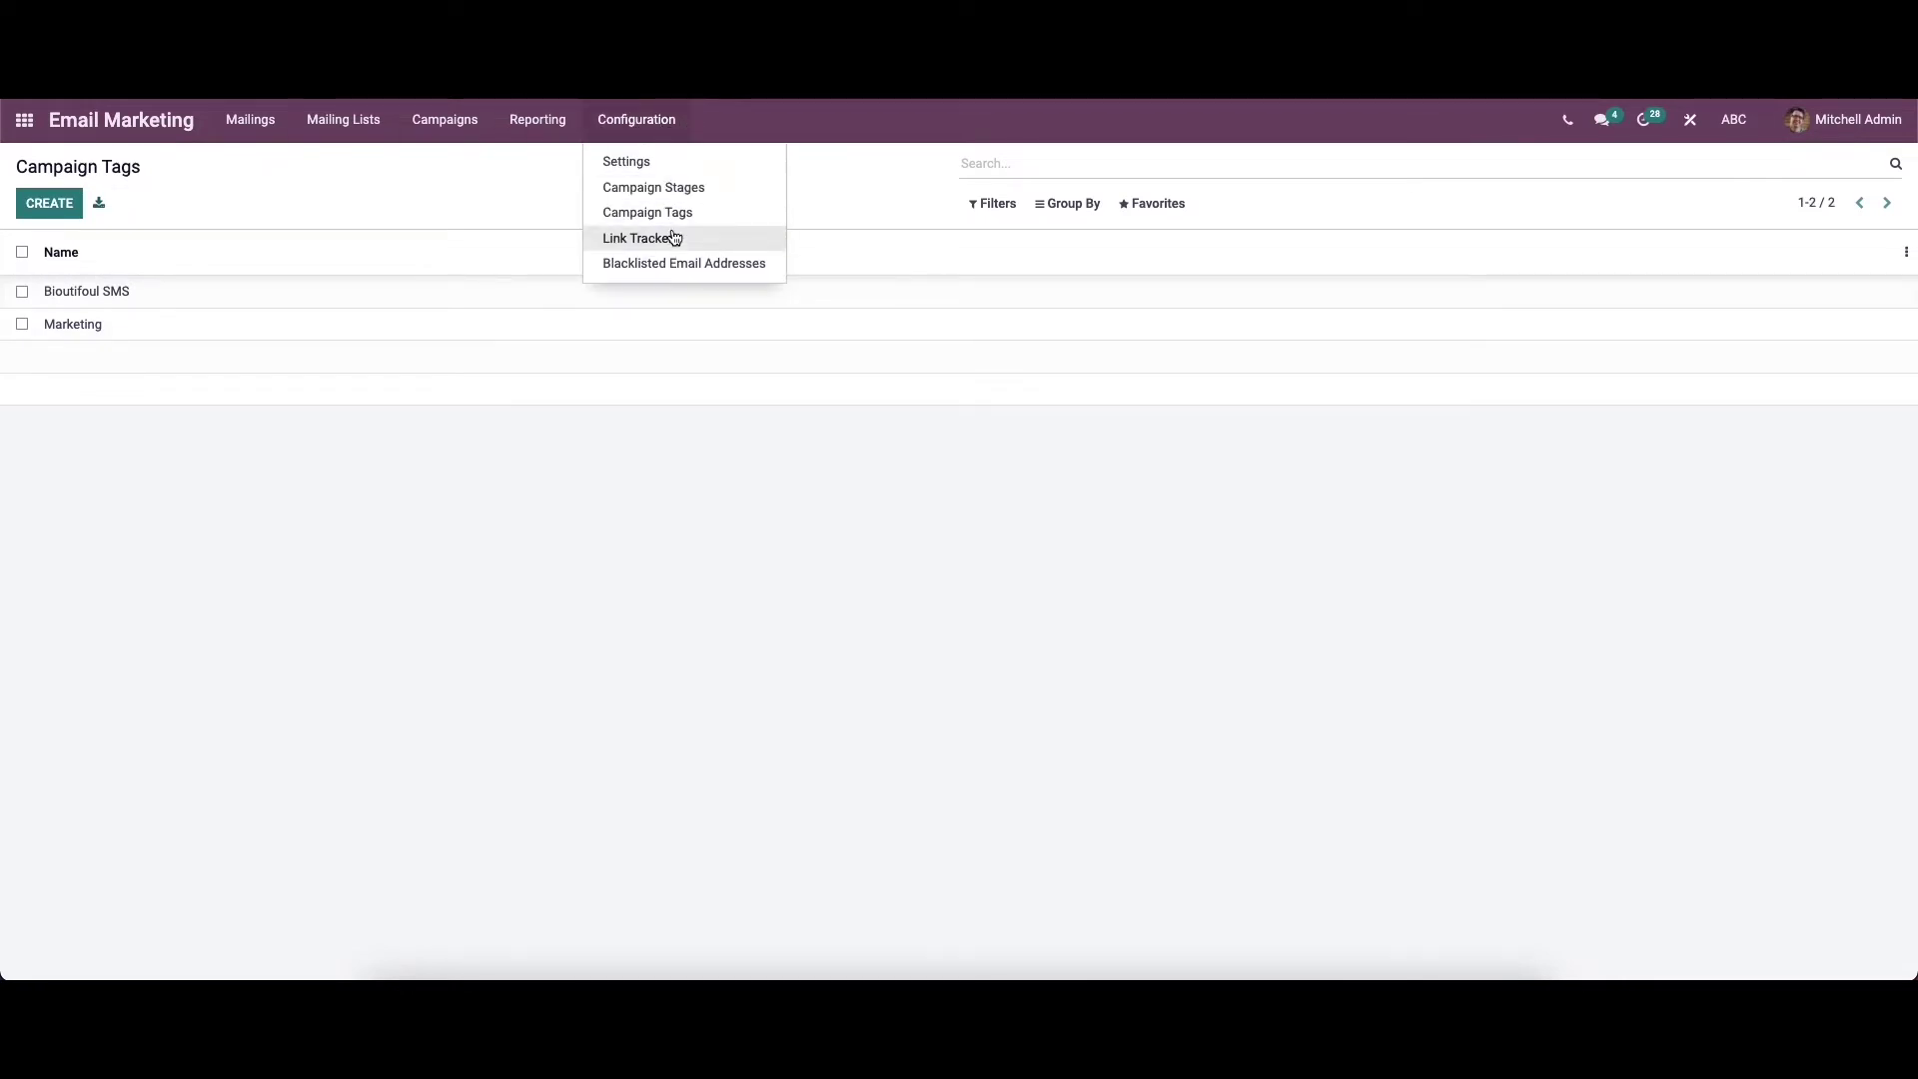
pyautogui.click(674, 239)
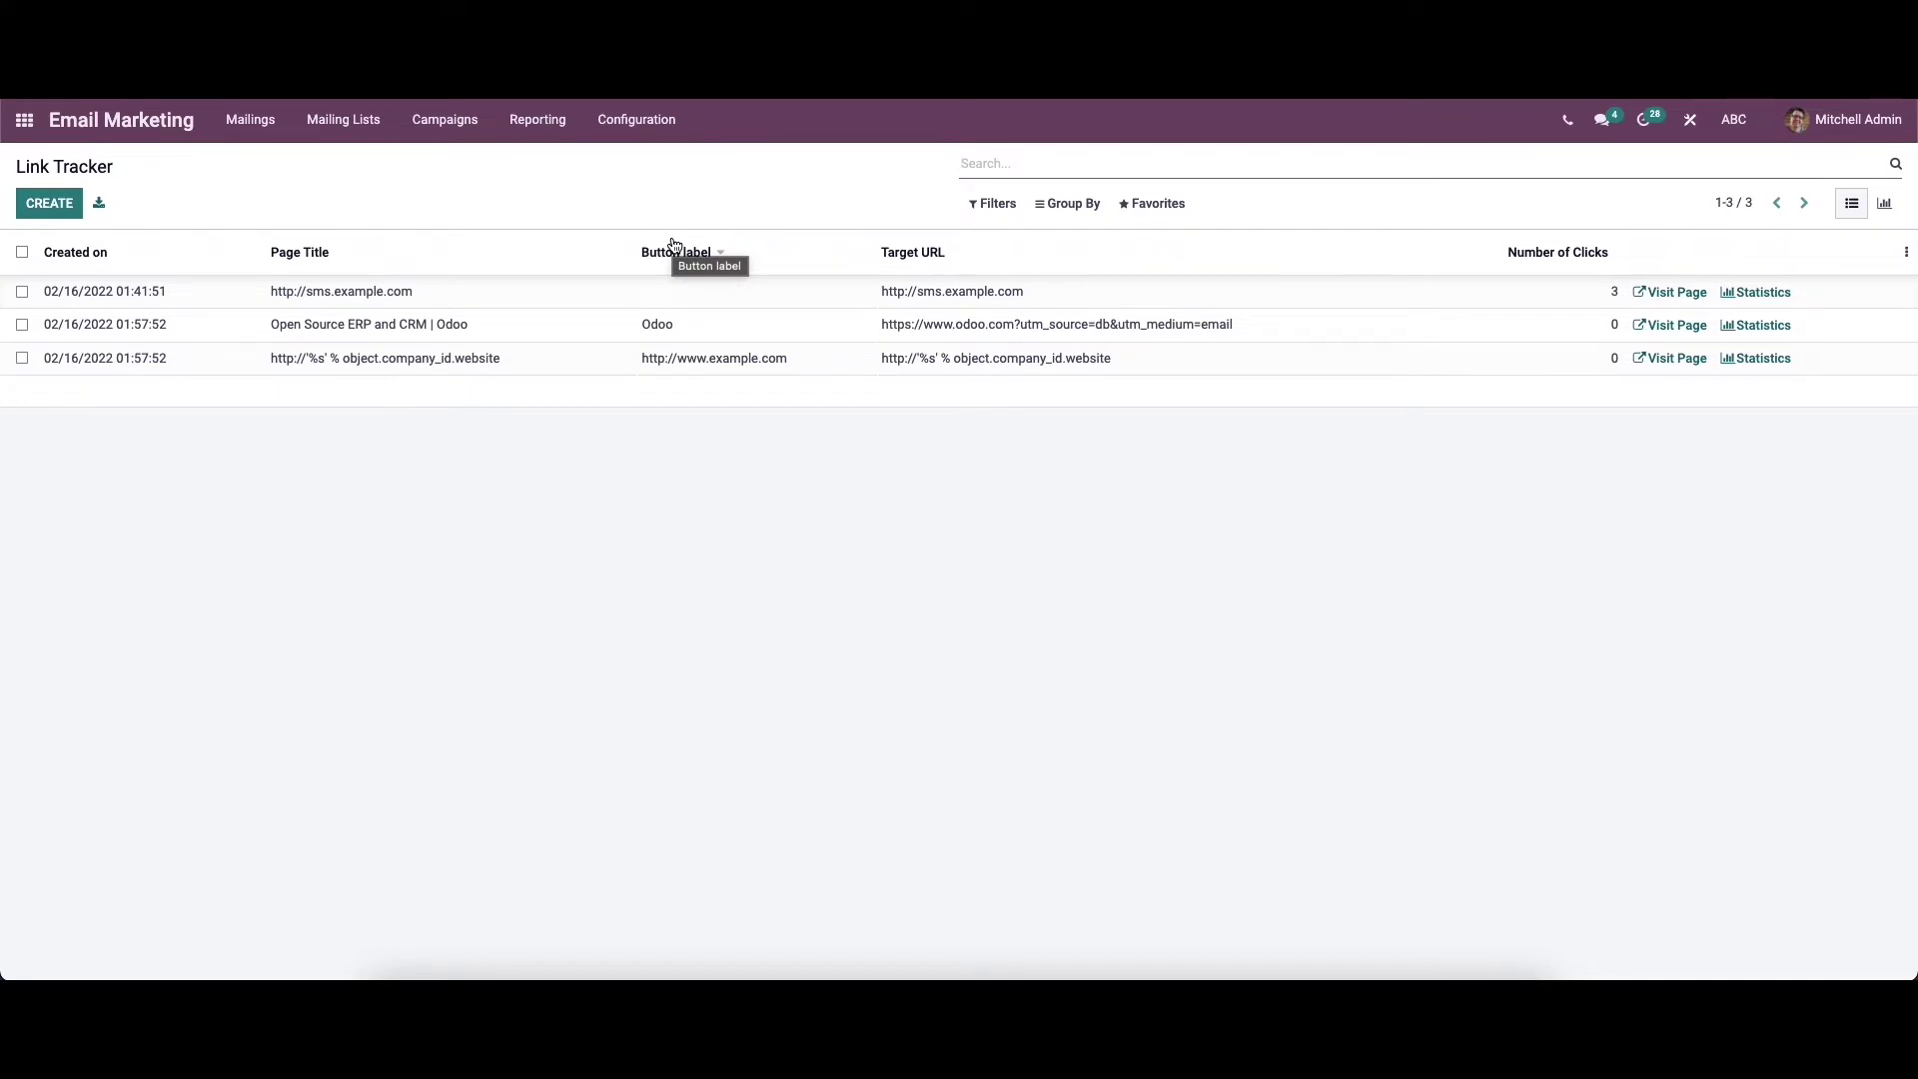
pyautogui.click(205, 269)
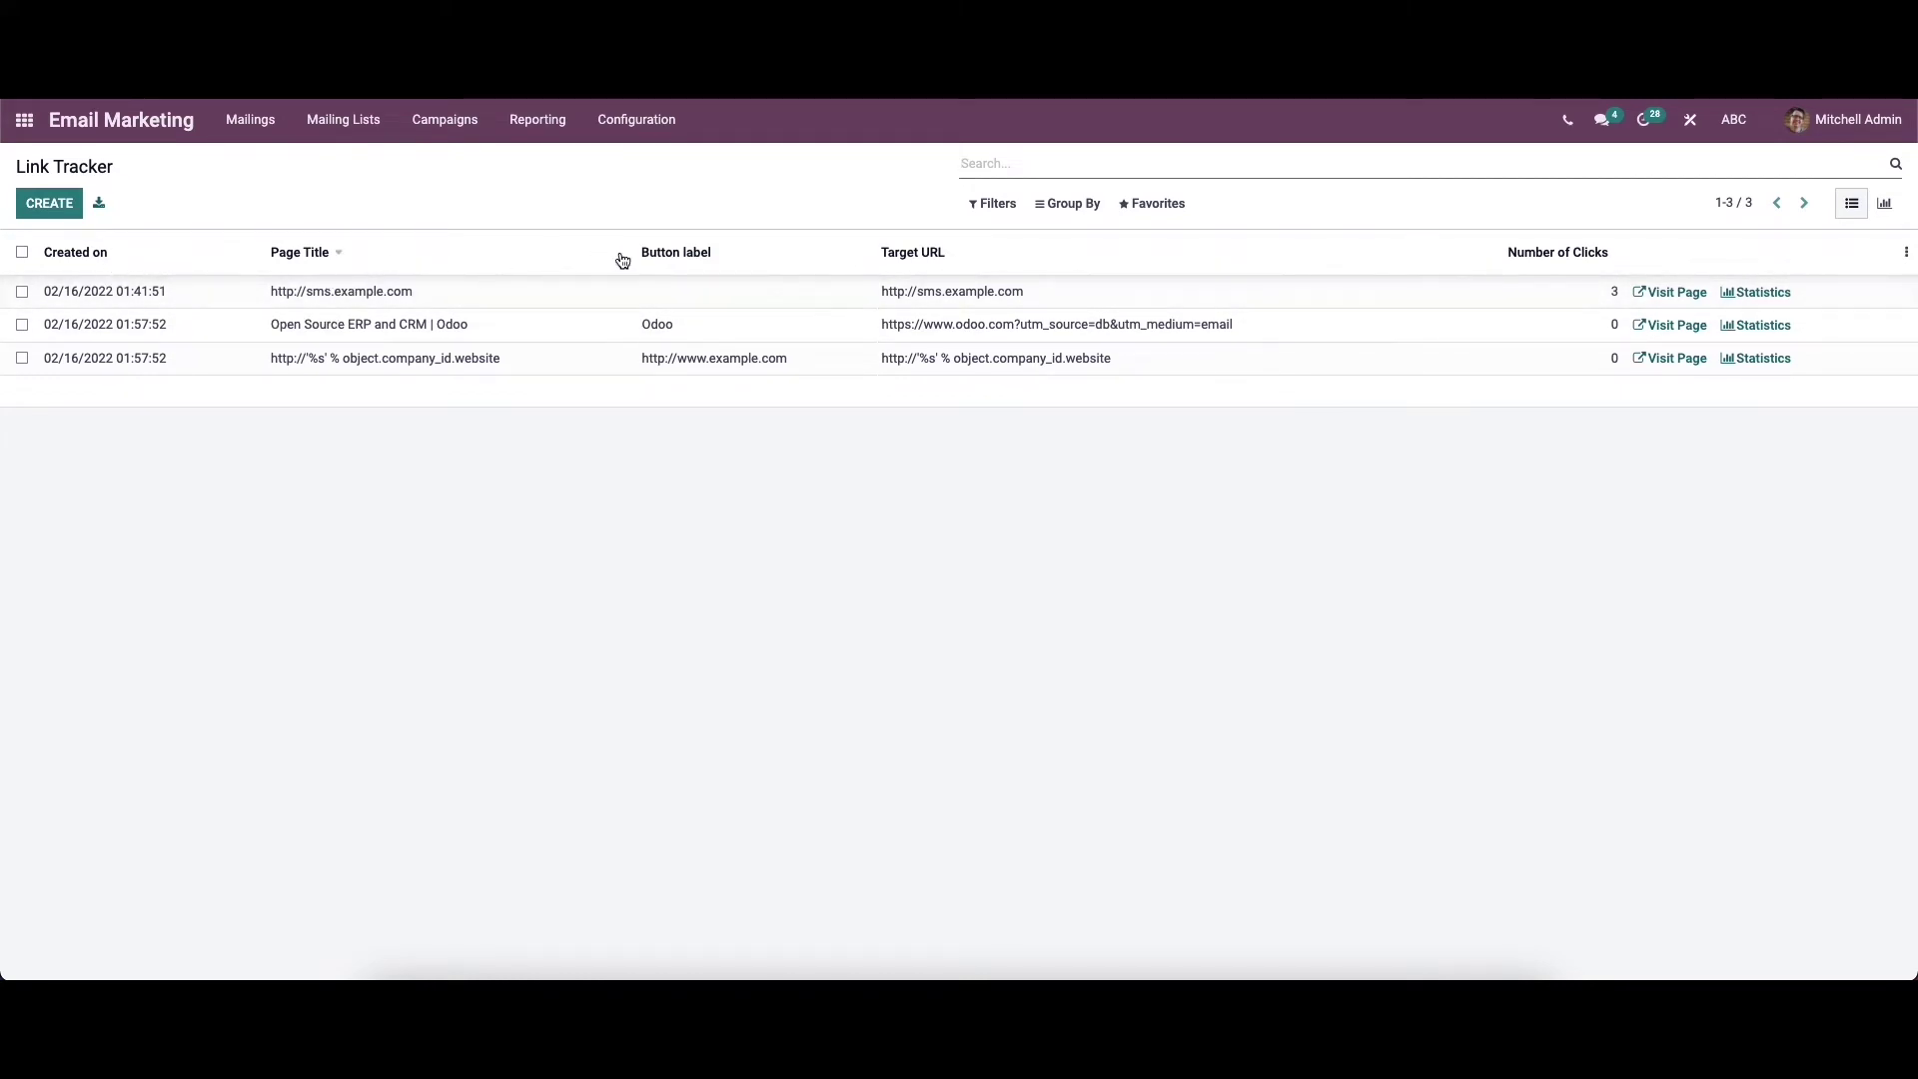
pyautogui.click(1555, 260)
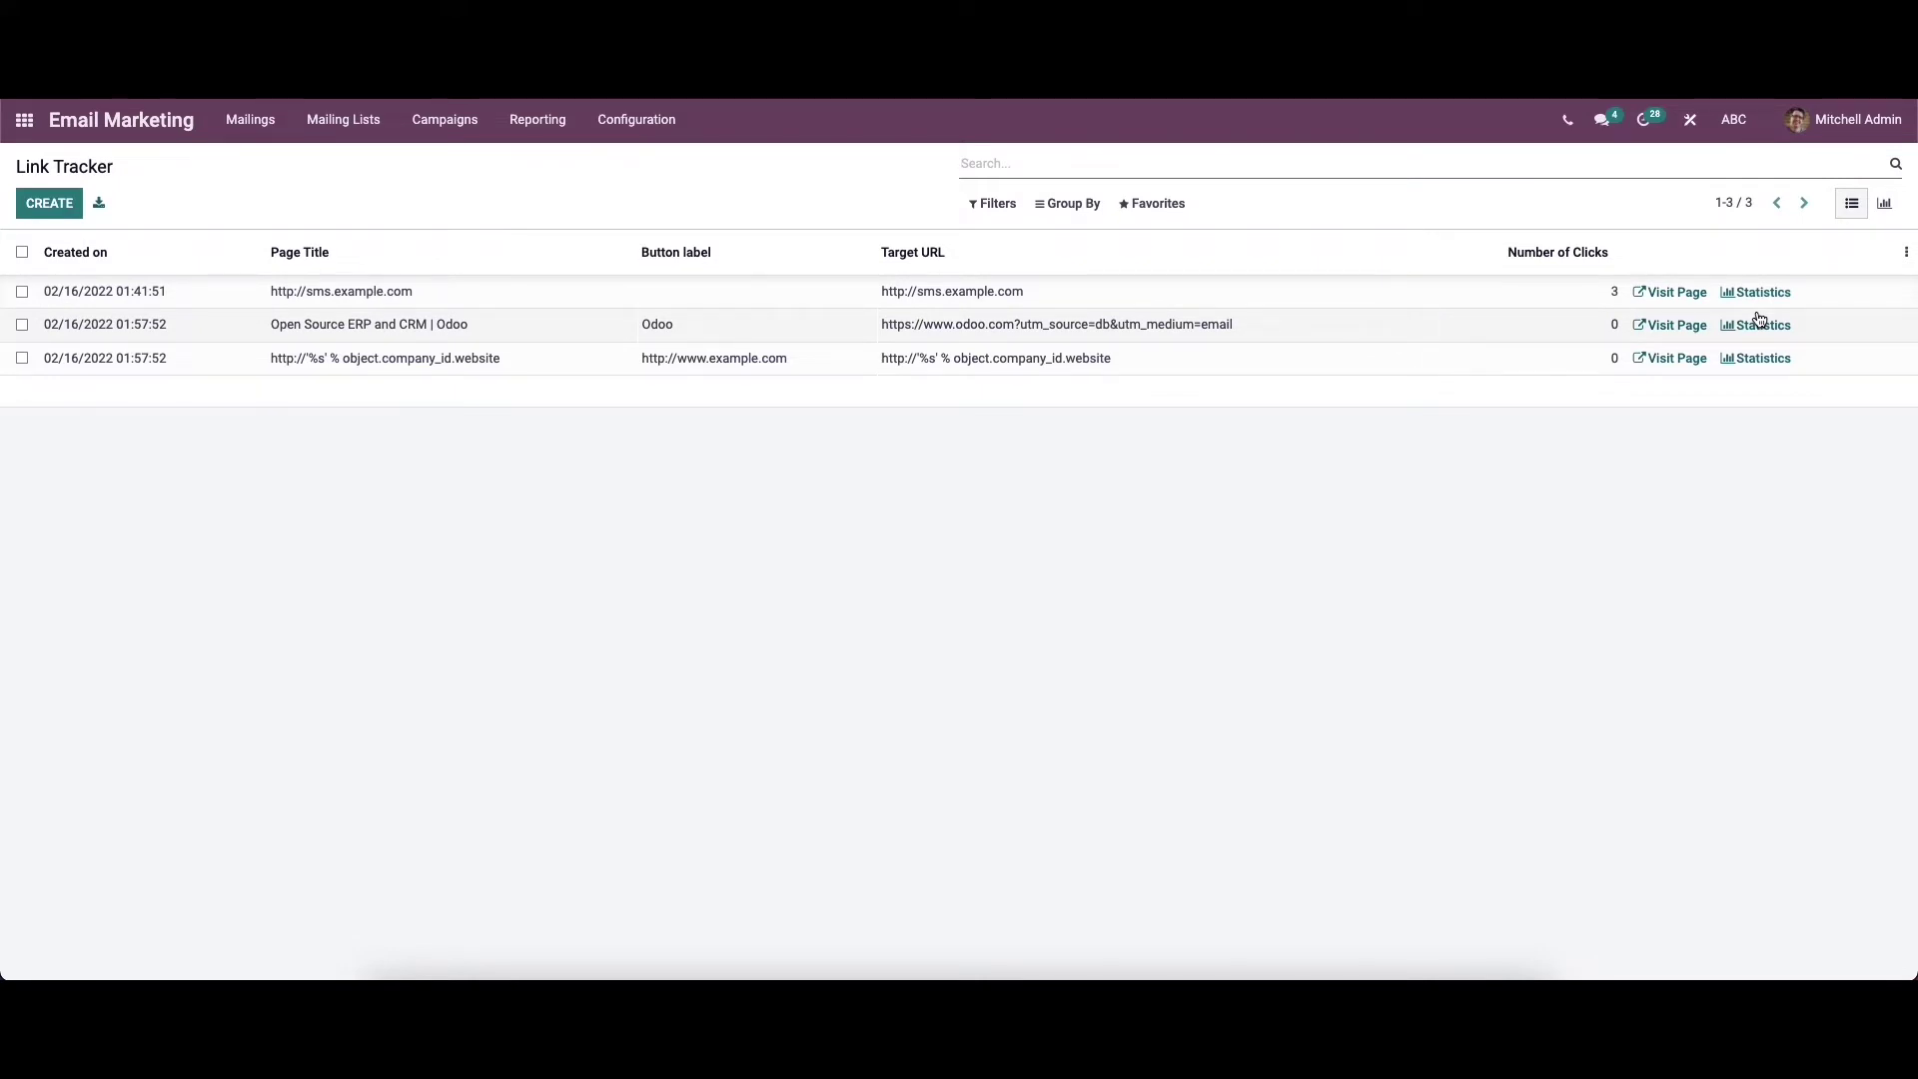
pyautogui.click(1731, 290)
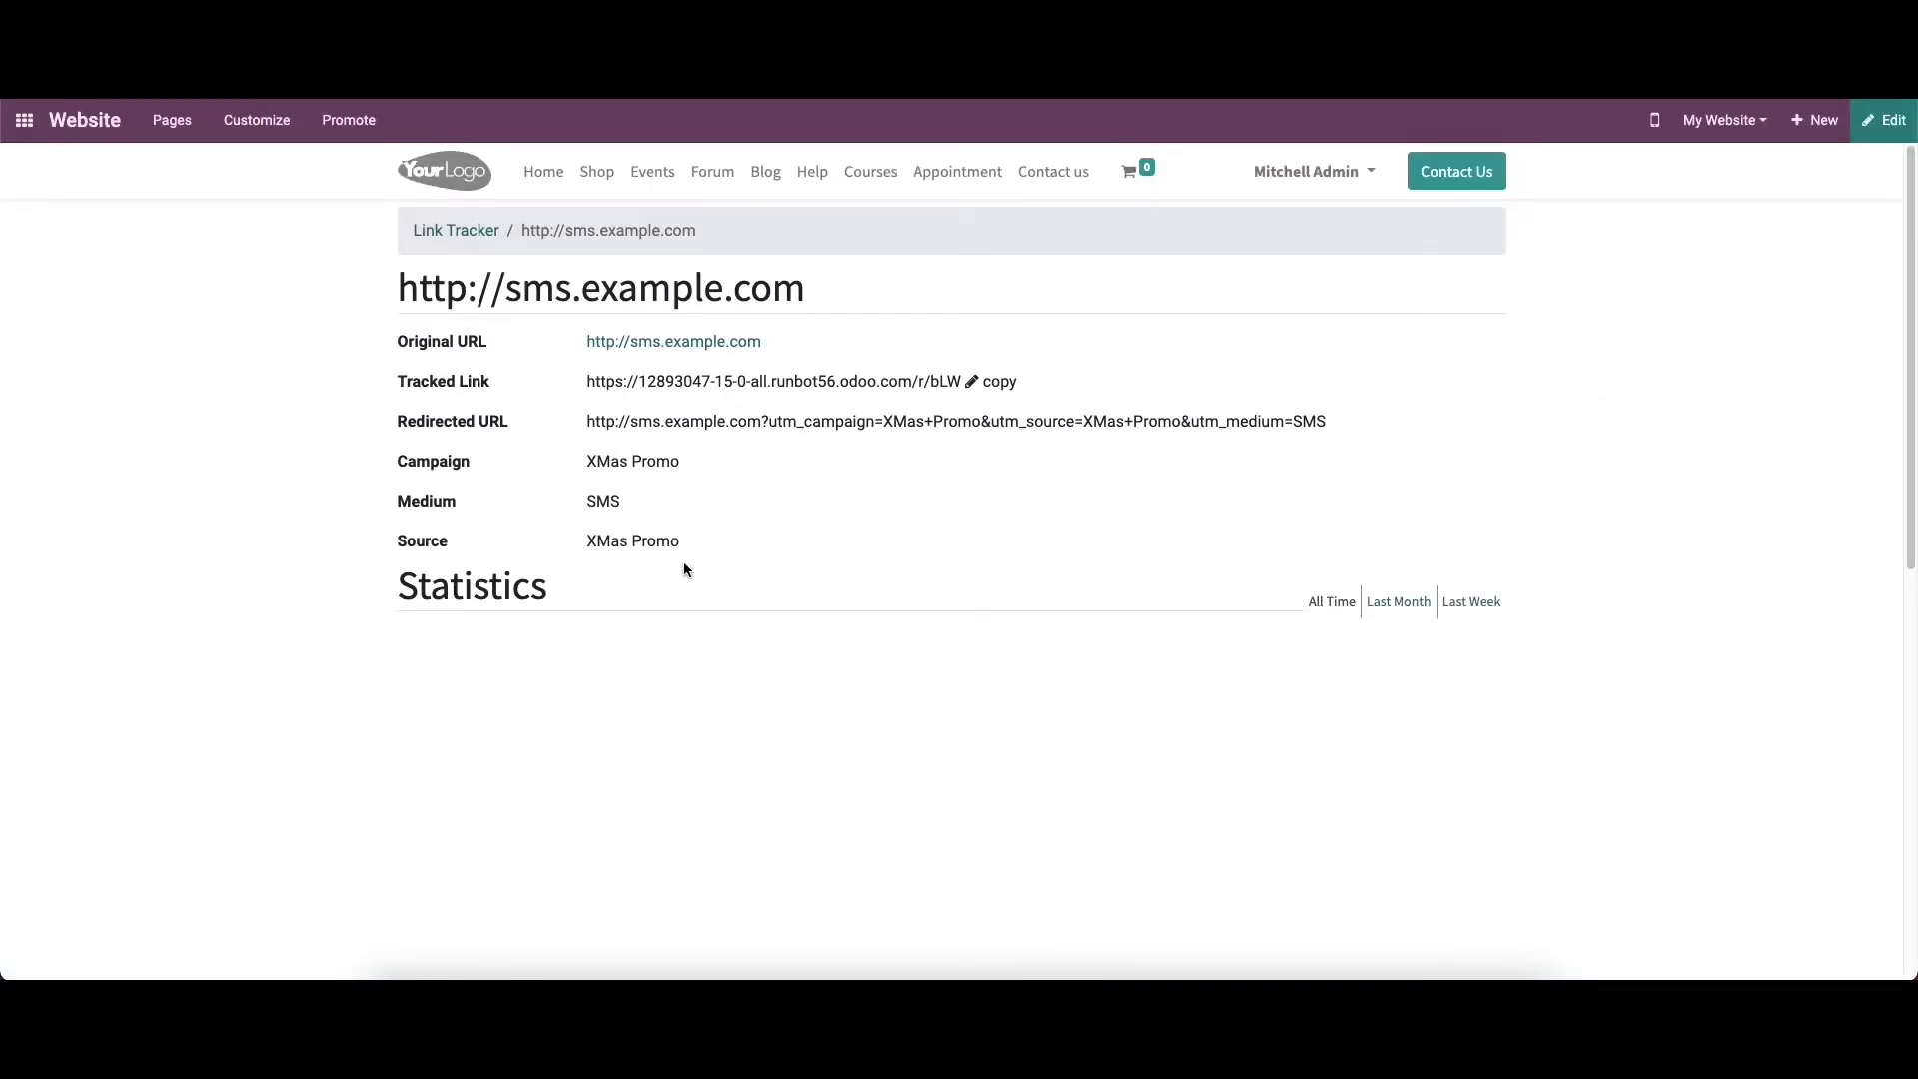
pyautogui.scroll(-5, 733, 592)
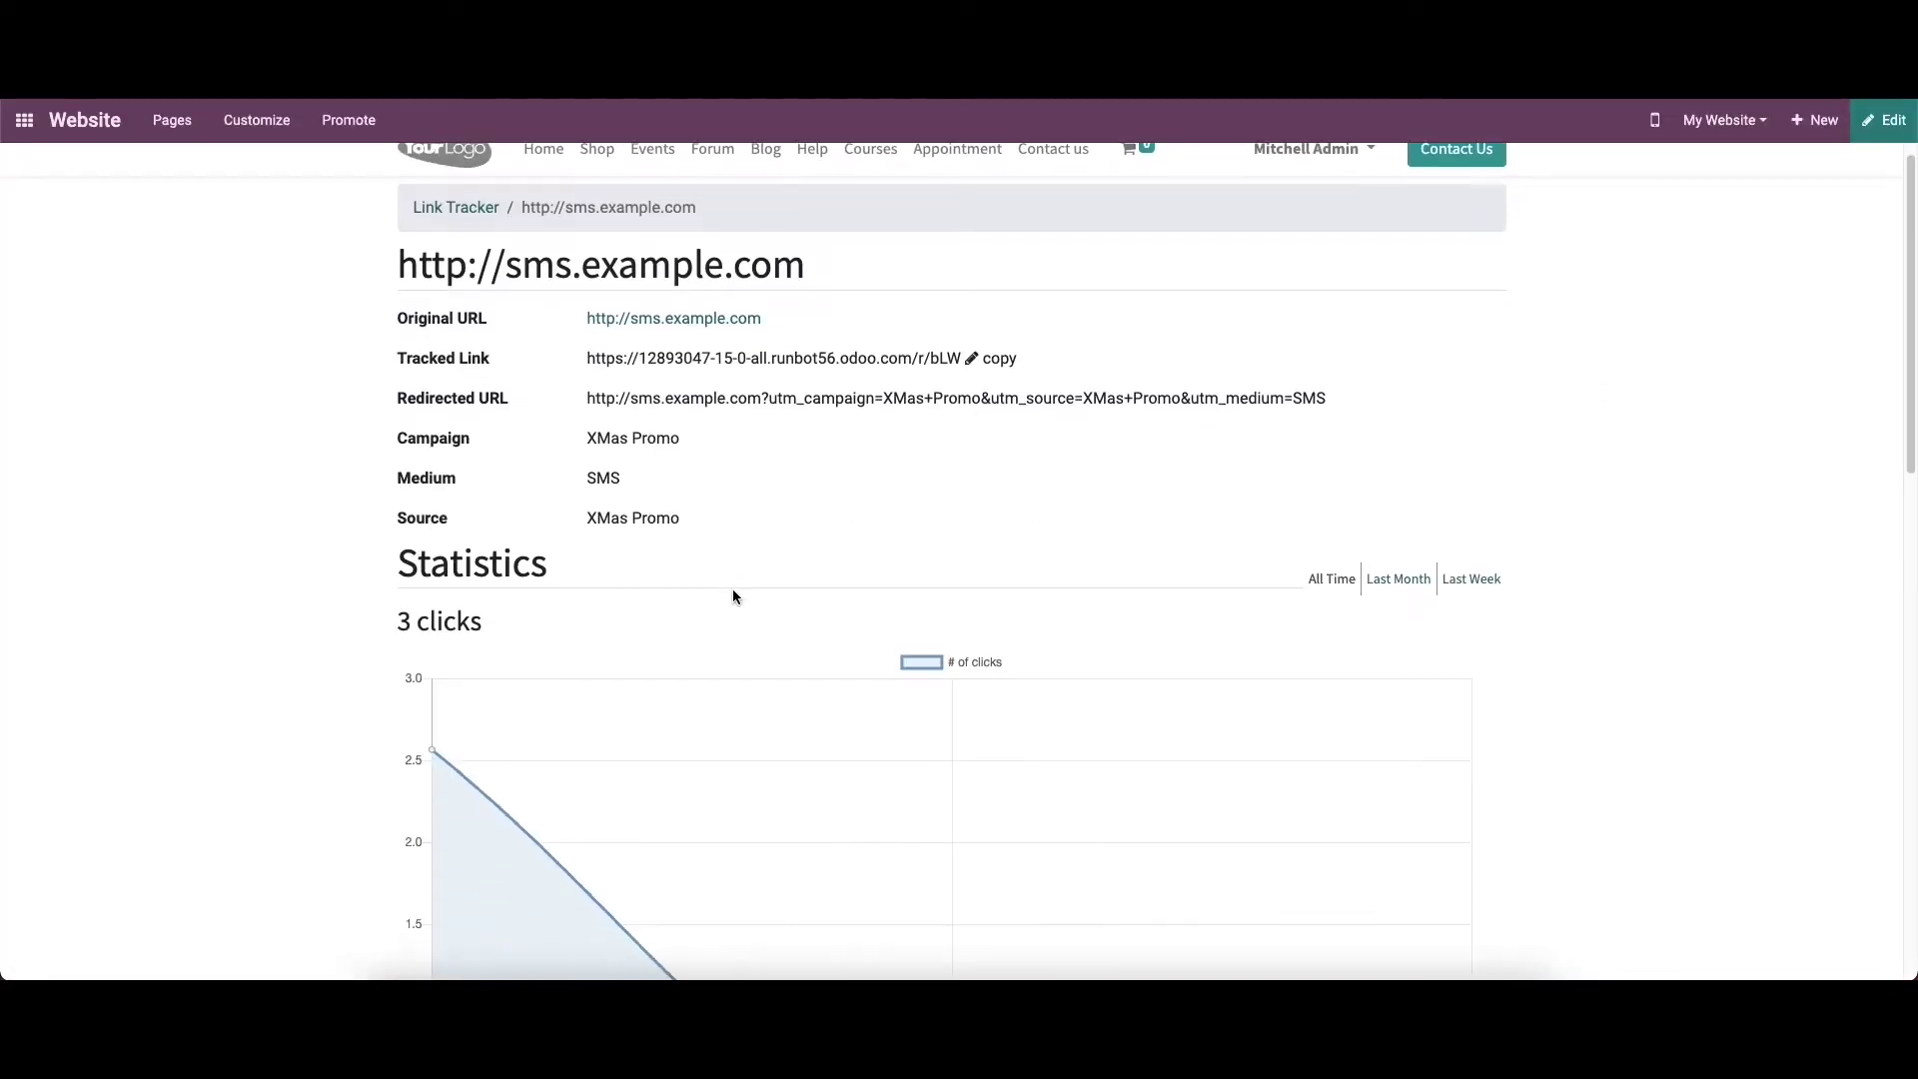
pyautogui.scroll(5, 734, 590)
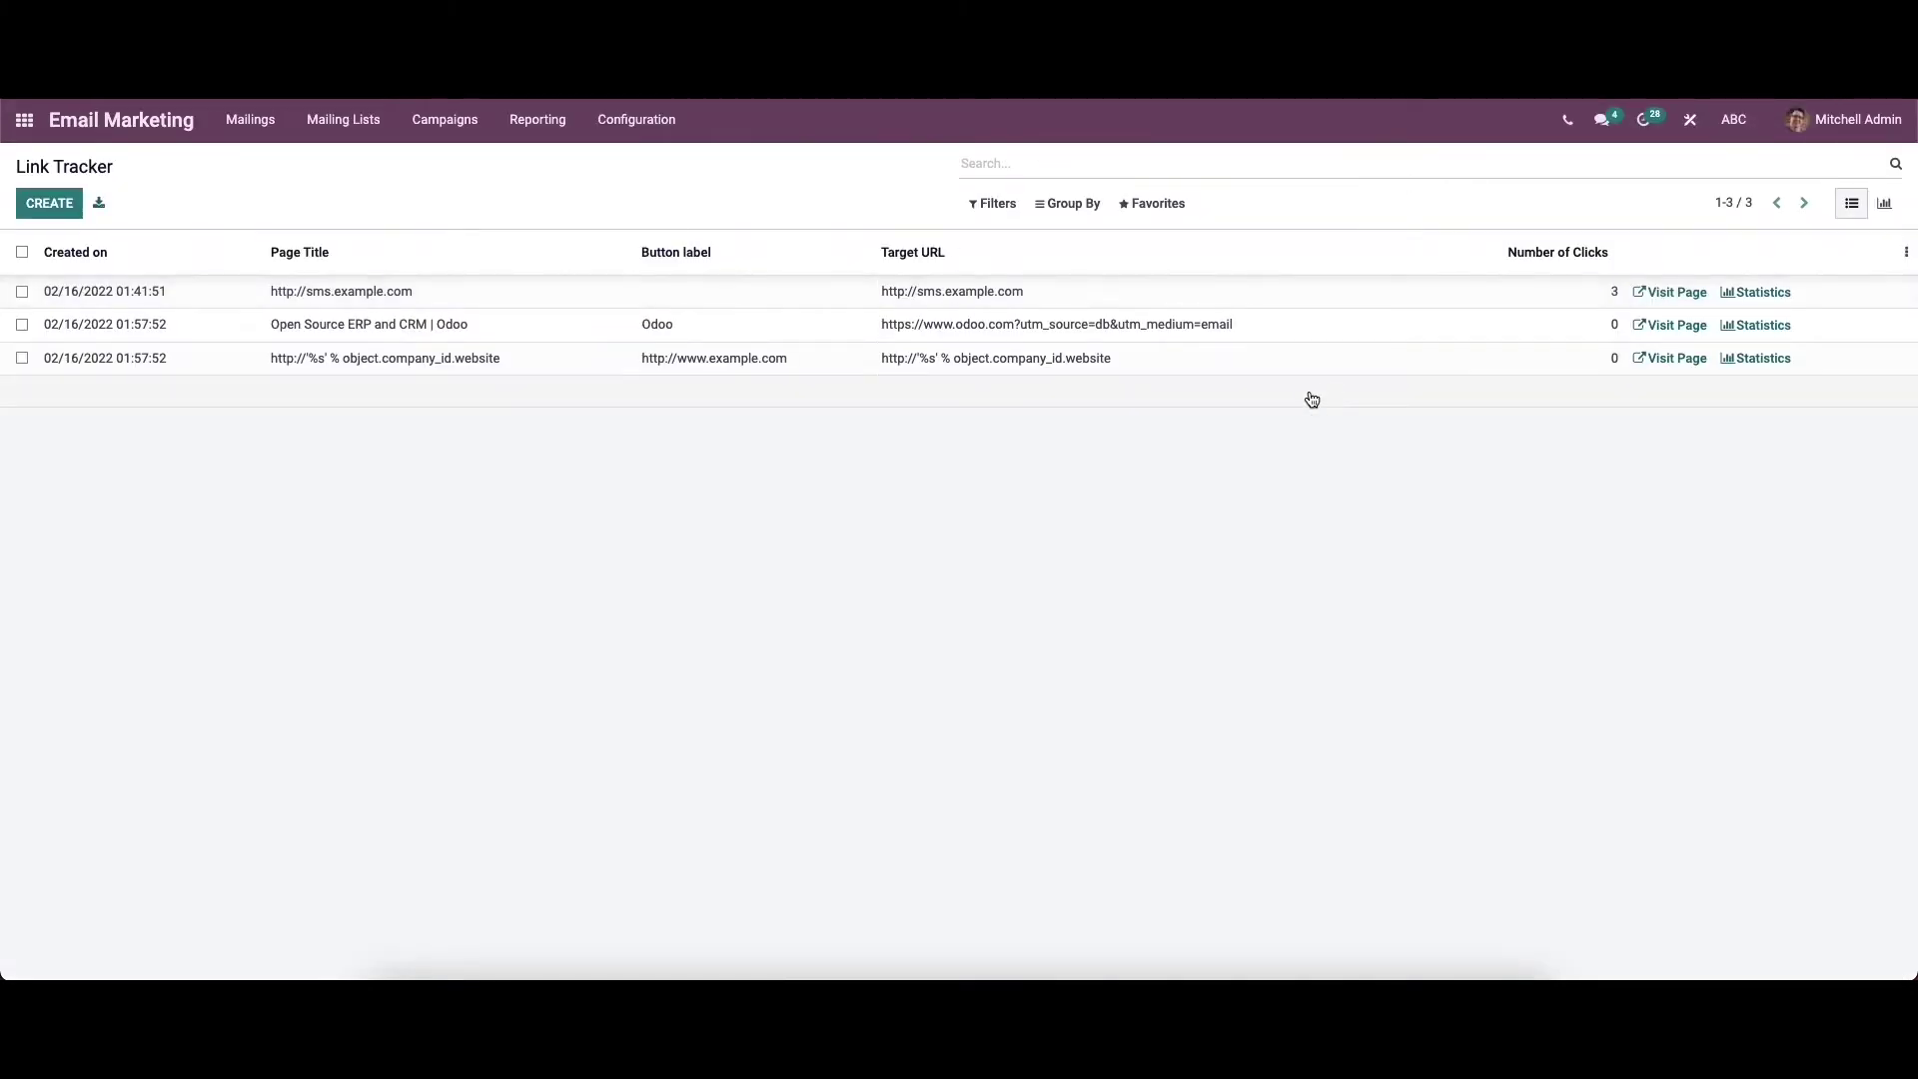
pyautogui.click(44, 206)
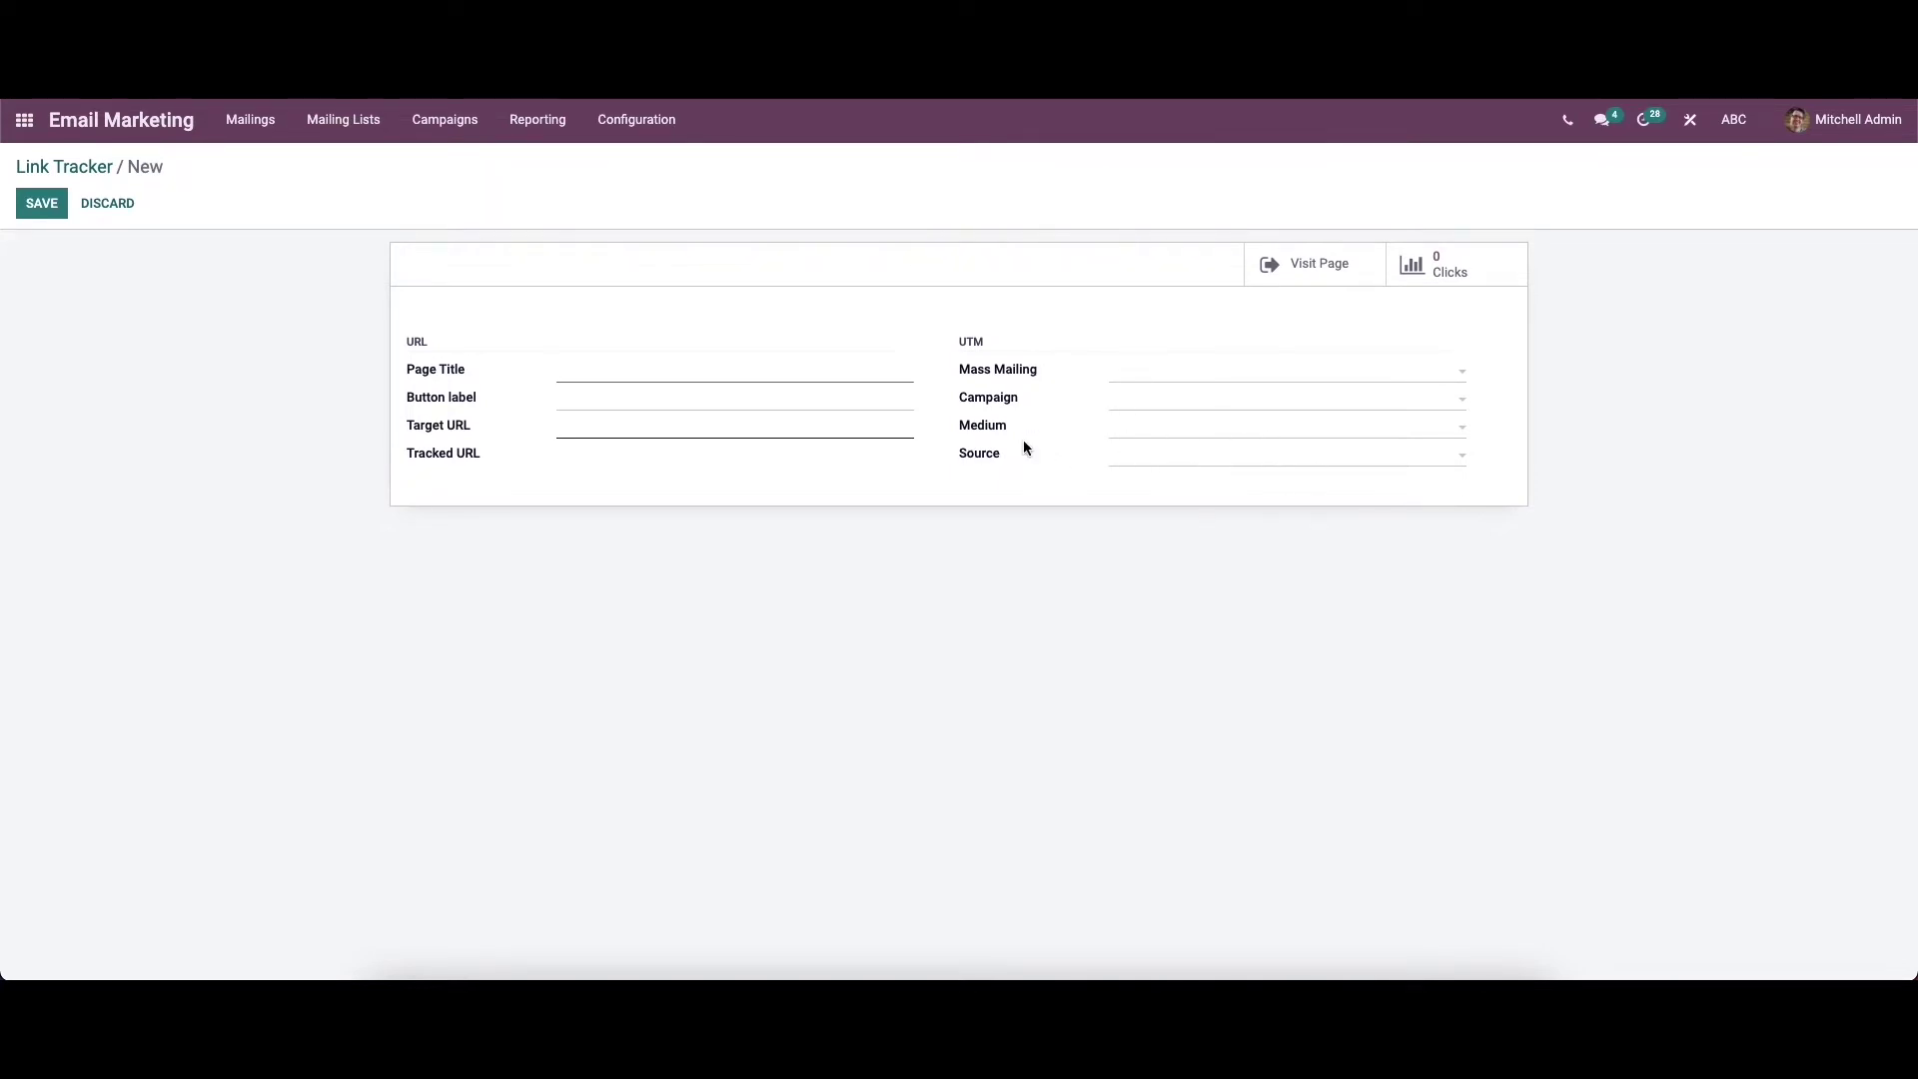
pyautogui.click(133, 201)
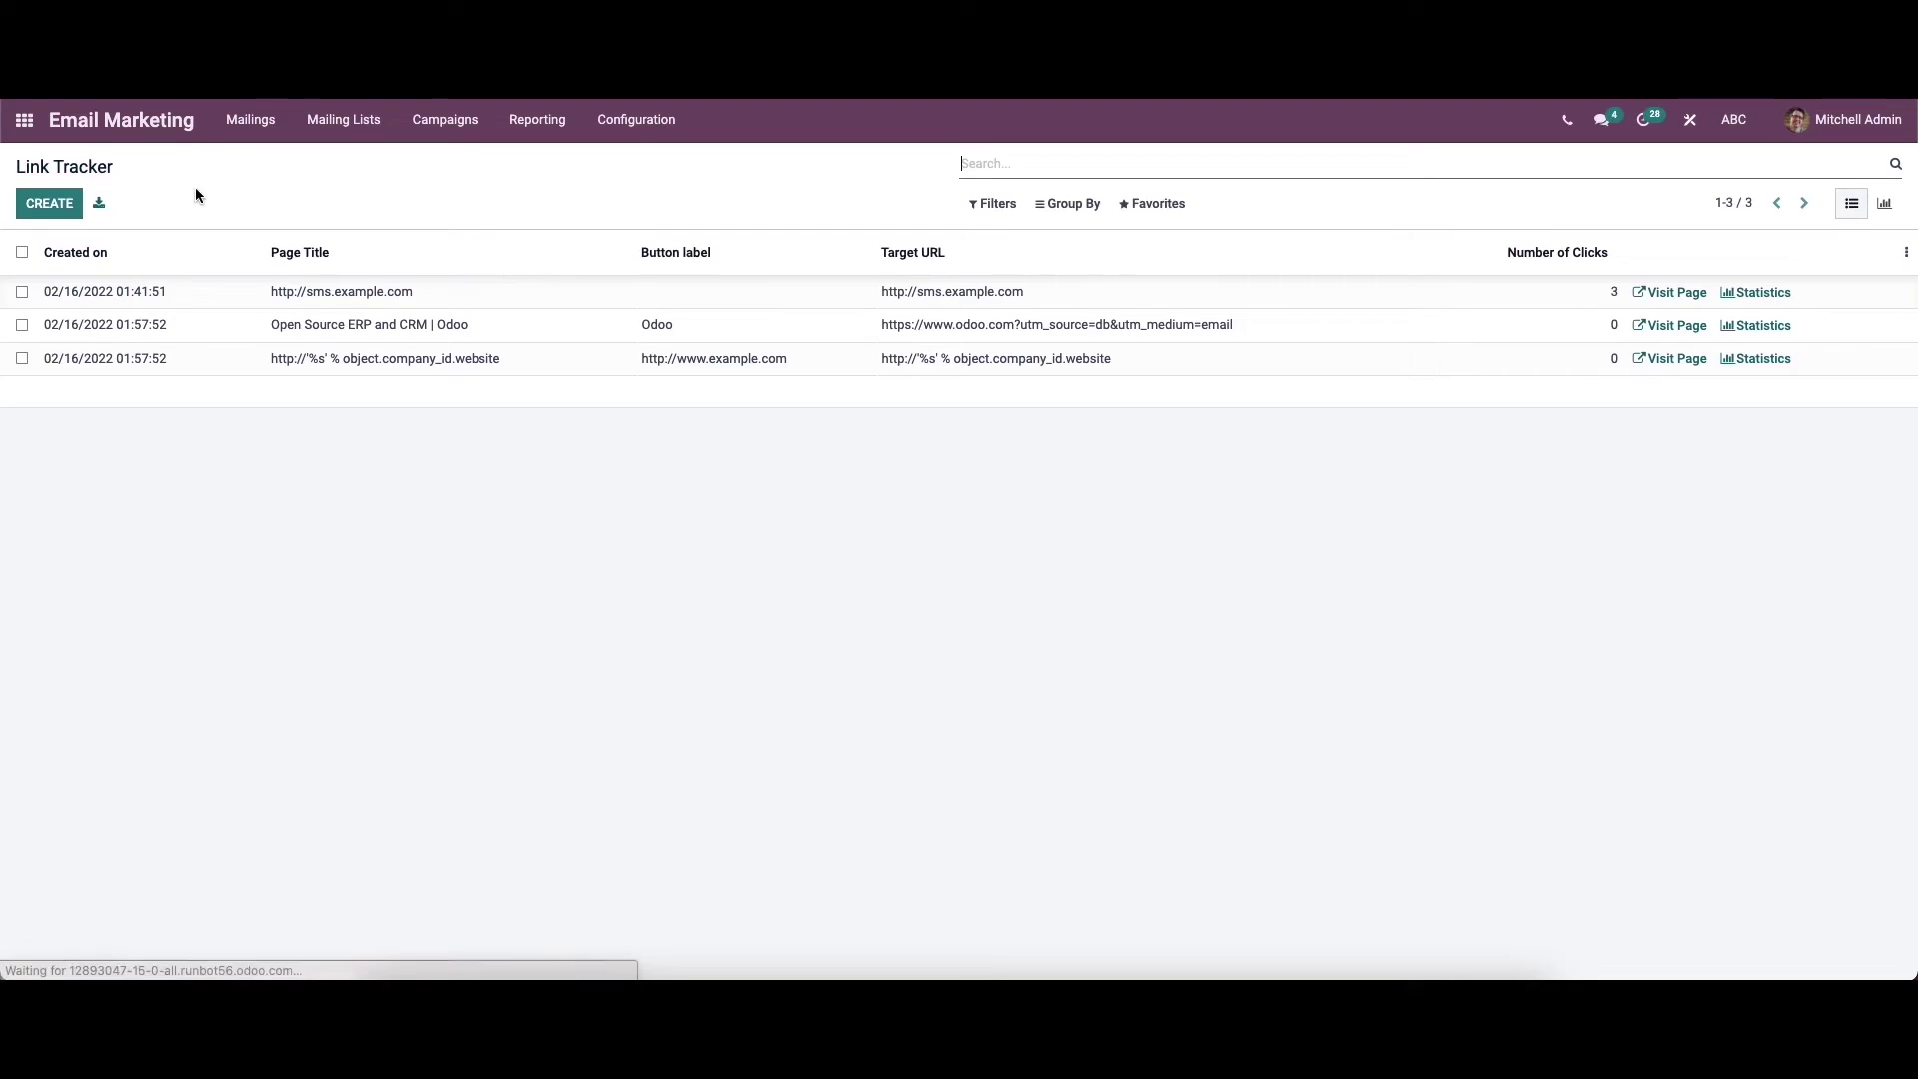
# Examine the blacklisted email addresses list and the blank form for a new entry, discarding the form
pyautogui.click(672, 125)
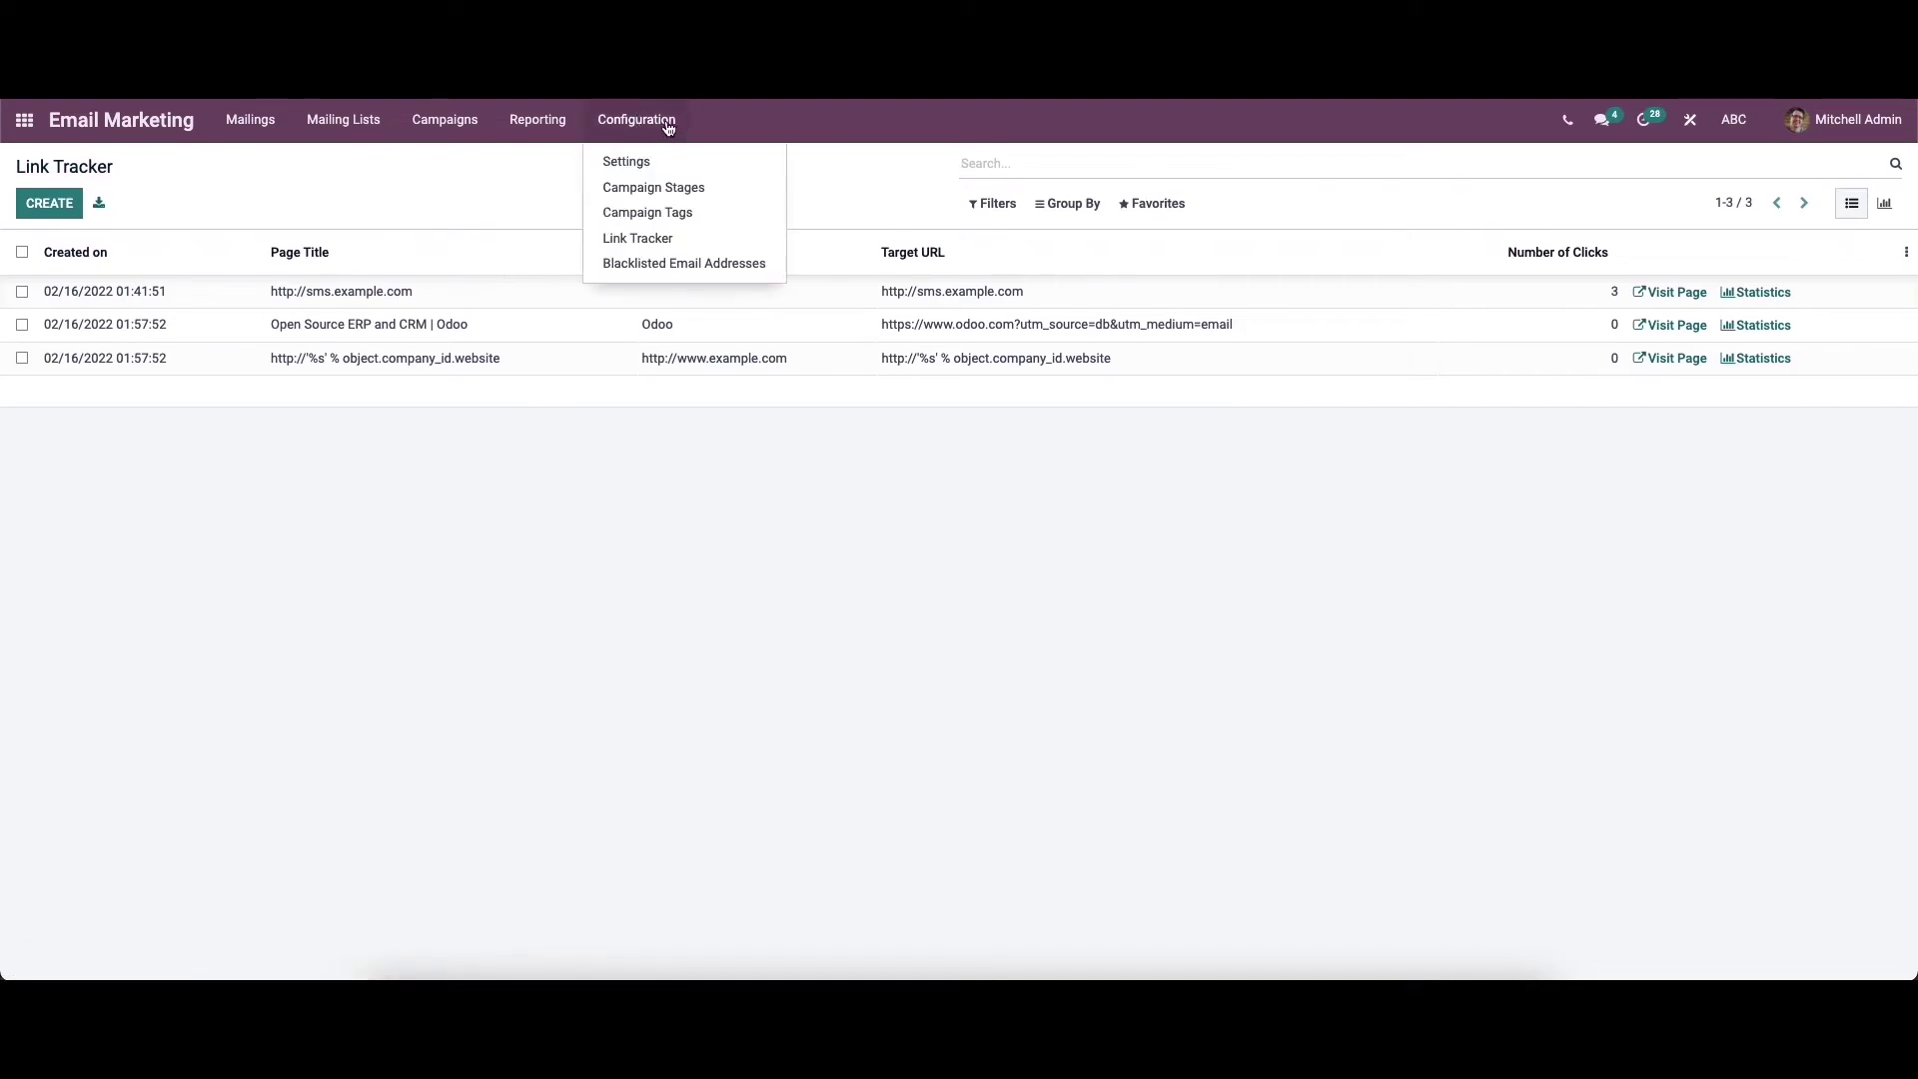
pyautogui.click(687, 265)
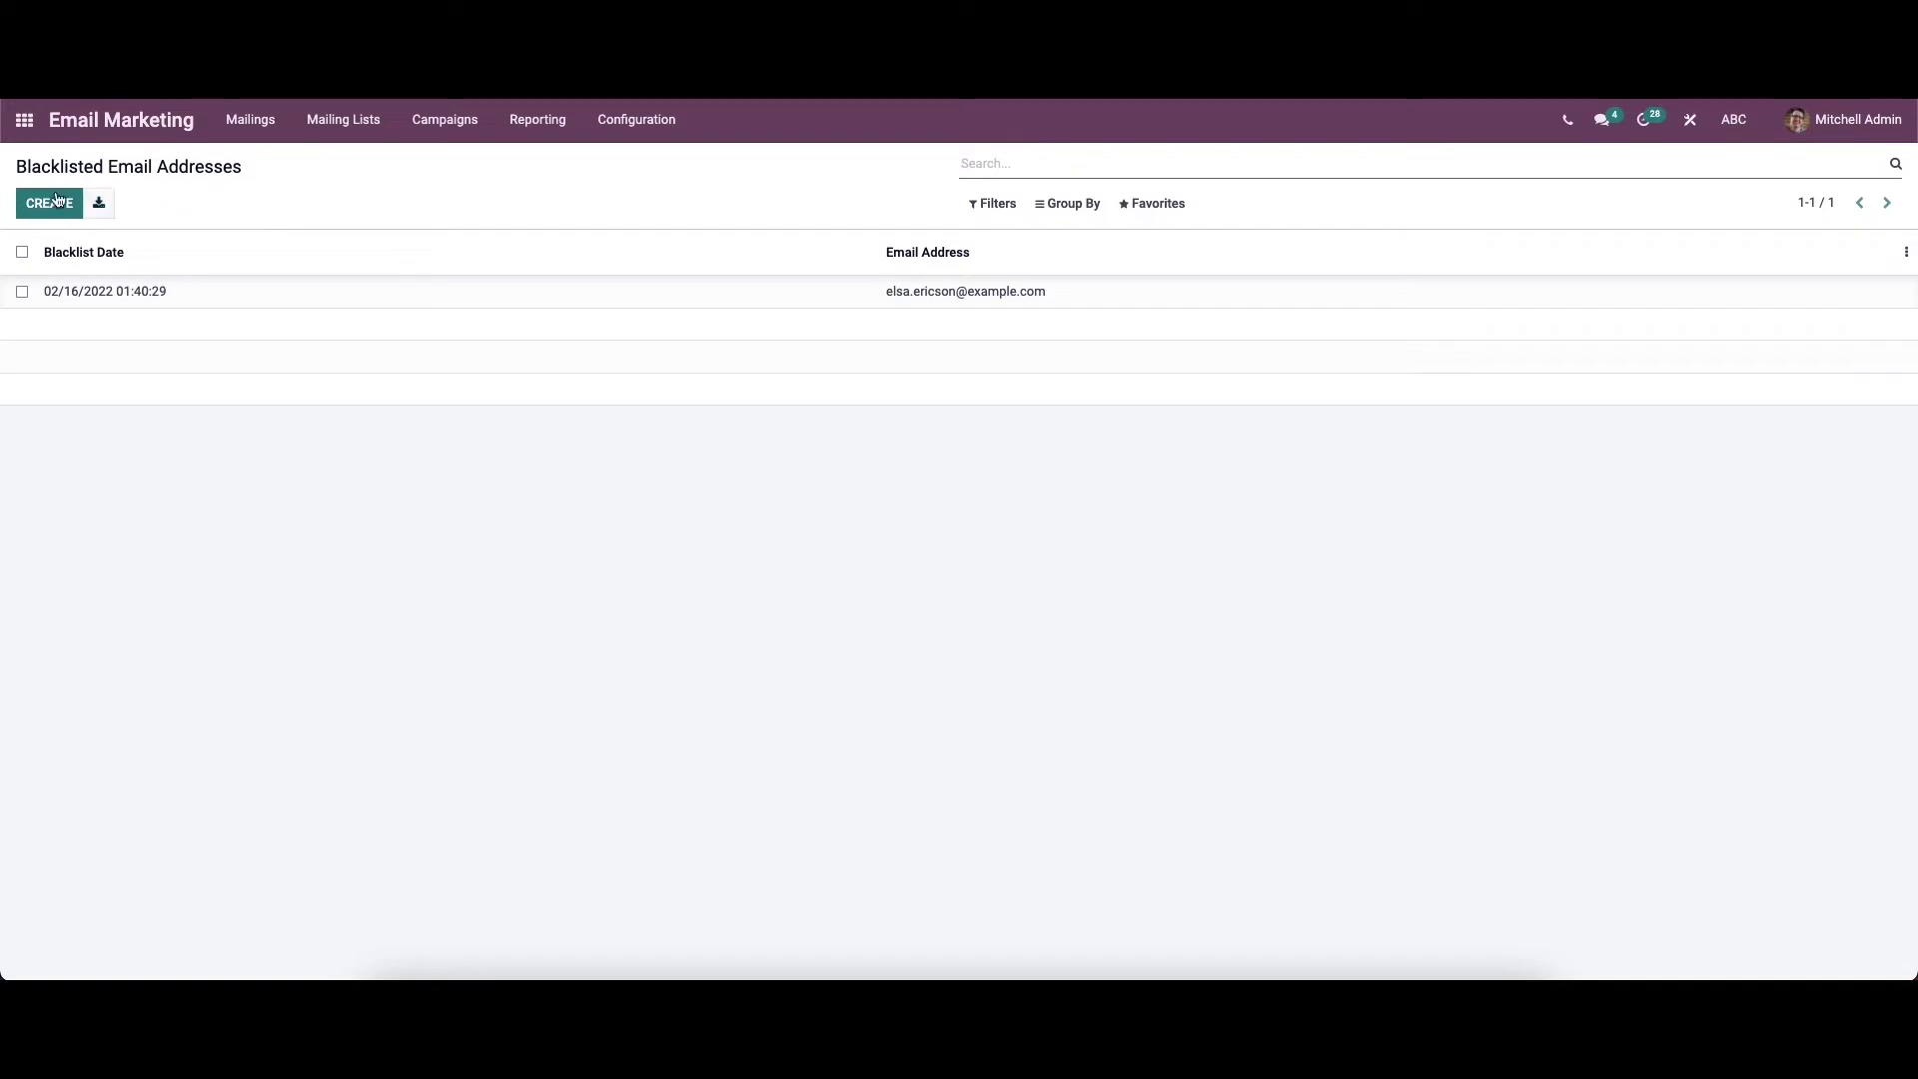
pyautogui.click(28, 206)
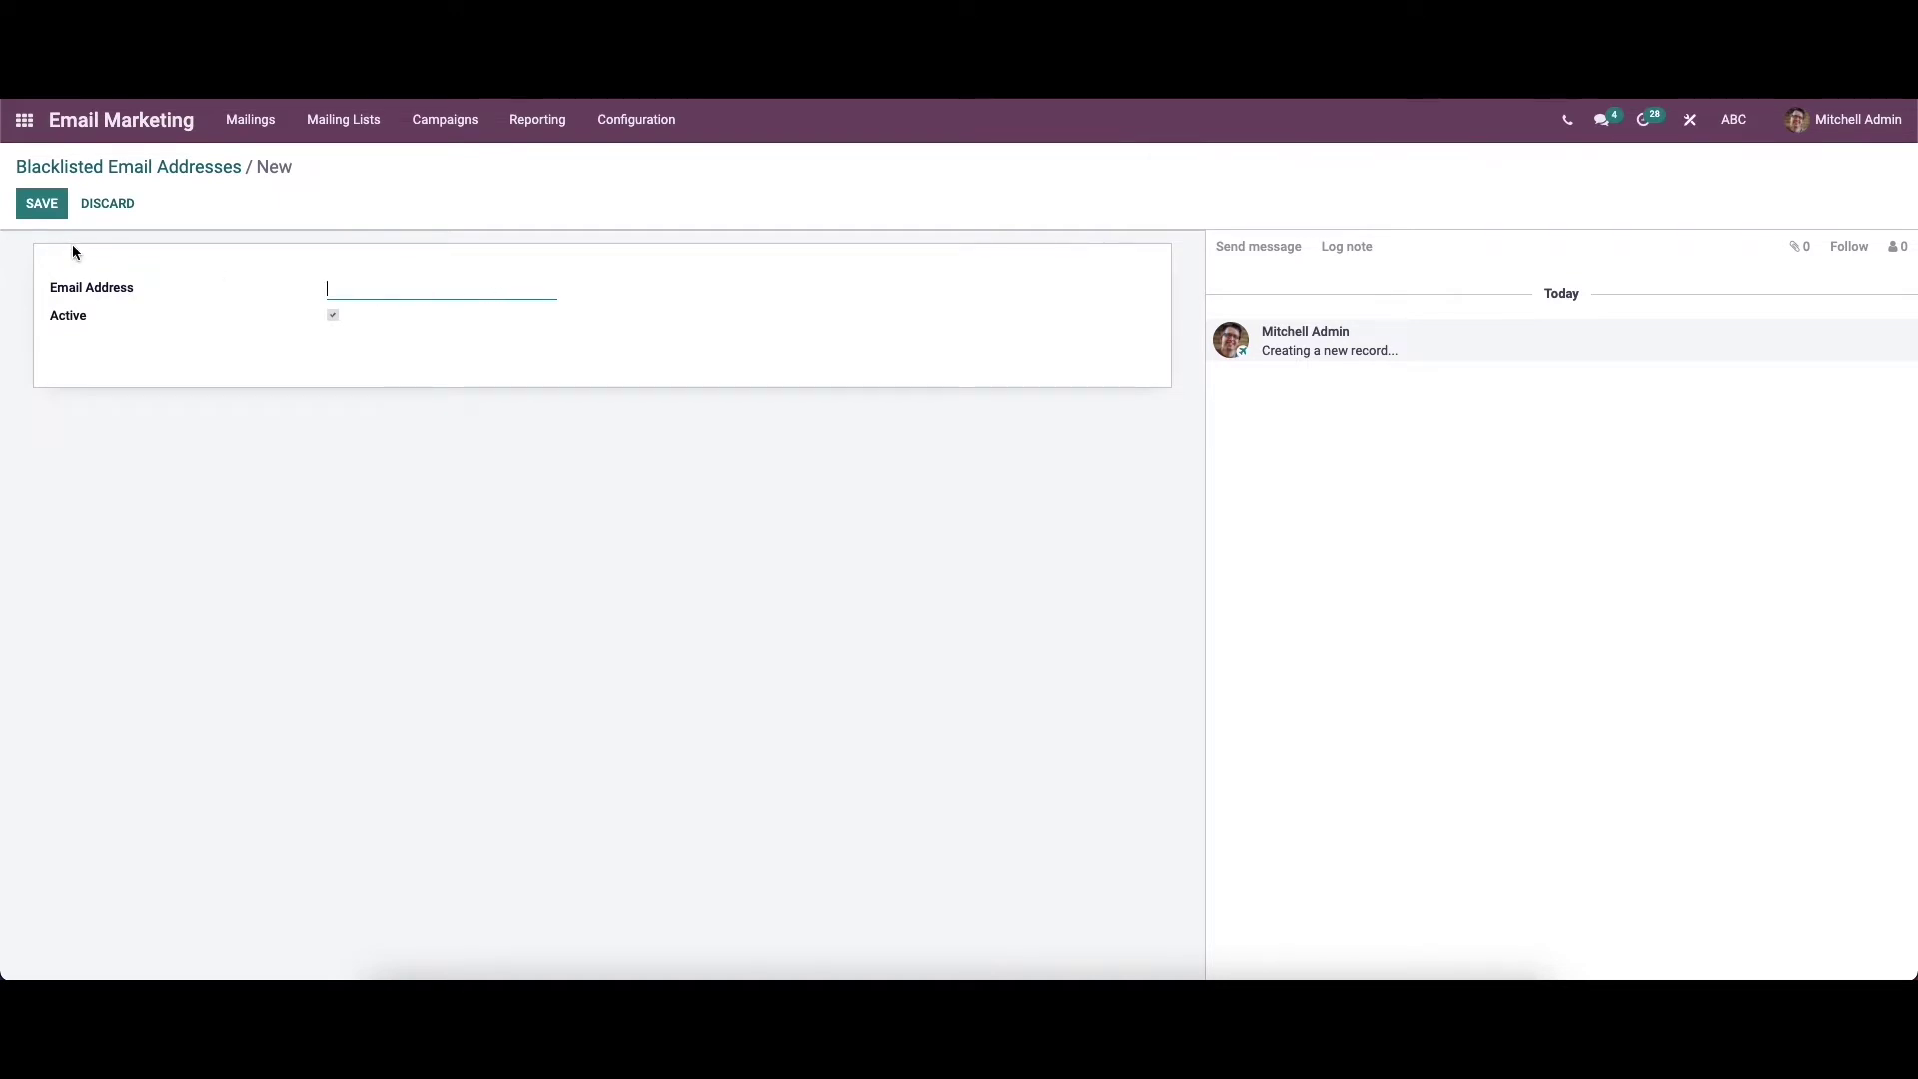
pyautogui.click(103, 205)
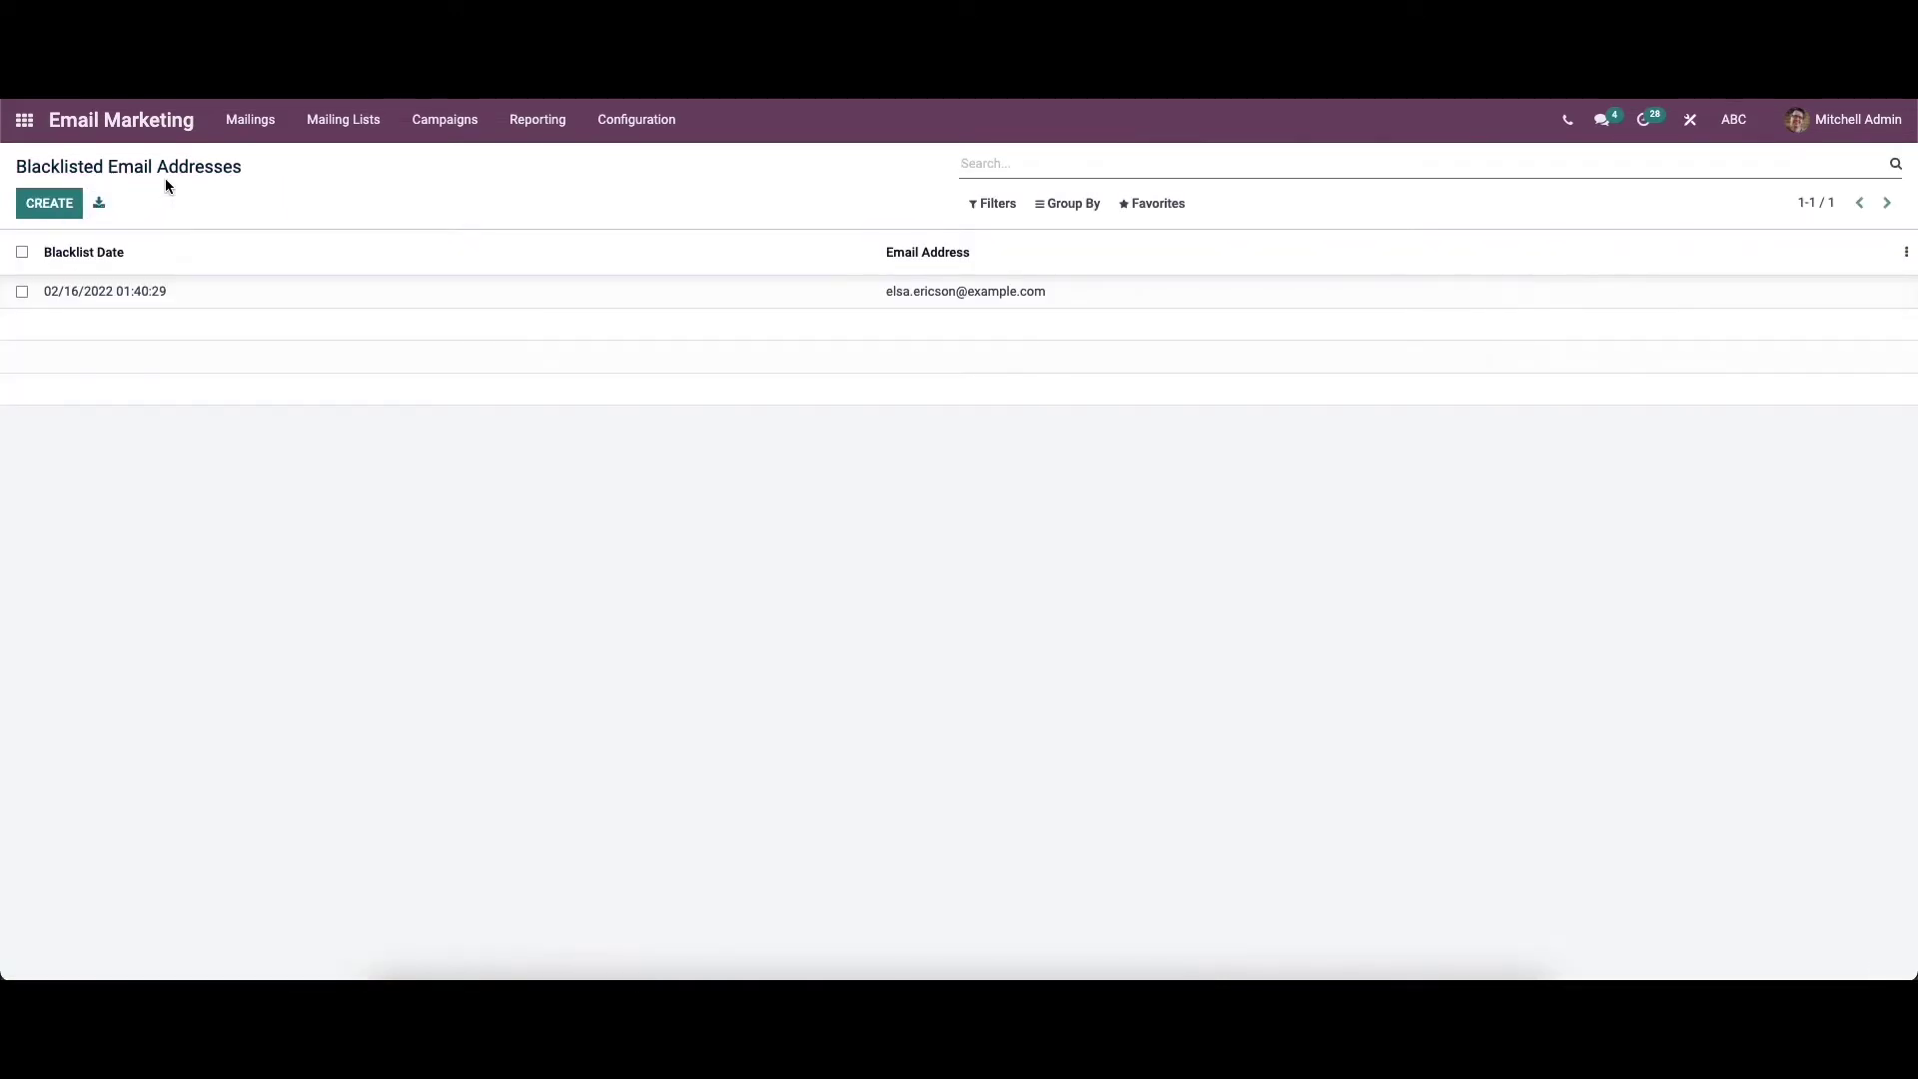
# Create a new mailing with the subject "New sale on T shirts" and view the emojis offered for the subject
pyautogui.click(256, 120)
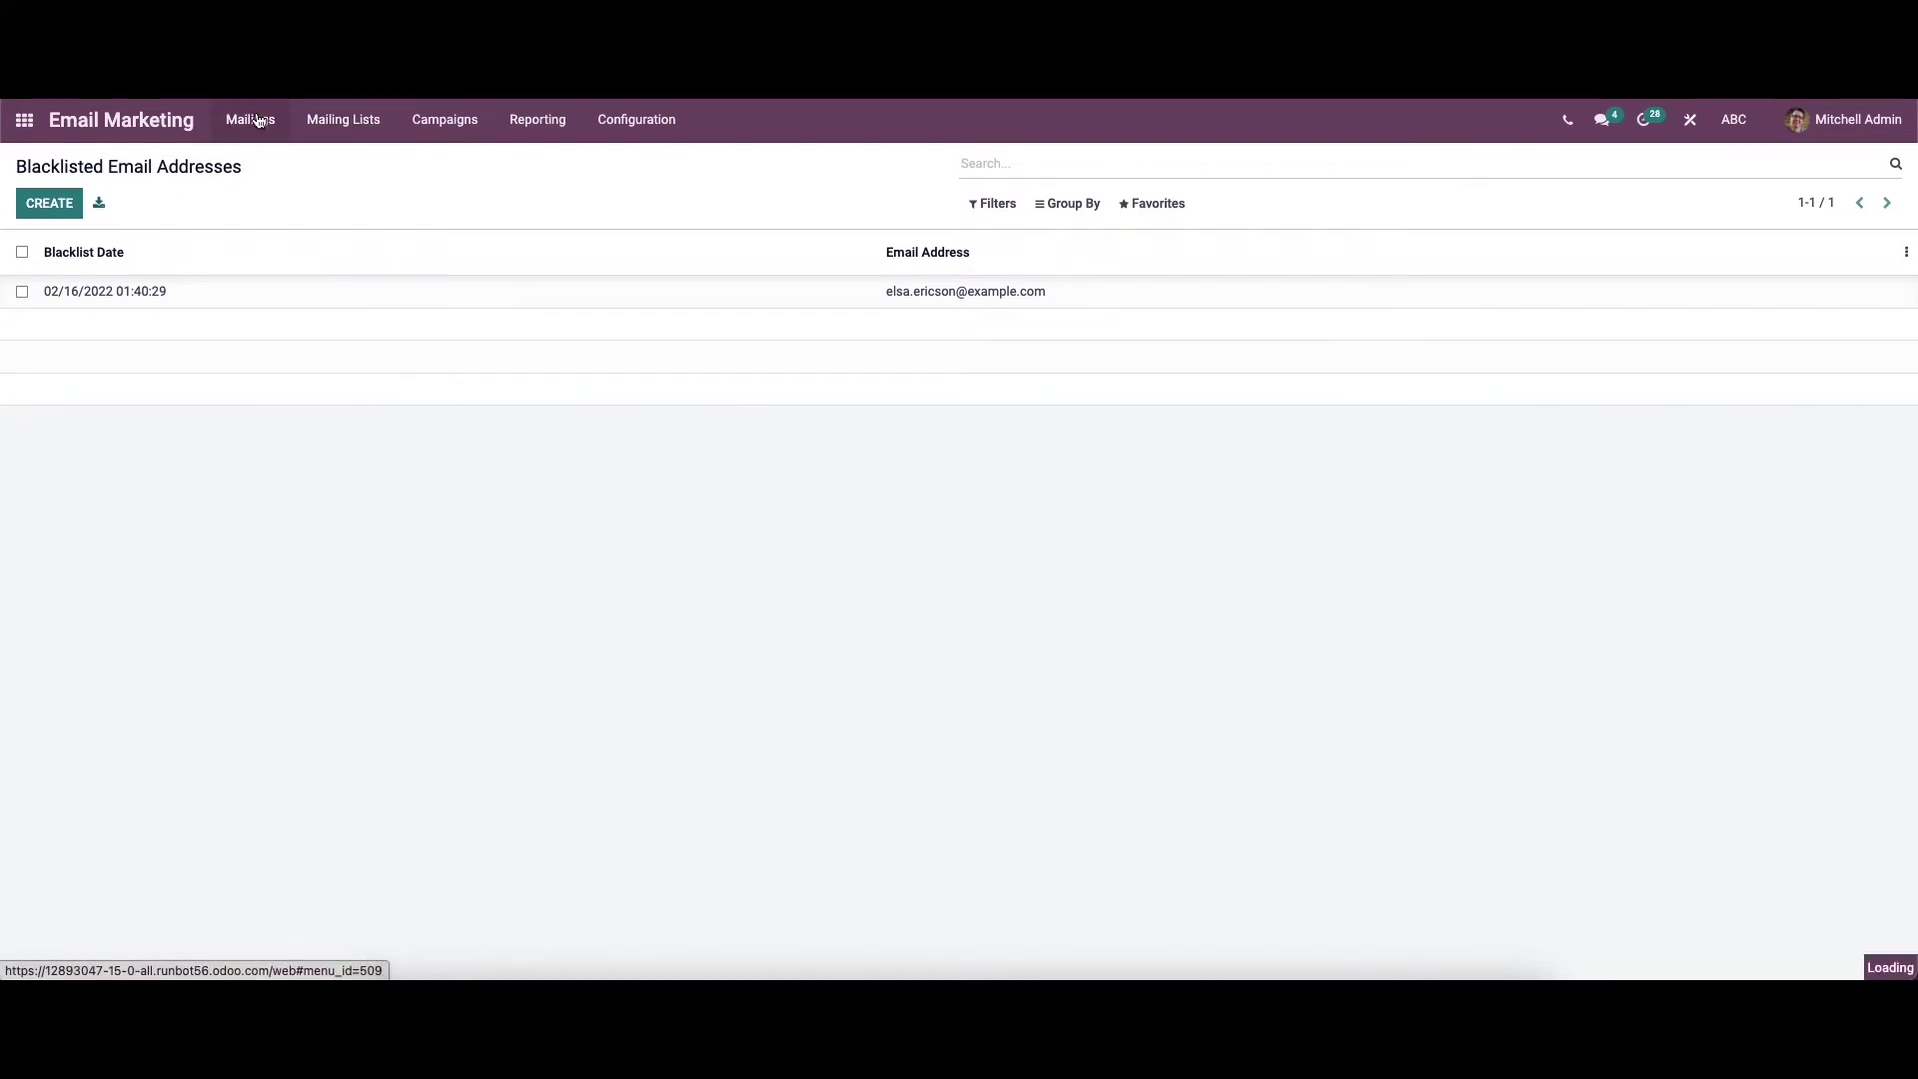
pyautogui.click(62, 208)
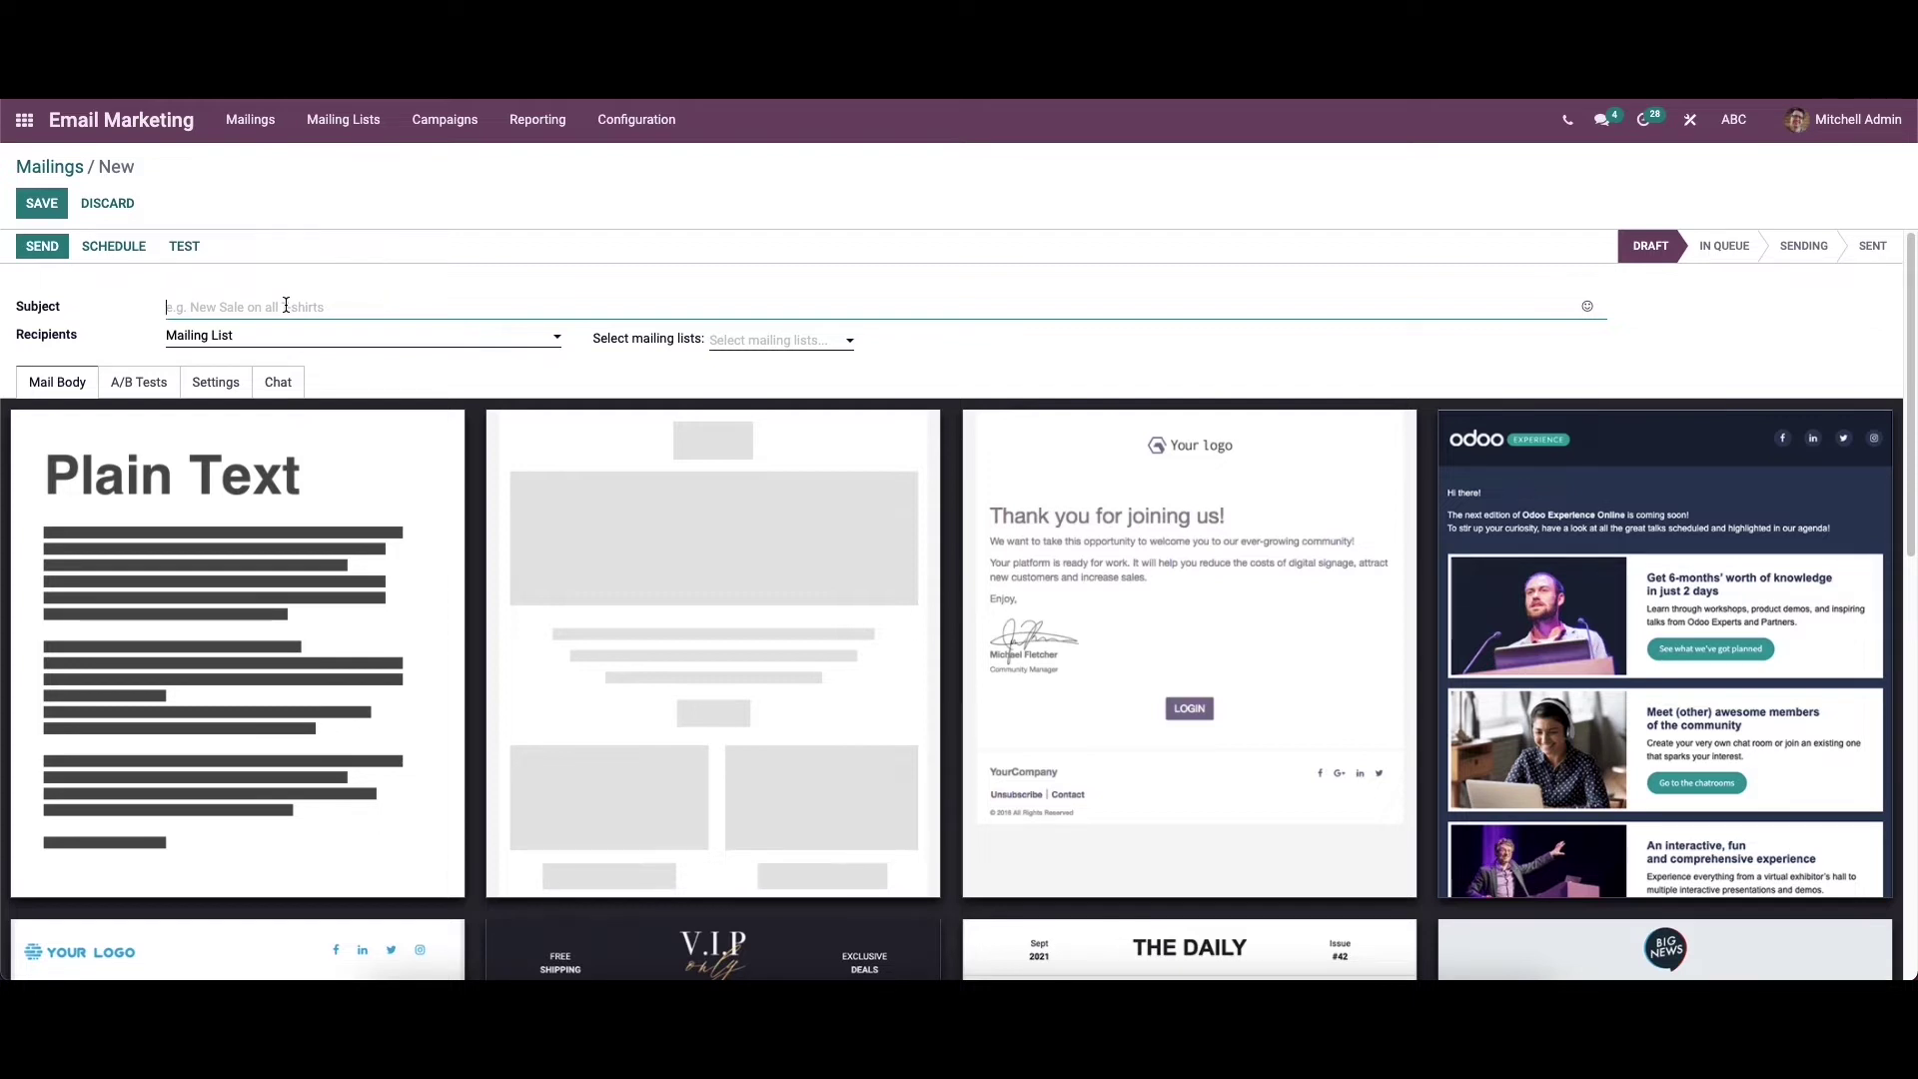
pyautogui.write('n')
pyautogui.press('BackSpace')
pyautogui.write('New sale on T shirts')
pyautogui.click(1587, 310)
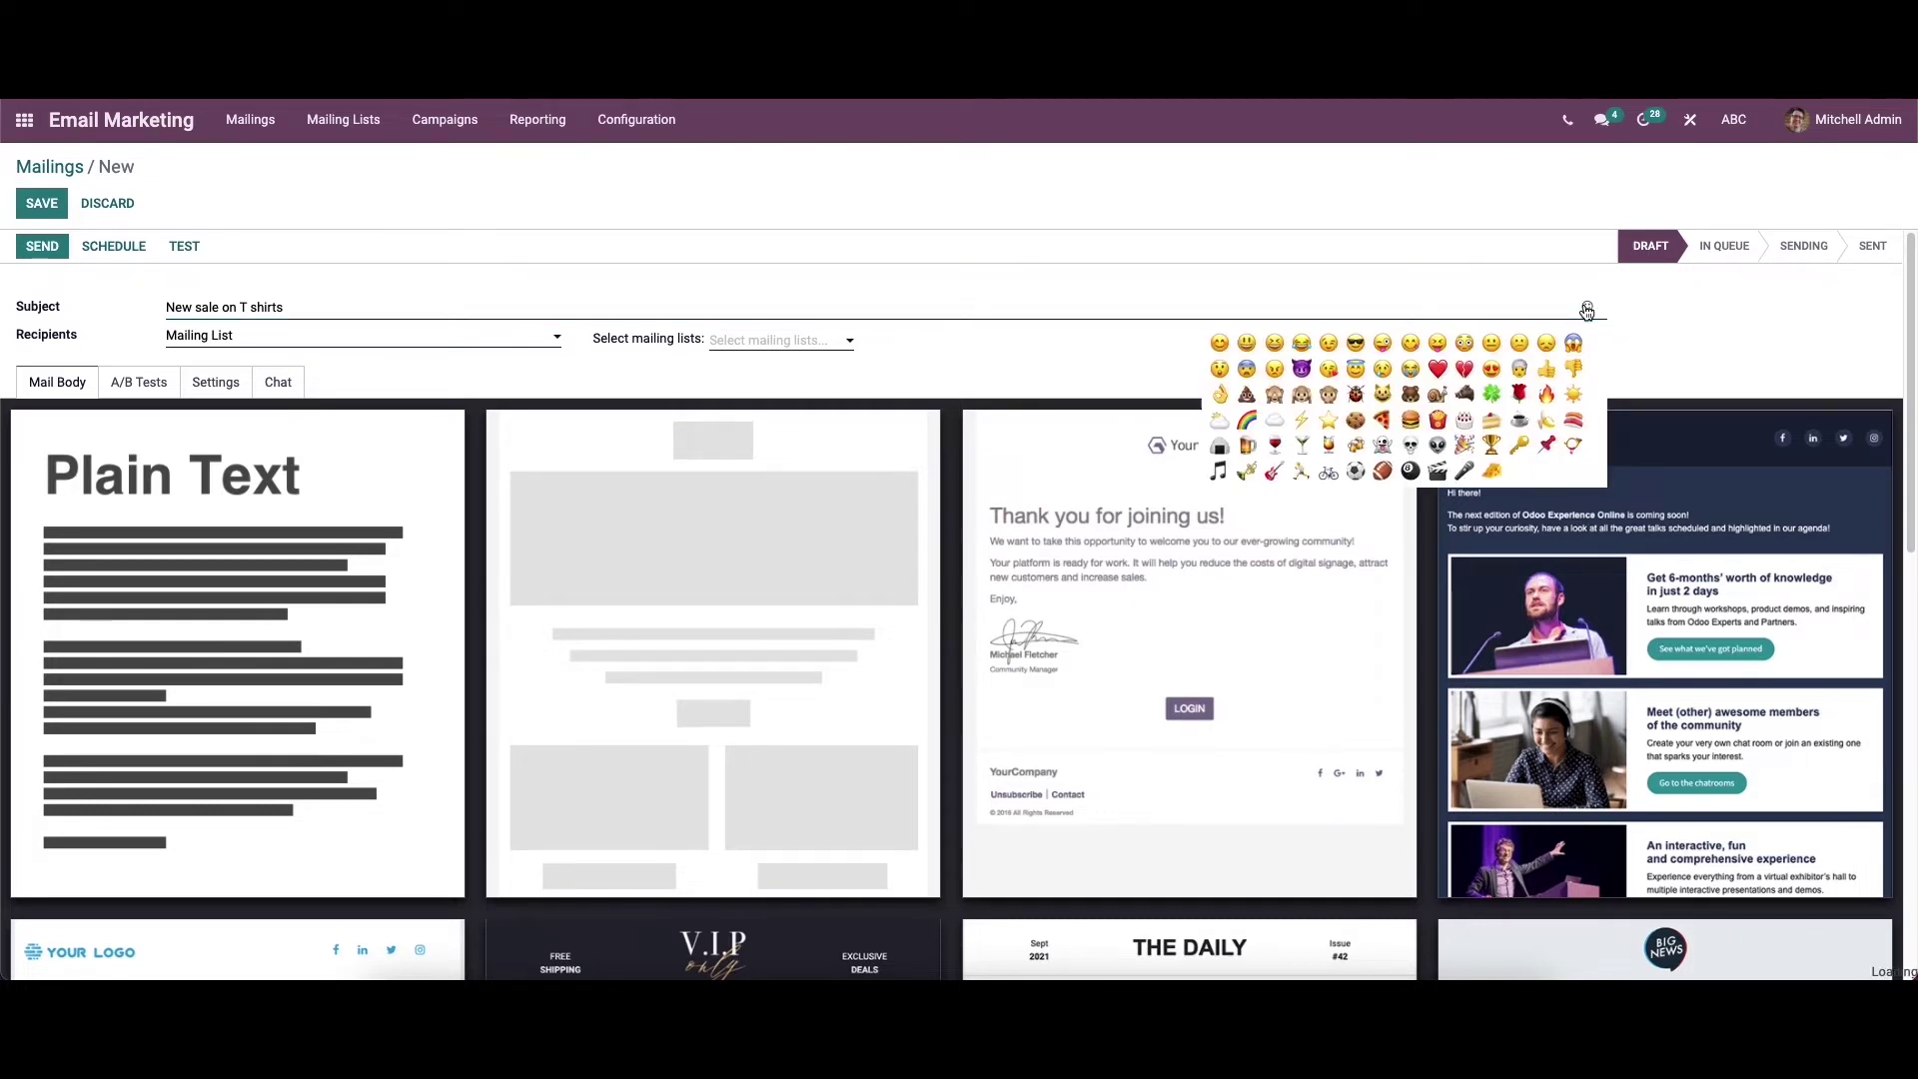
pyautogui.click(1197, 300)
# View the available recipient types, then add the Imported Contacts mailing list to the mailing's recipients
pyautogui.click(405, 340)
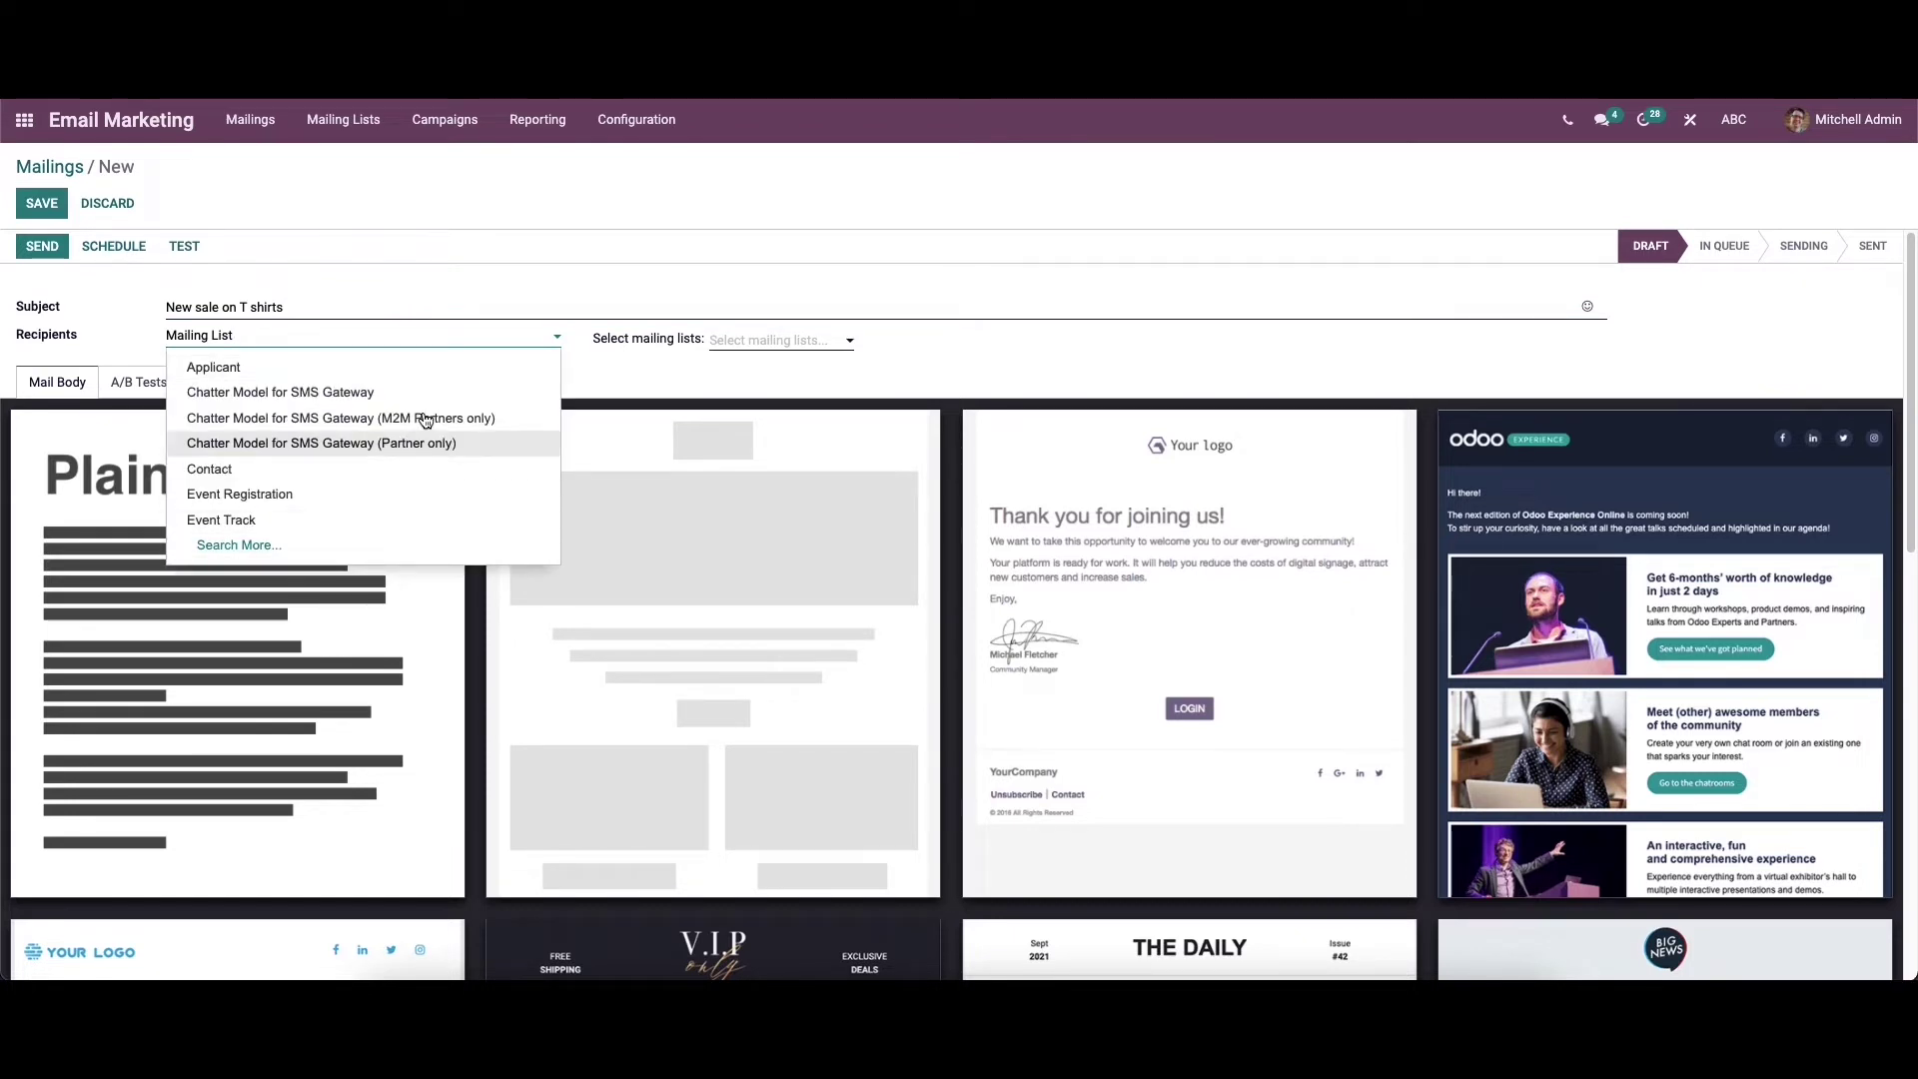
pyautogui.click(555, 335)
pyautogui.click(740, 344)
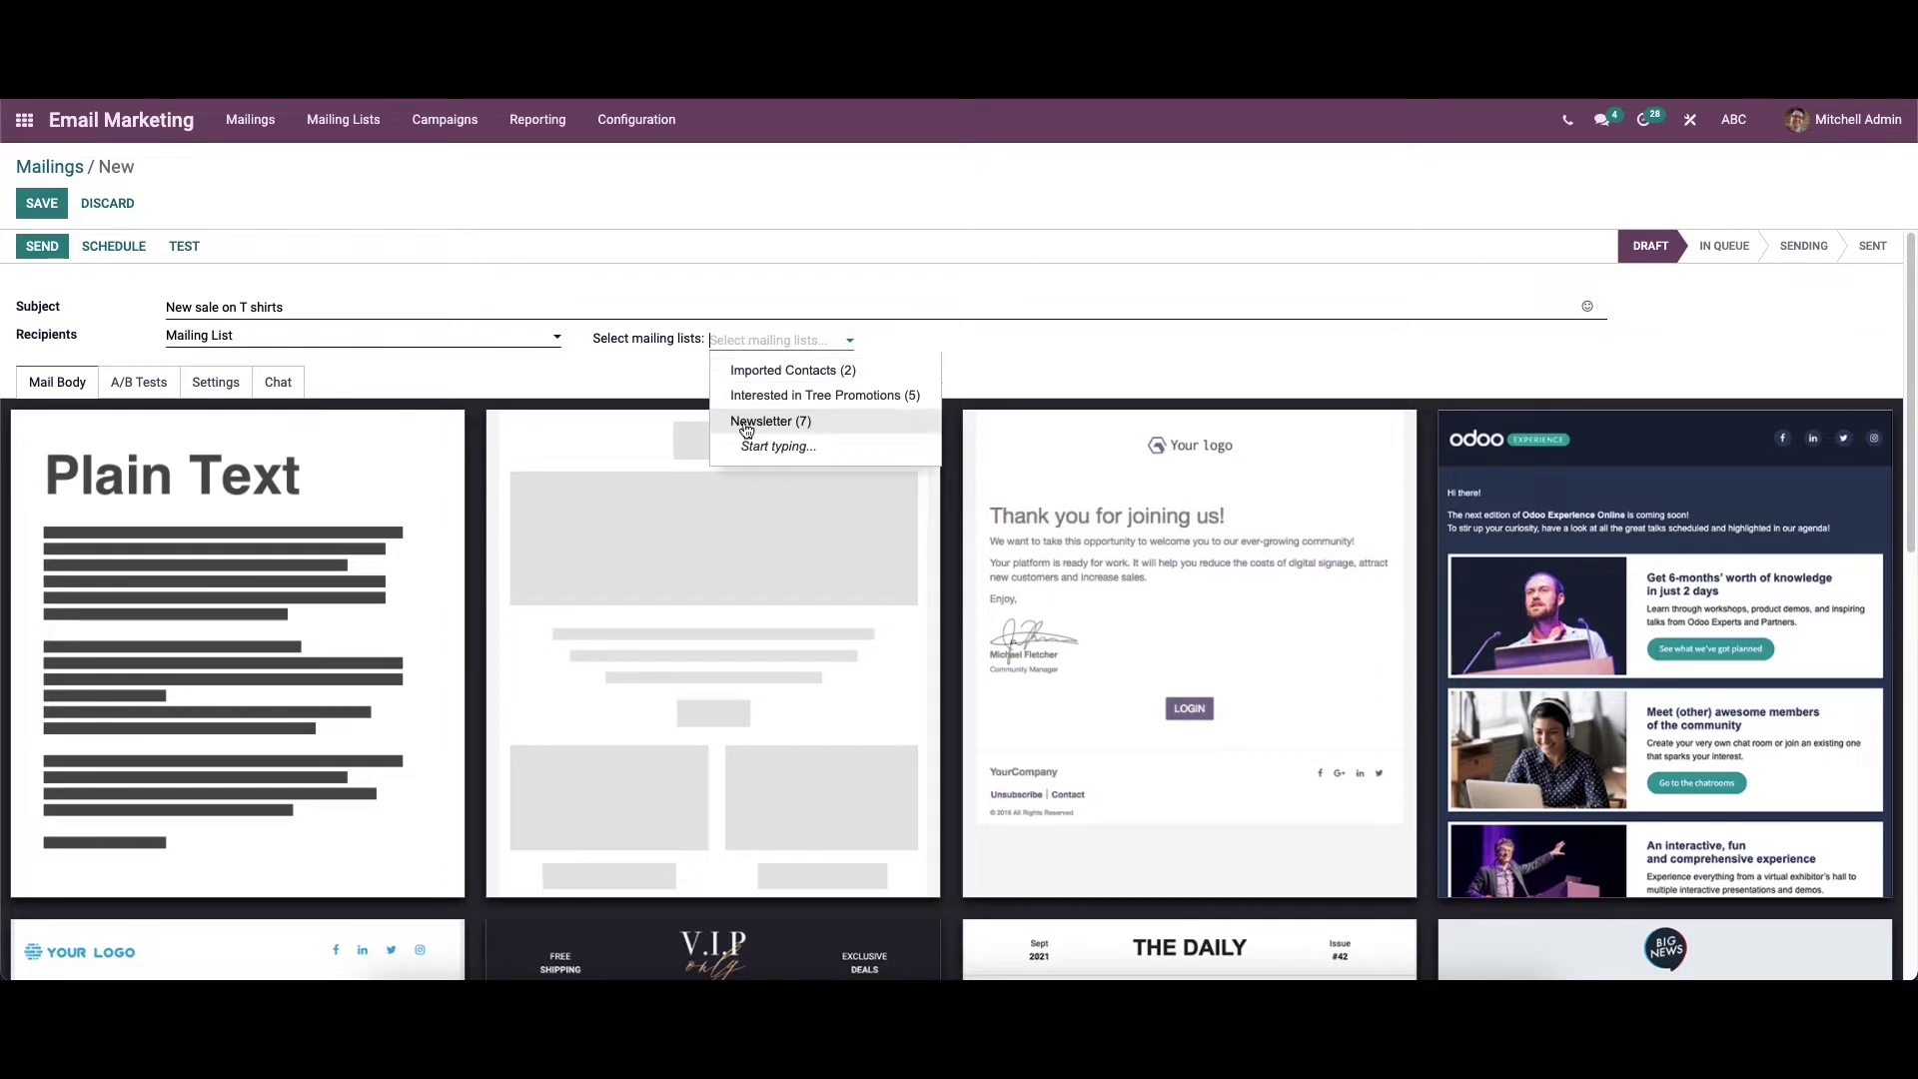
pyautogui.click(775, 370)
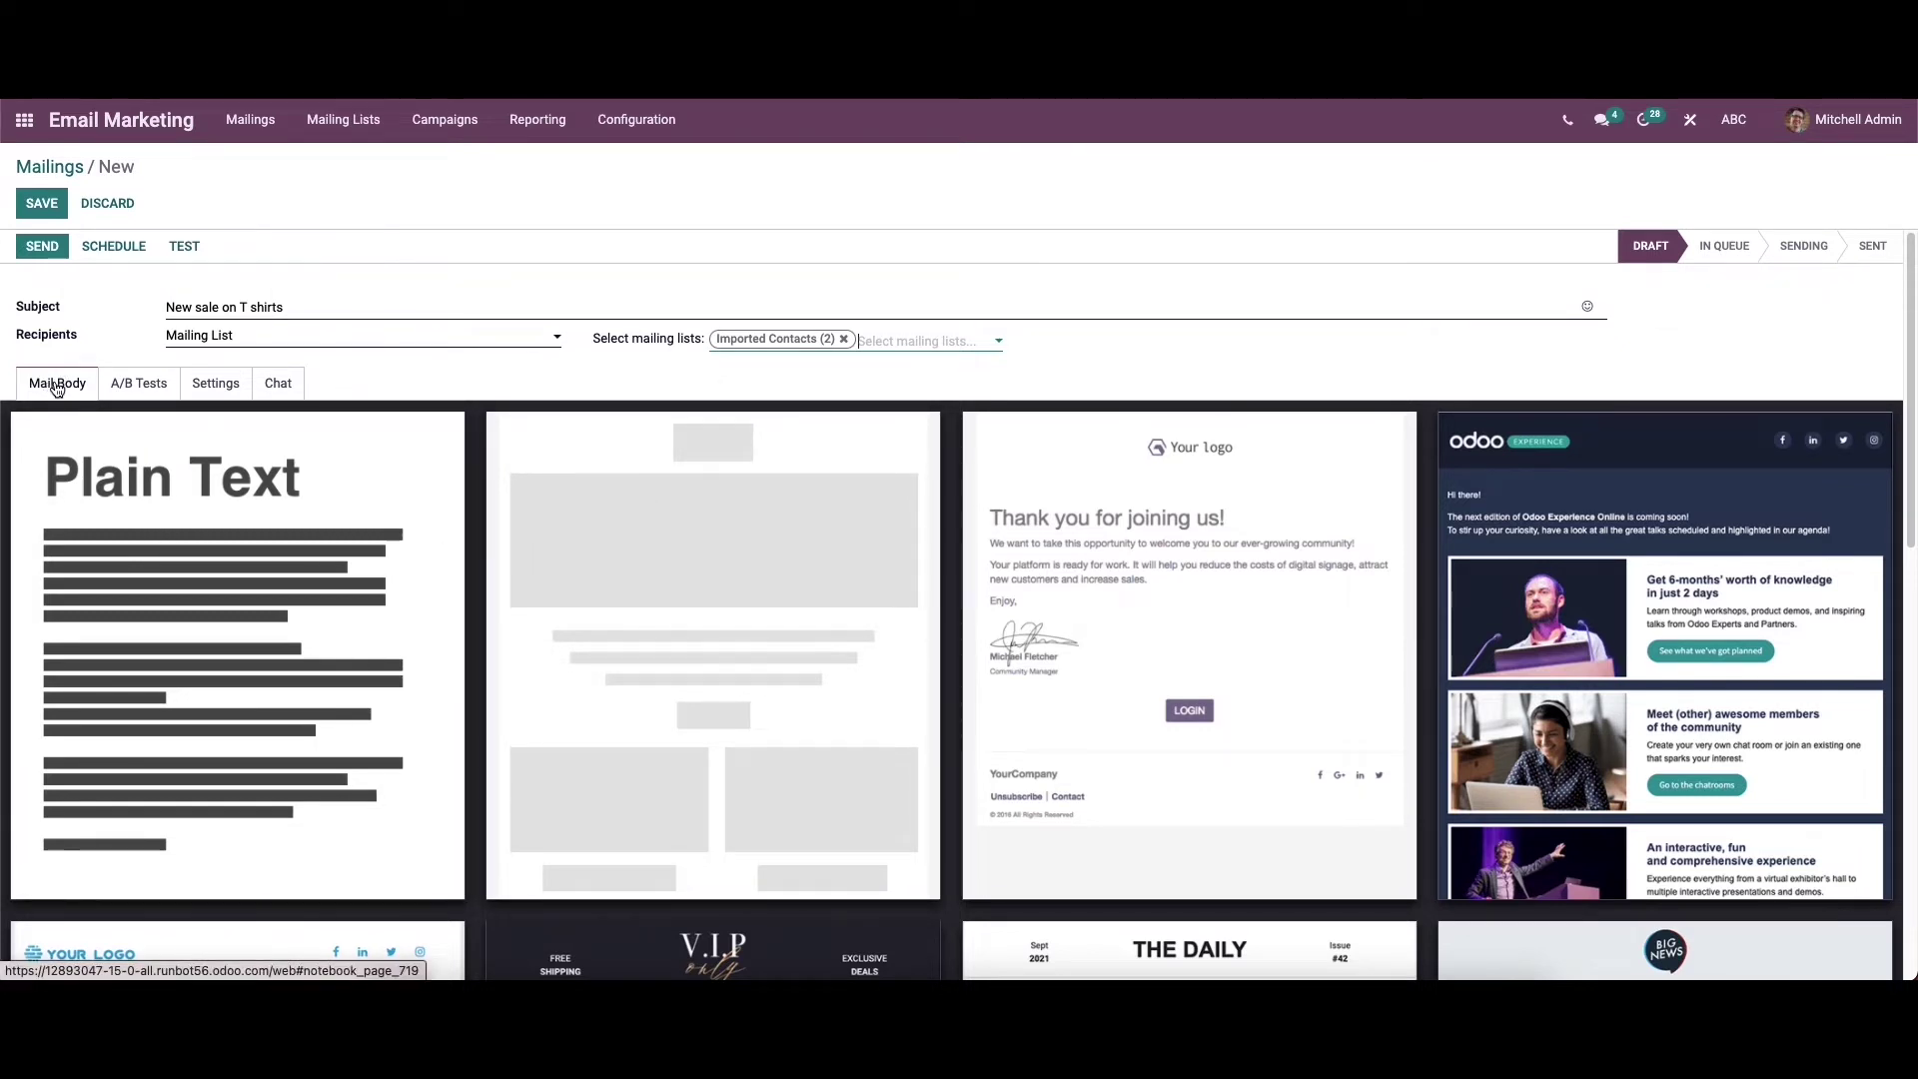
# Apply the "Thank you for joining us!" template to the mail body and look through the editor's style, template and block options
pyautogui.click(1005, 695)
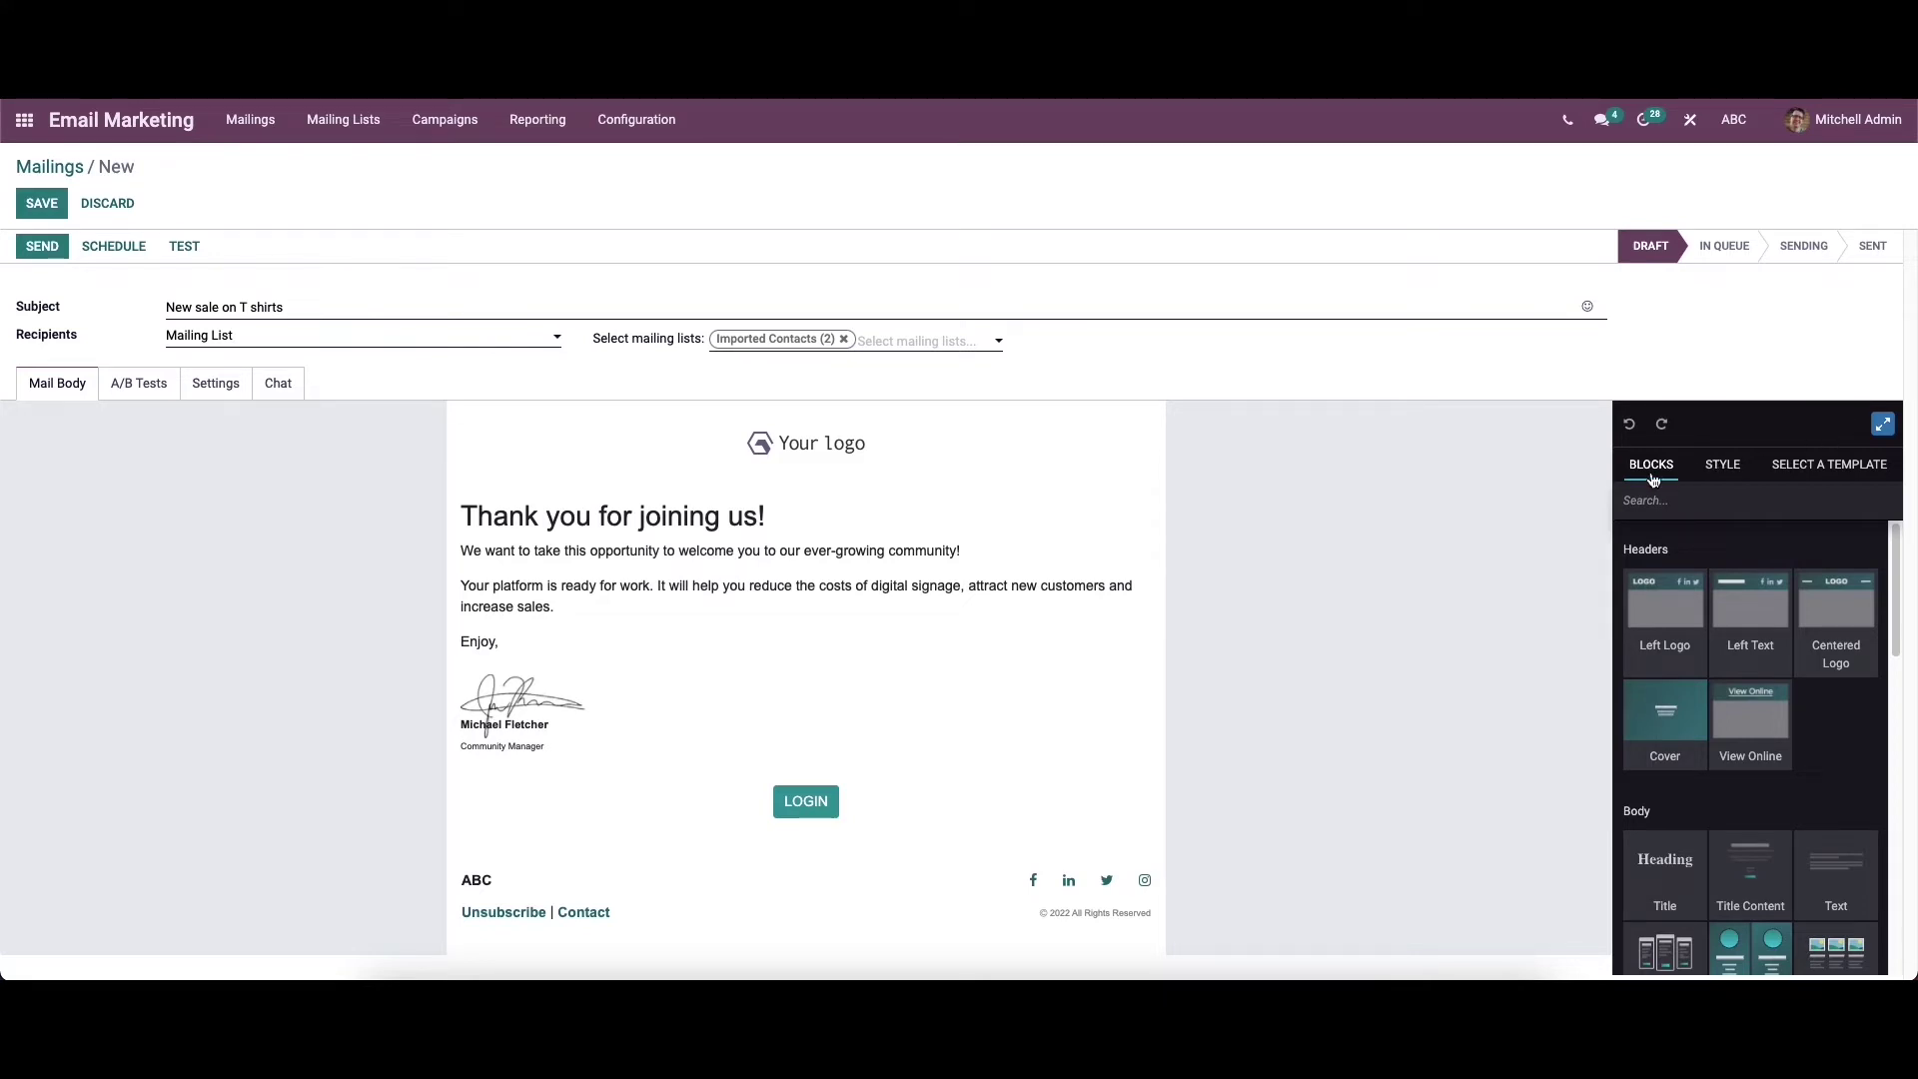
pyautogui.click(1735, 466)
pyautogui.click(1798, 467)
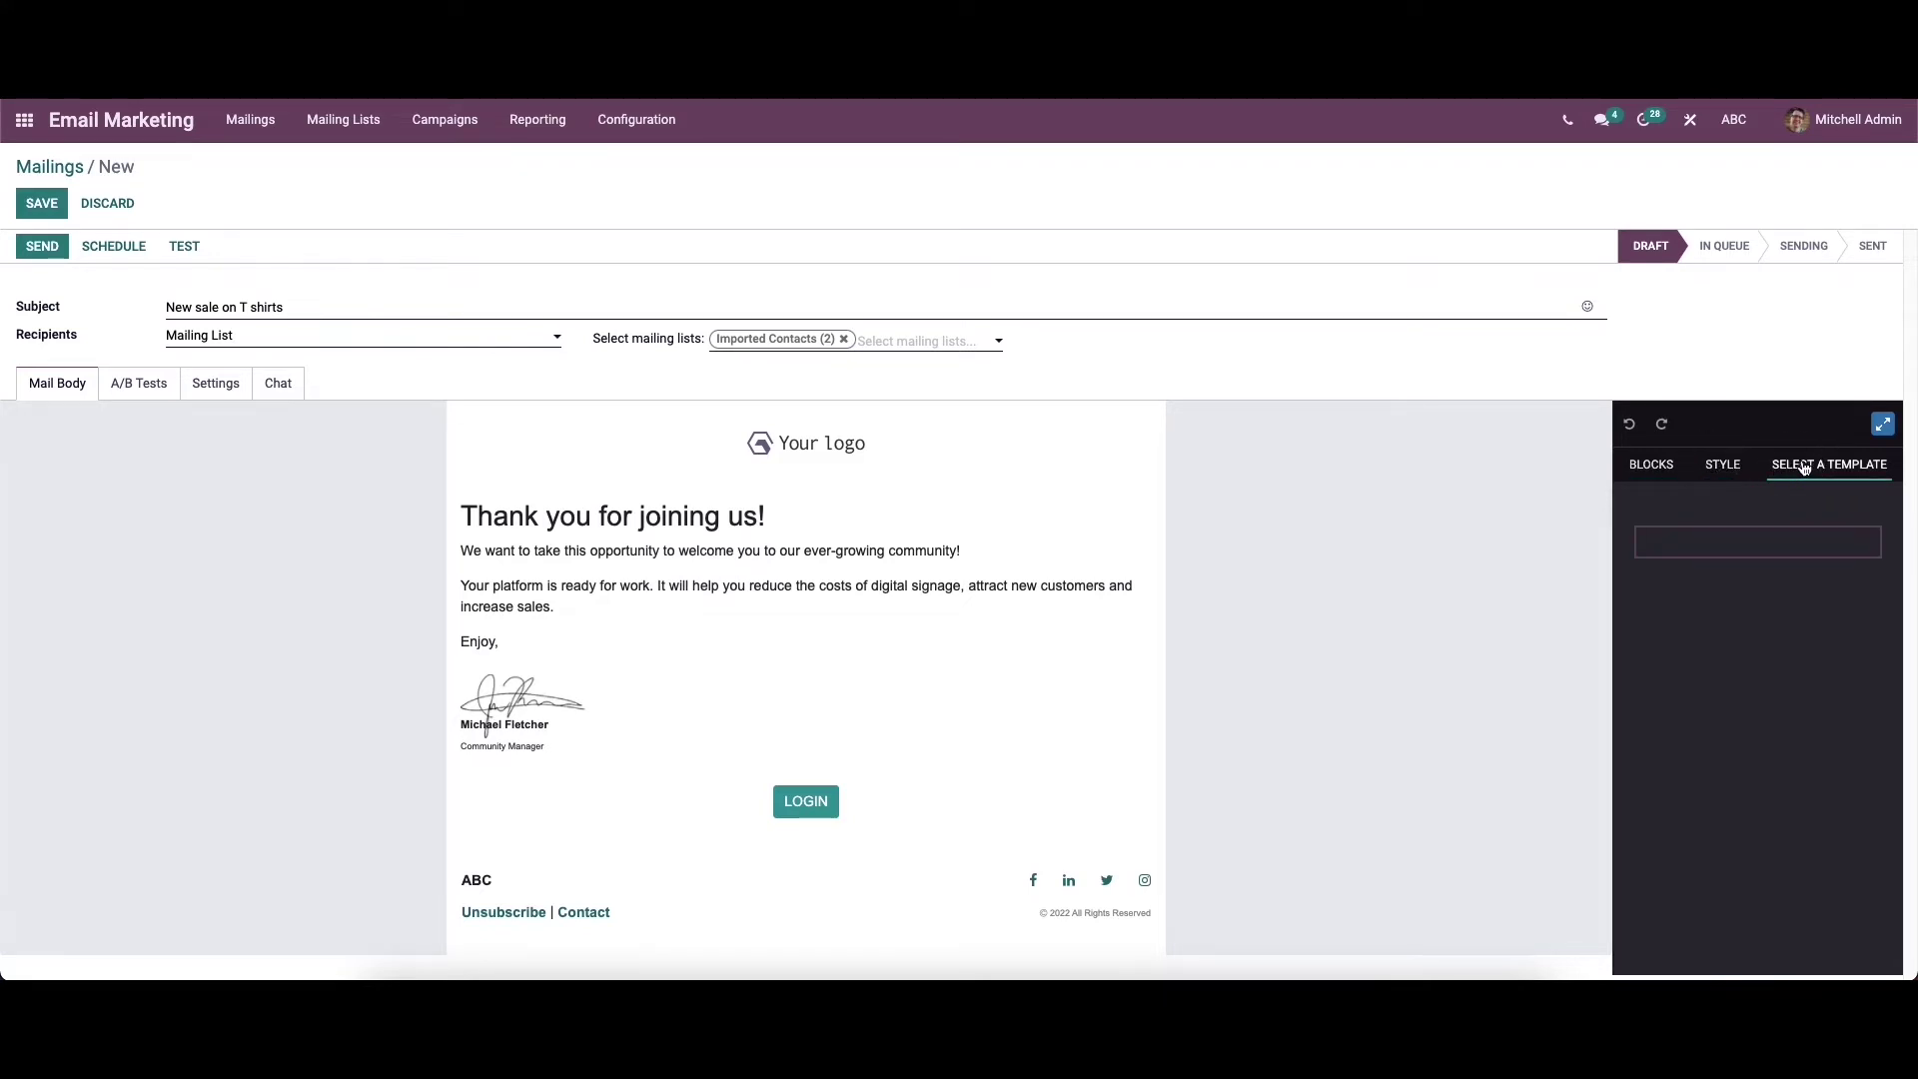
pyautogui.click(1638, 470)
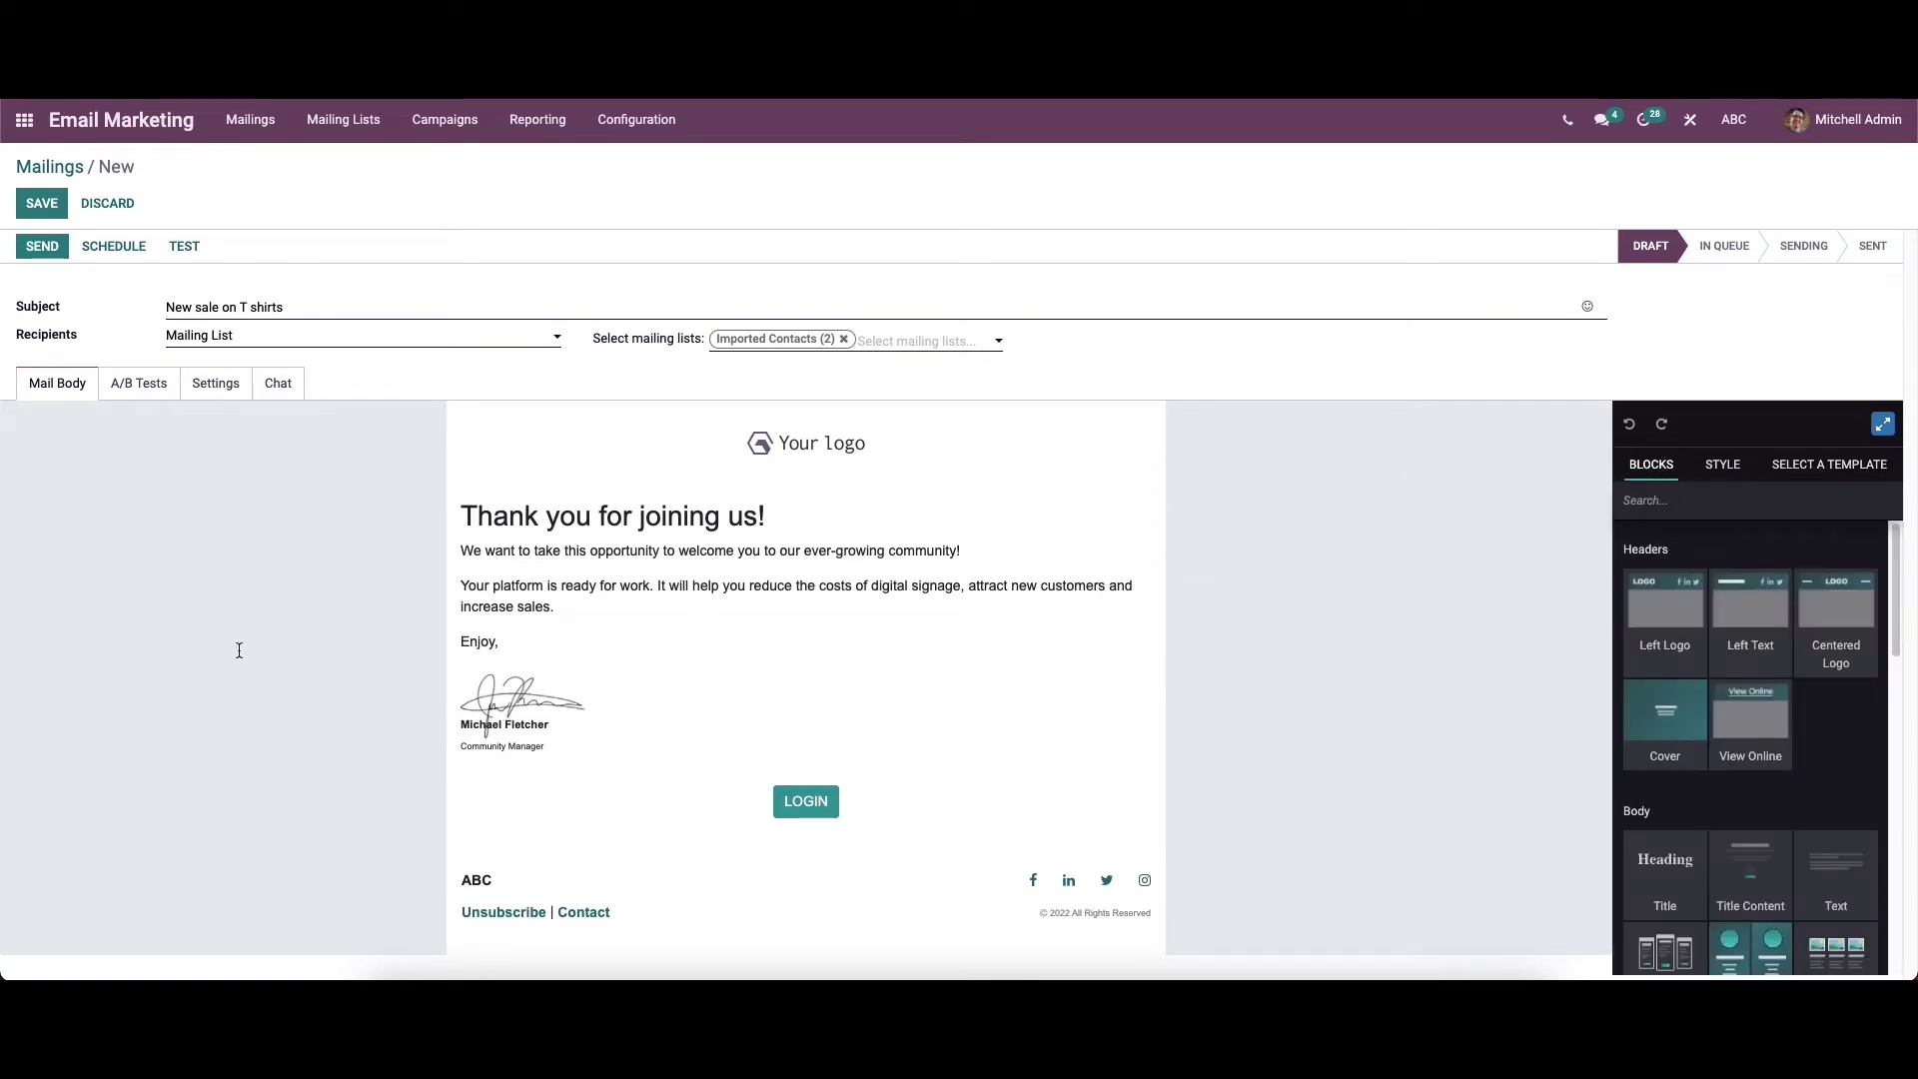
# Allow A/B testing for the mailing and view the criteria offered for selecting the winner
pyautogui.click(131, 397)
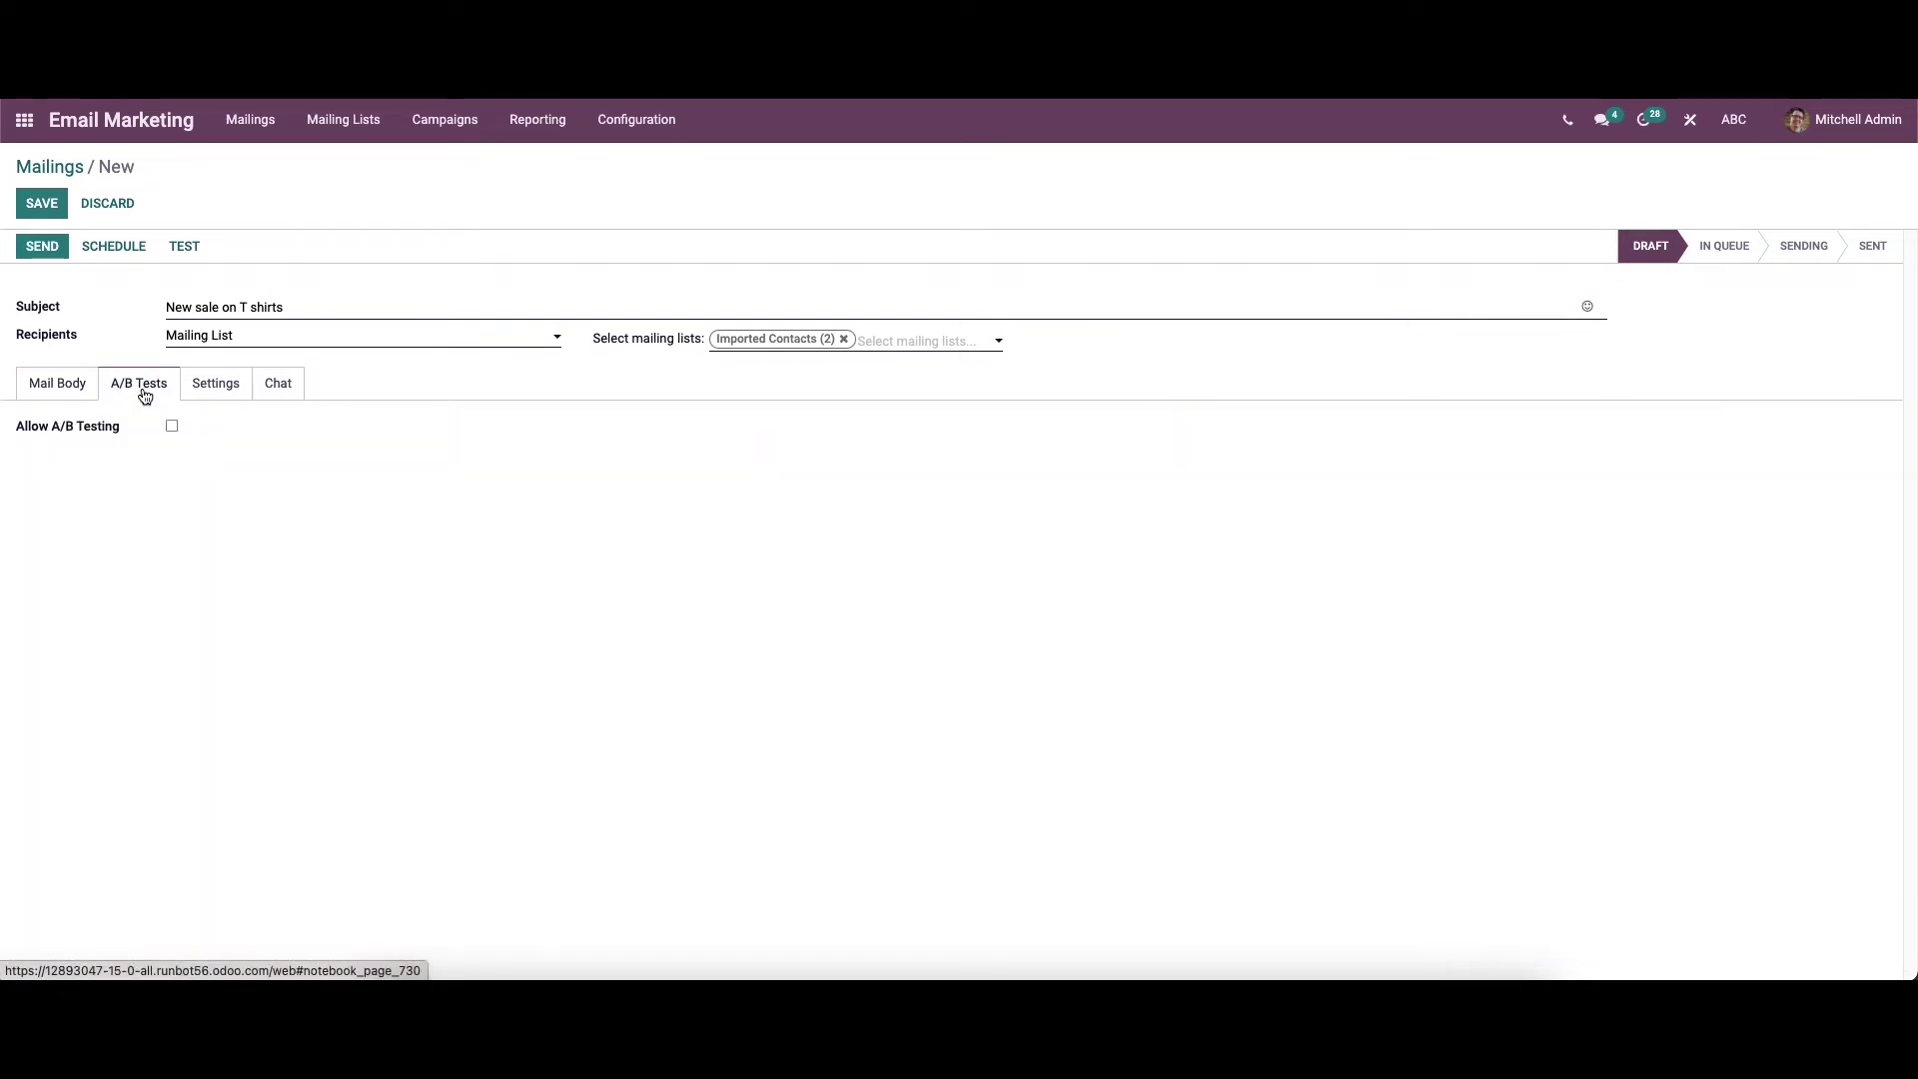
pyautogui.click(172, 428)
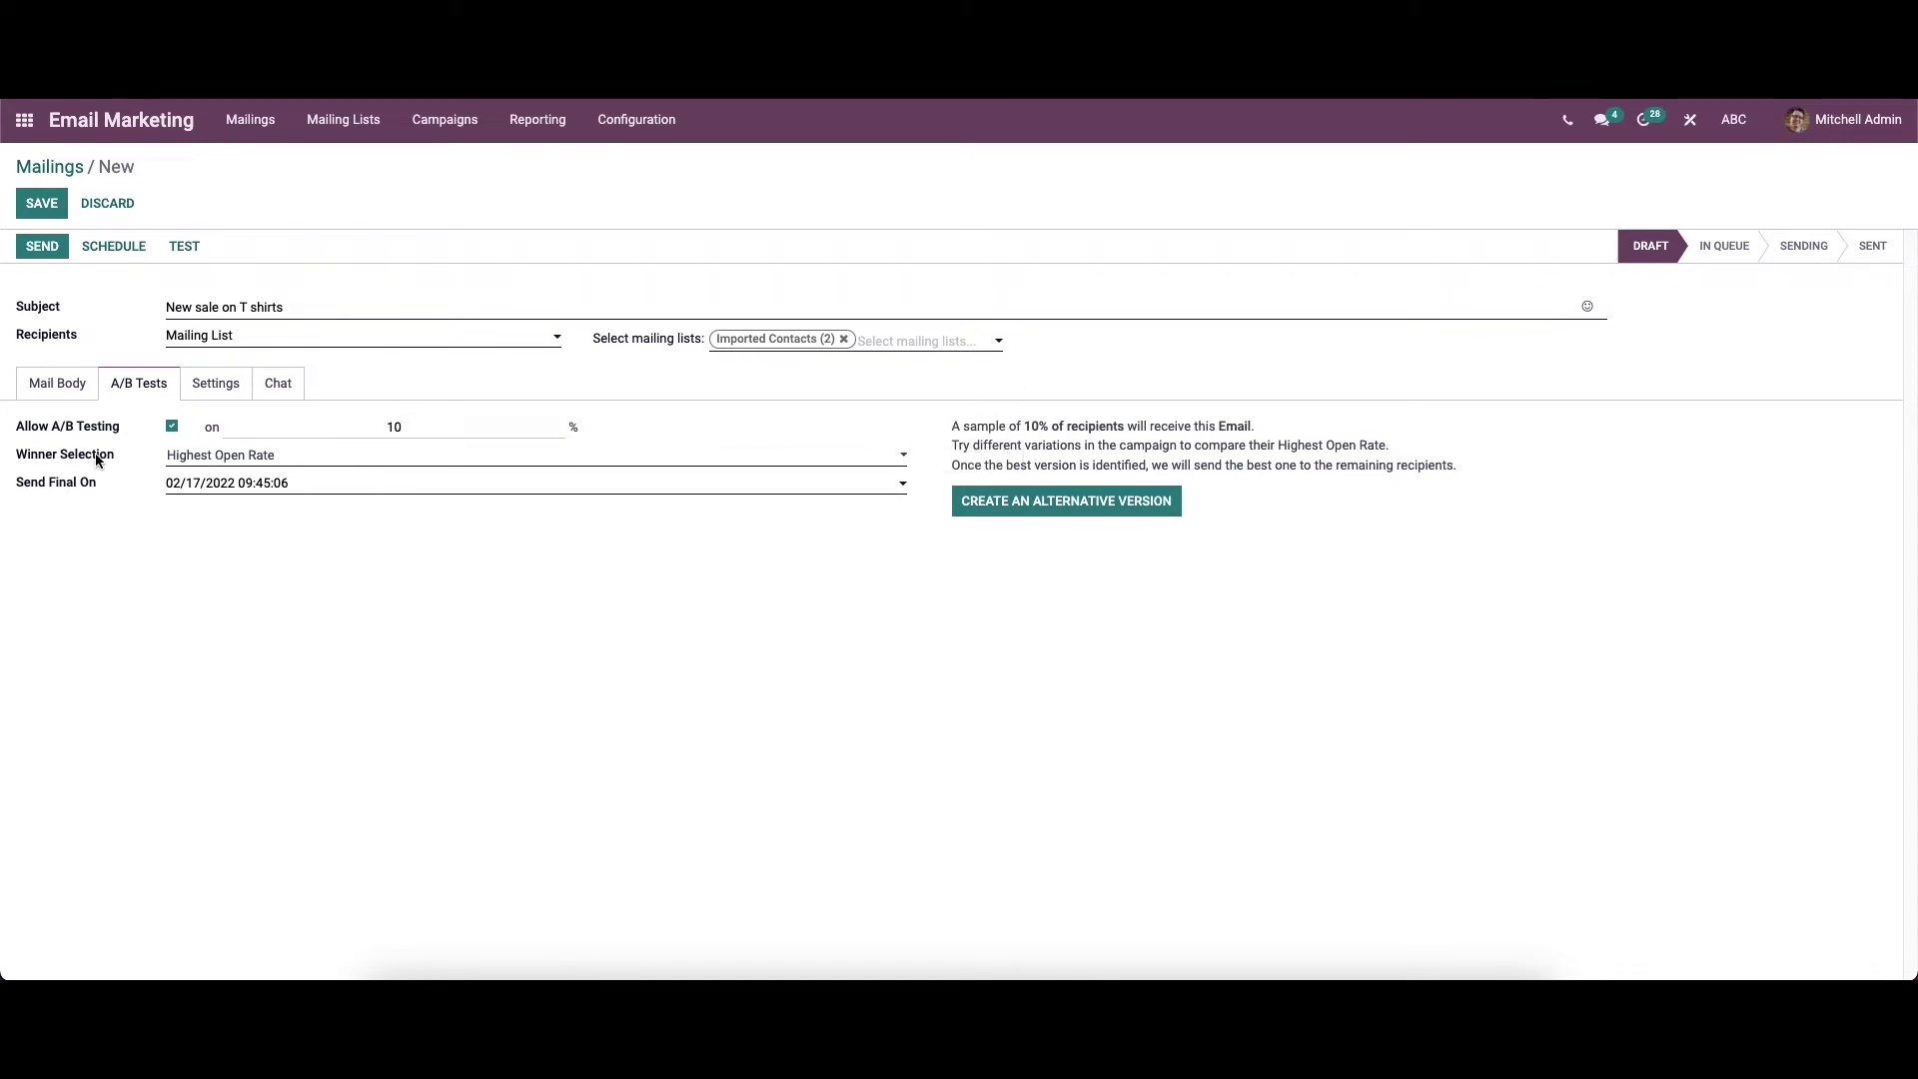
pyautogui.click(293, 460)
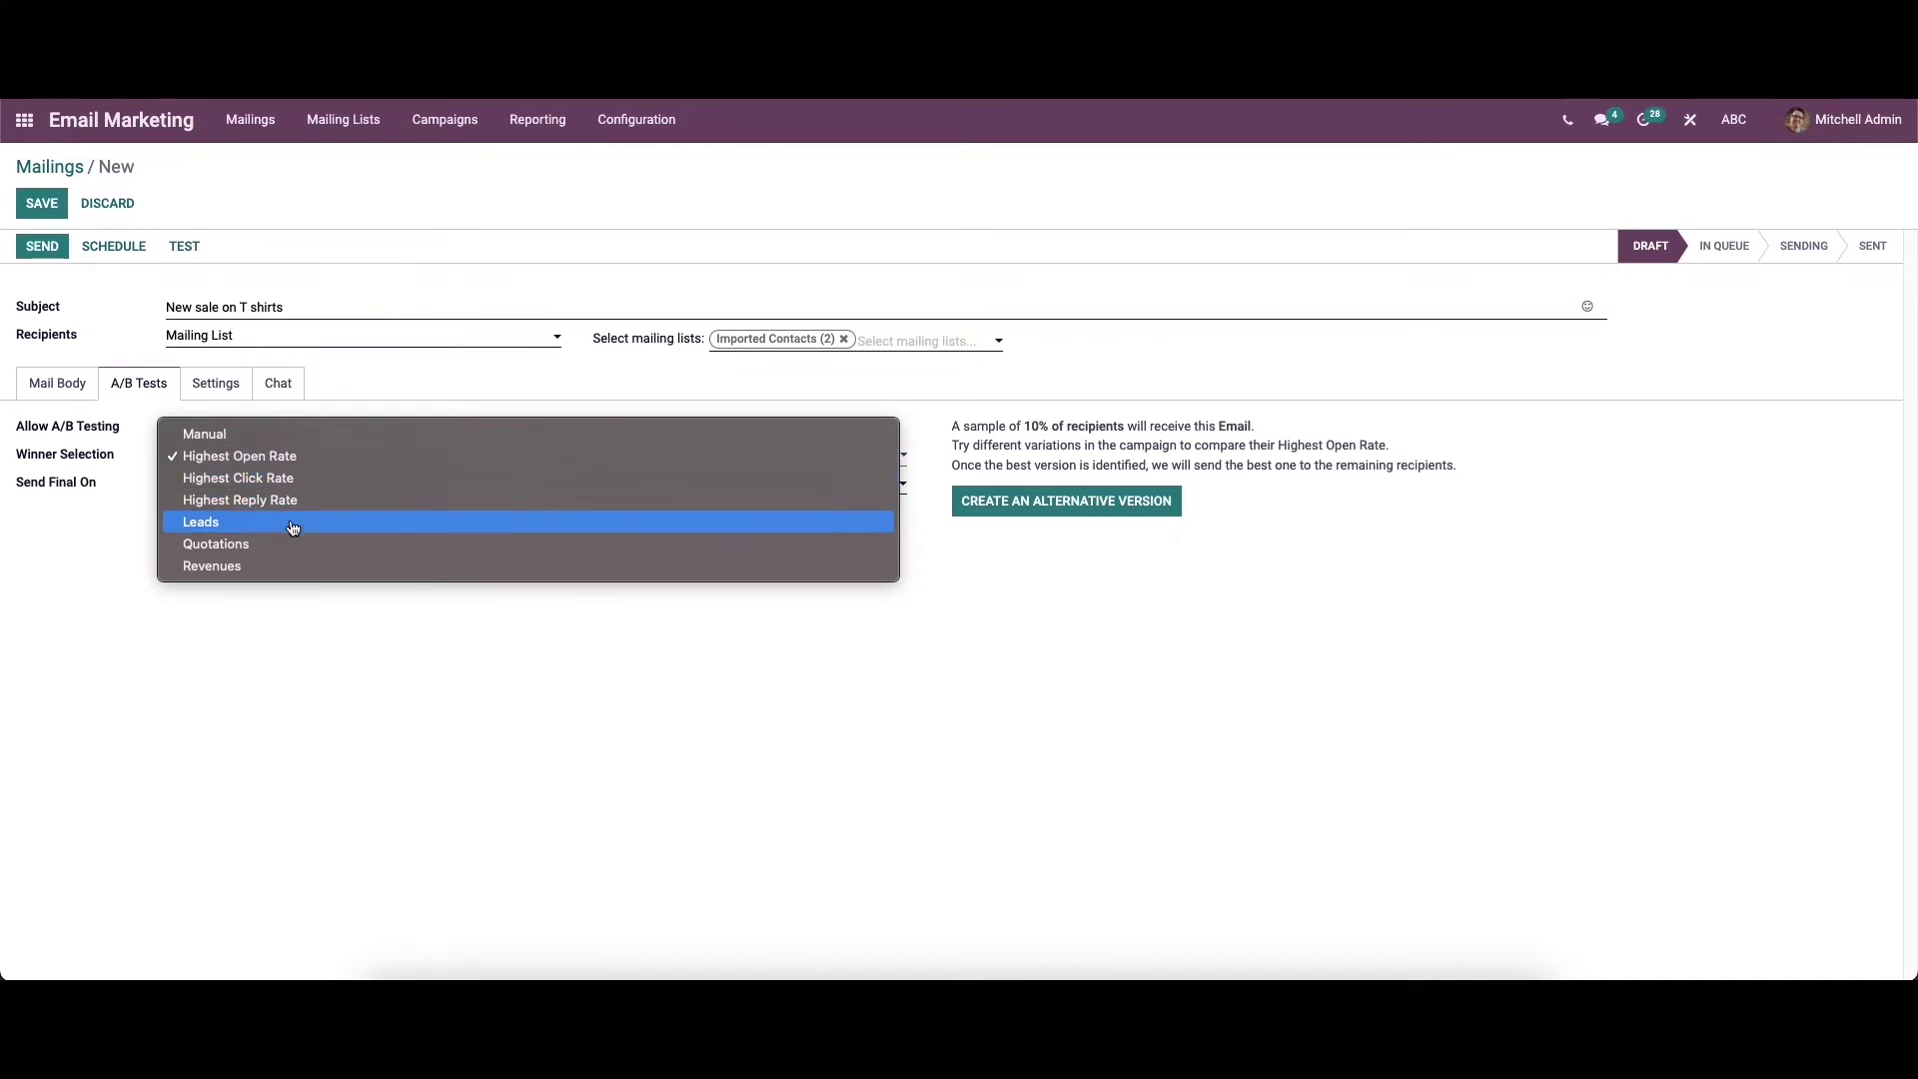
pyautogui.click(119, 457)
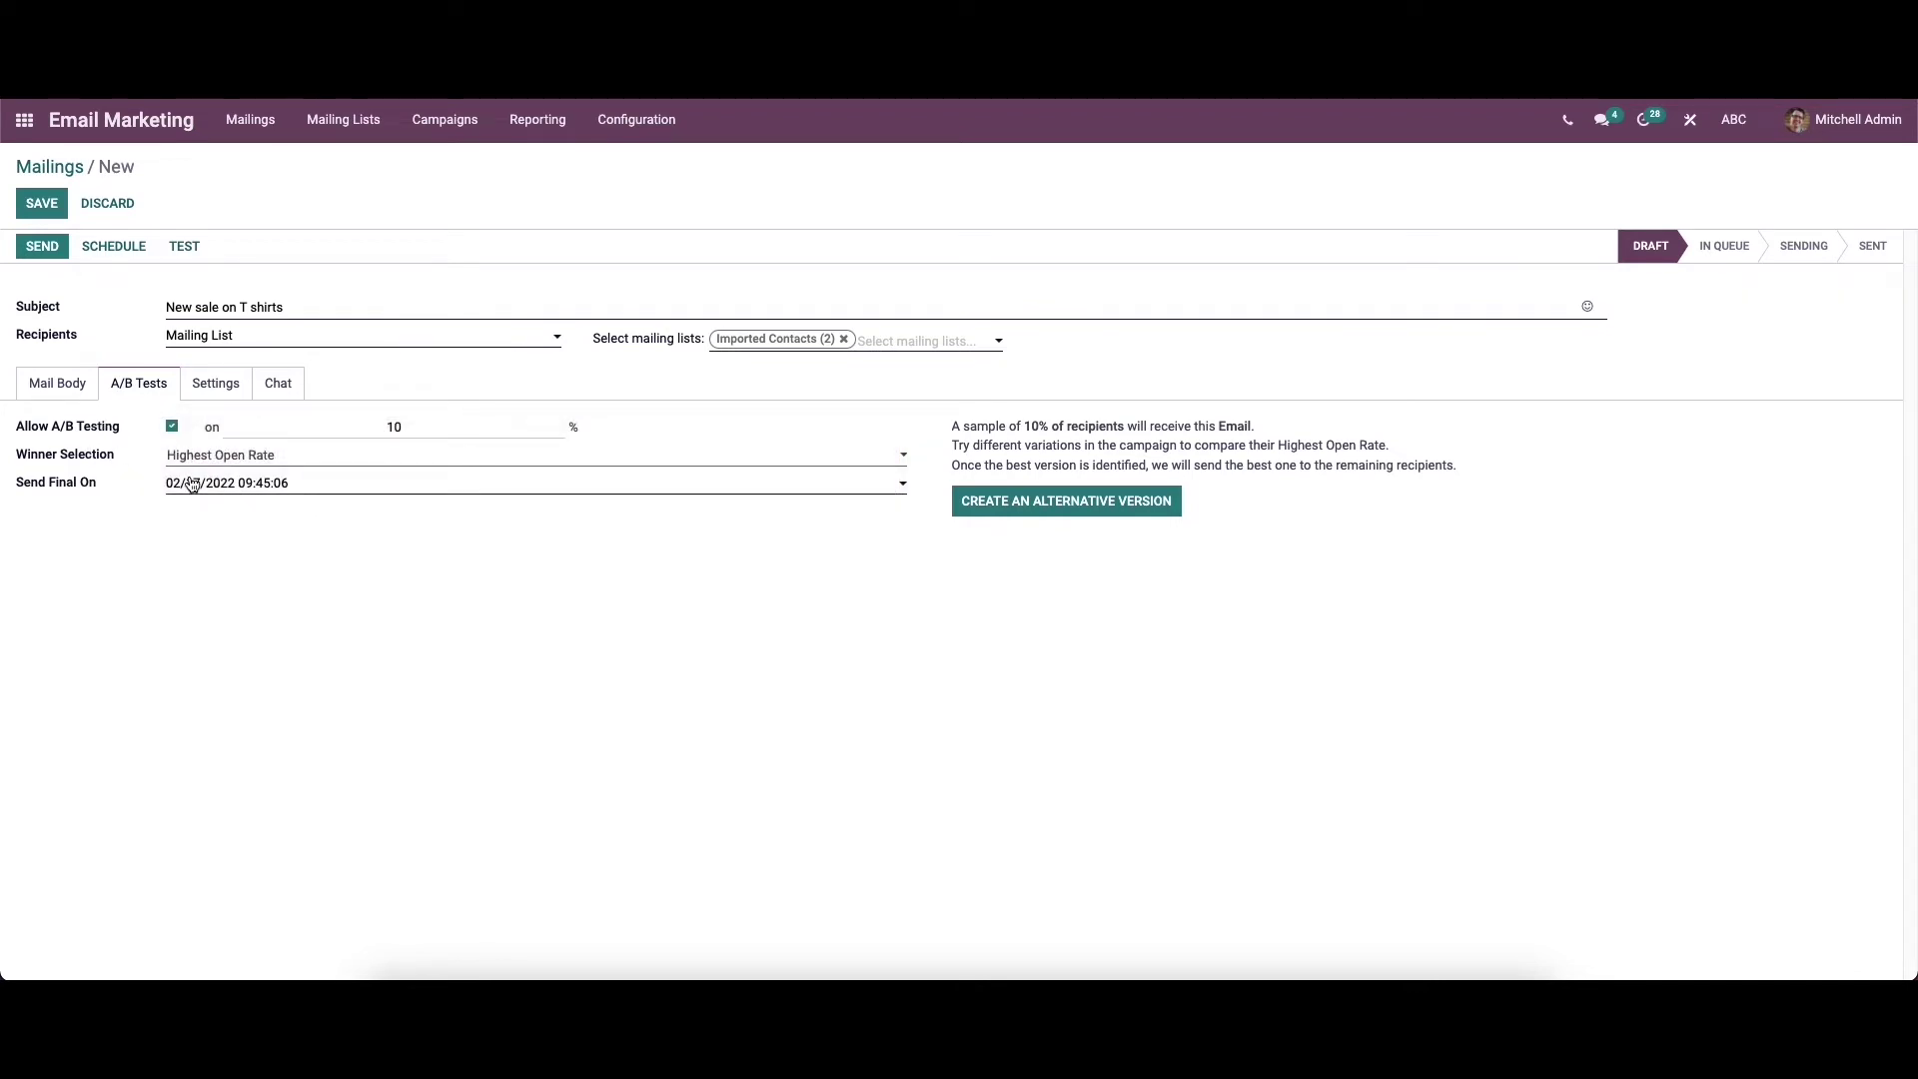
pyautogui.moveTo(70, 486)
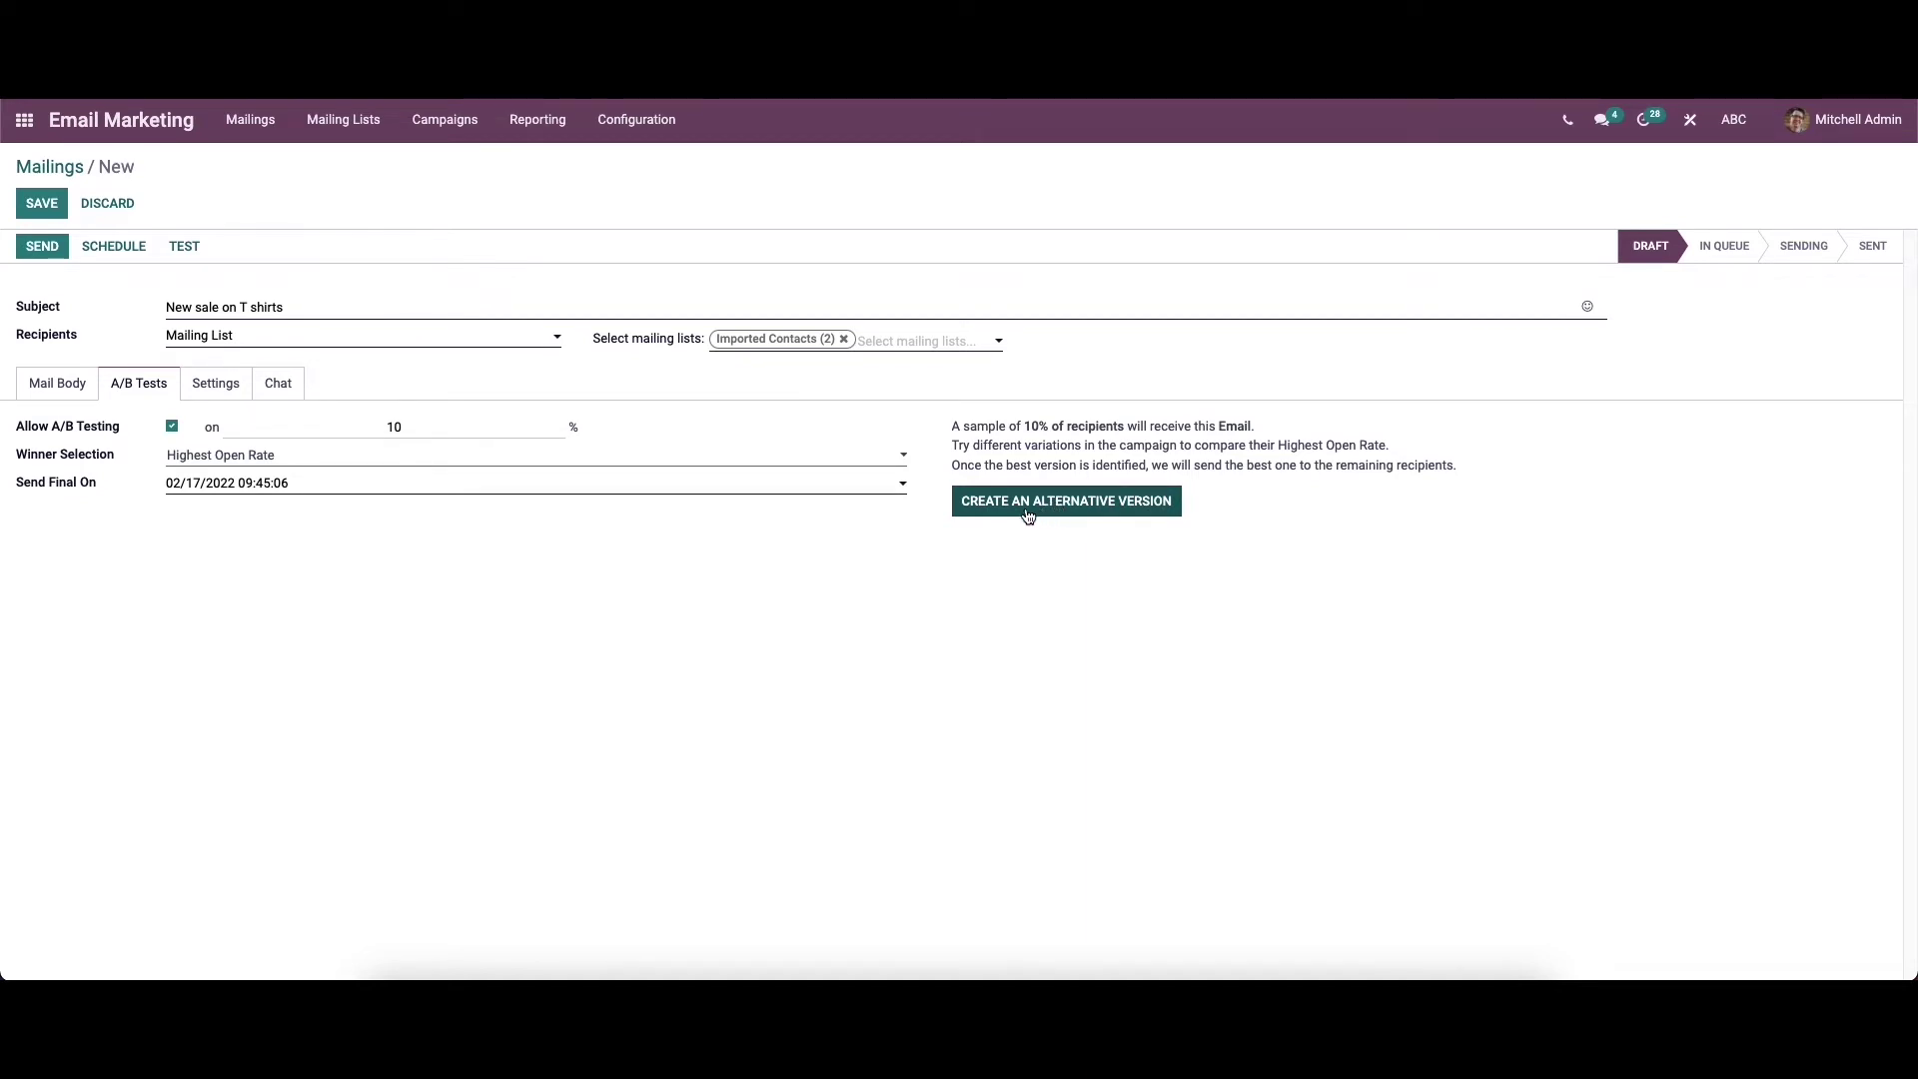
# Set the mailing's tracking campaign to "Email Campaign - Services" in its settings
pyautogui.click(216, 385)
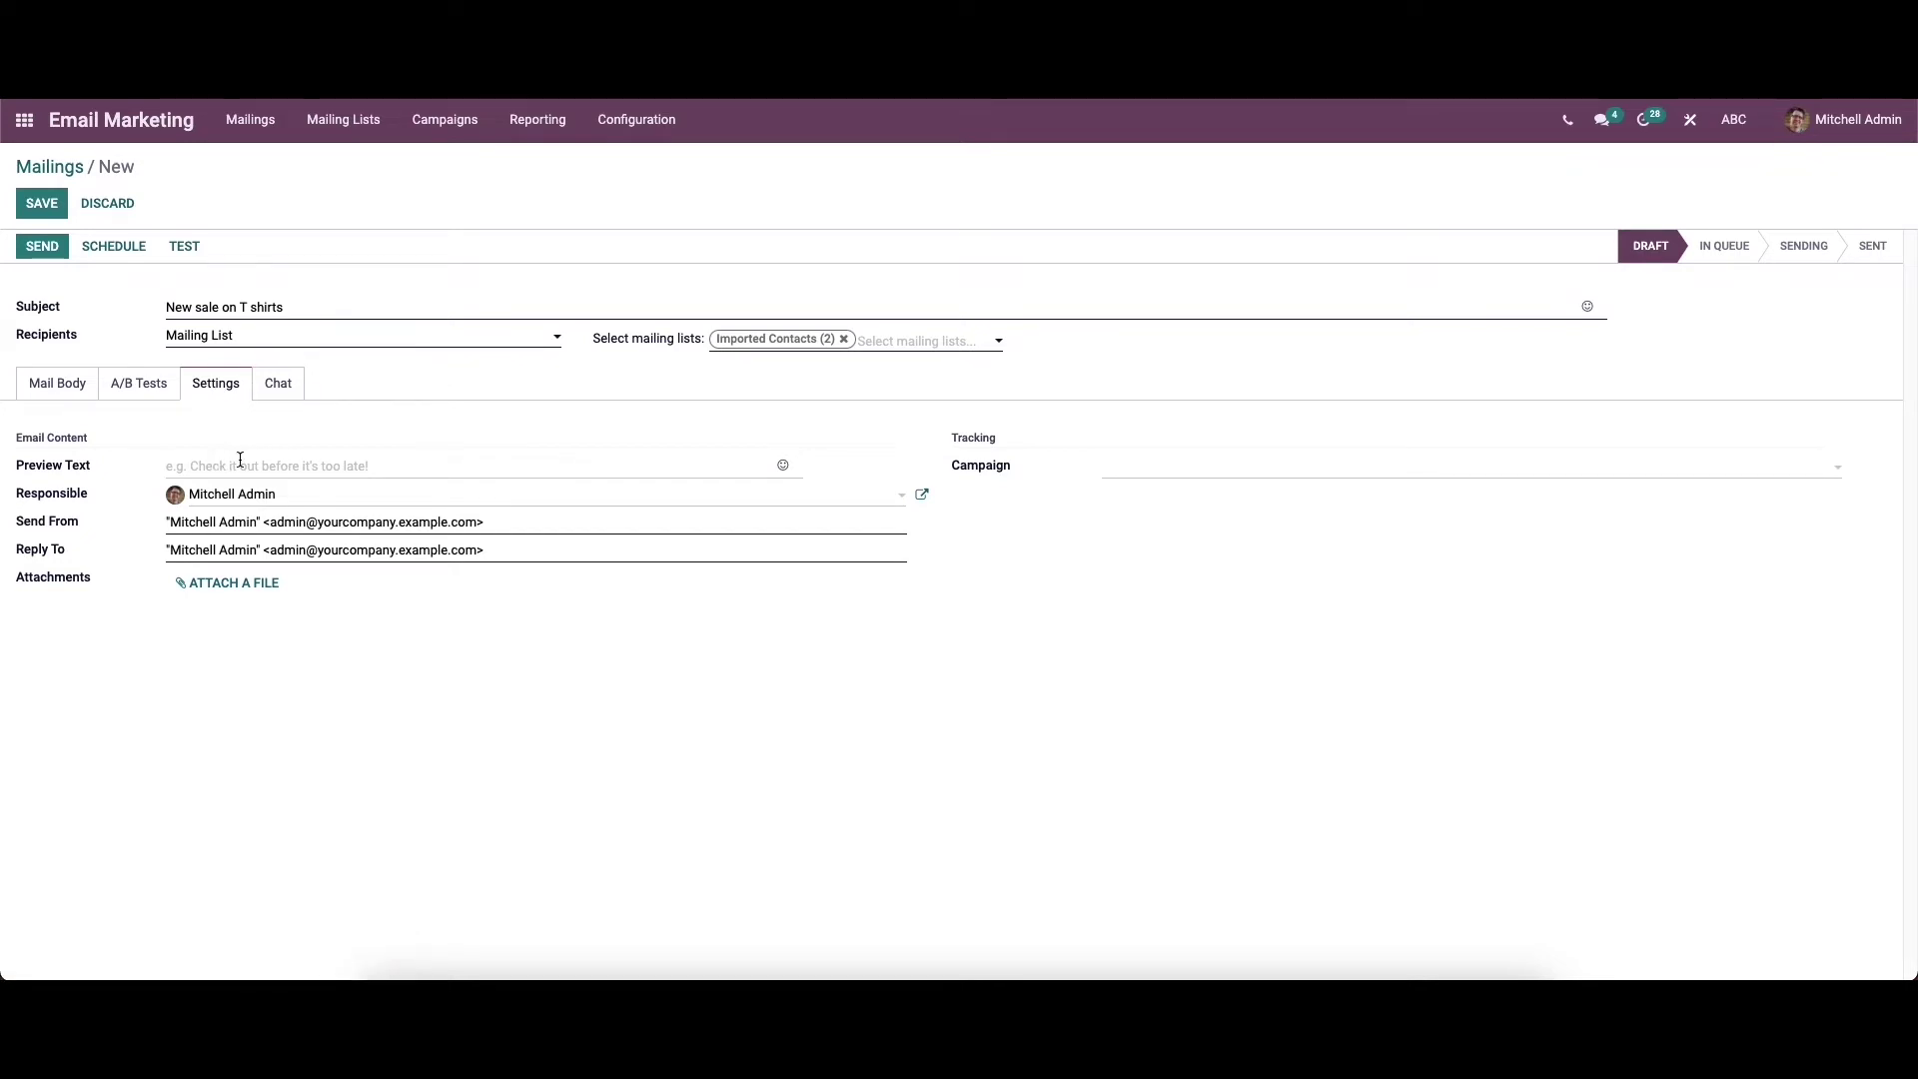
pyautogui.click(344, 466)
pyautogui.click(1159, 477)
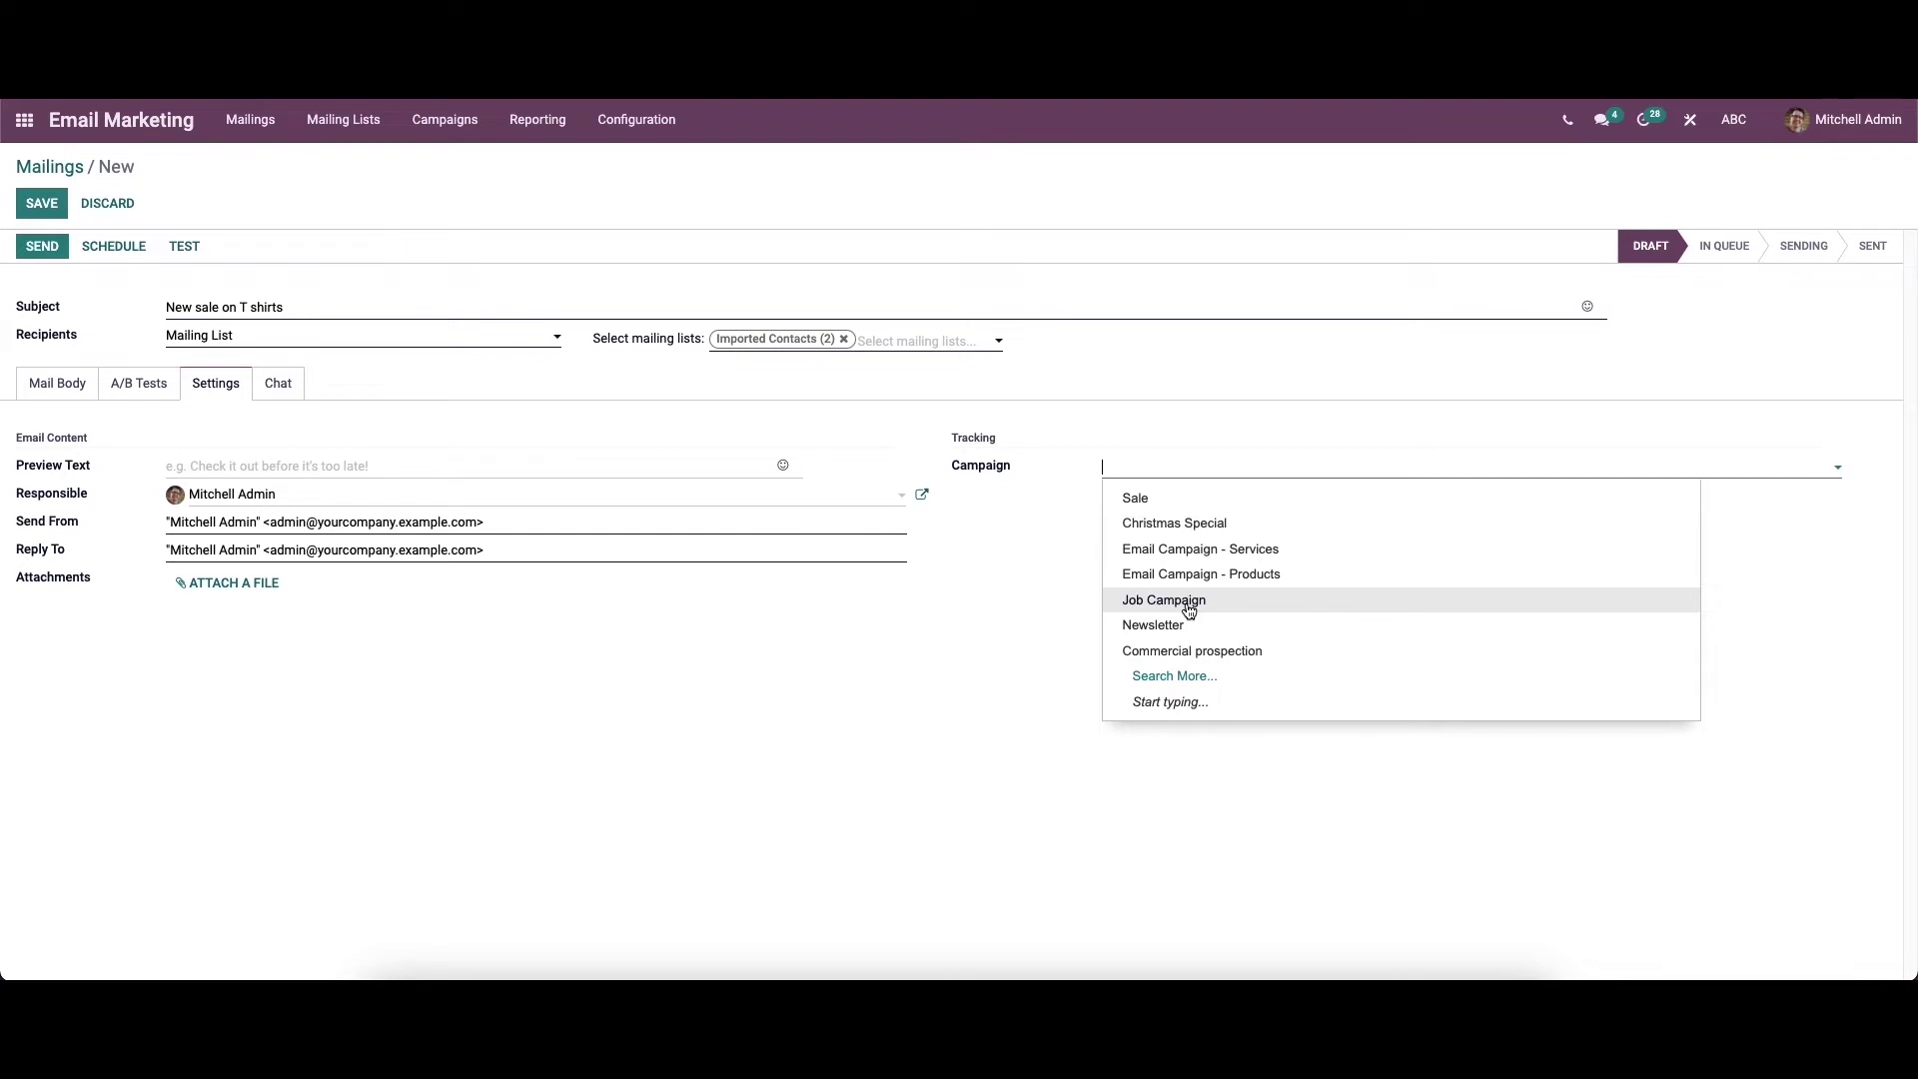
pyautogui.click(1177, 550)
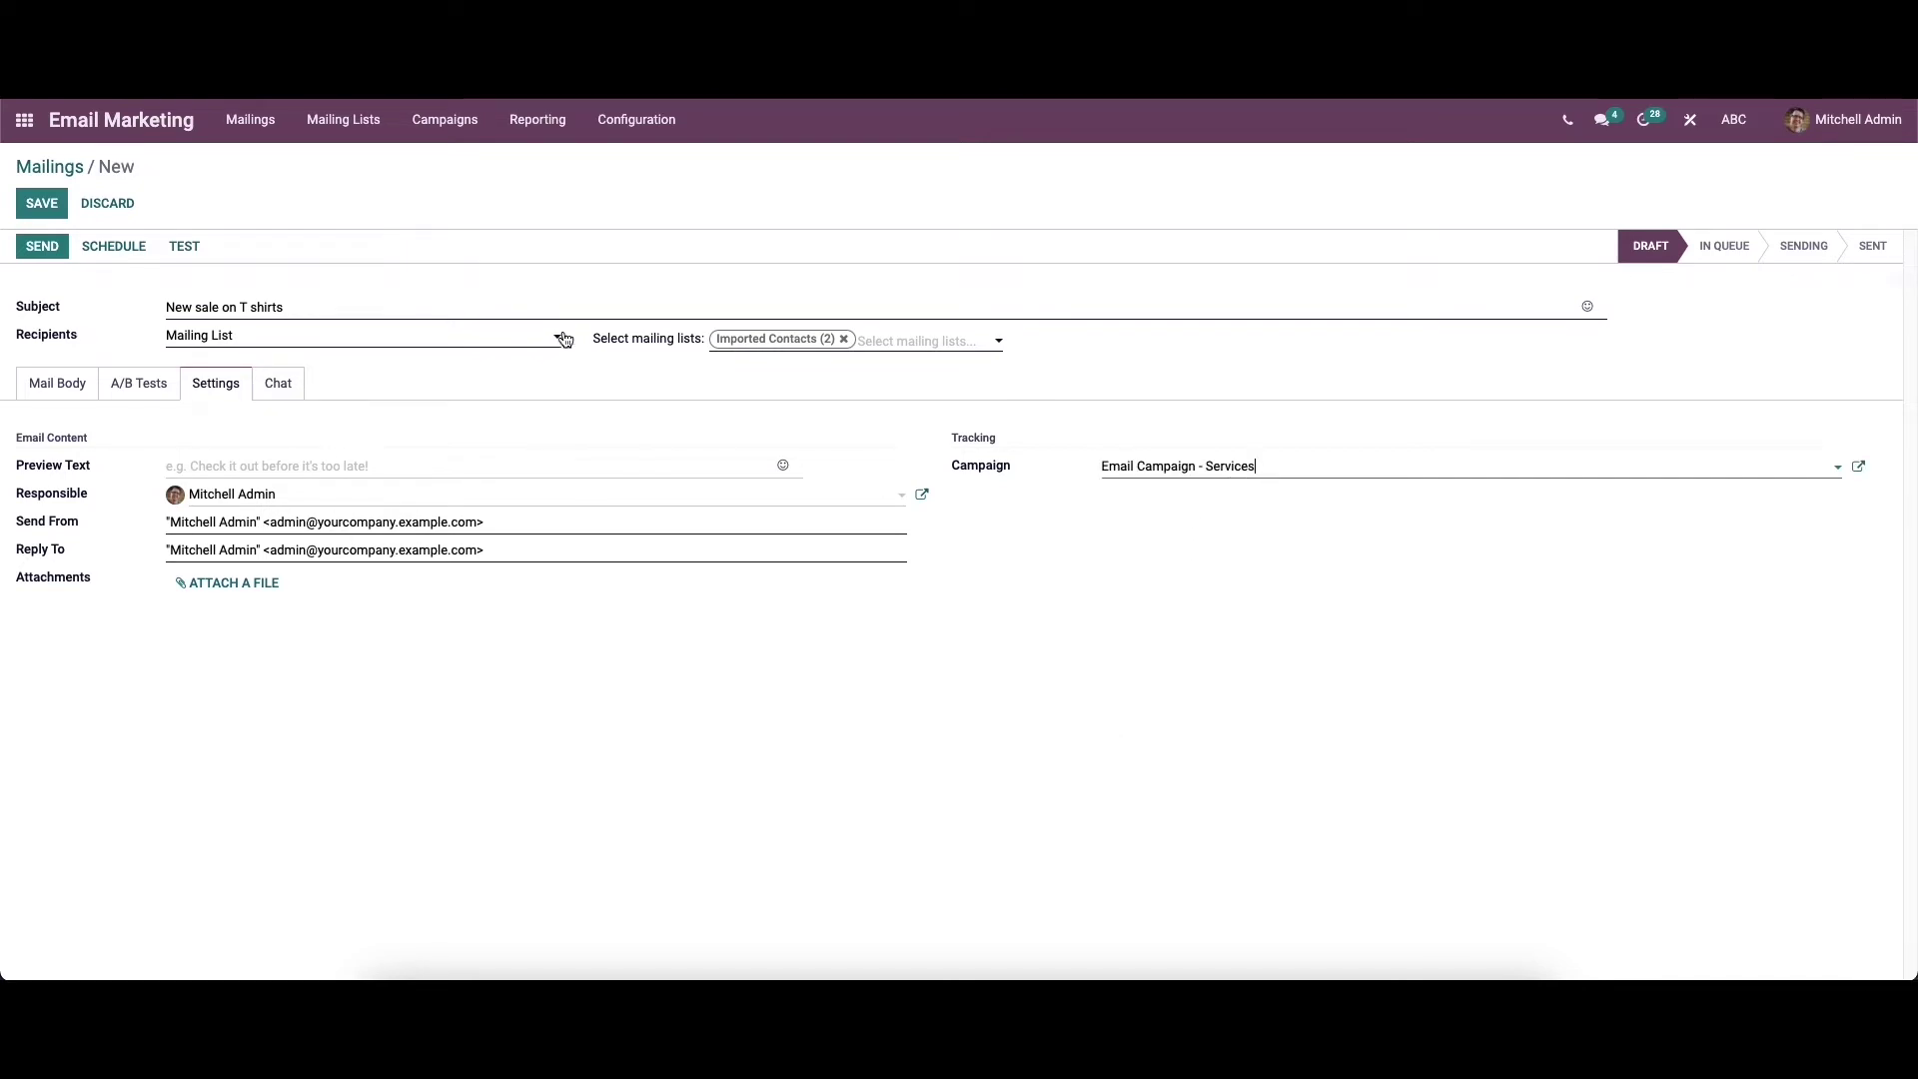
# View the mailing's chat log, return to the mail body and save the mailing
pyautogui.click(291, 394)
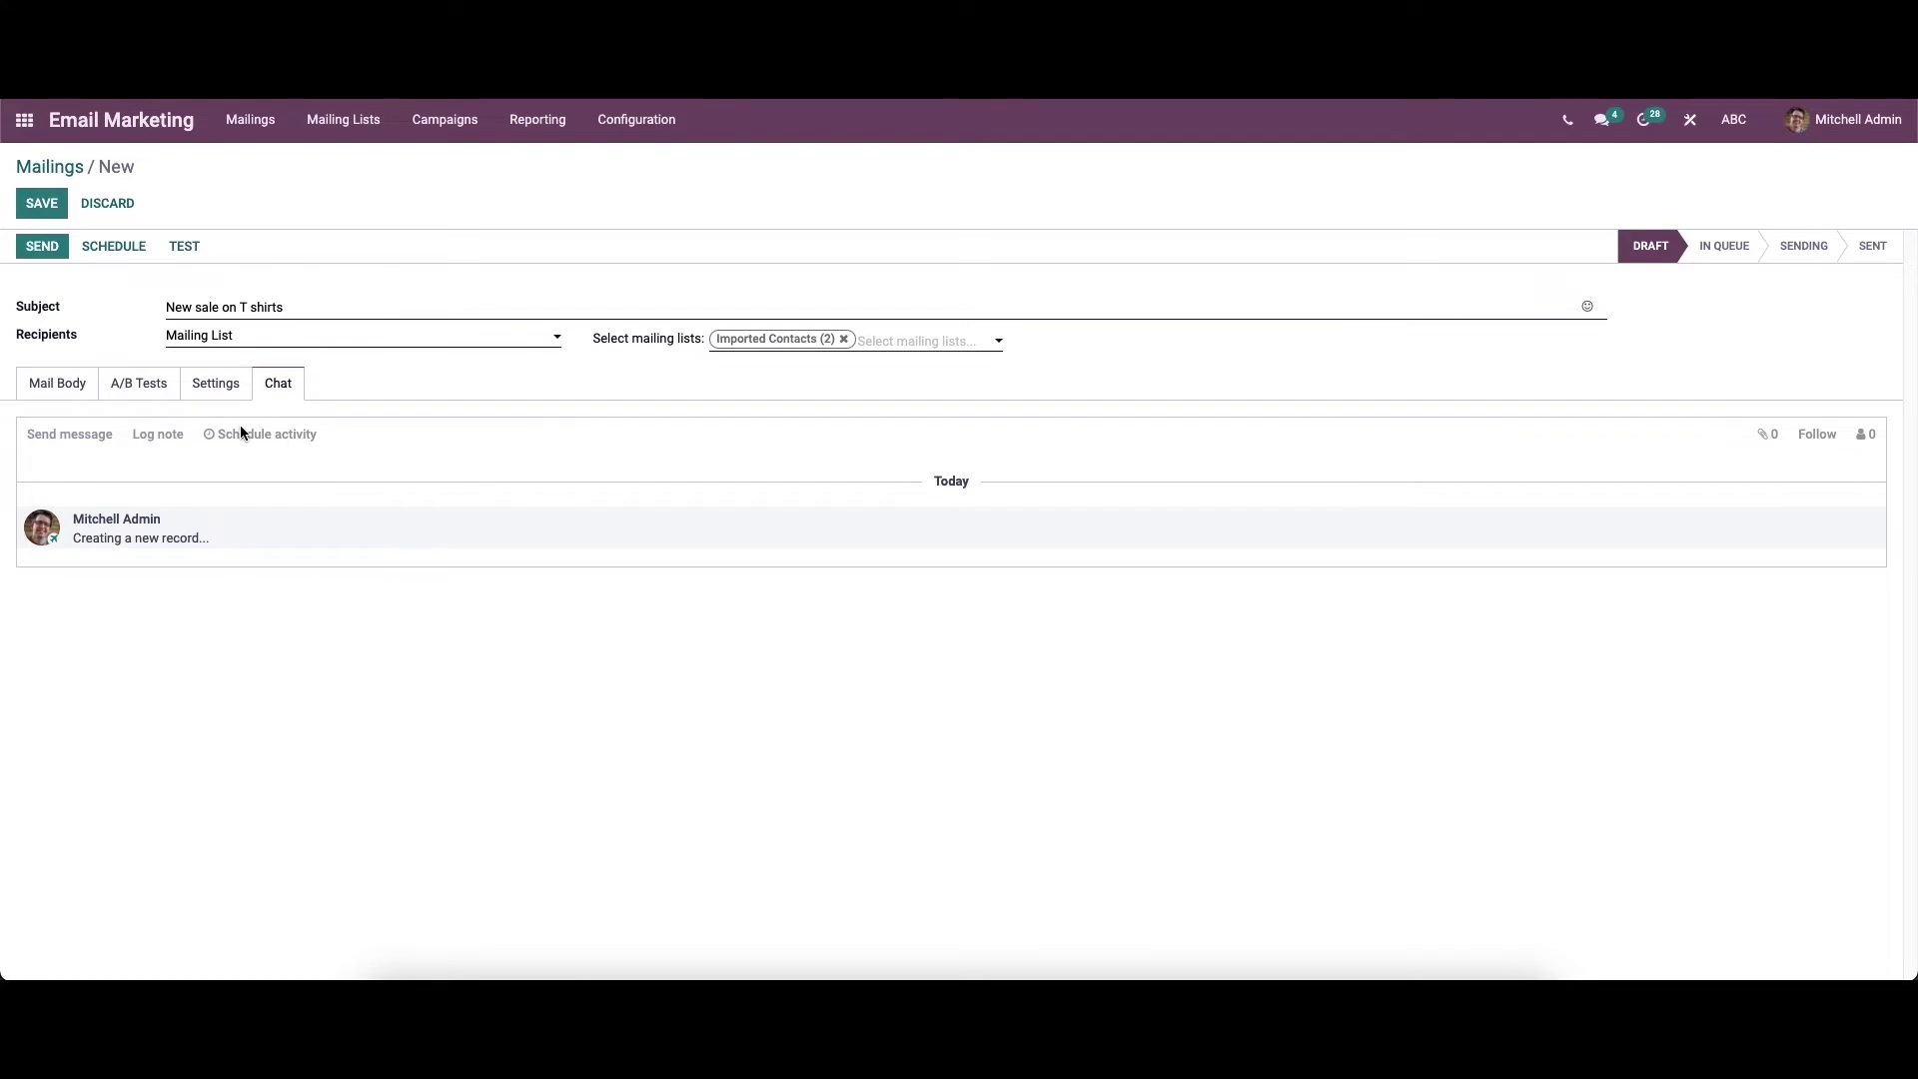
pyautogui.click(56, 390)
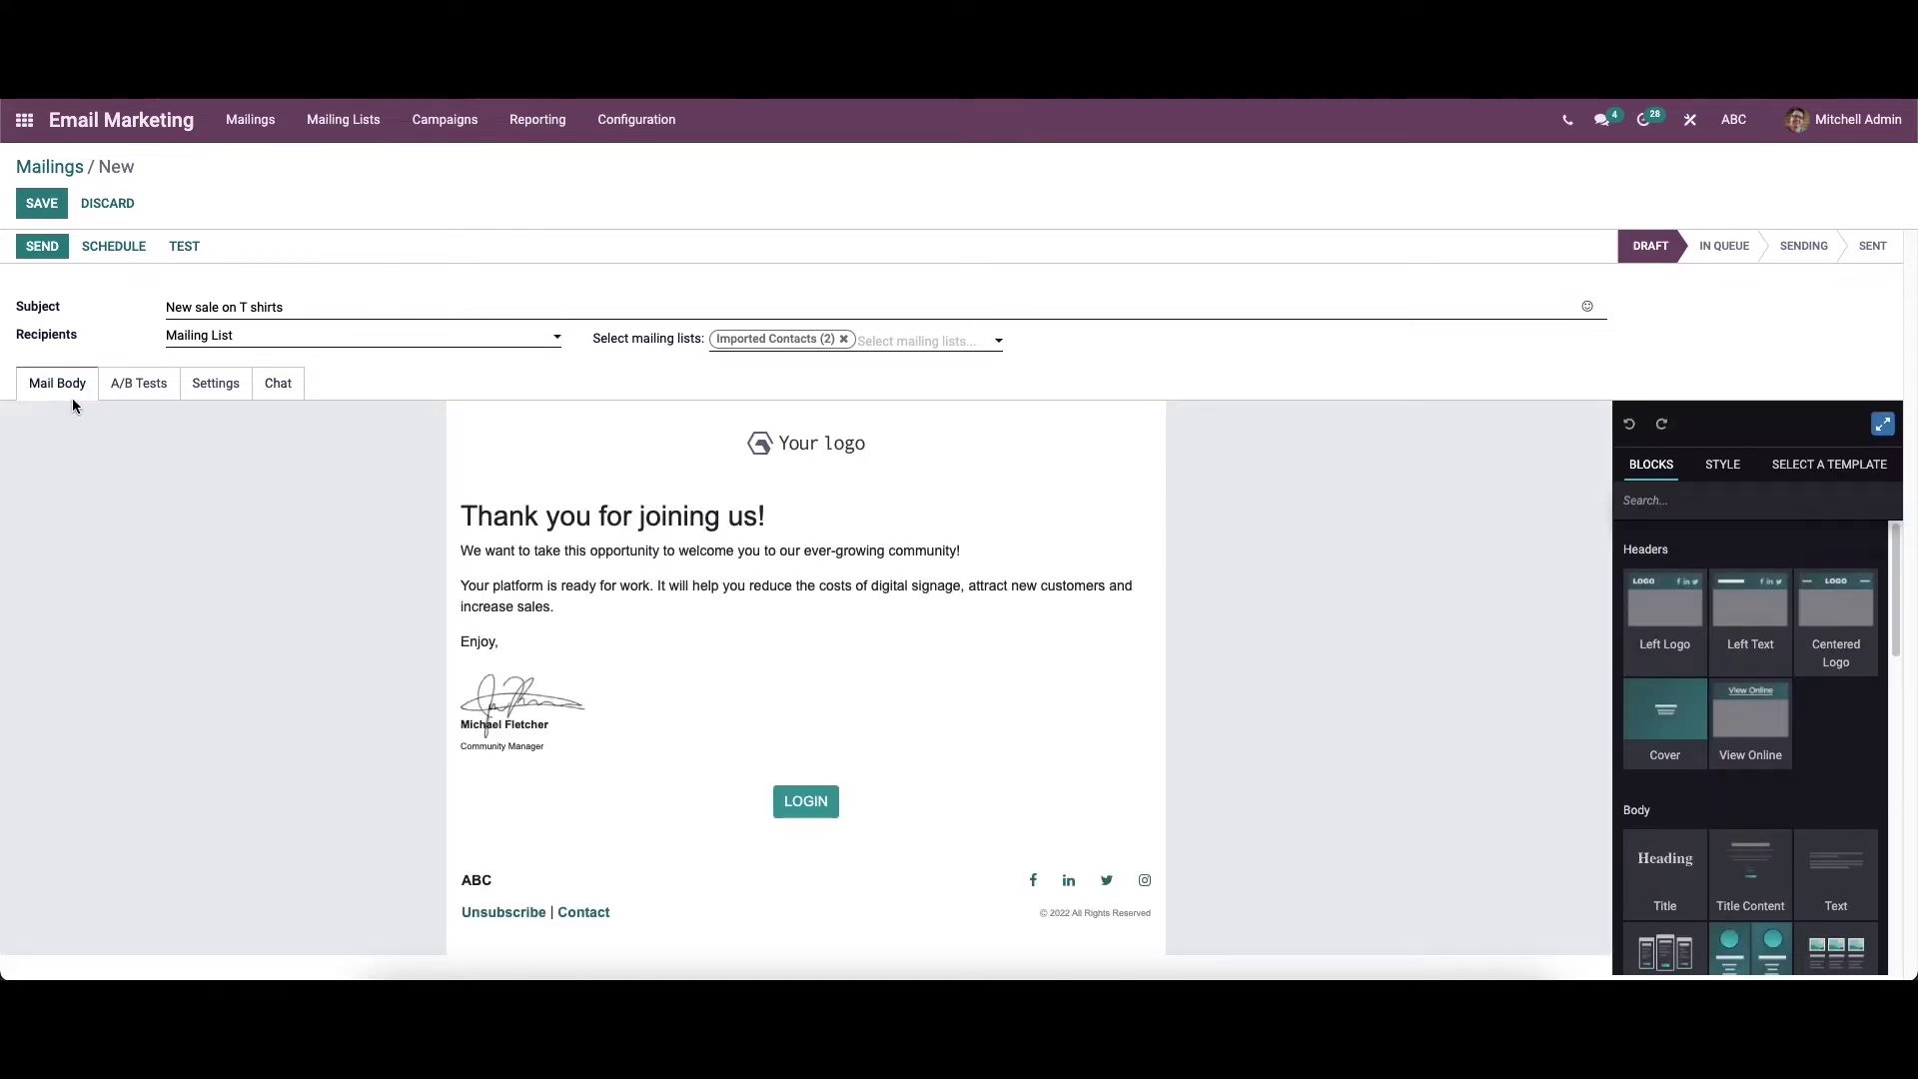
pyautogui.click(37, 206)
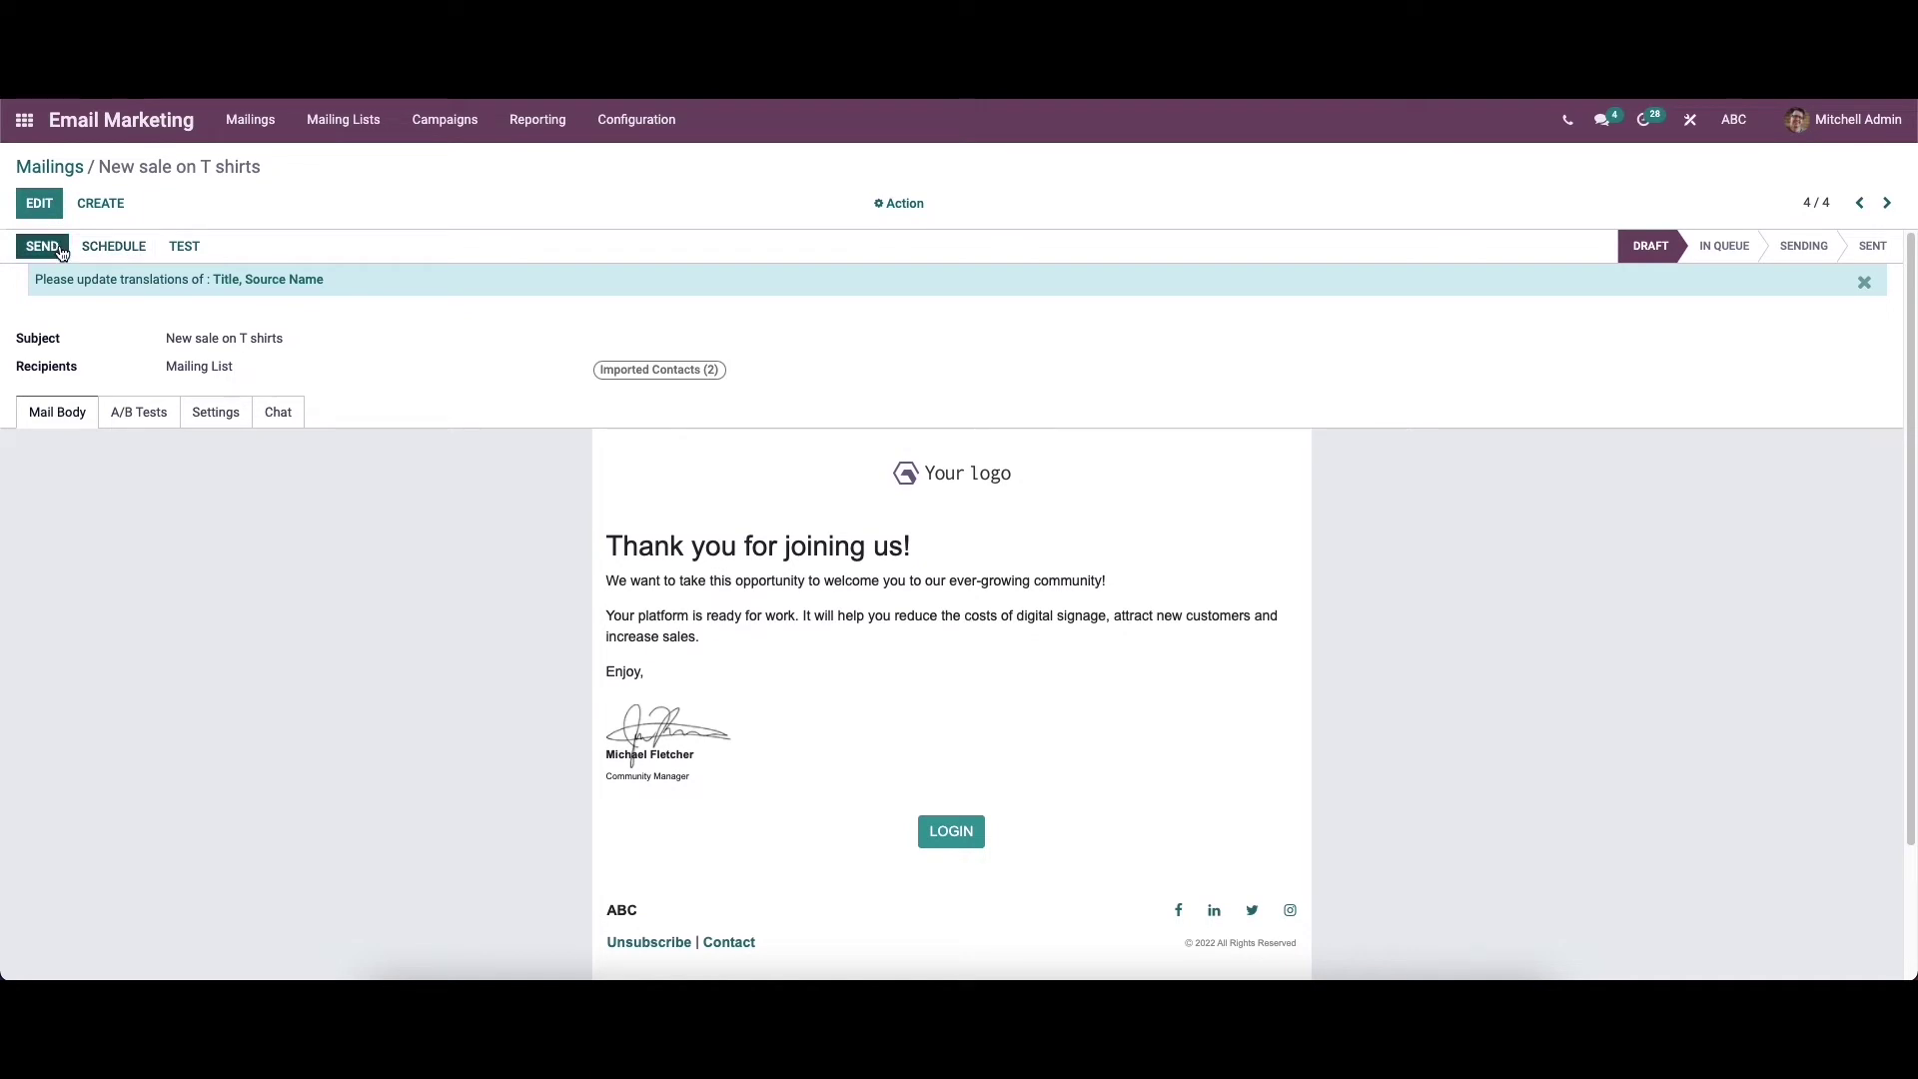
# Open the confirmation for sending the mailing to all recipients and cancel it
pyautogui.click(57, 250)
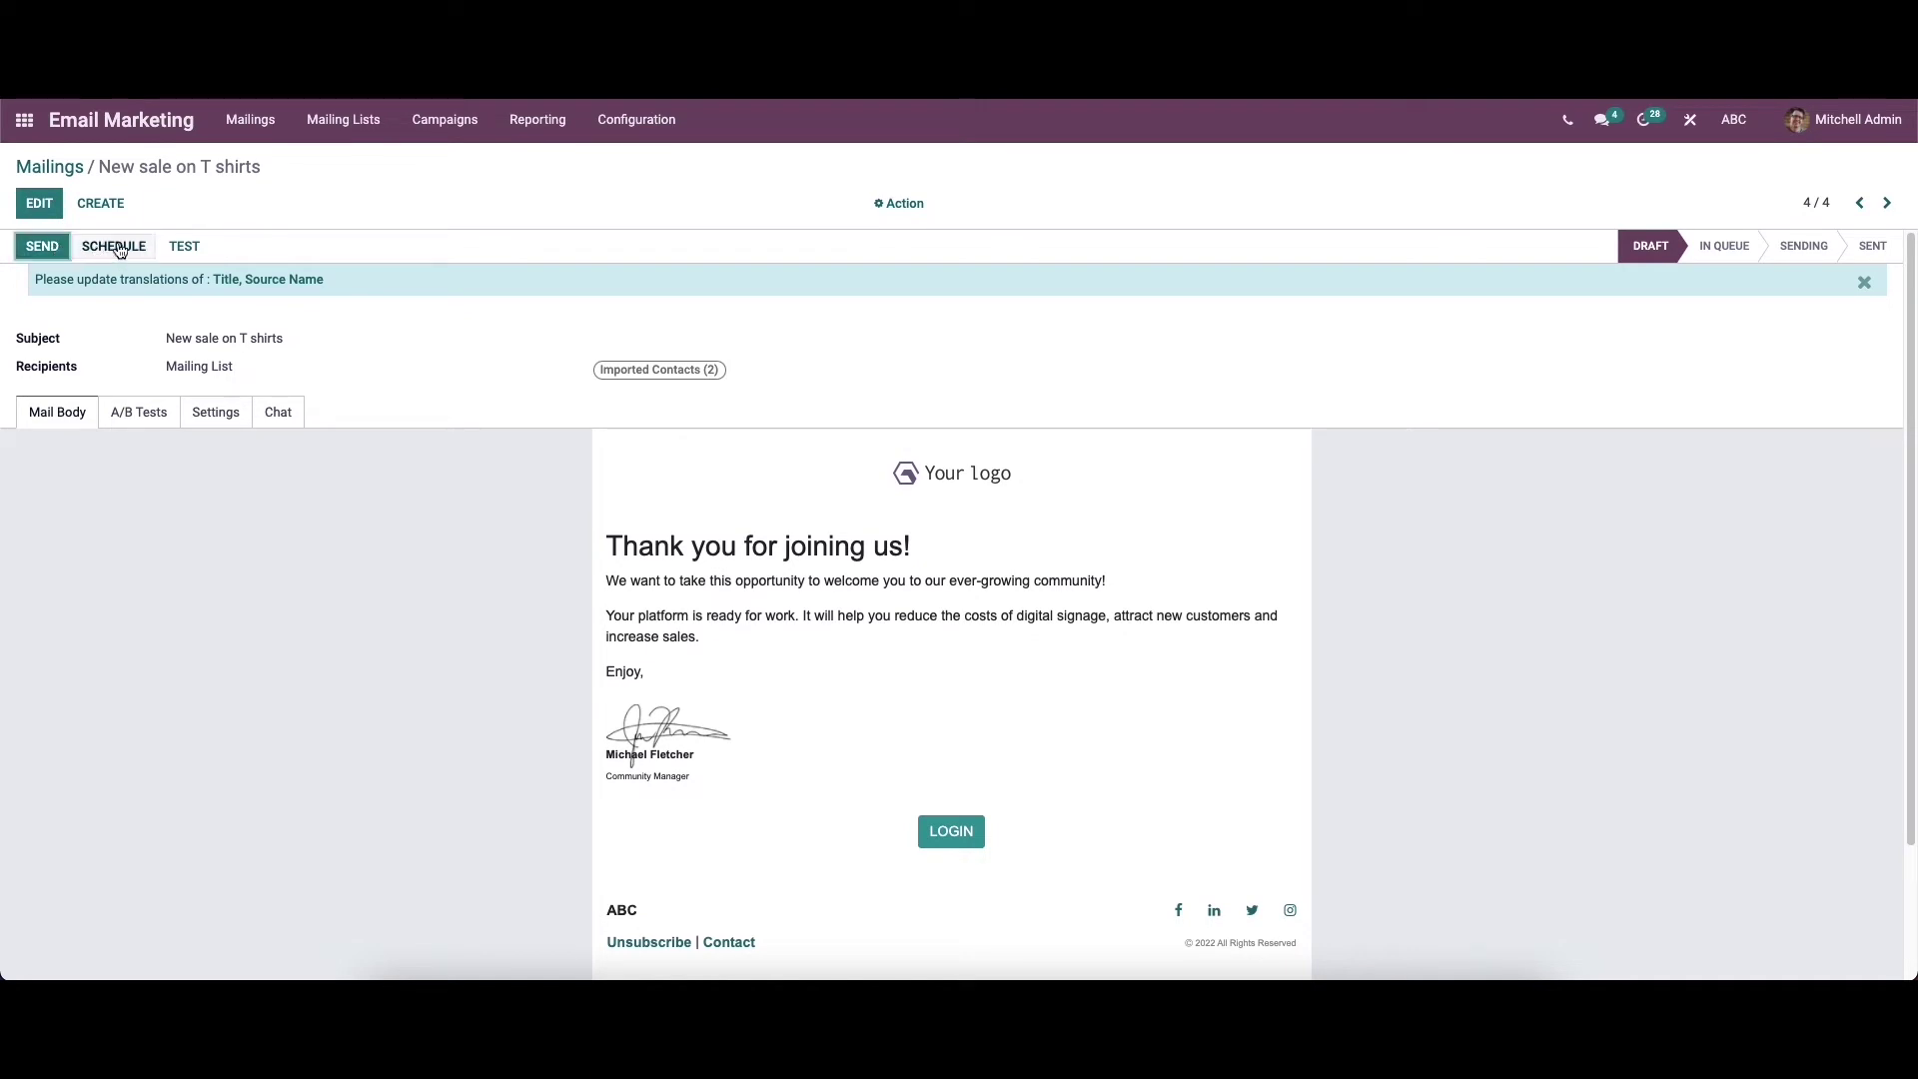
pyautogui.click(46, 245)
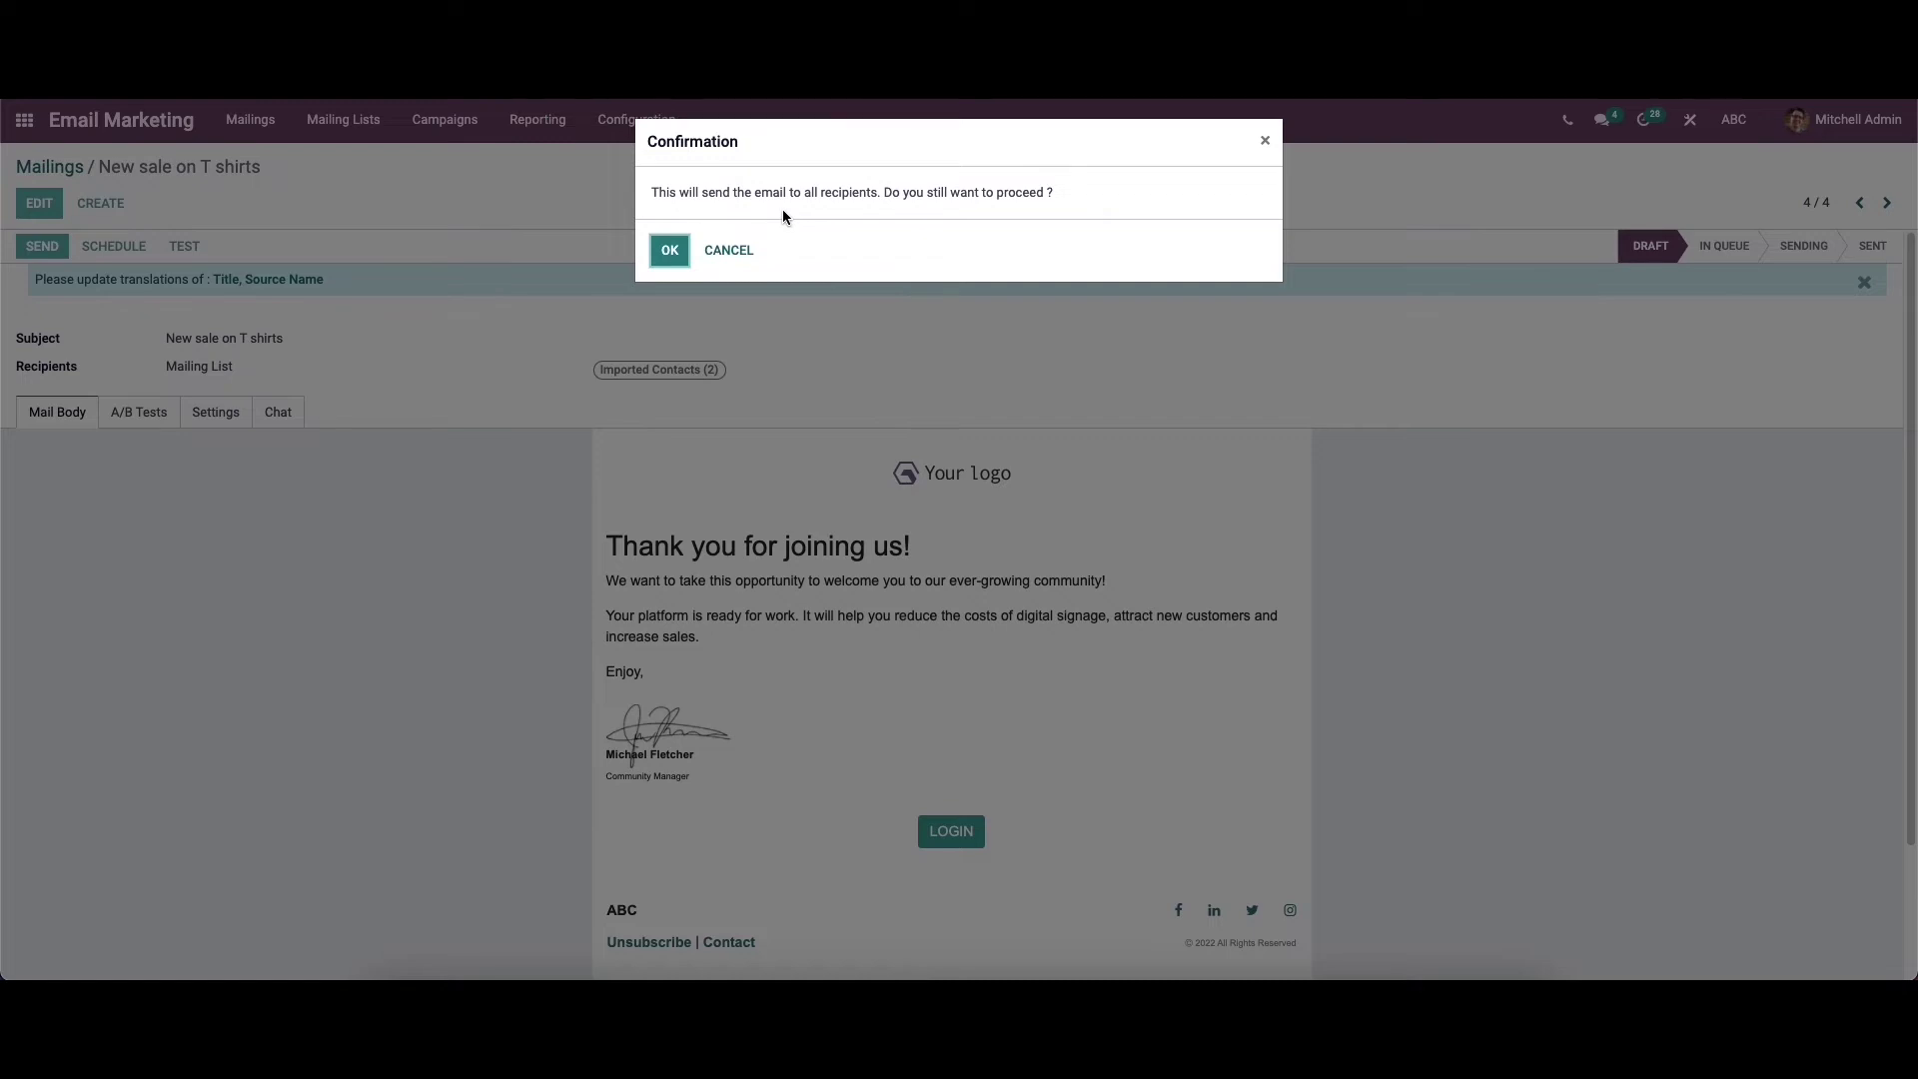
pyautogui.click(716, 251)
# Examine the mailing's scheduling date picker and its test mailing dialog, closing both without scheduling or sending
pyautogui.click(116, 245)
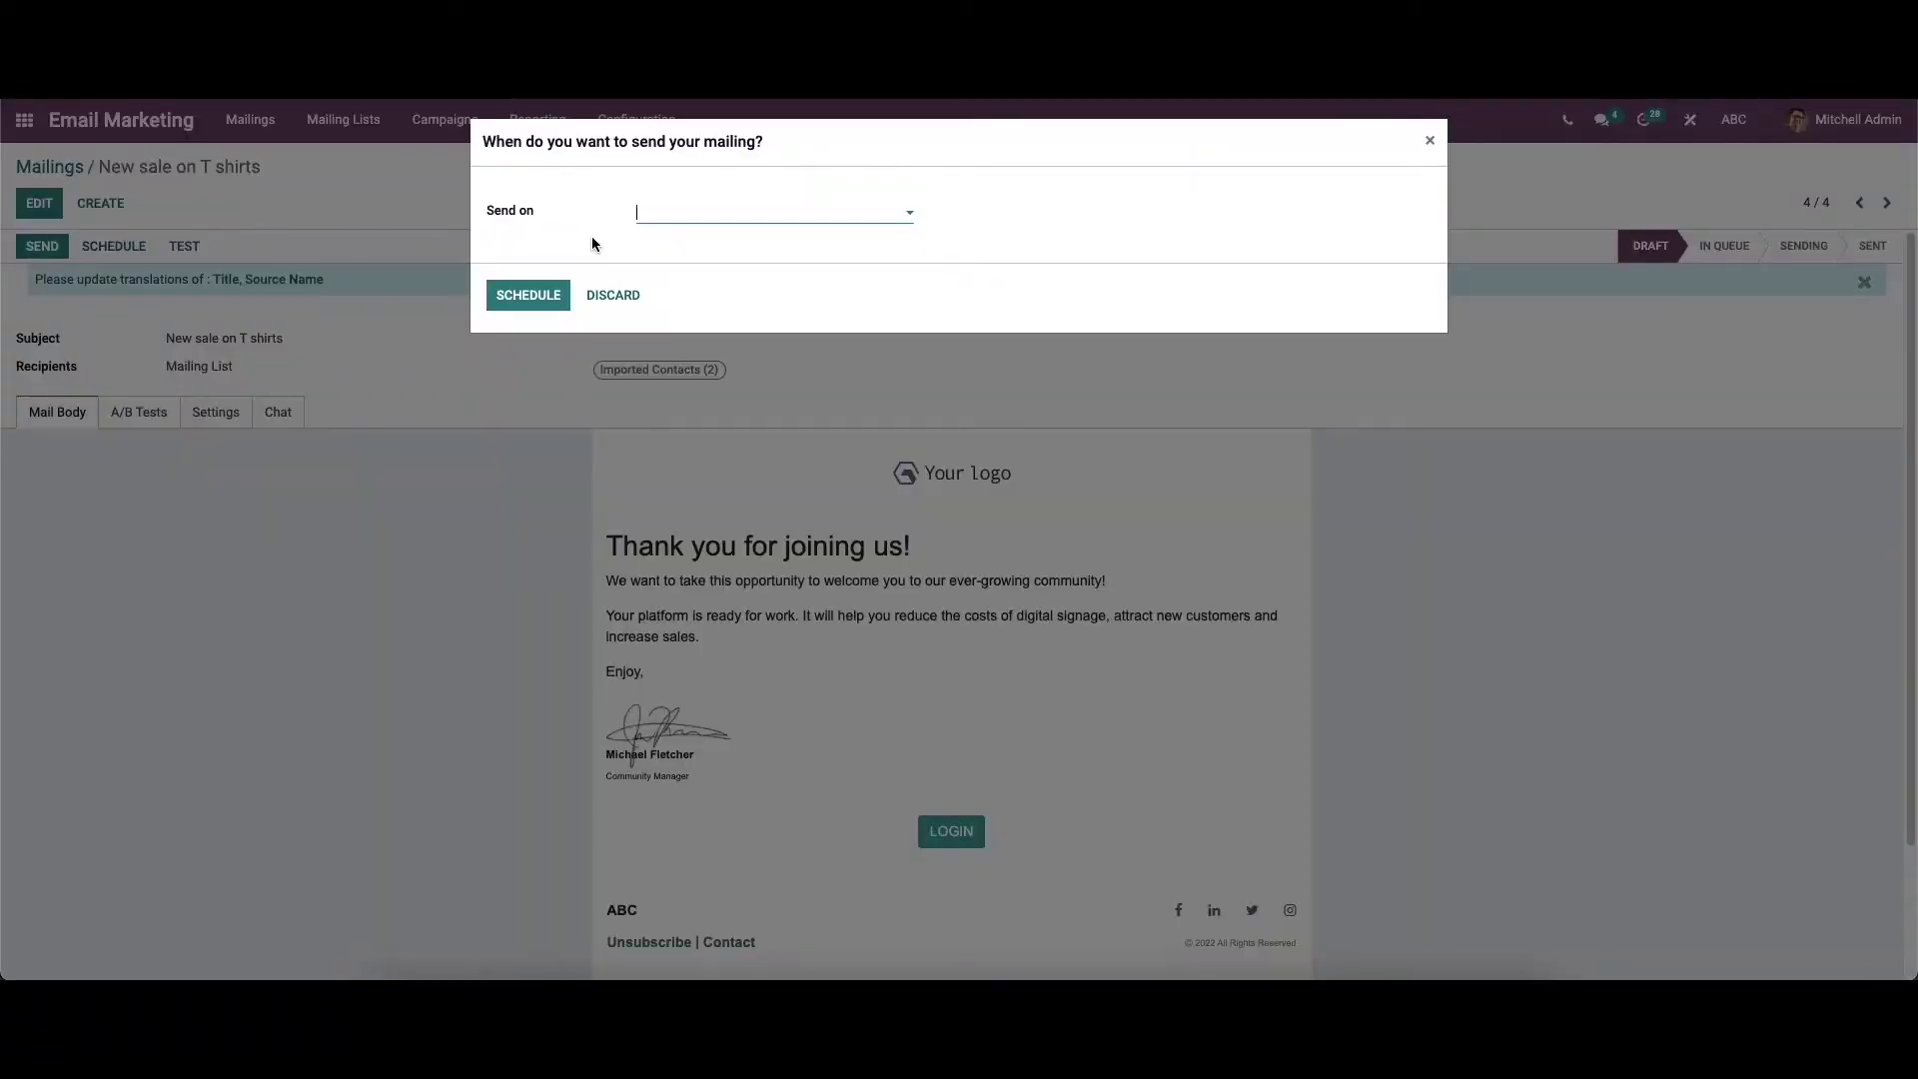
pyautogui.click(658, 225)
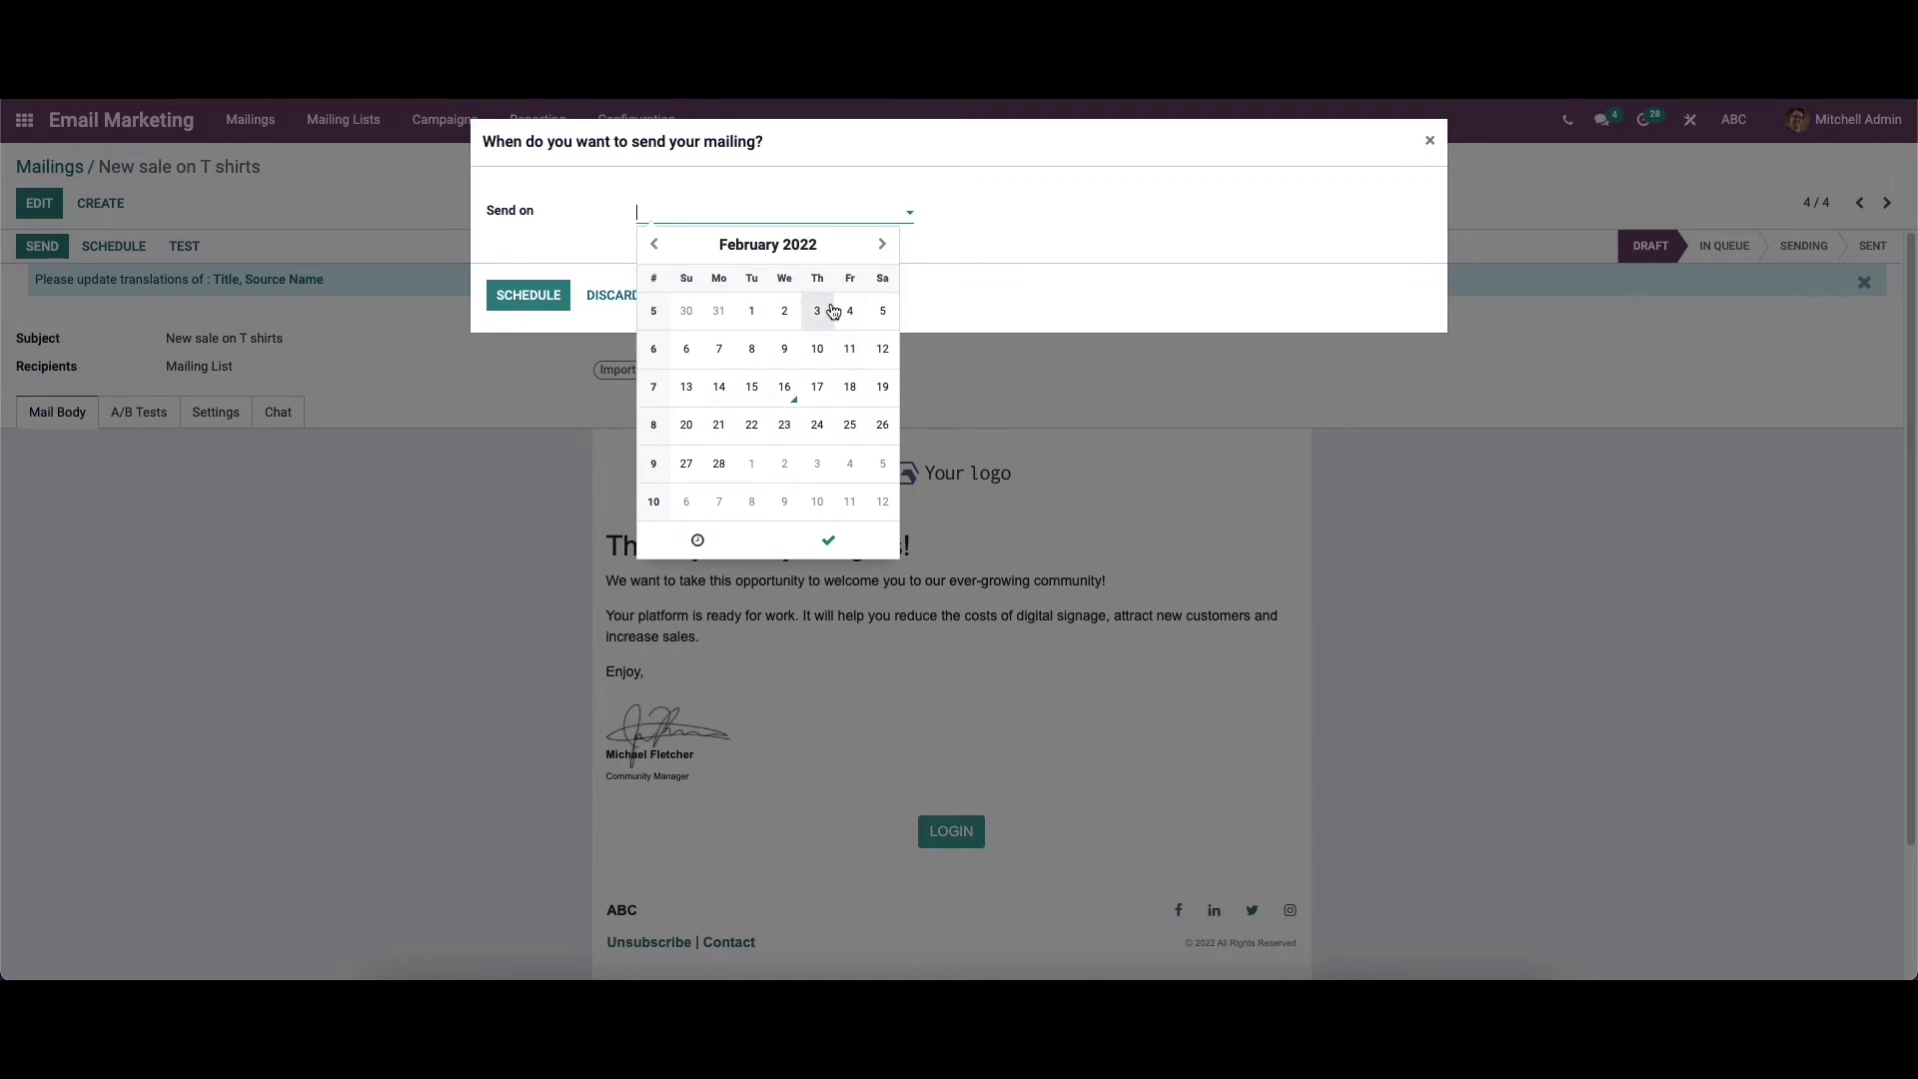
pyautogui.click(965, 183)
pyautogui.click(599, 298)
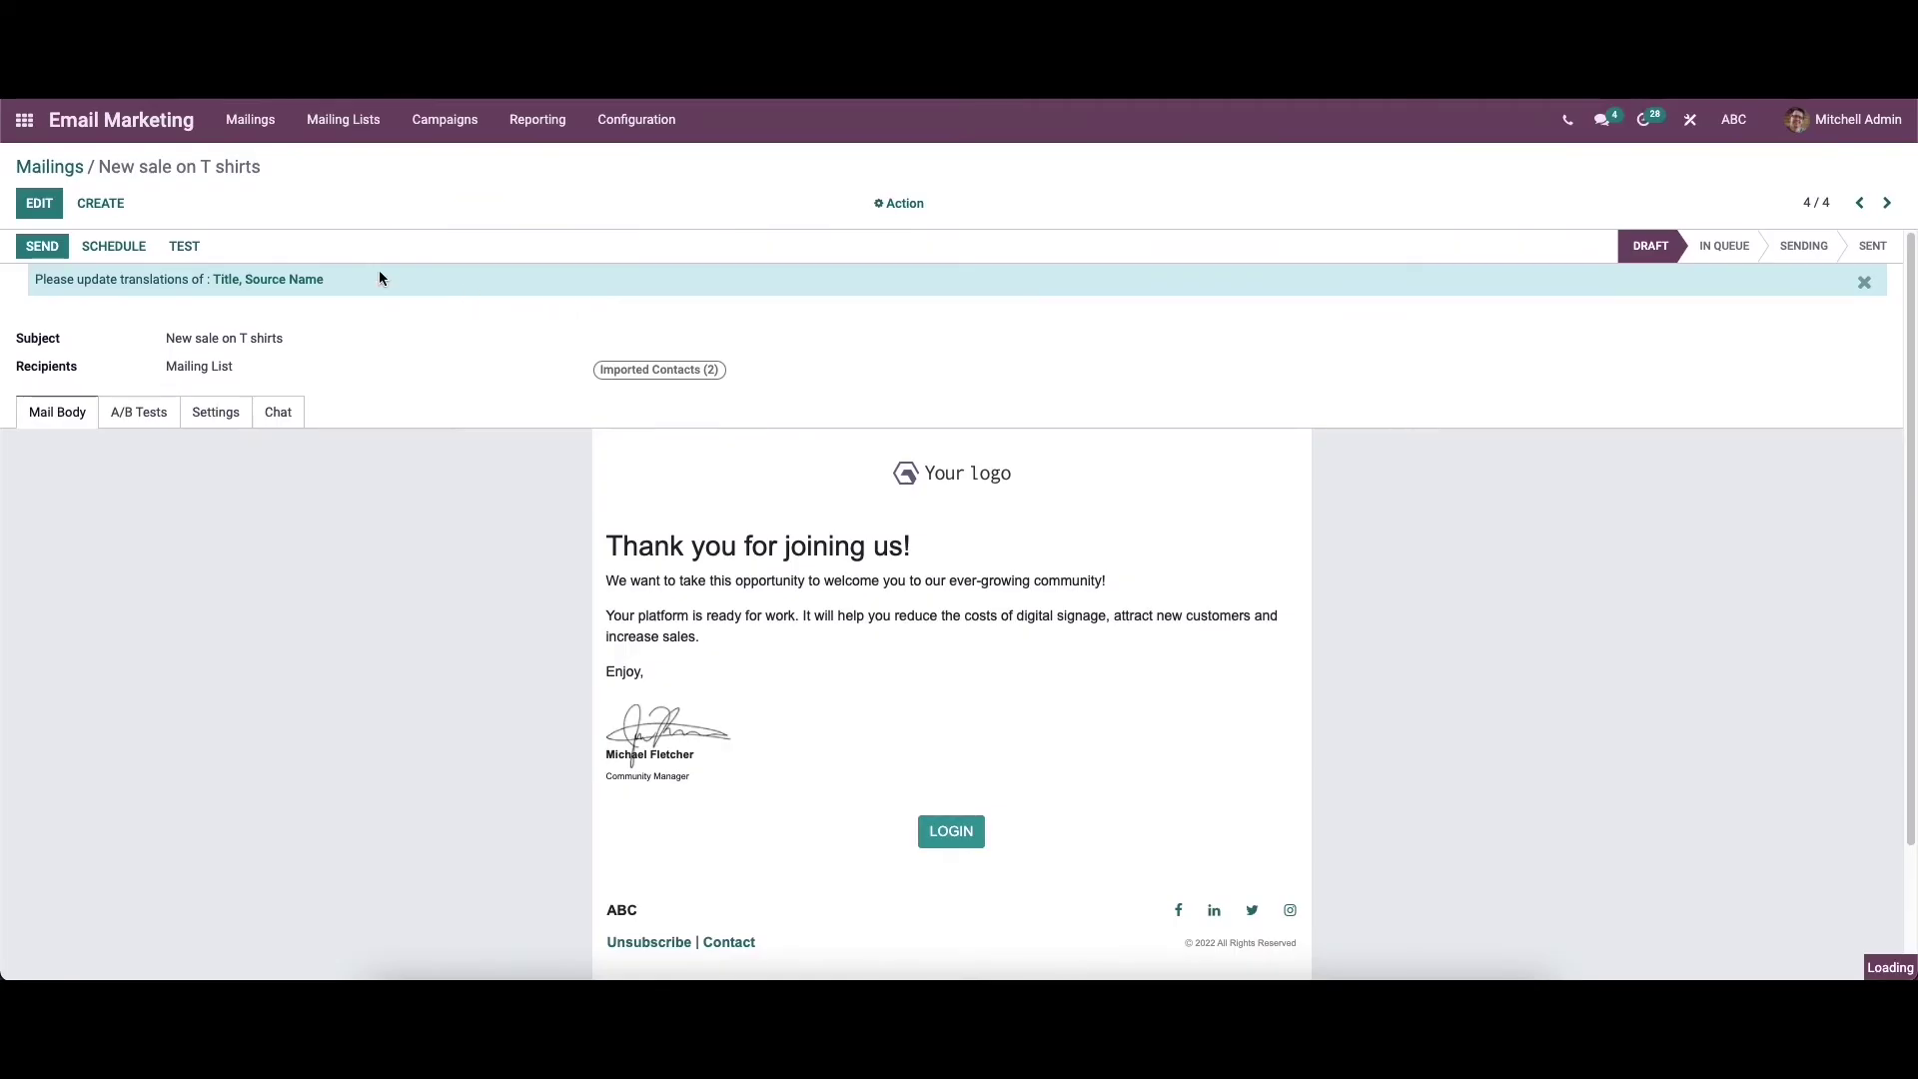
pyautogui.click(184, 248)
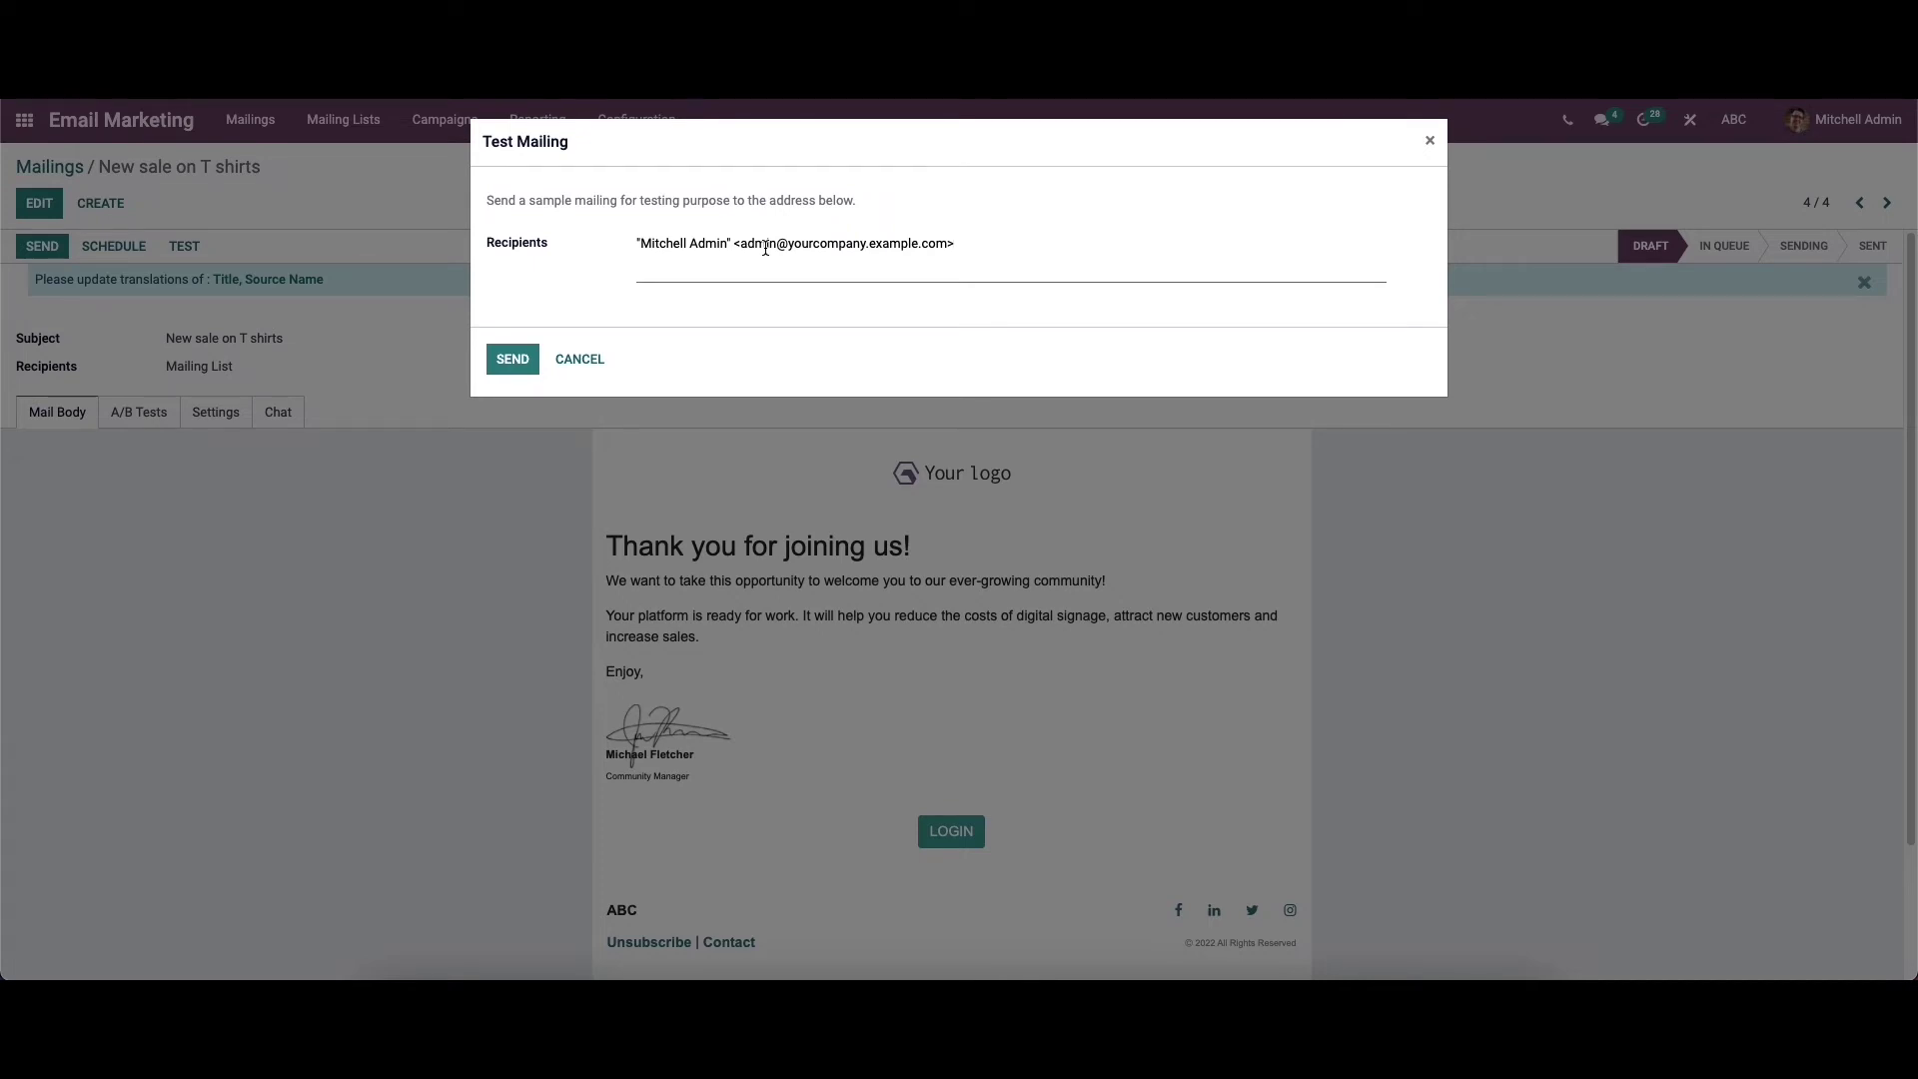
pyautogui.click(578, 360)
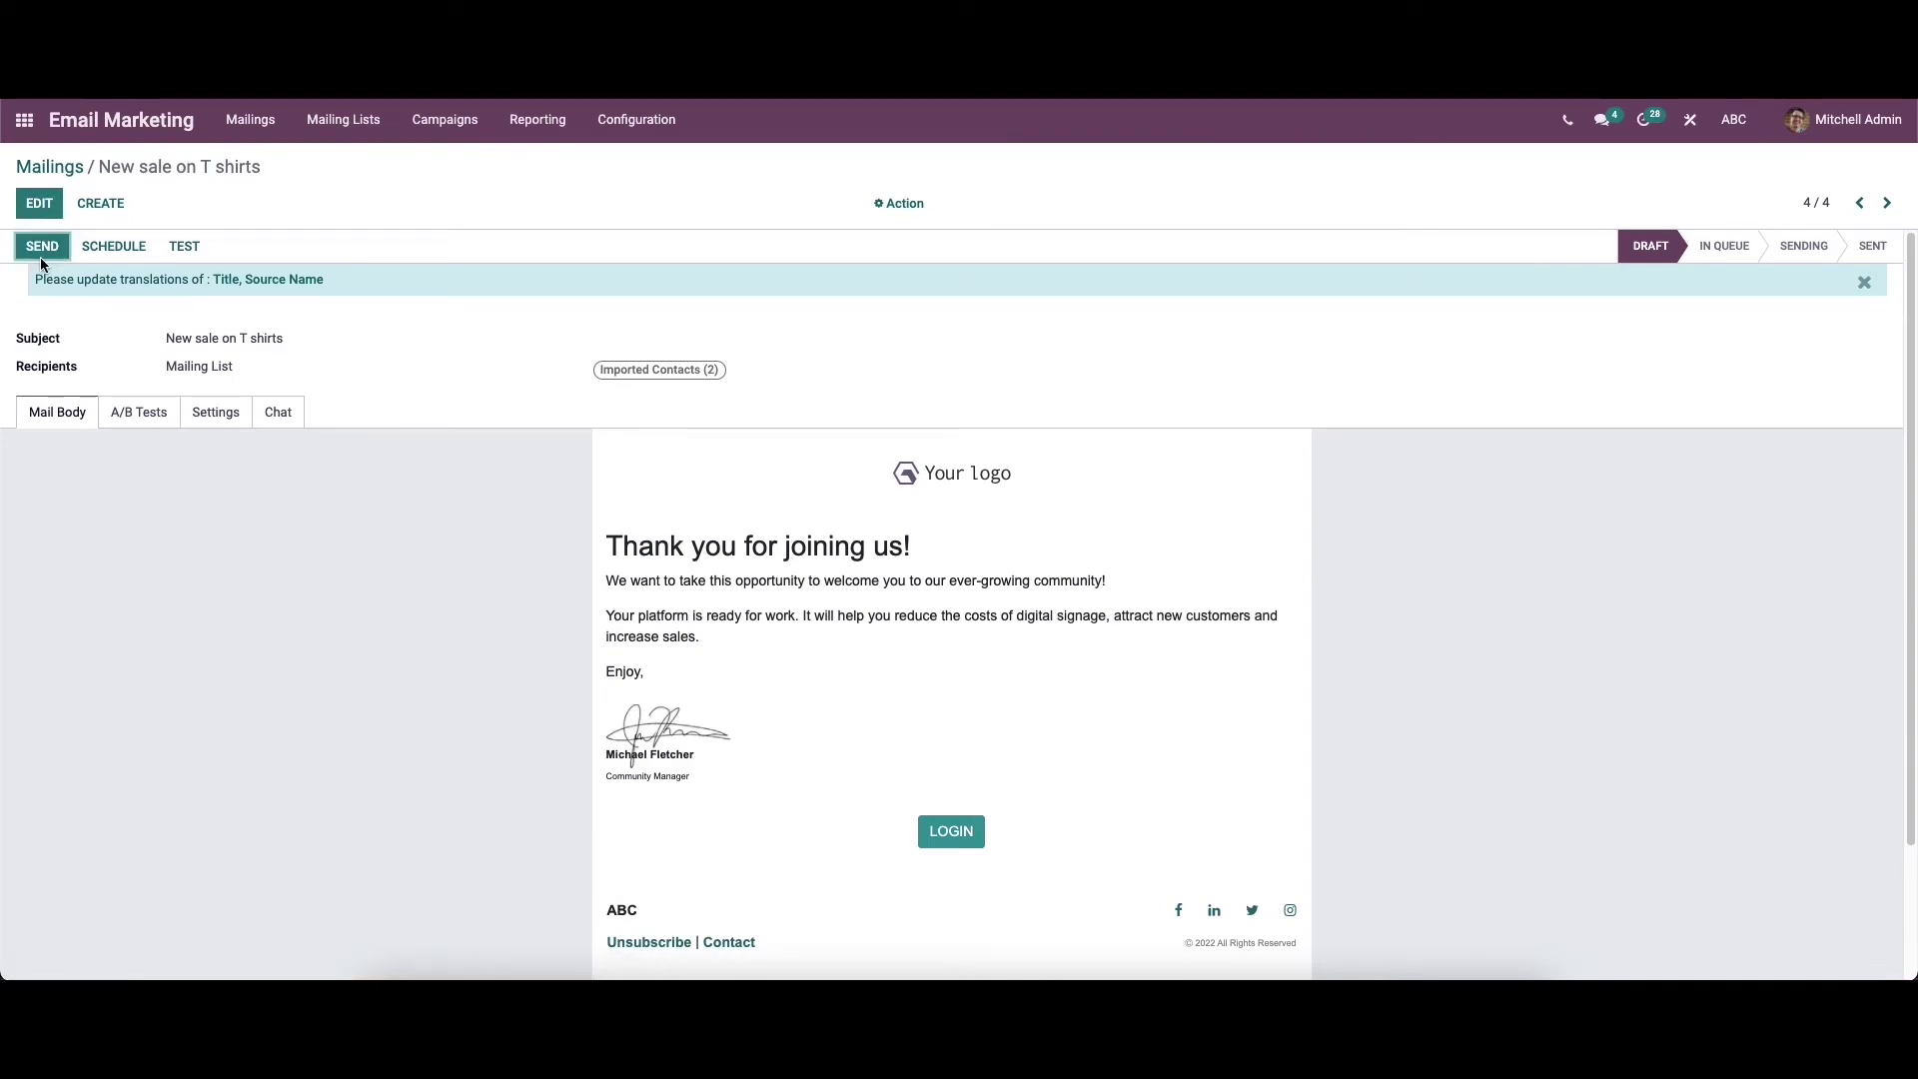
# Send the mailing to all recipients and check its status in the list and kanban views of the mailings
pyautogui.click(45, 254)
pyautogui.click(677, 256)
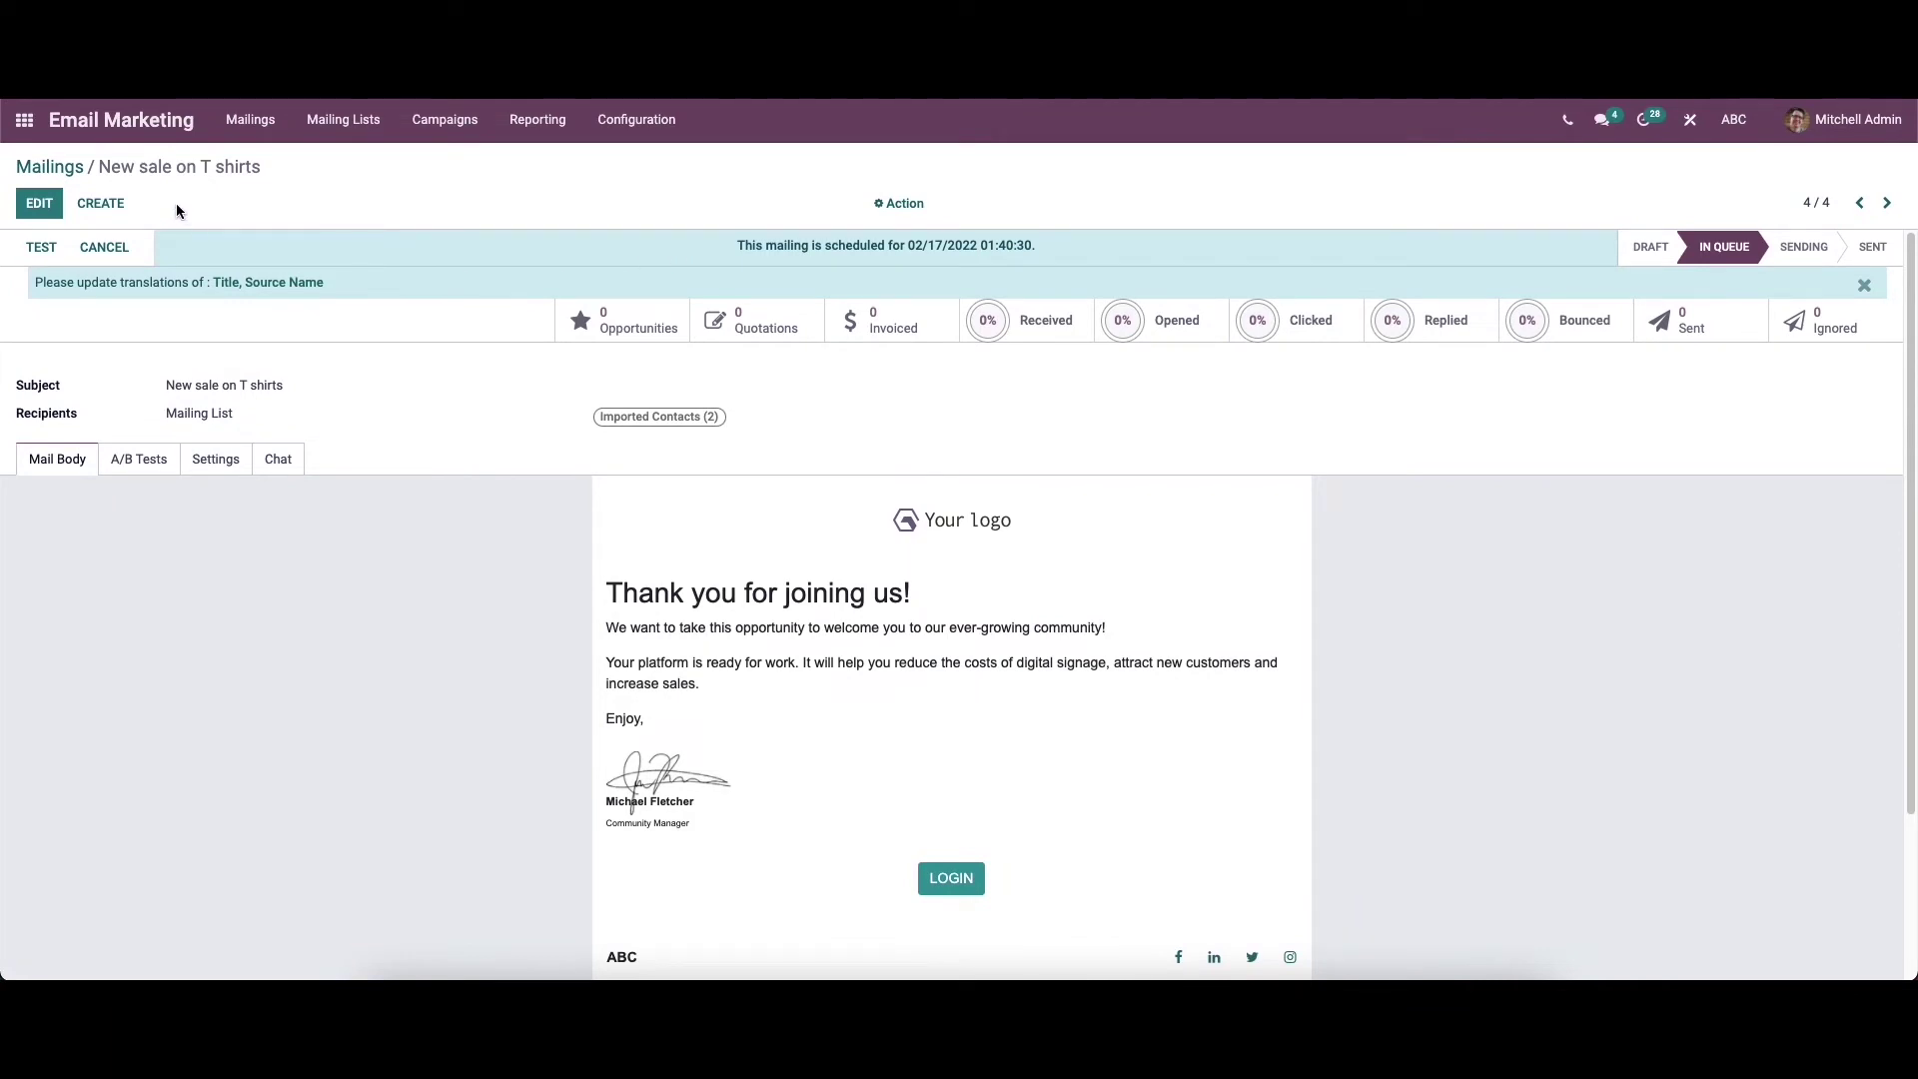
pyautogui.click(40, 167)
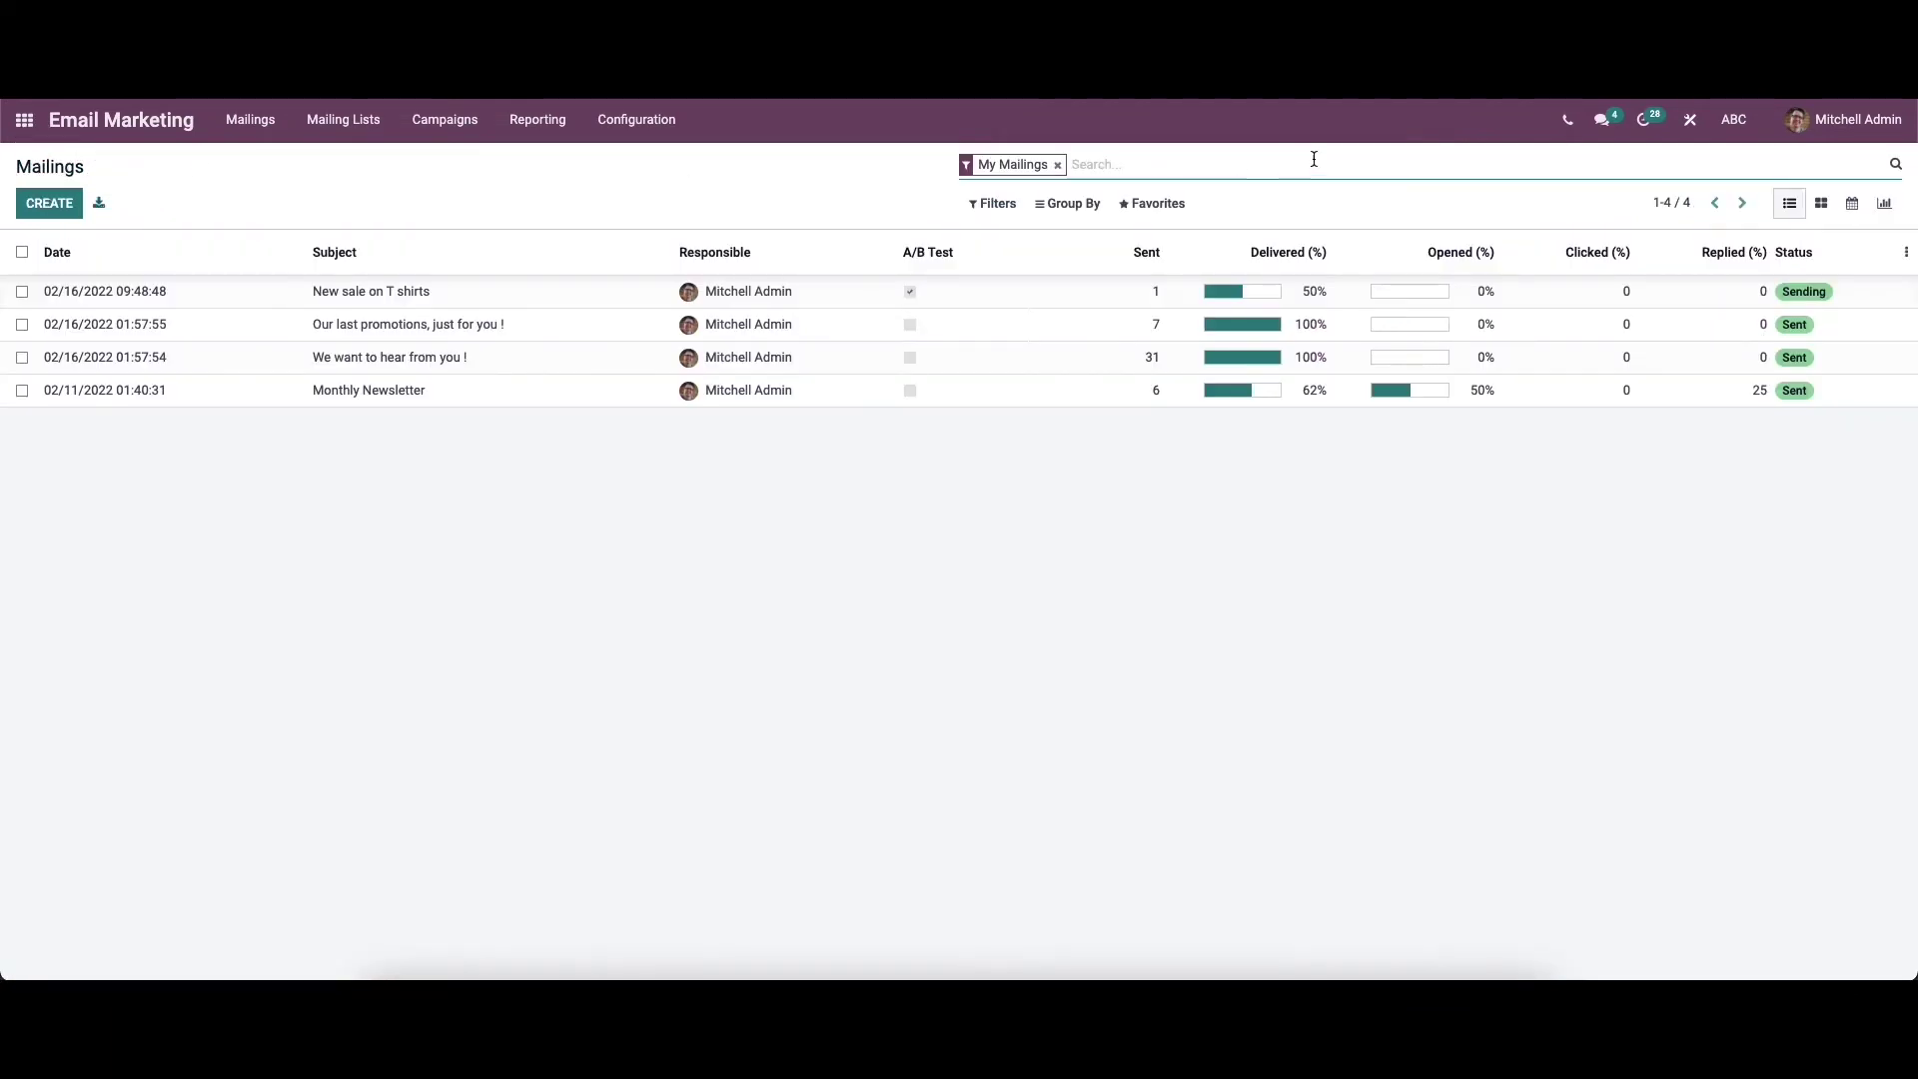
pyautogui.click(1821, 202)
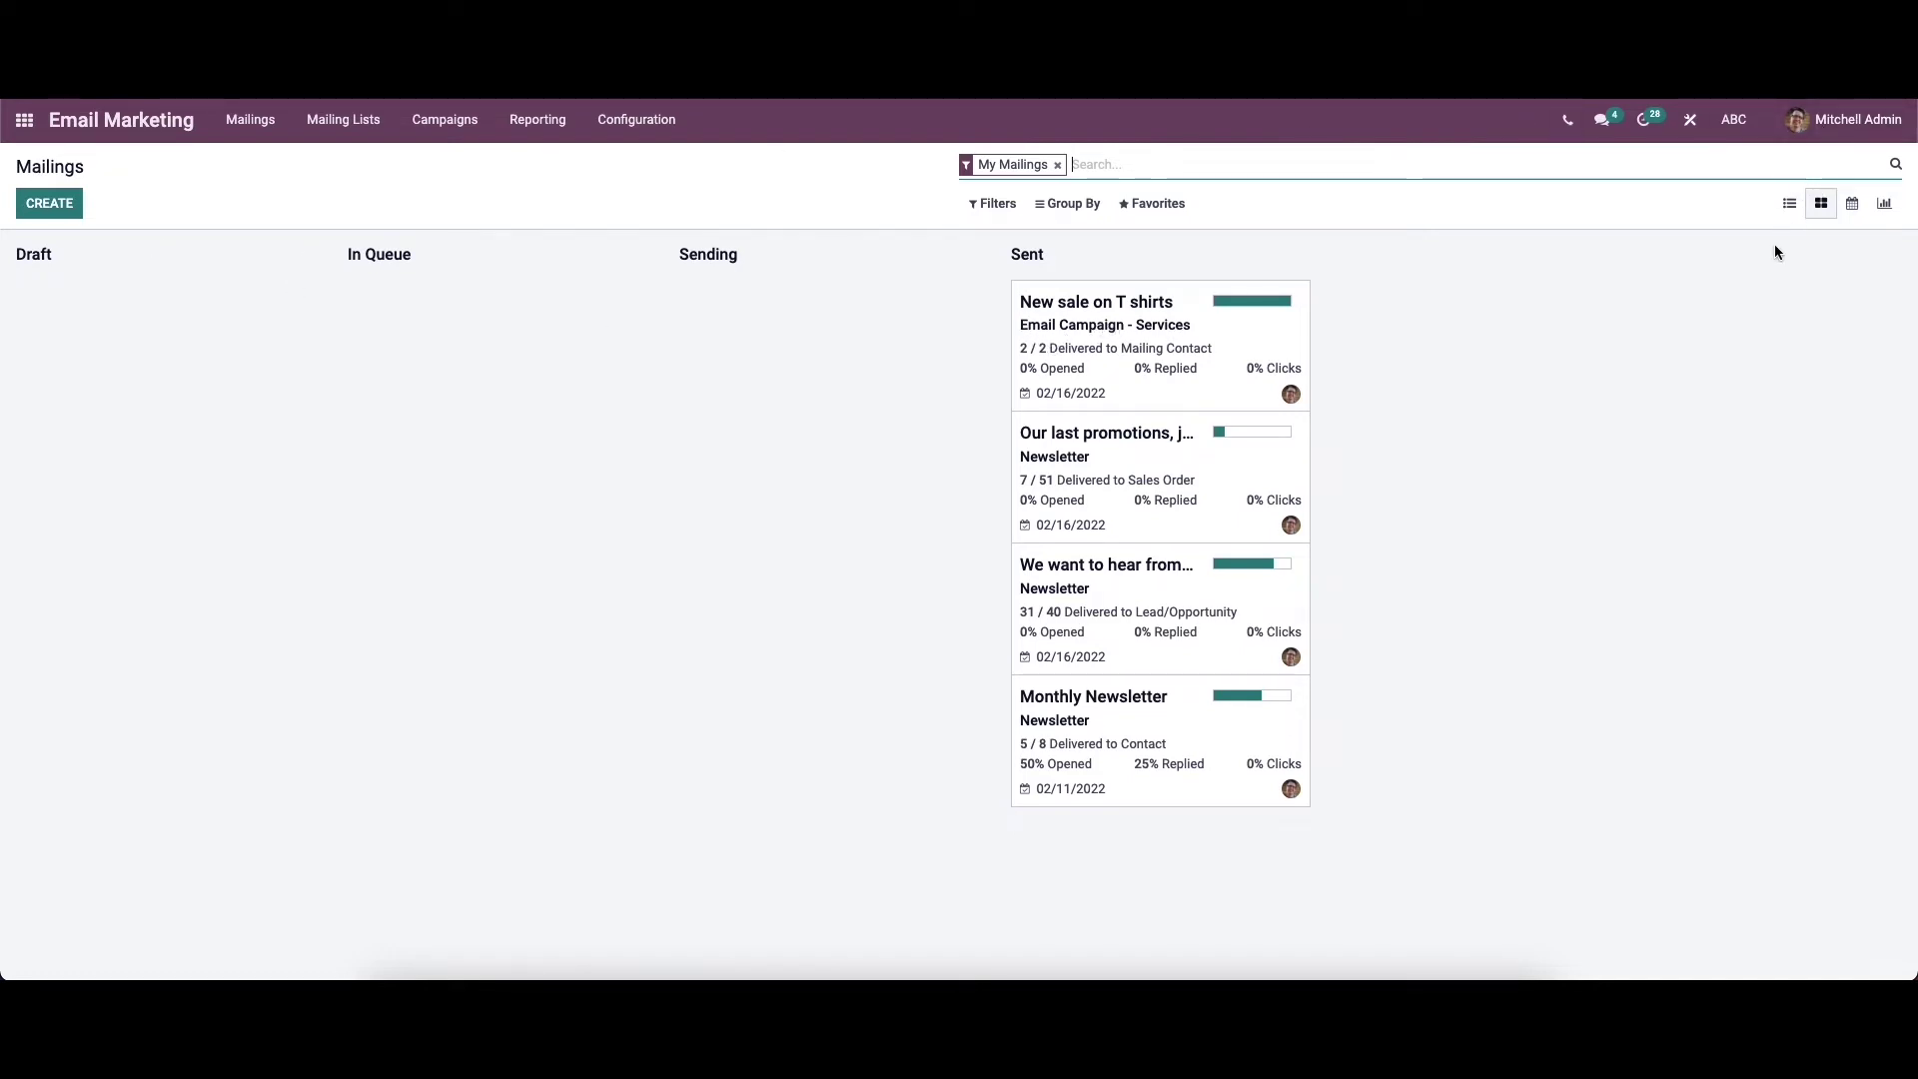
pyautogui.click(1782, 210)
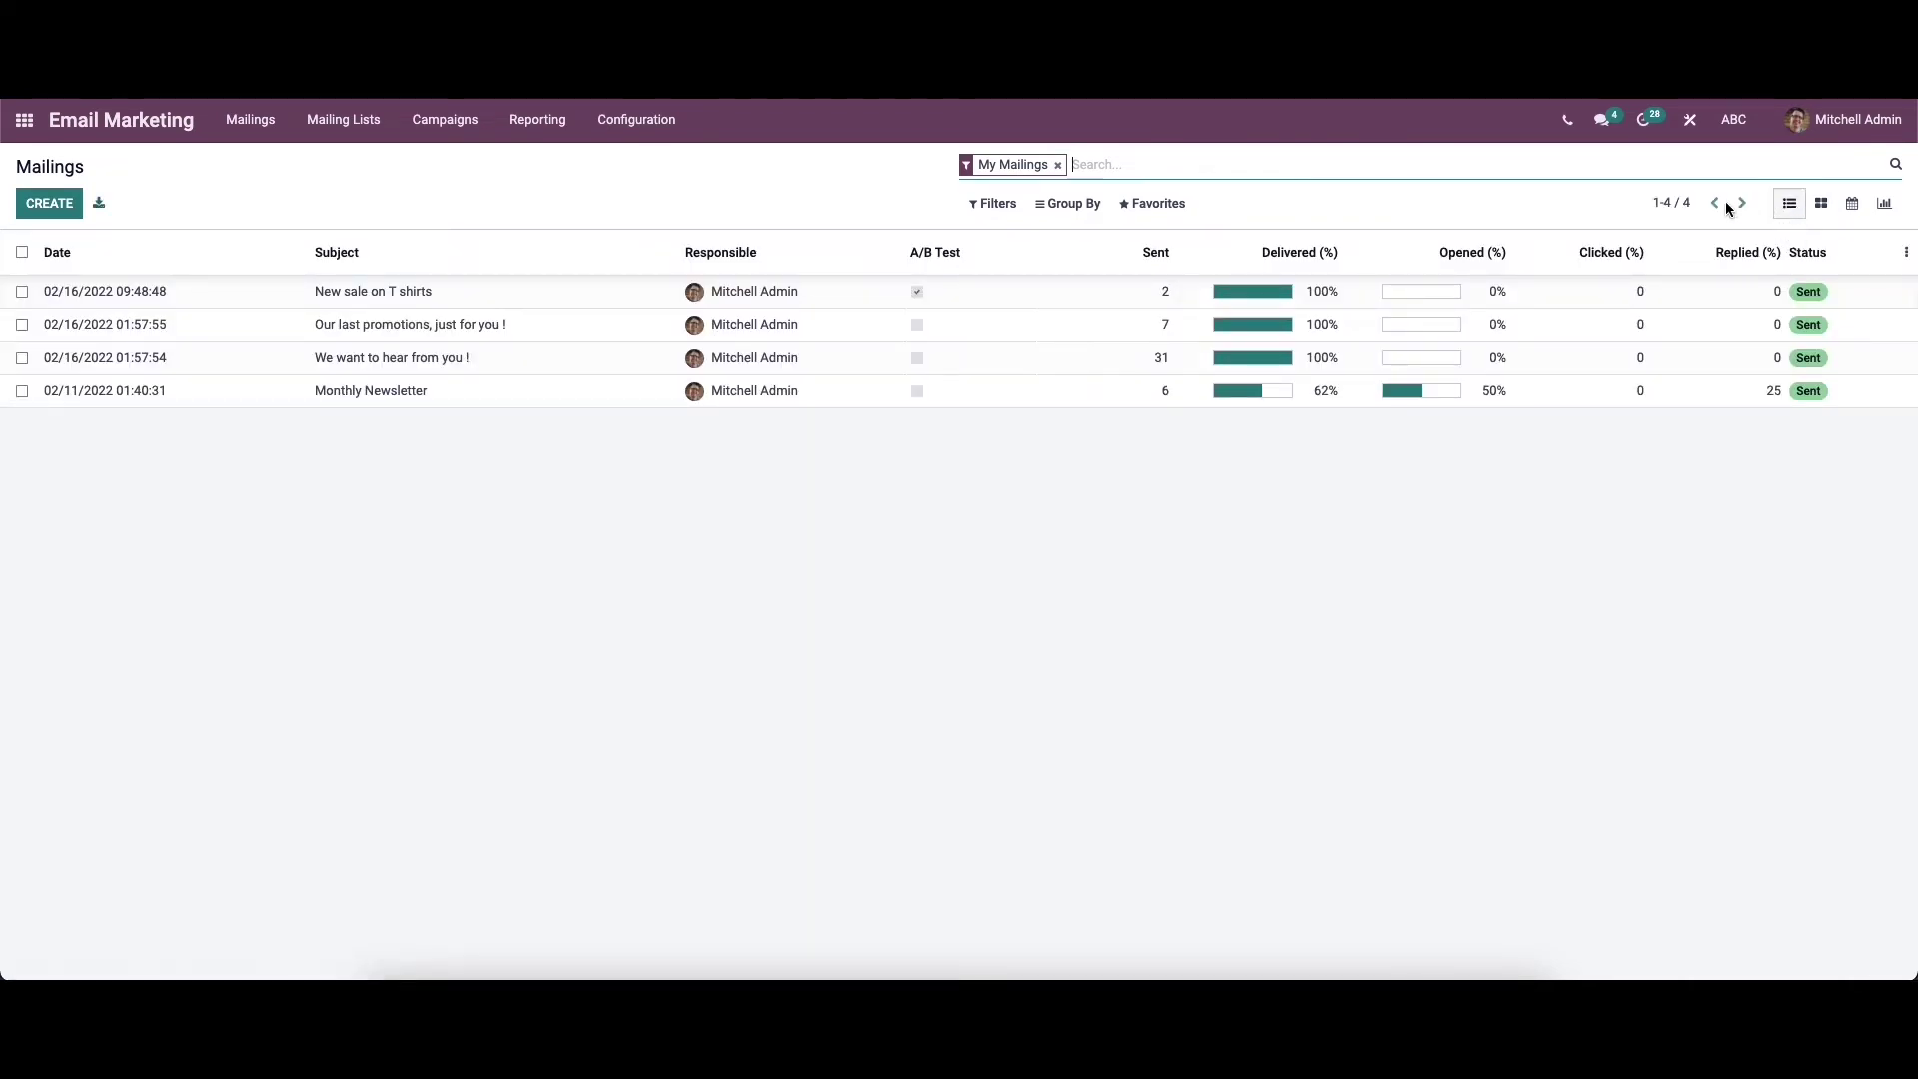
# Examine the mailing lists in card and list views, including the contacts of the Imported Contacts list
pyautogui.click(366, 130)
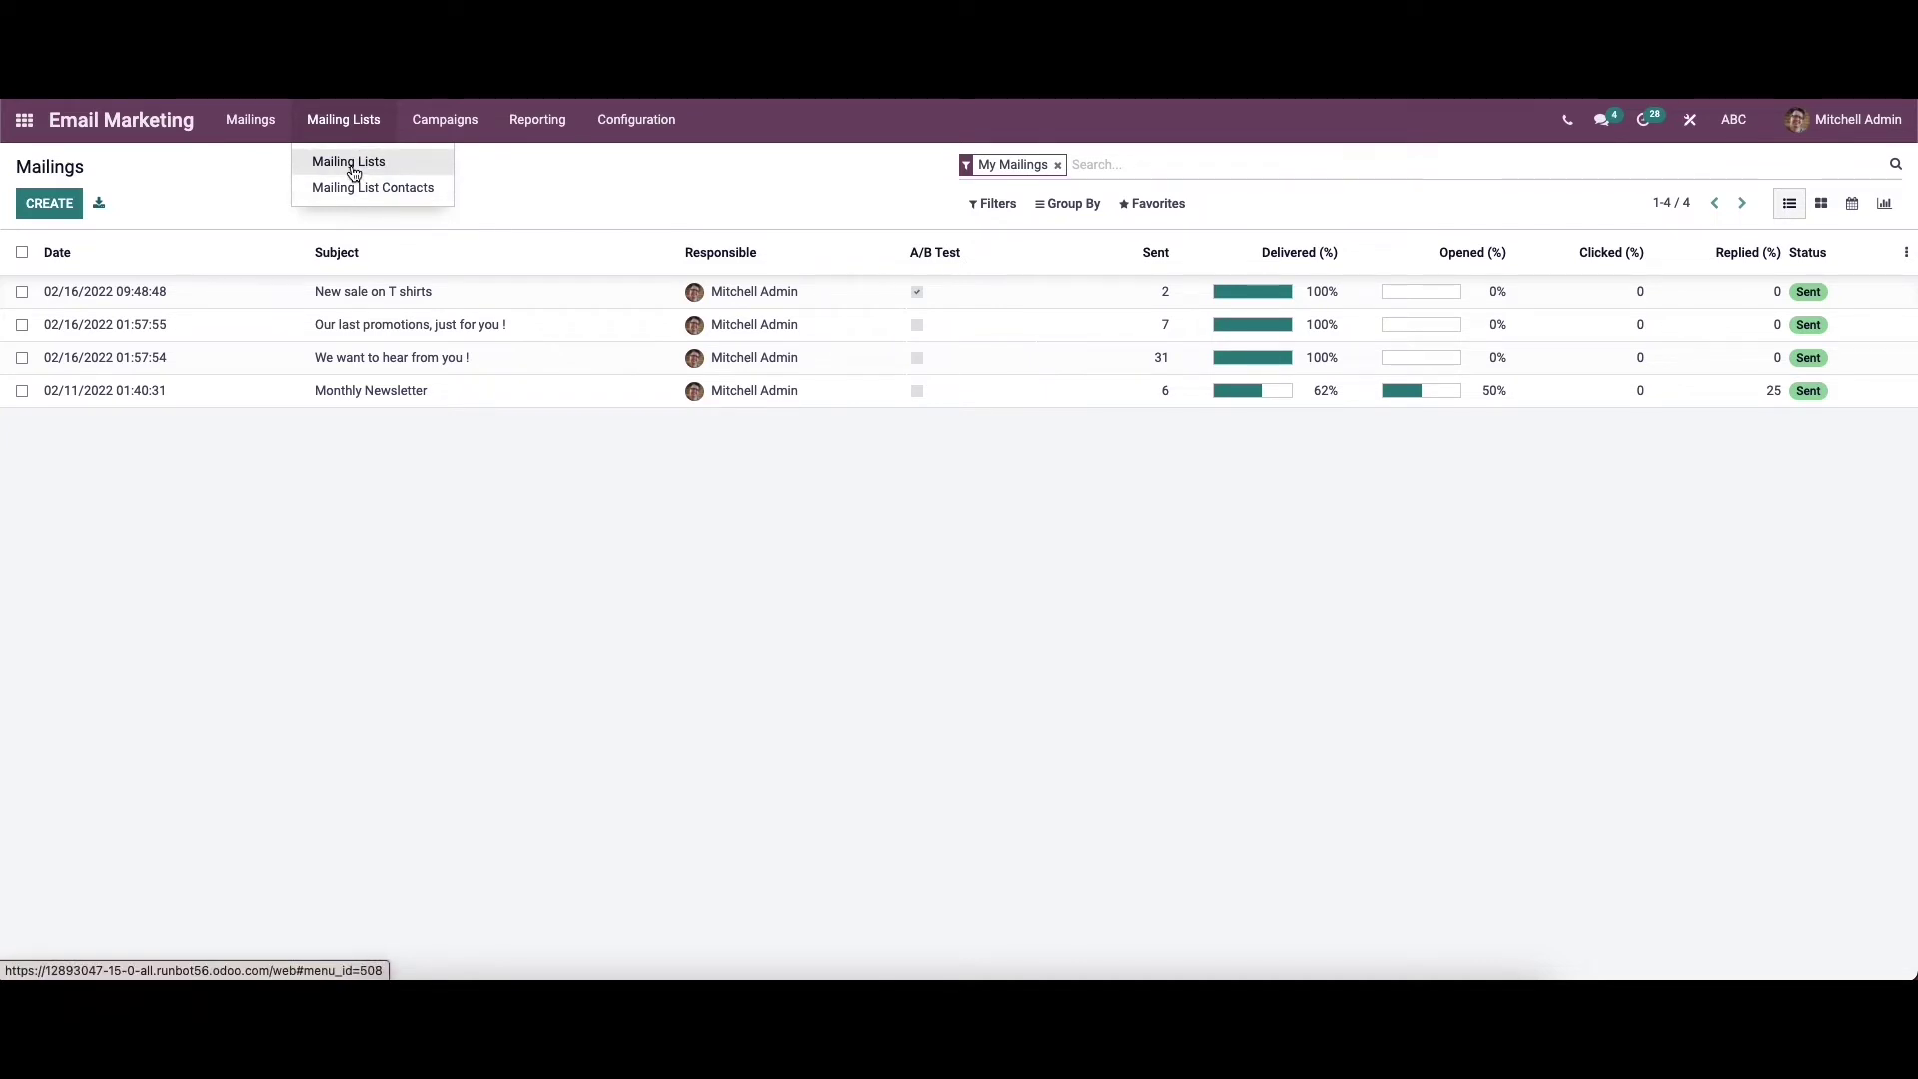
pyautogui.click(351, 165)
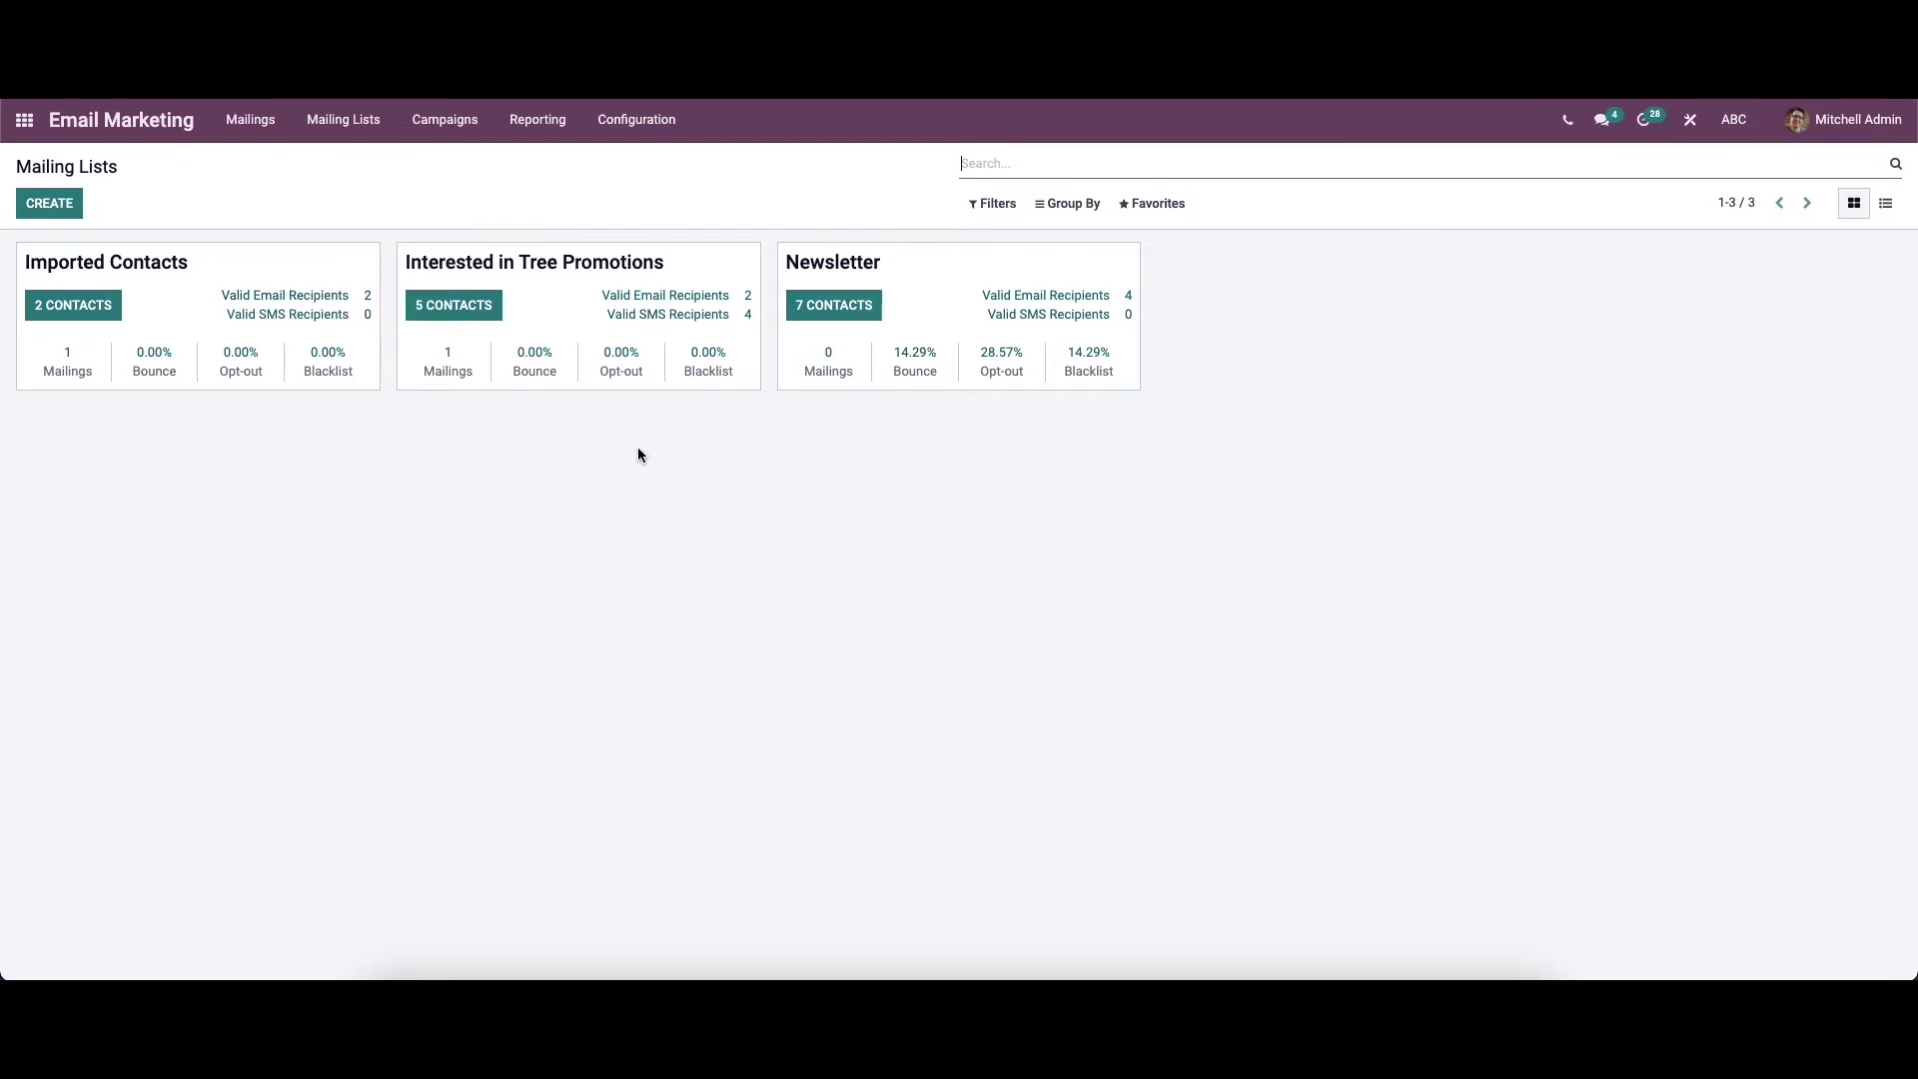
pyautogui.click(1886, 204)
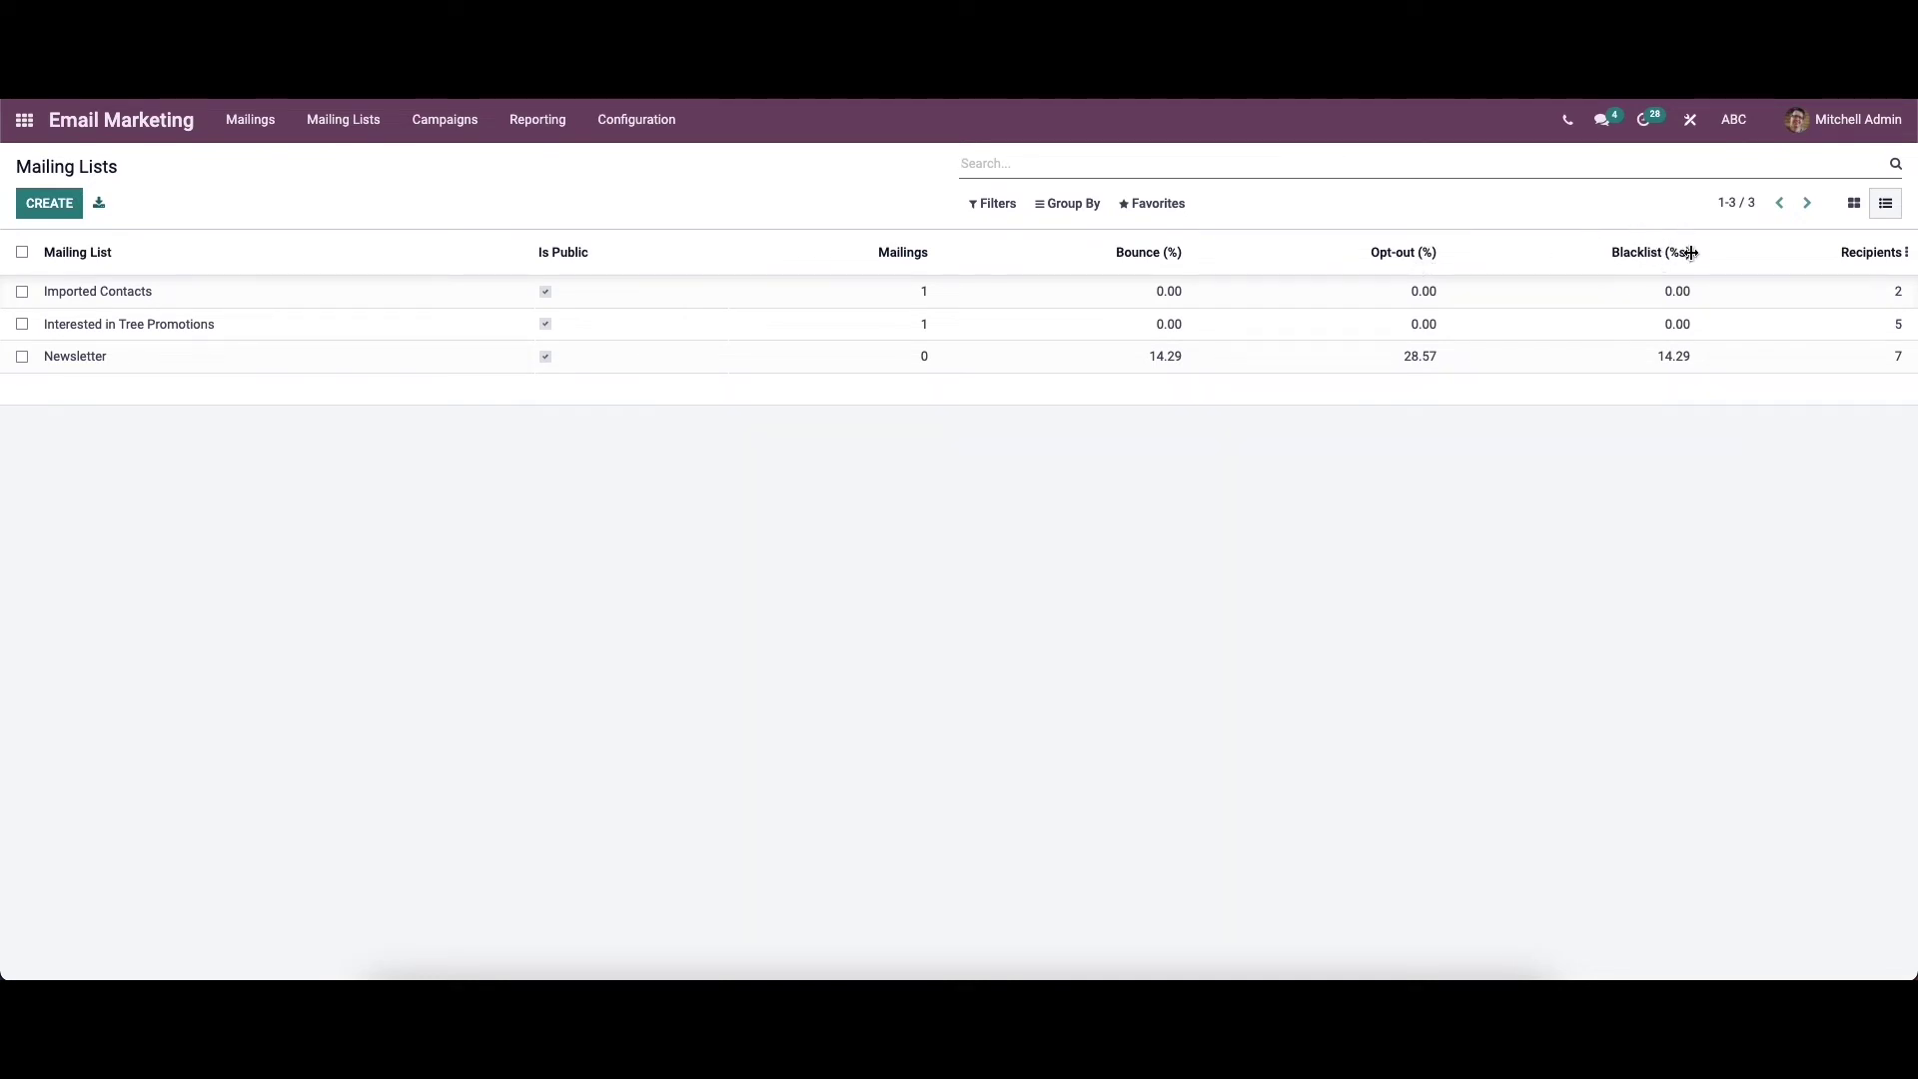
pyautogui.click(1853, 202)
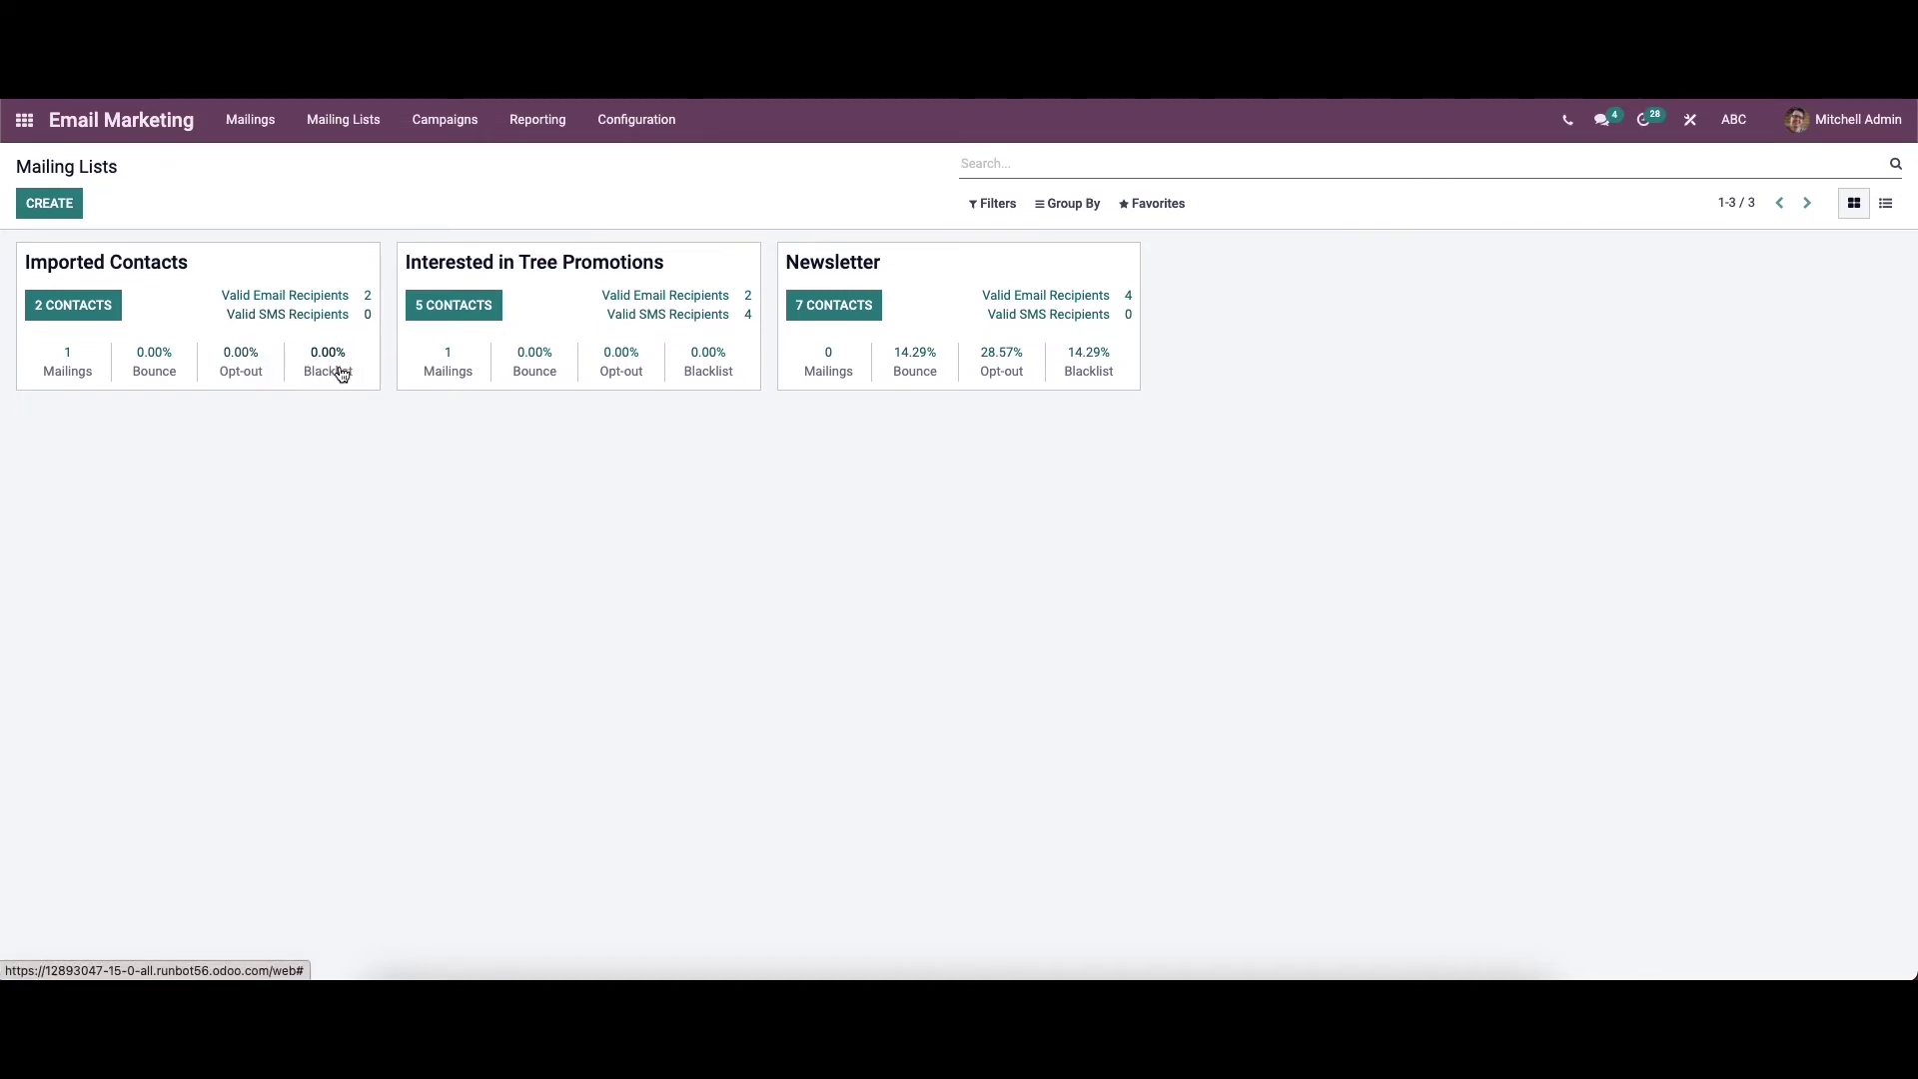
pyautogui.click(77, 307)
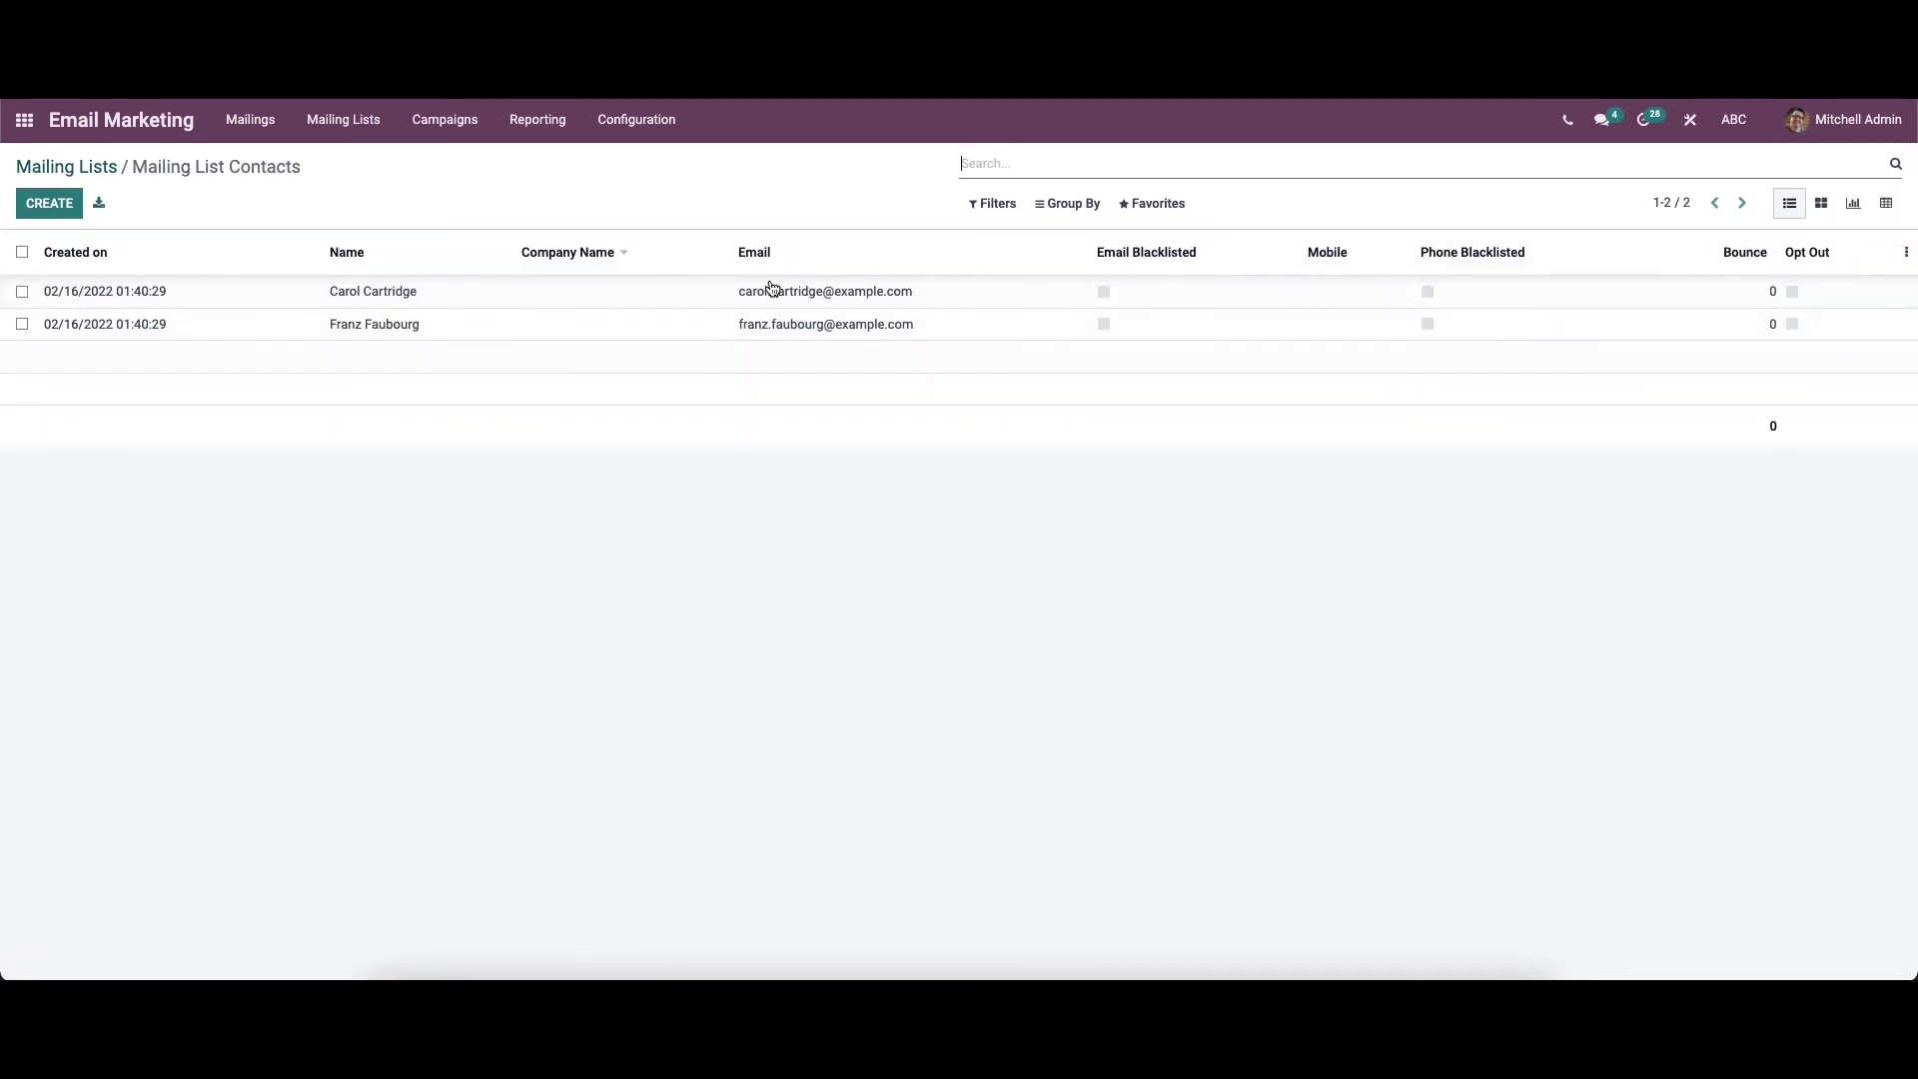
pyautogui.click(101, 165)
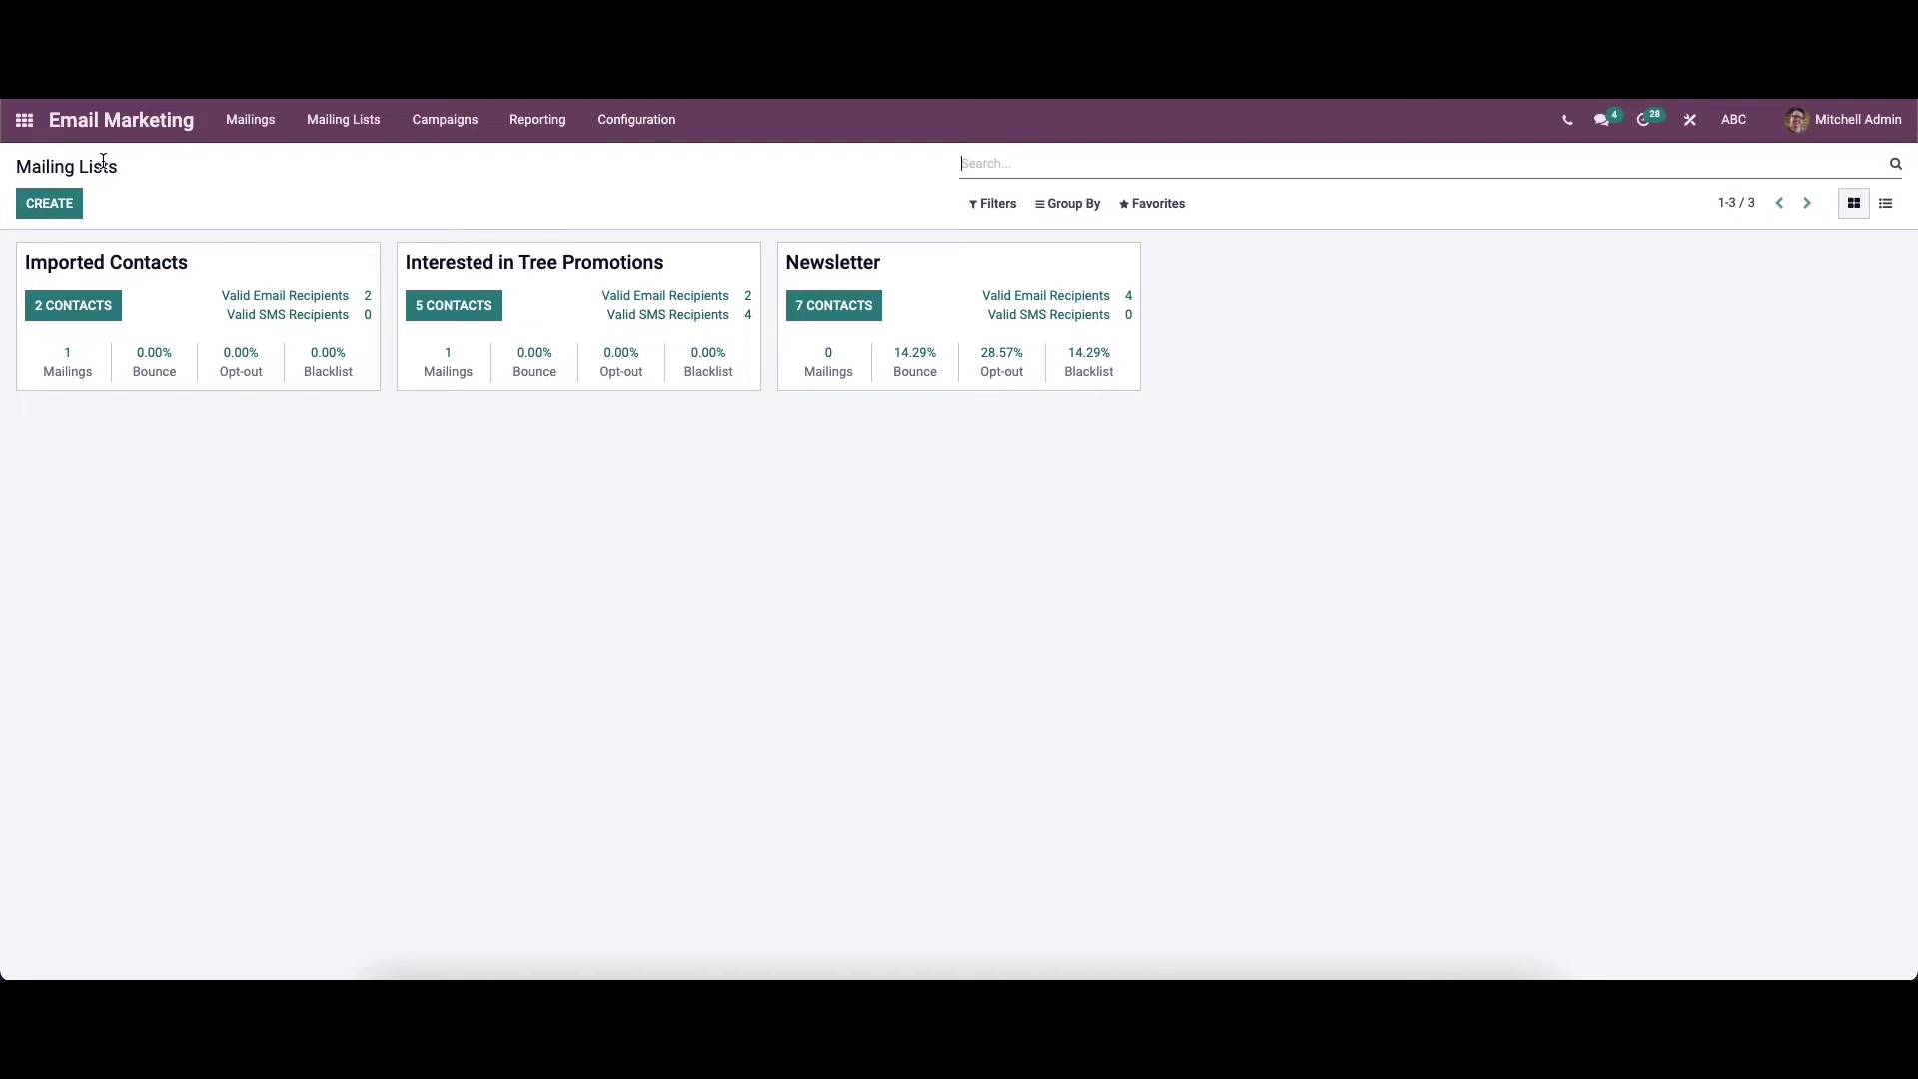
# Create a public mailing list named Consumer Newsletter
pyautogui.click(54, 205)
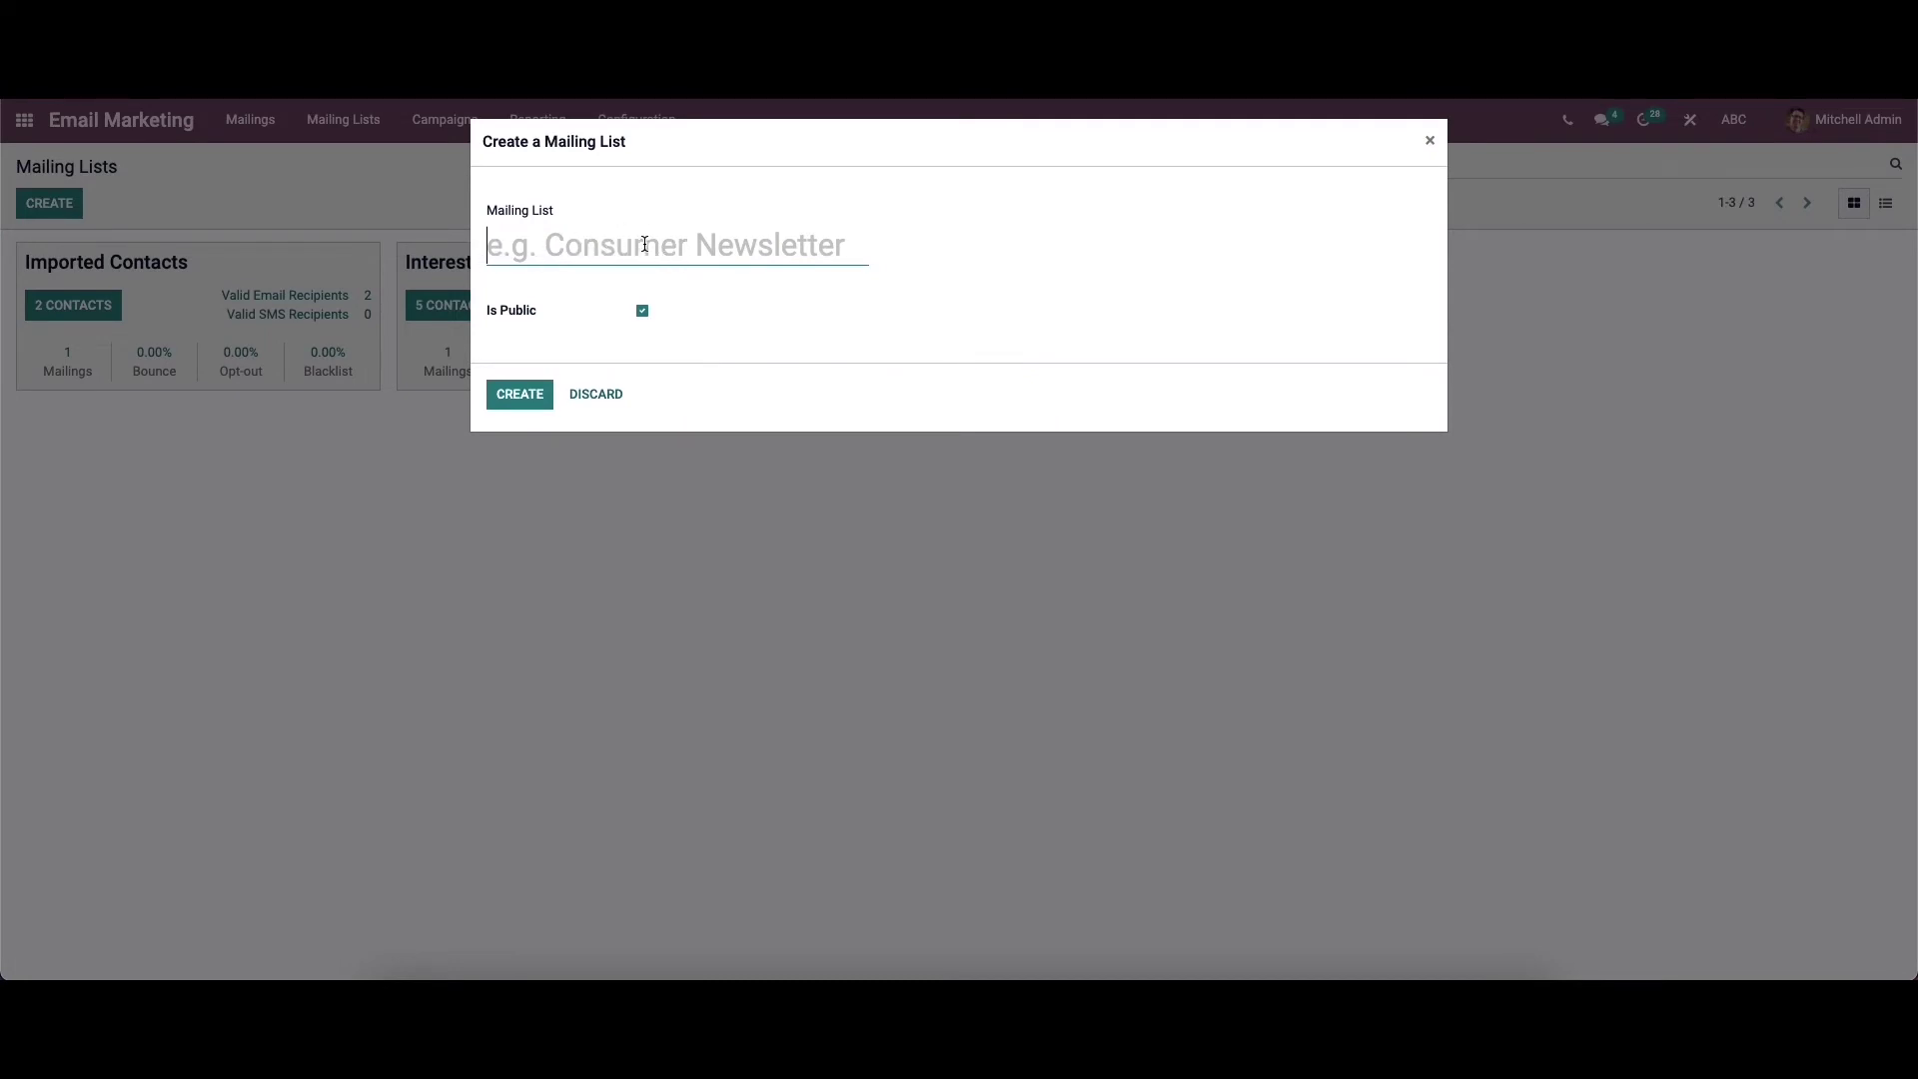
pyautogui.write('Consu,')
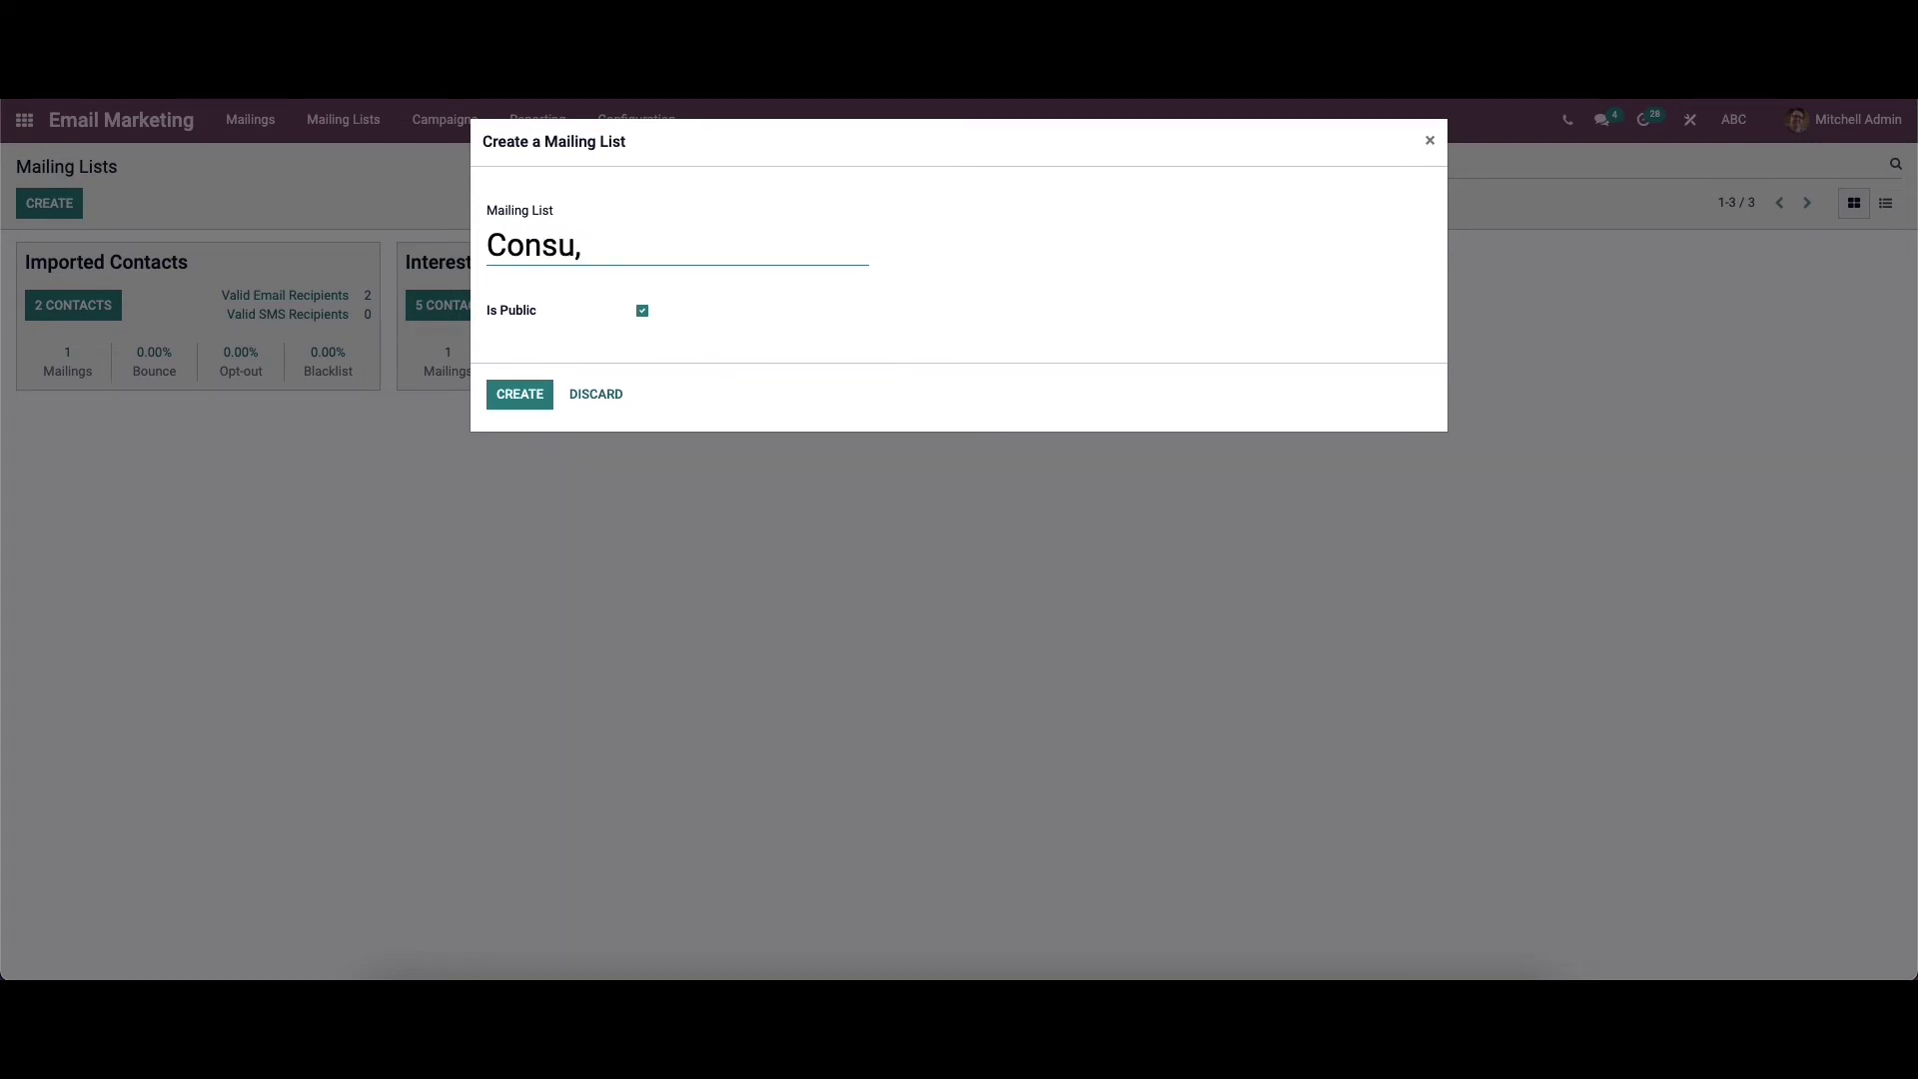
pyautogui.press('BackSpace')
pyautogui.write('mer')
pyautogui.write('Newsletter')
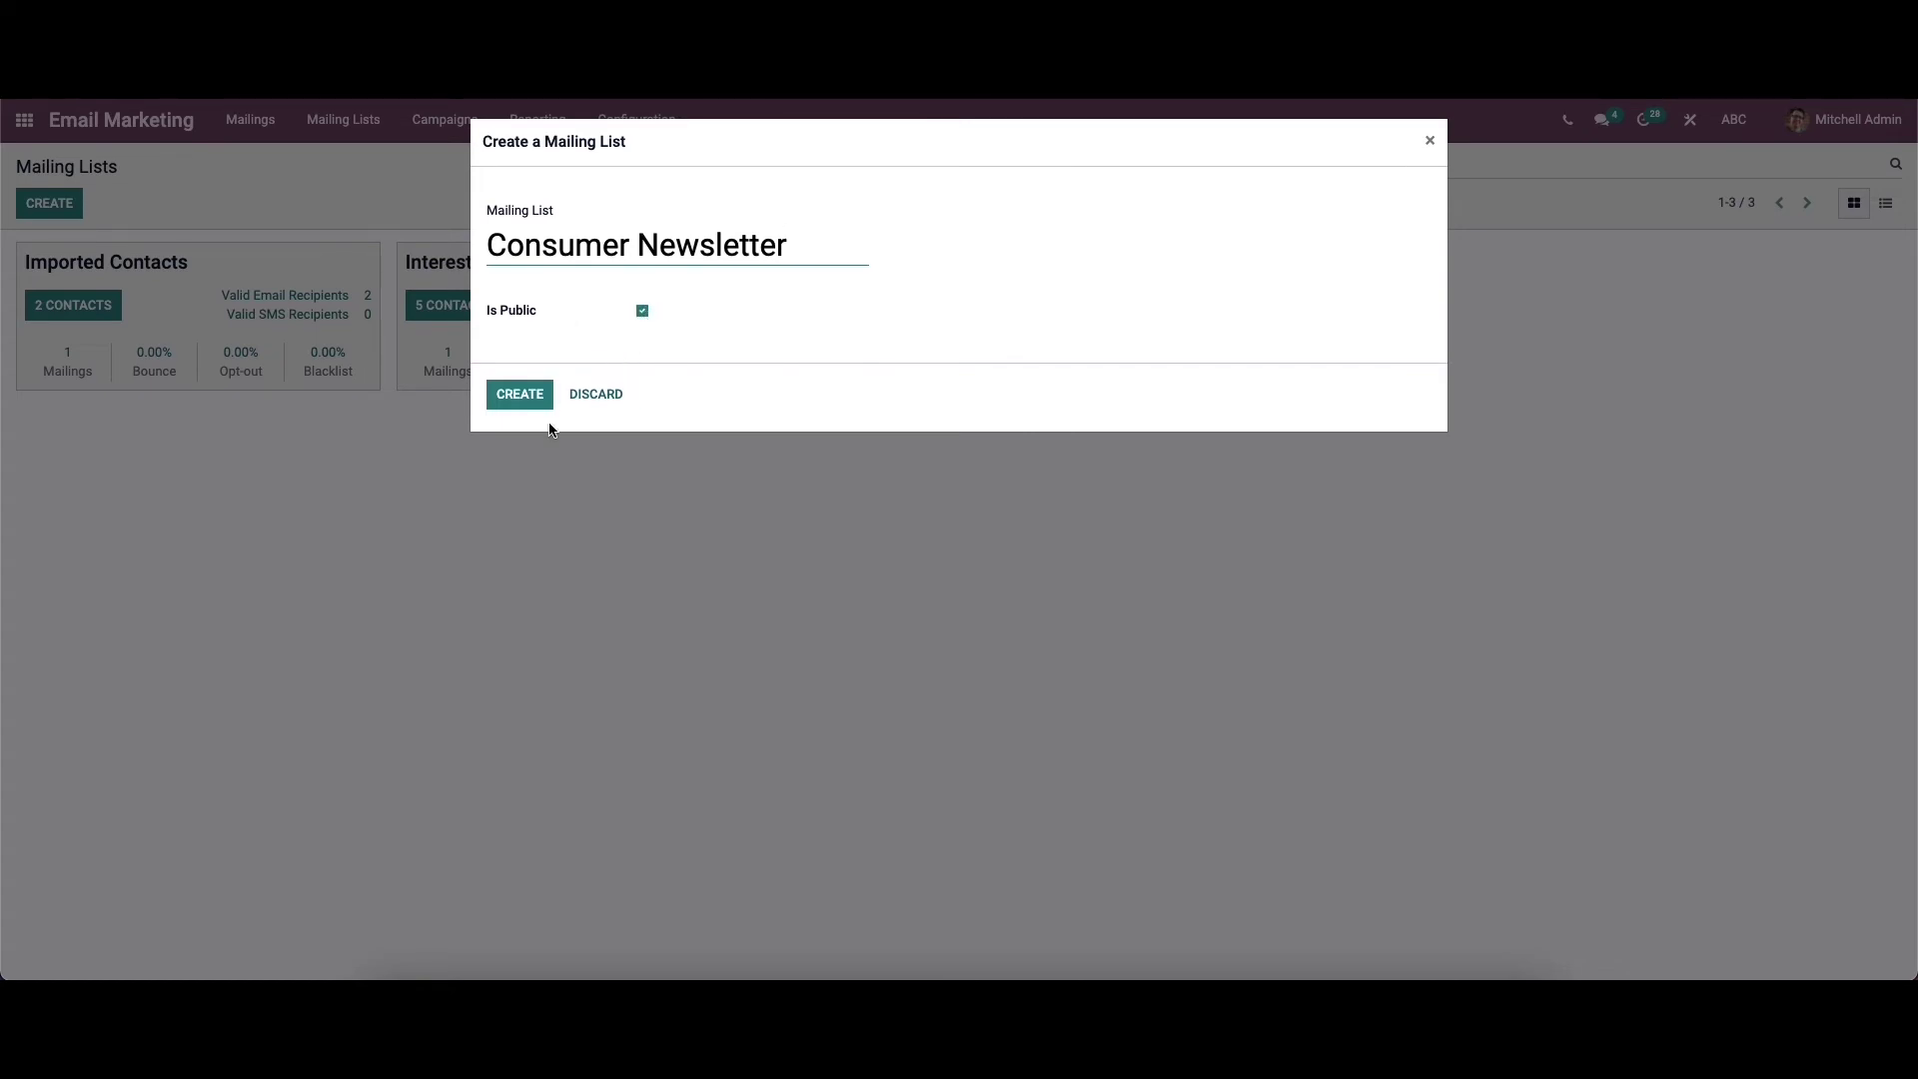
pyautogui.click(520, 395)
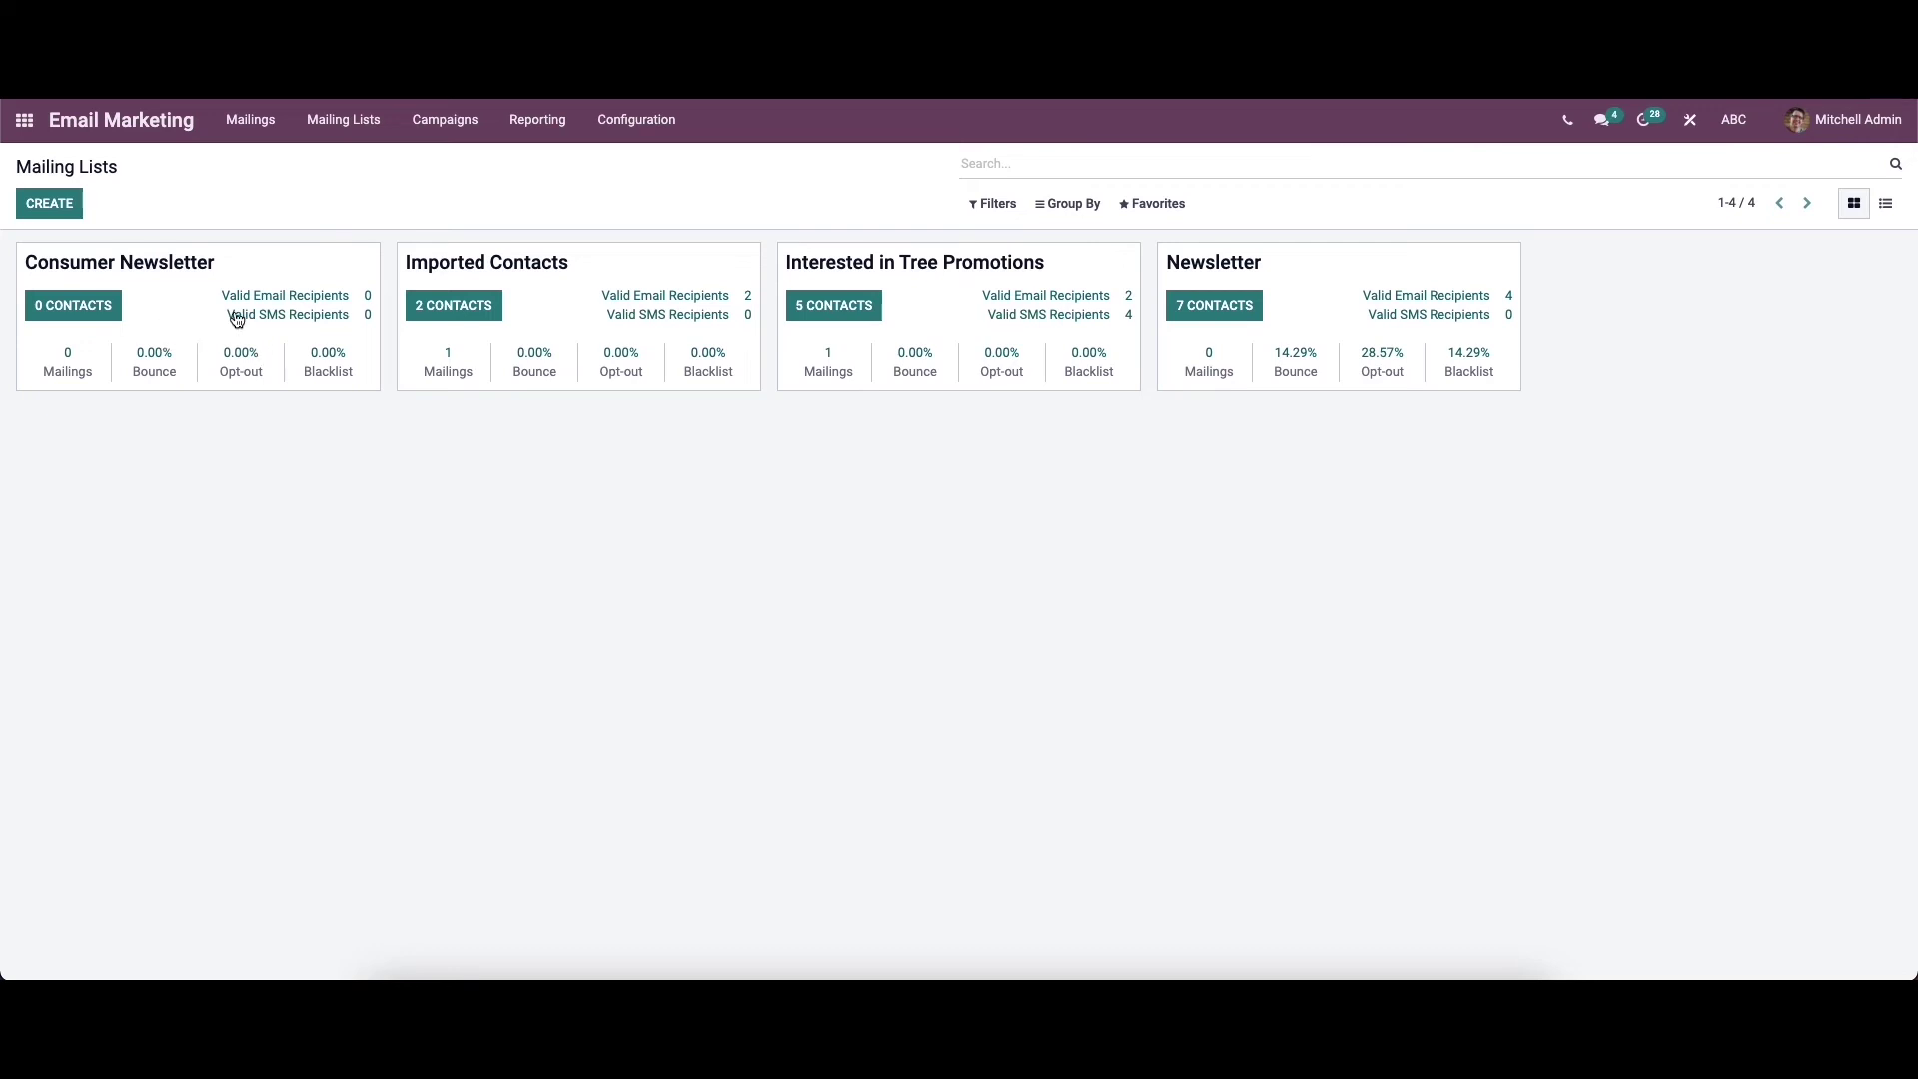
# Examine the mailing list contacts in the list, kanban, graph and pivot views, and return to the list view
pyautogui.click(341, 128)
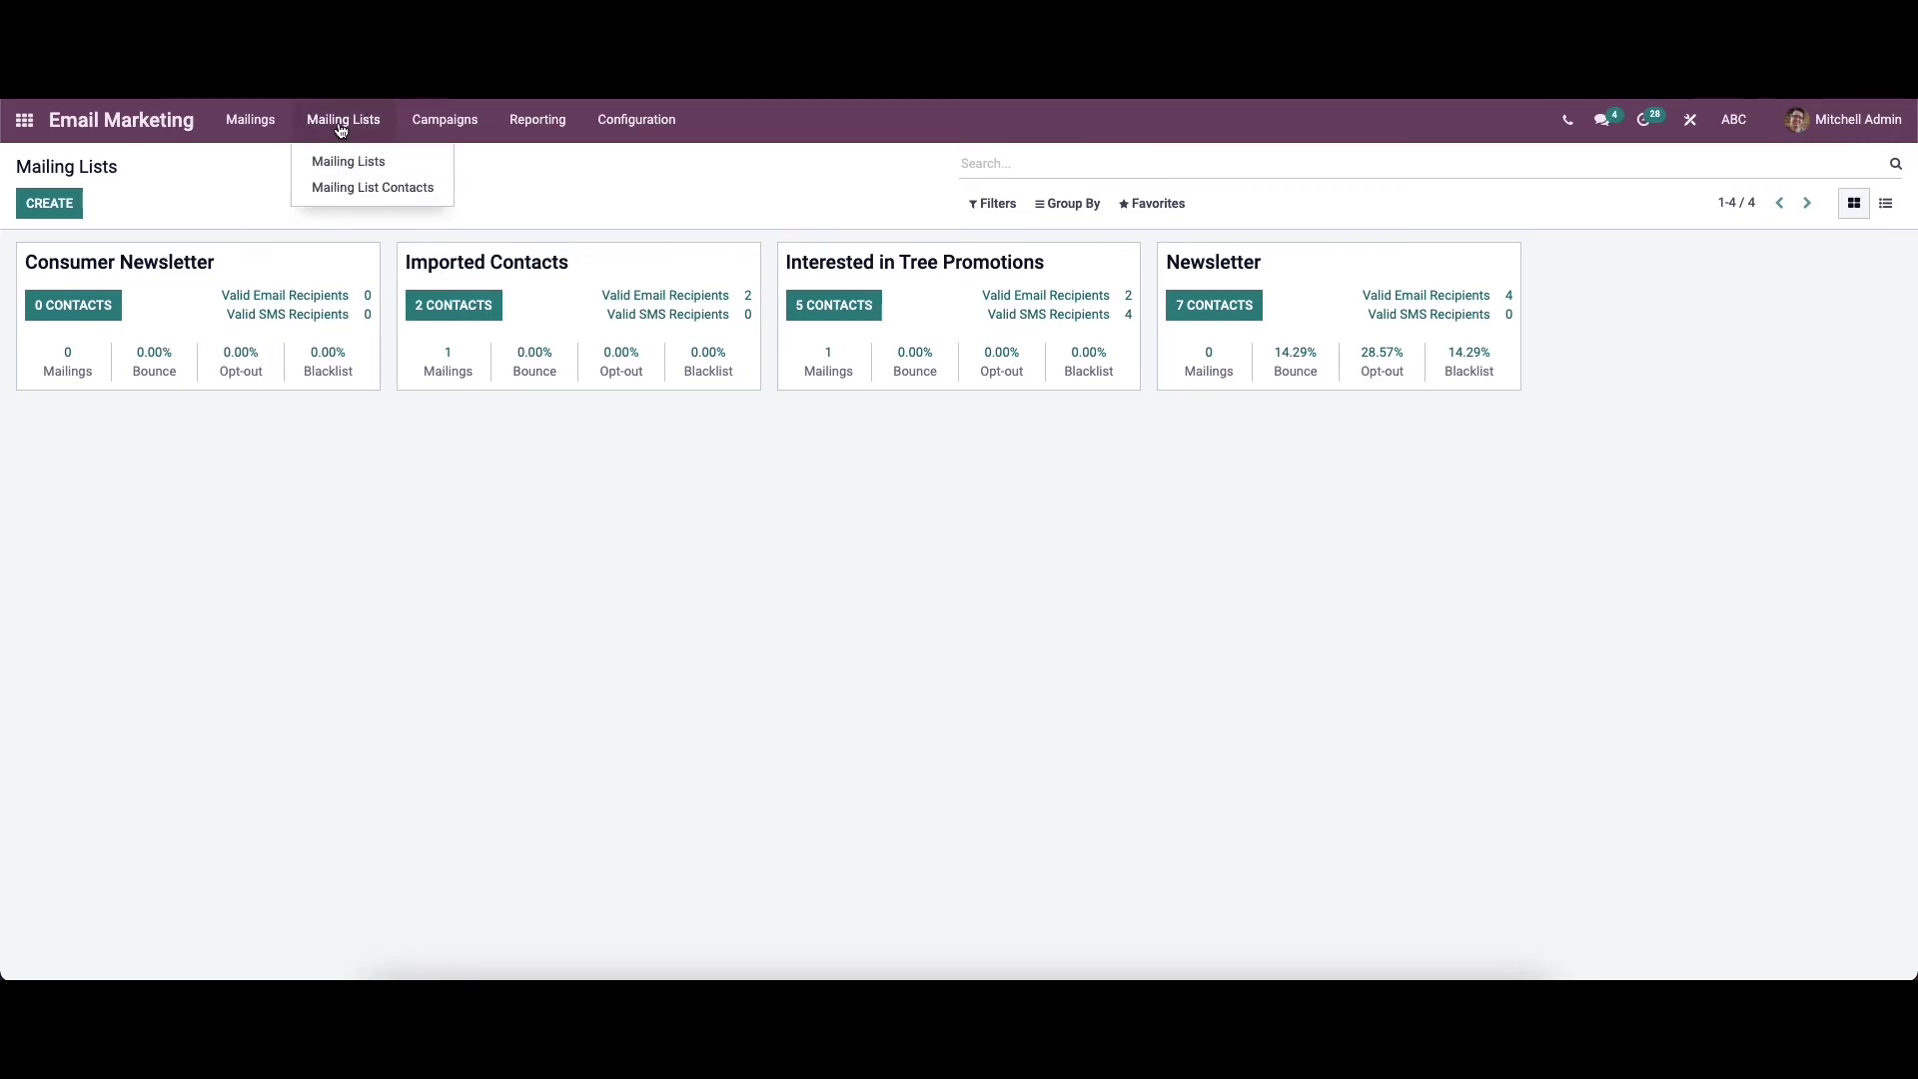
pyautogui.click(362, 190)
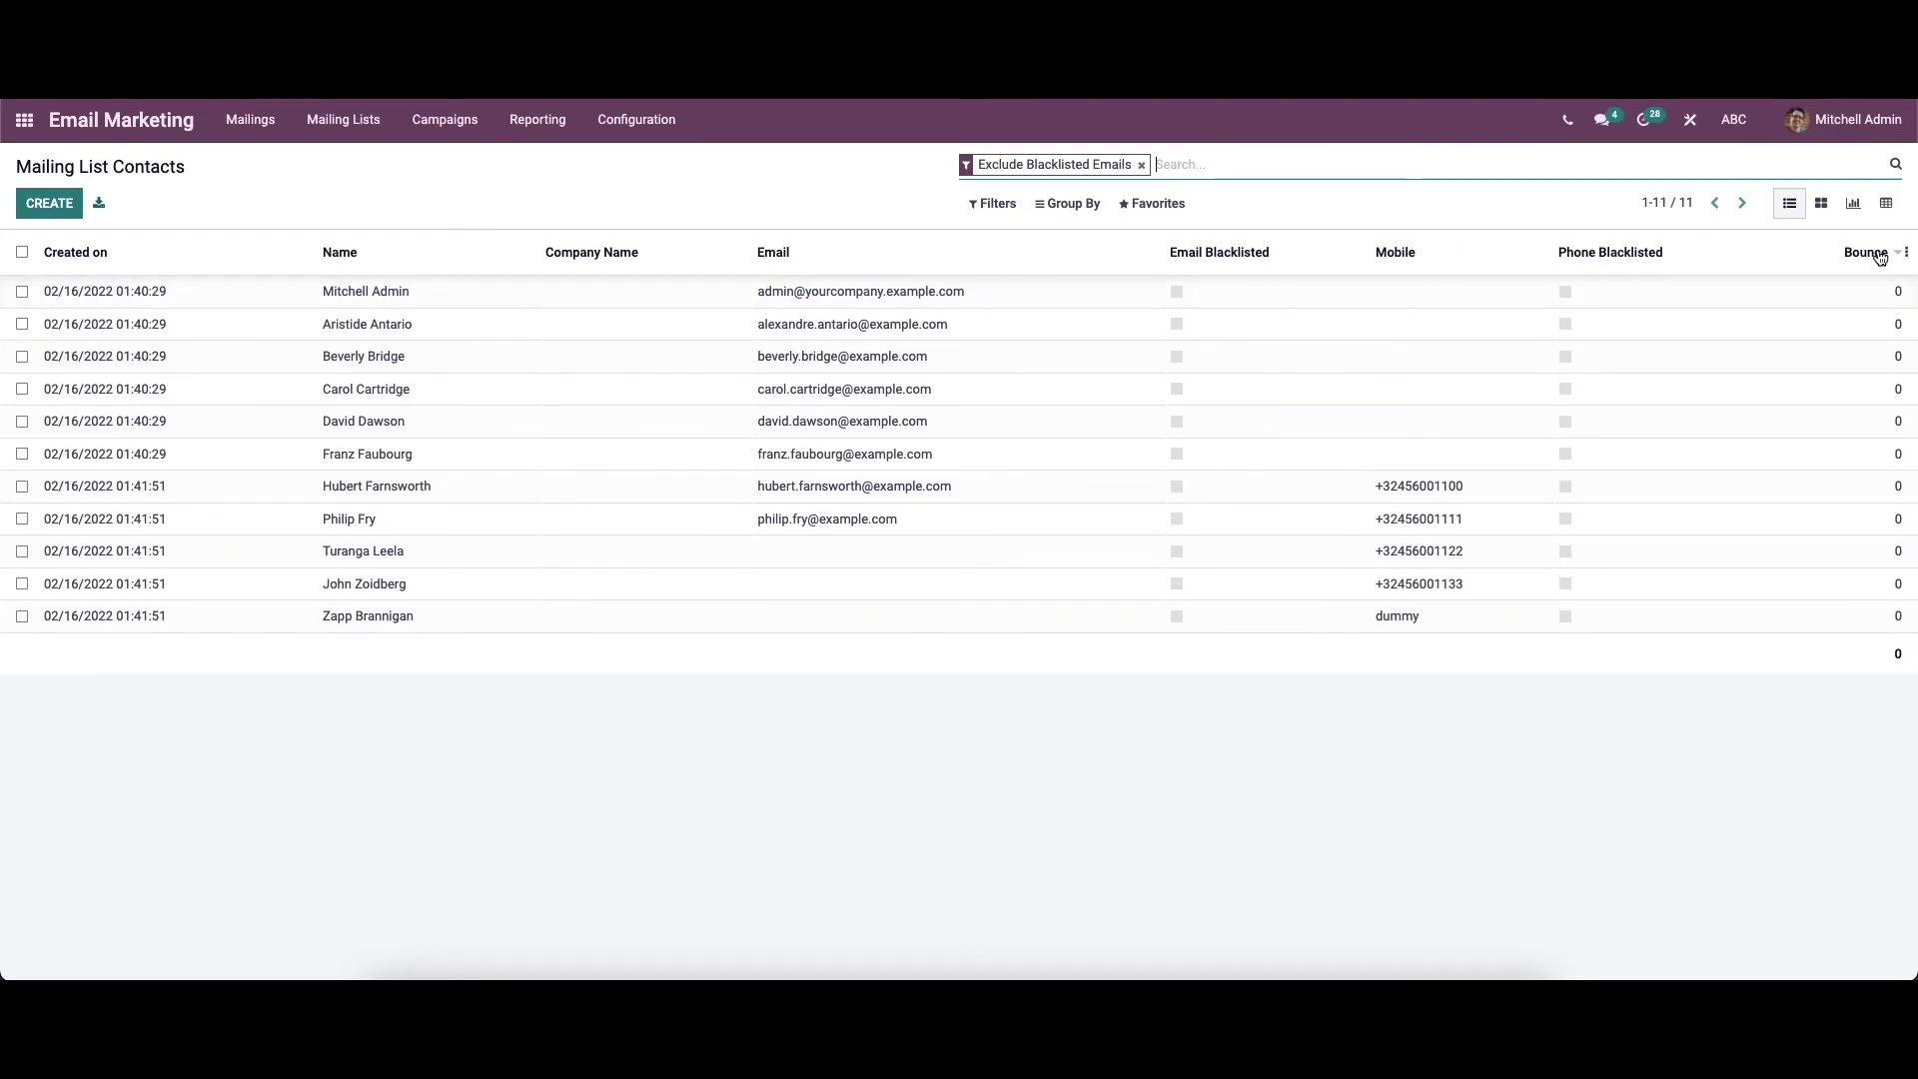
pyautogui.click(1822, 204)
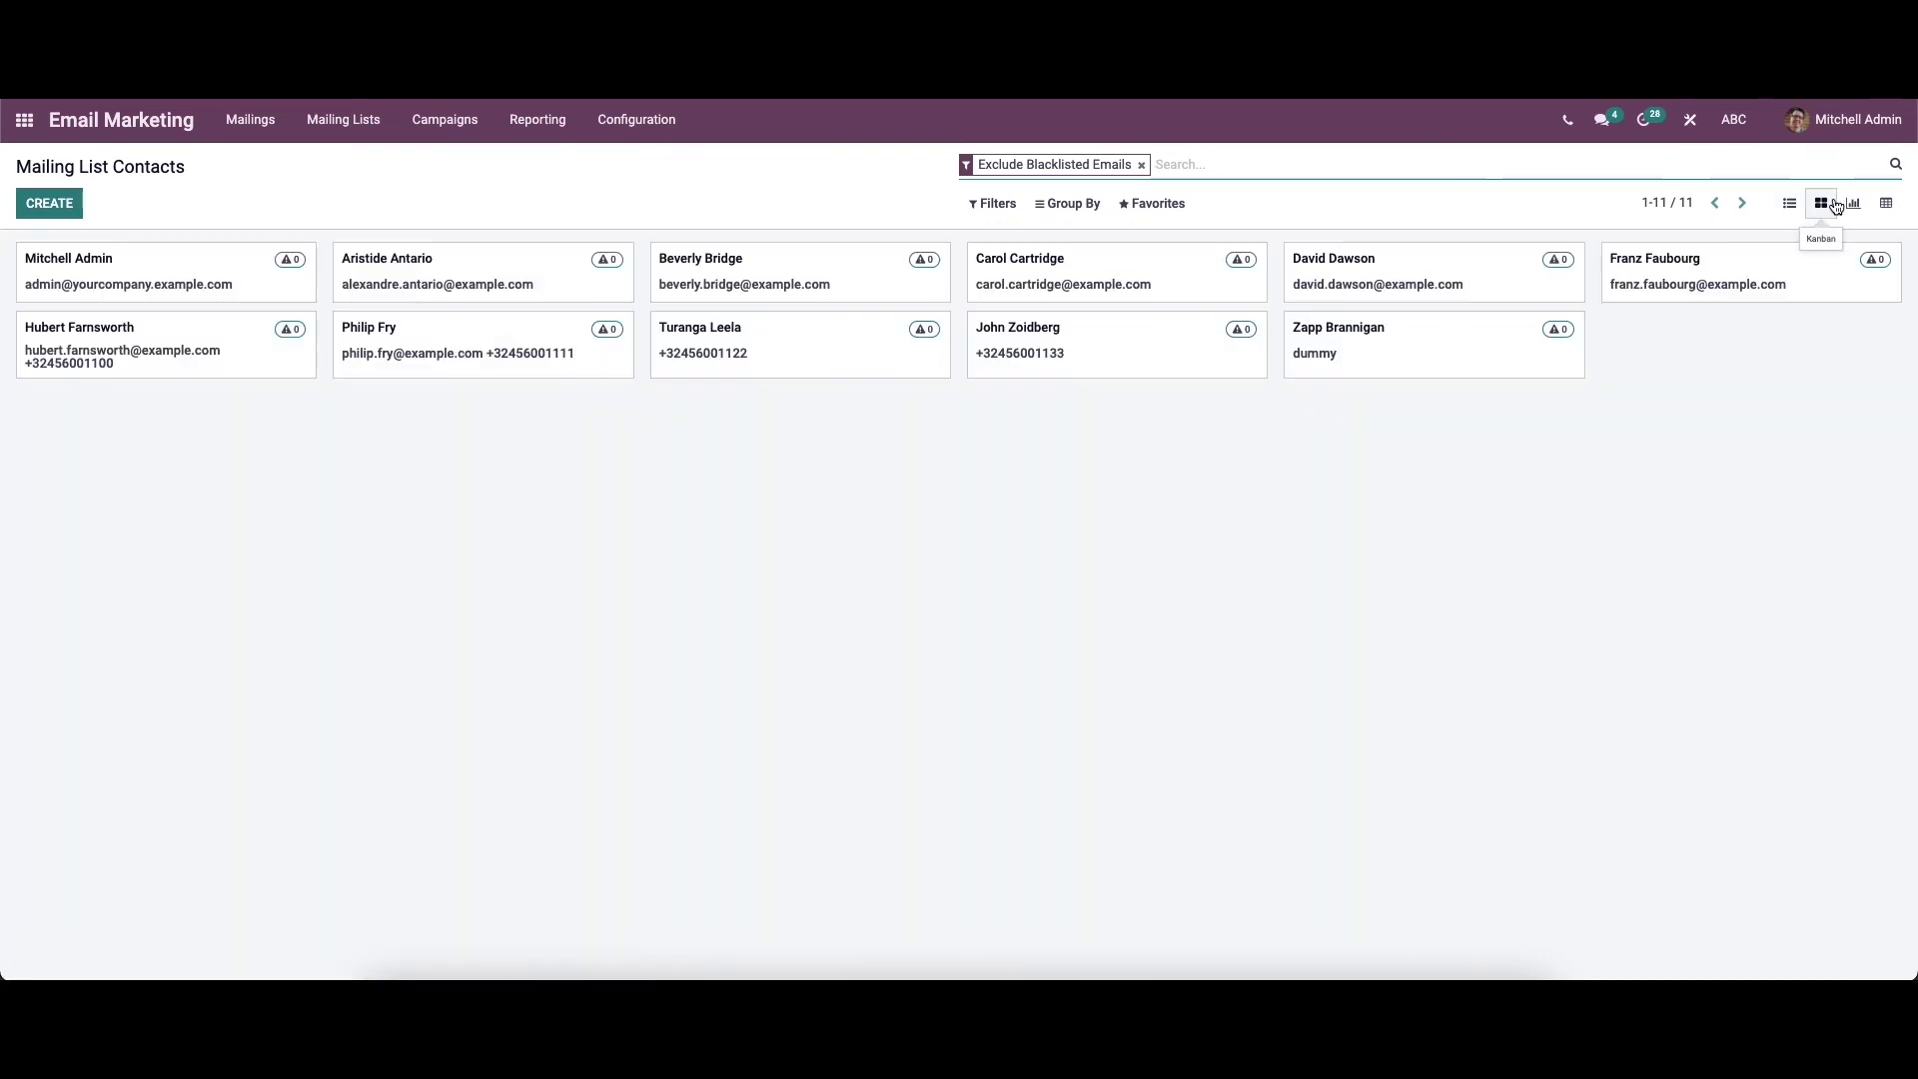
pyautogui.click(1853, 203)
pyautogui.click(1888, 204)
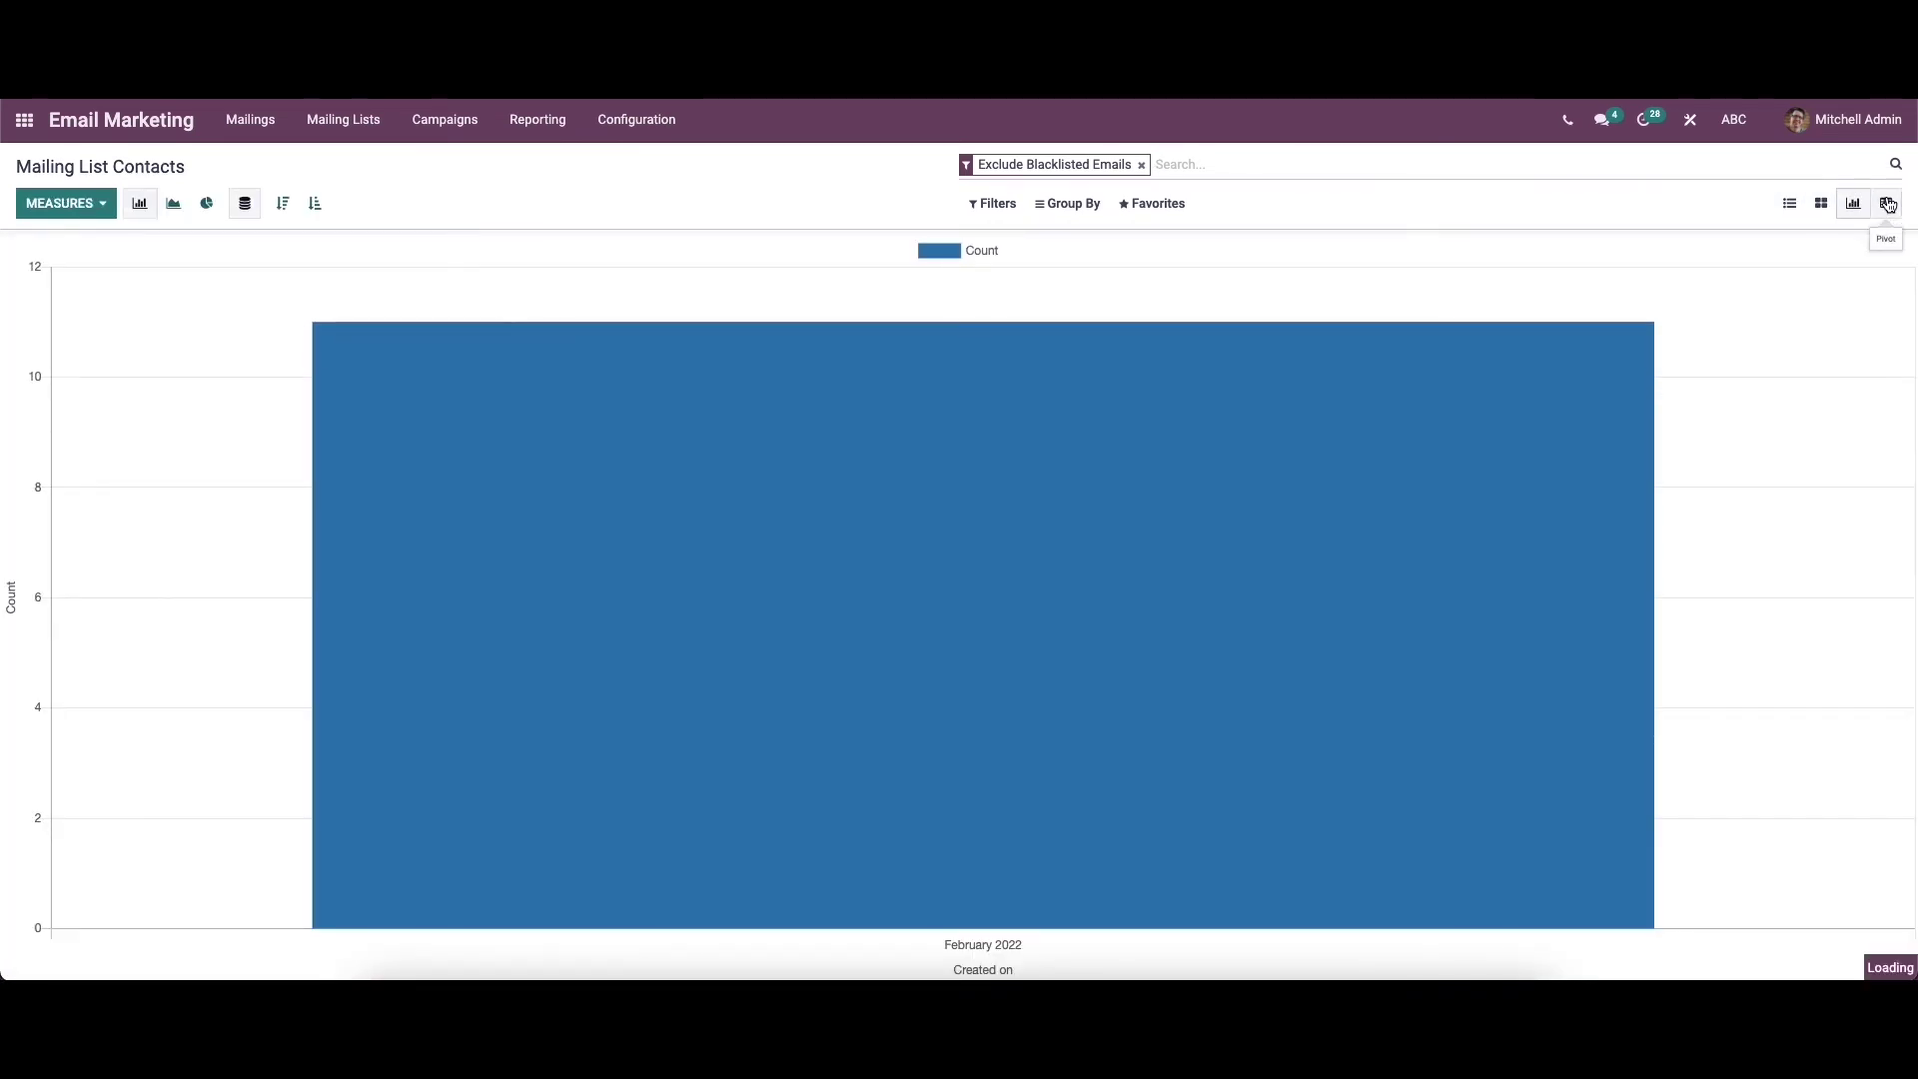
pyautogui.click(1789, 204)
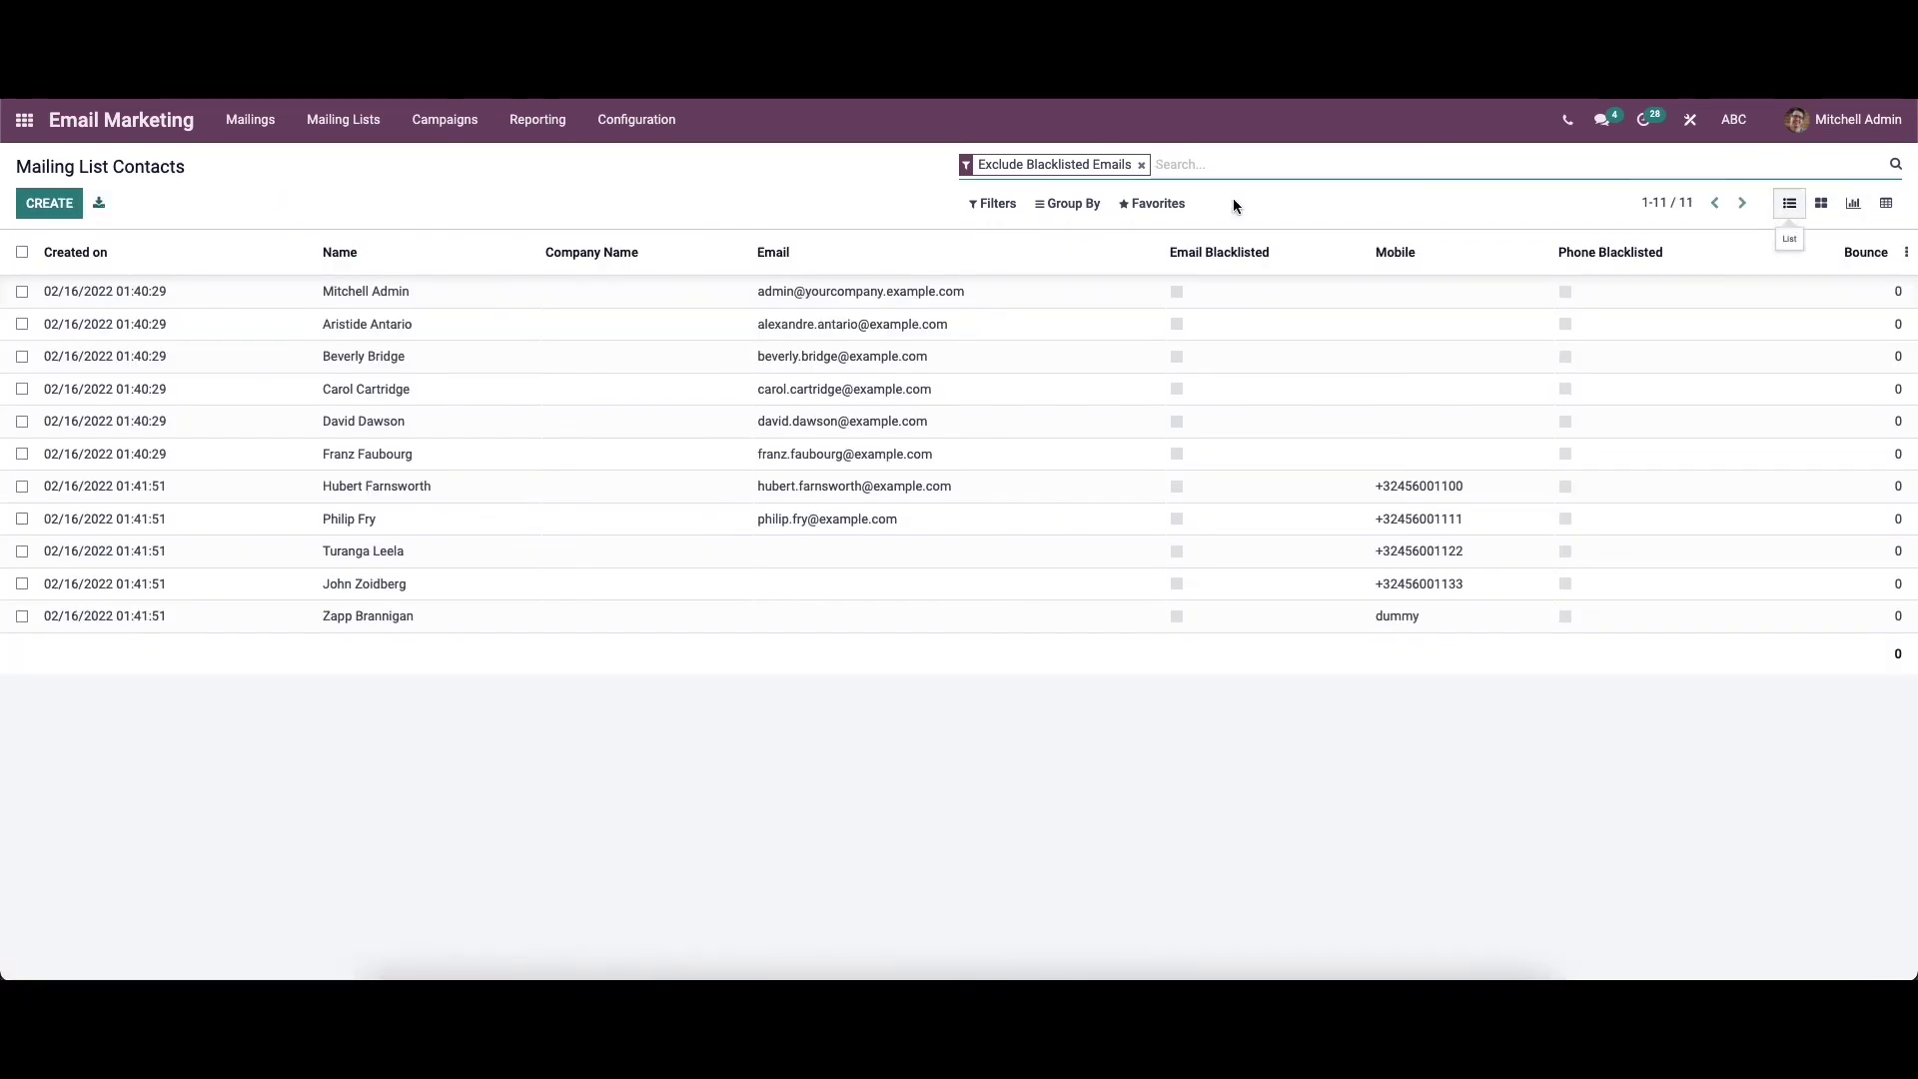
# Examine the contacts' filter and grouping options, including Creation Date and custom groups, and open a blank contact form and discard it
pyautogui.click(997, 205)
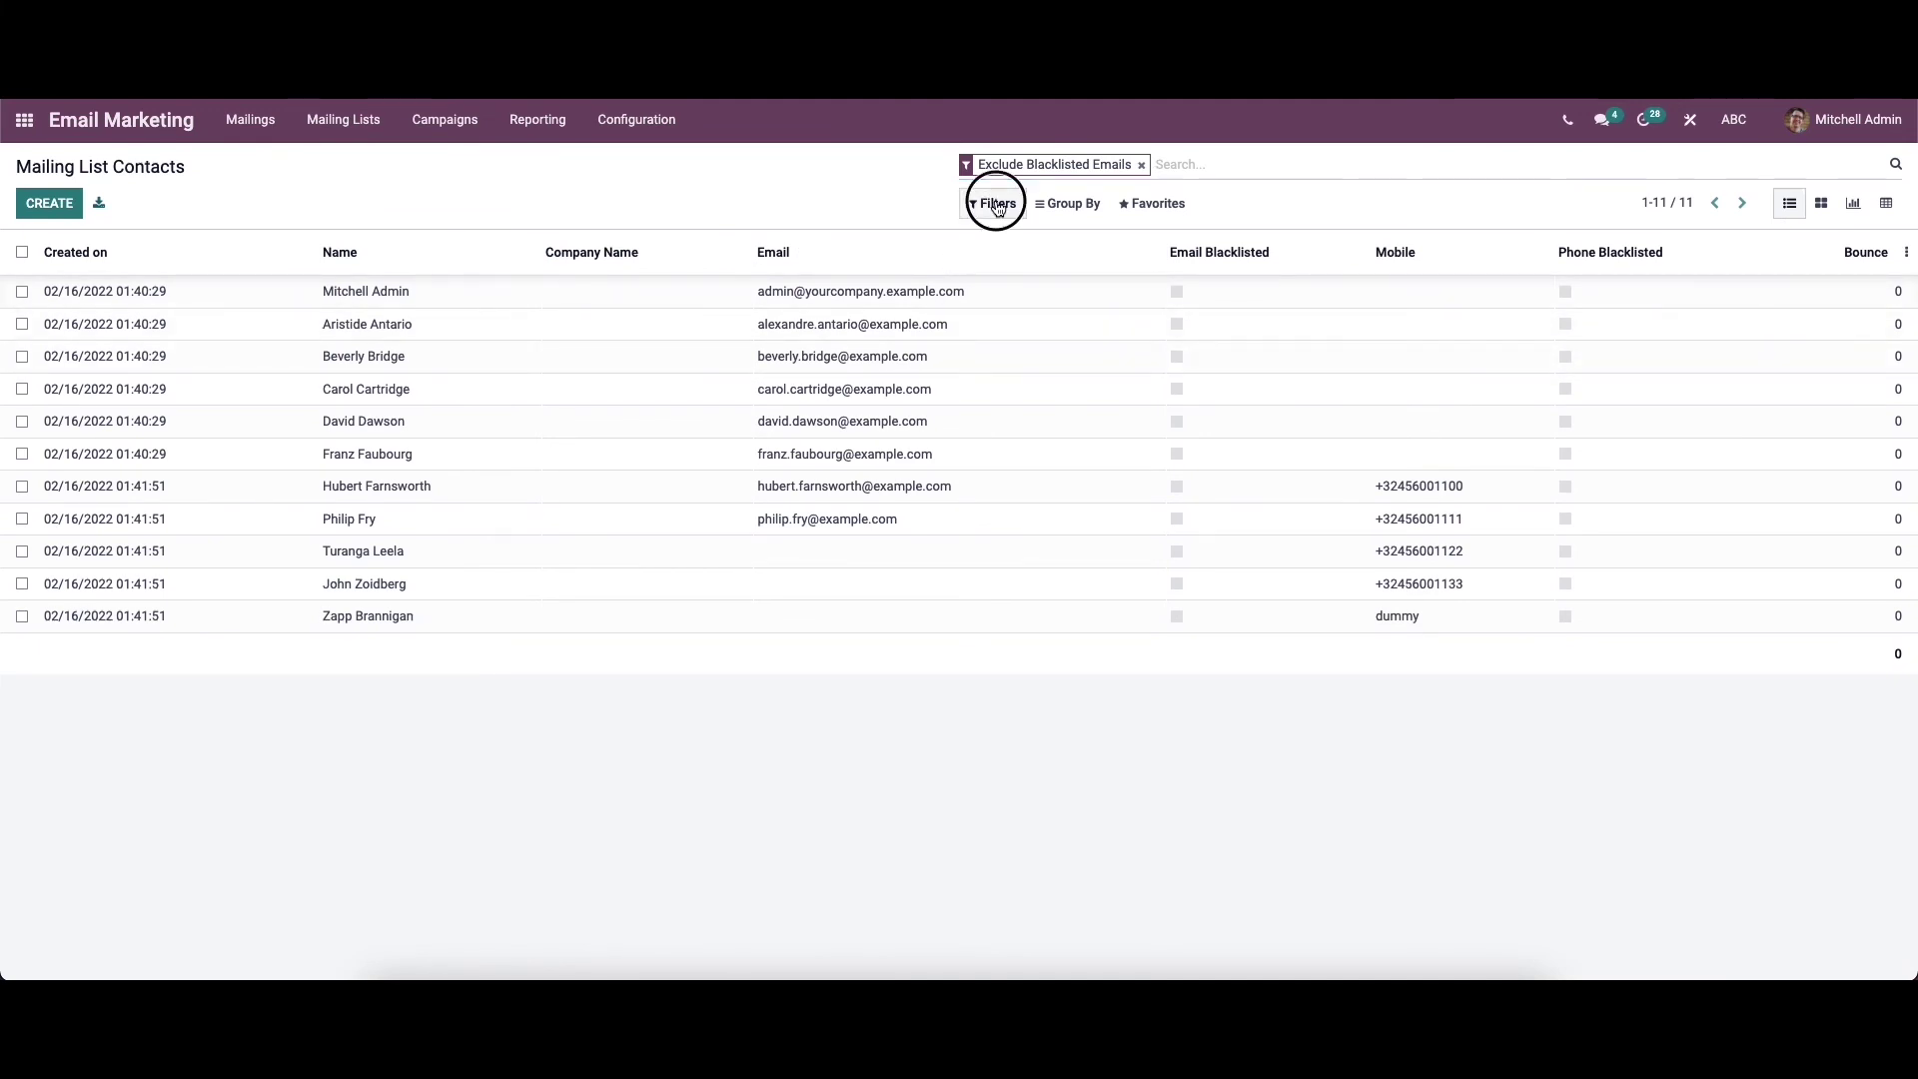
pyautogui.click(1011, 238)
pyautogui.click(1009, 238)
pyautogui.click(995, 204)
pyautogui.click(1066, 210)
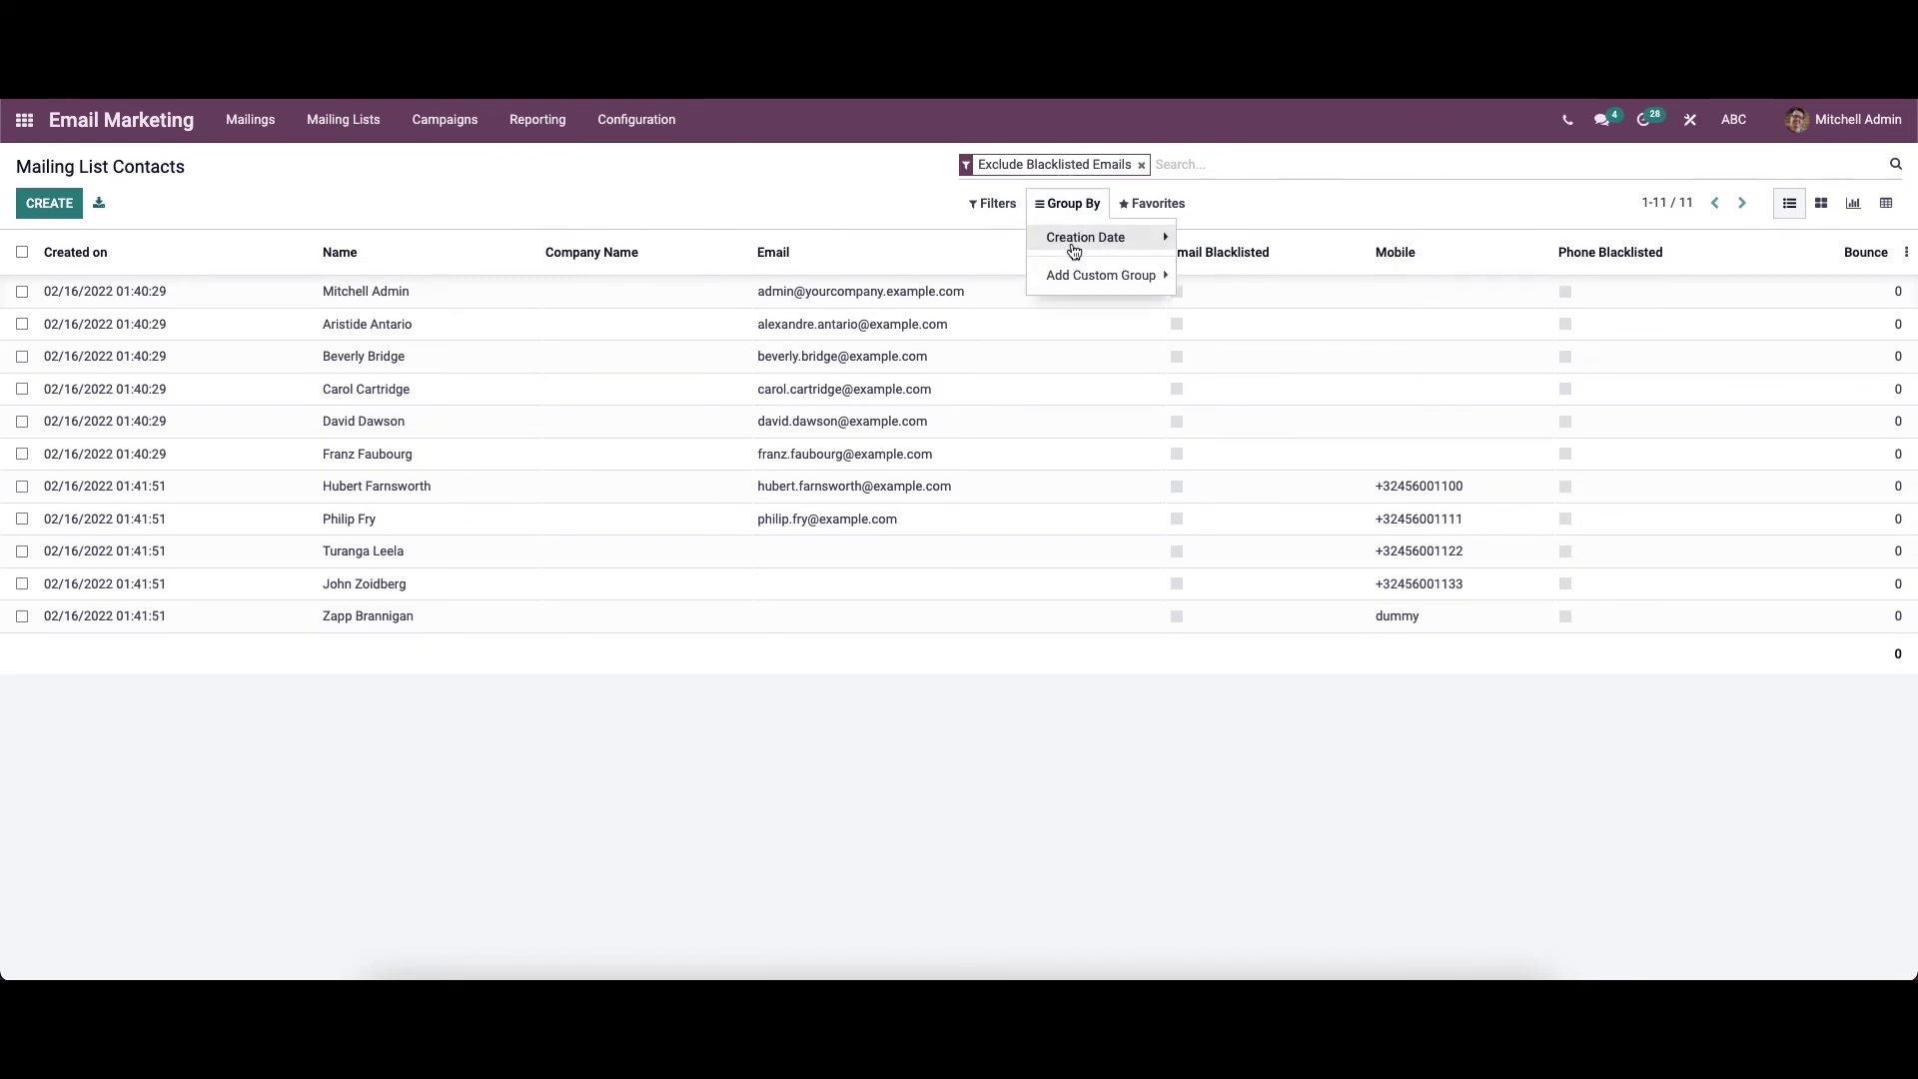
pyautogui.click(1069, 238)
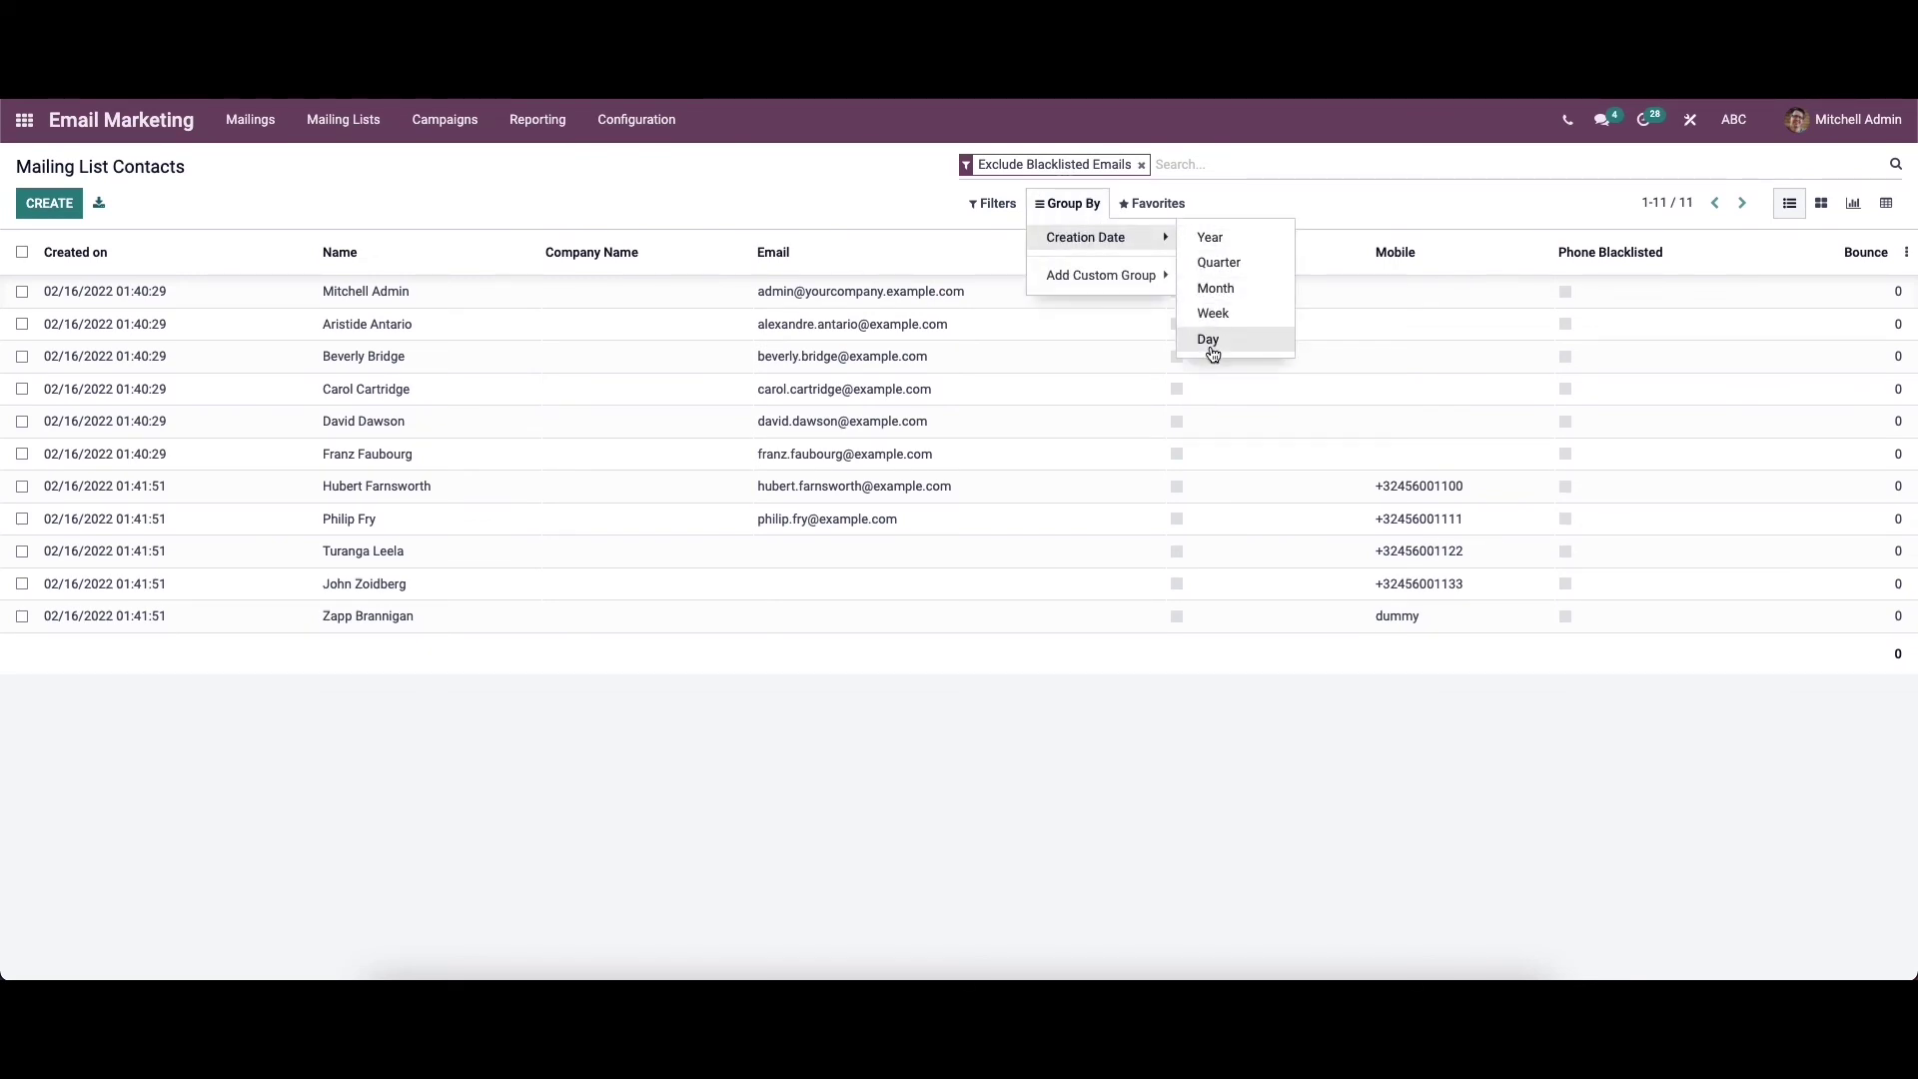
pyautogui.click(1155, 285)
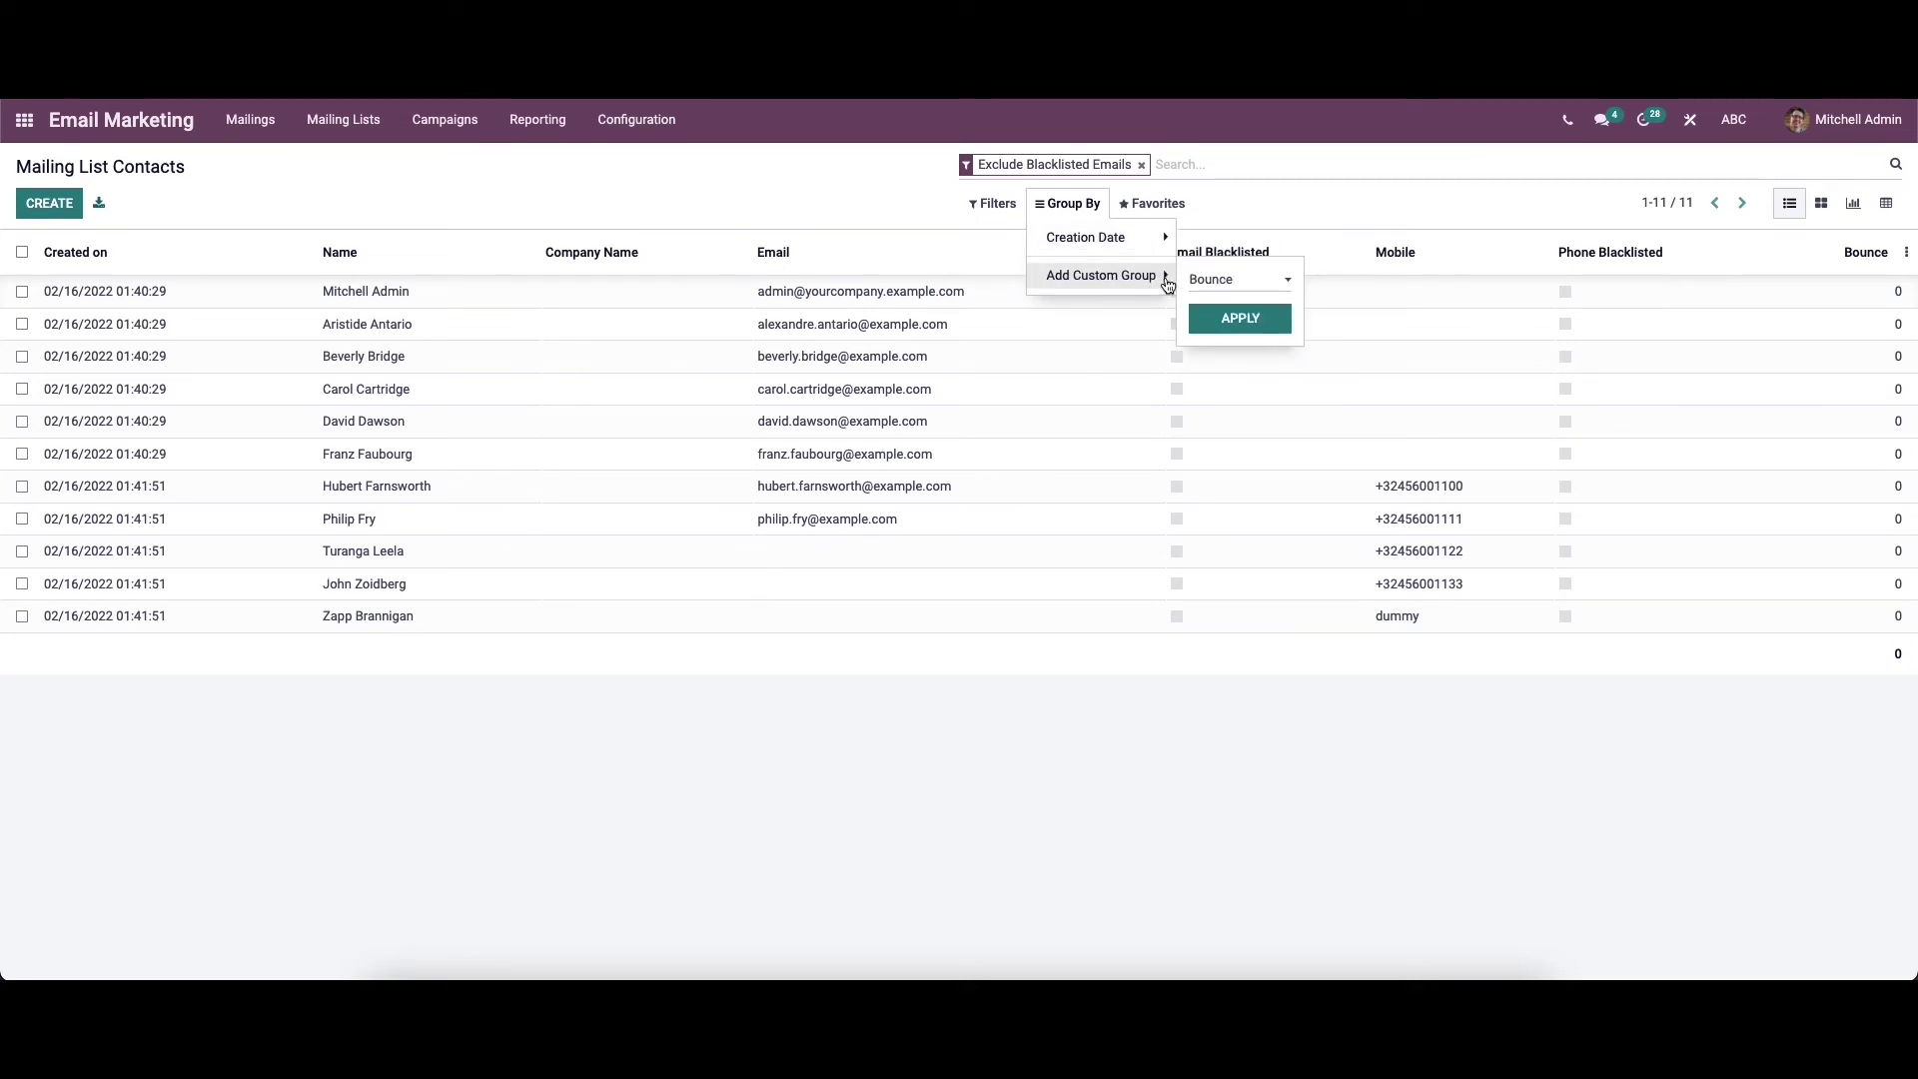
pyautogui.click(905, 200)
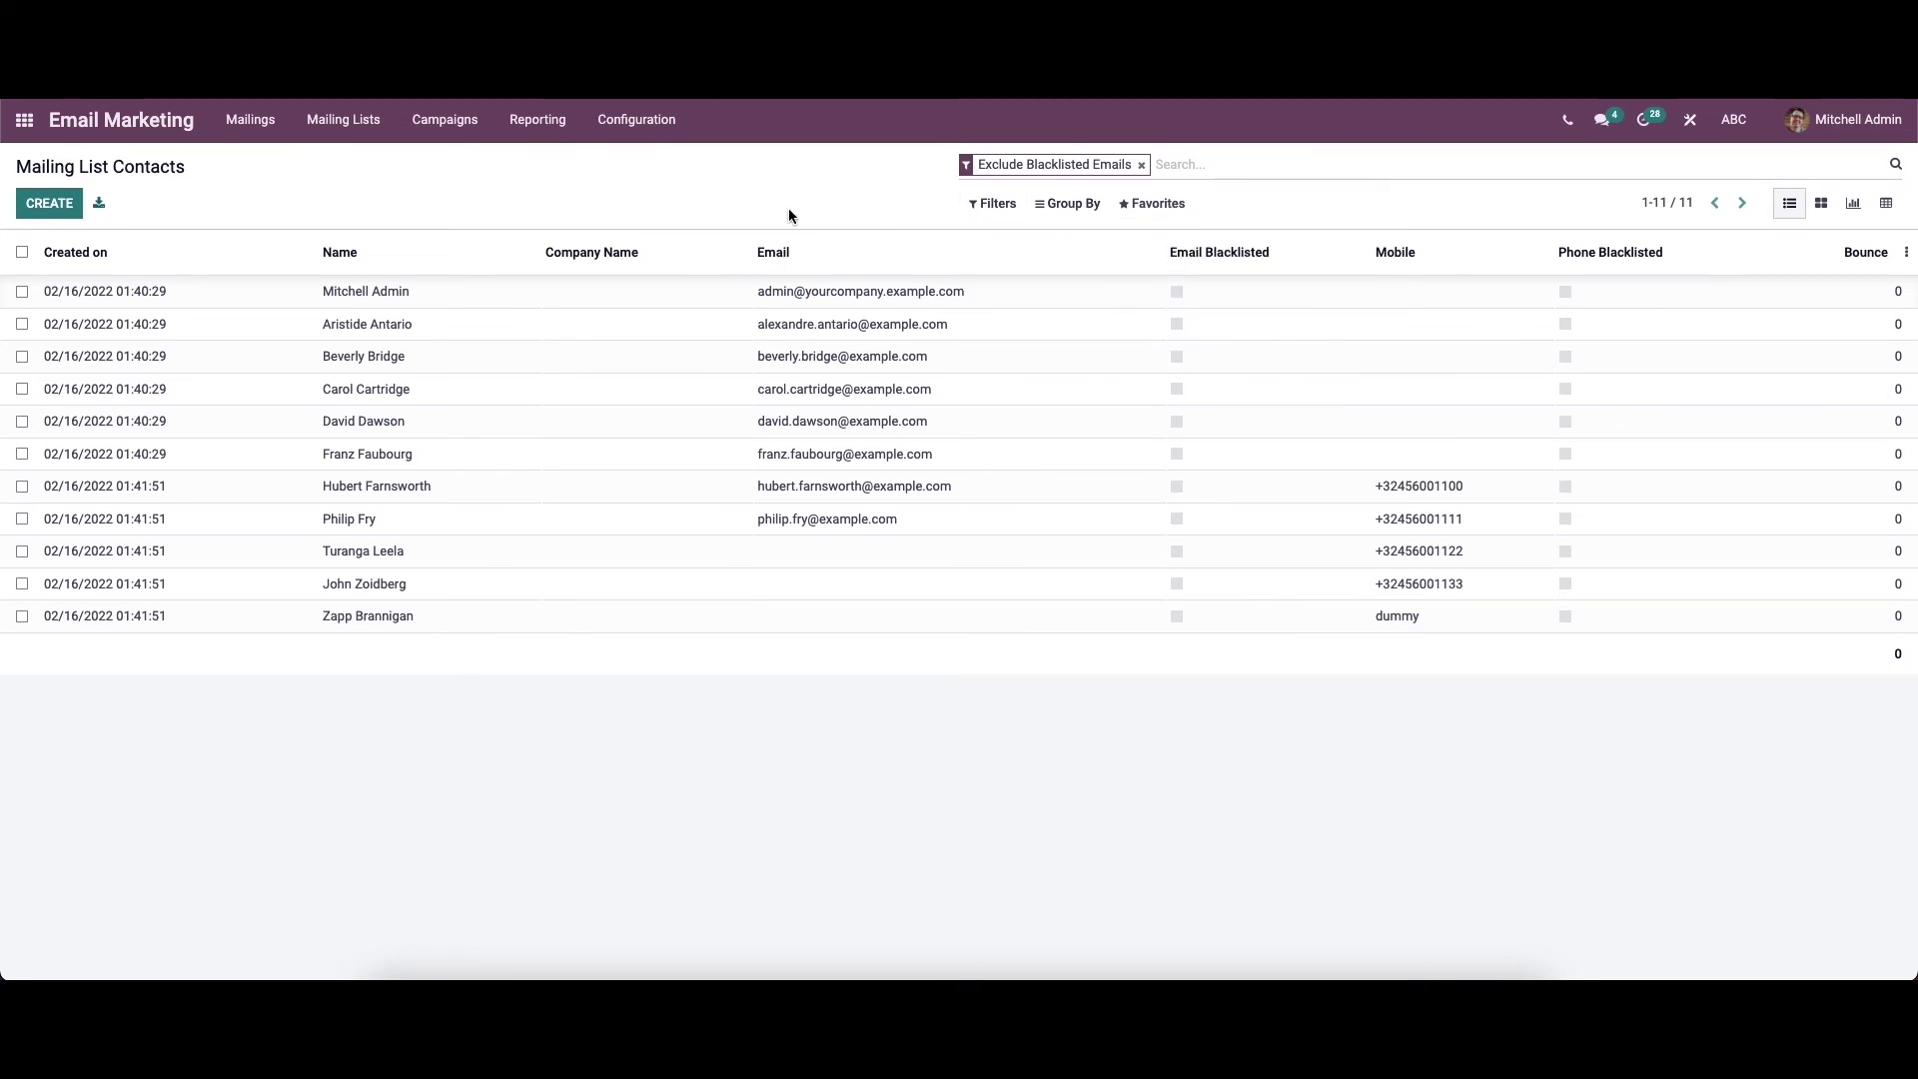
pyautogui.click(42, 205)
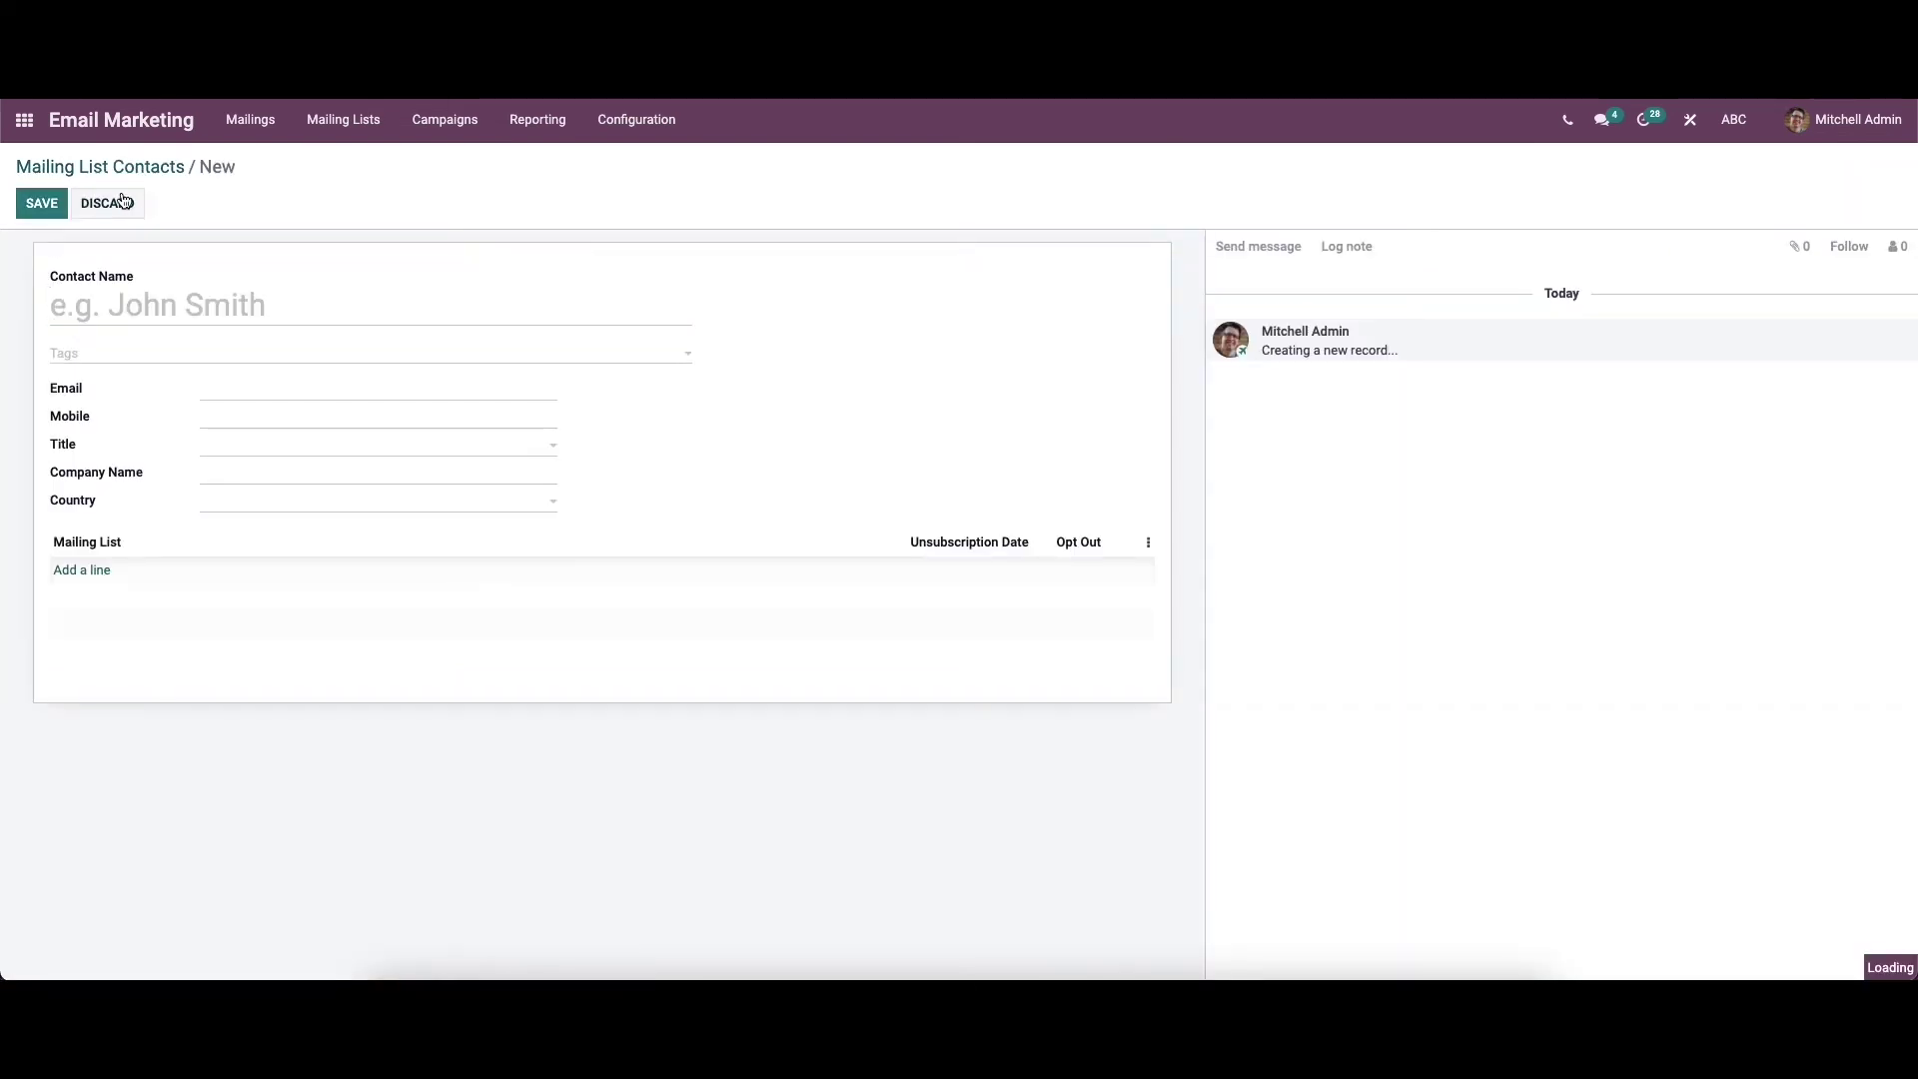
pyautogui.click(106, 202)
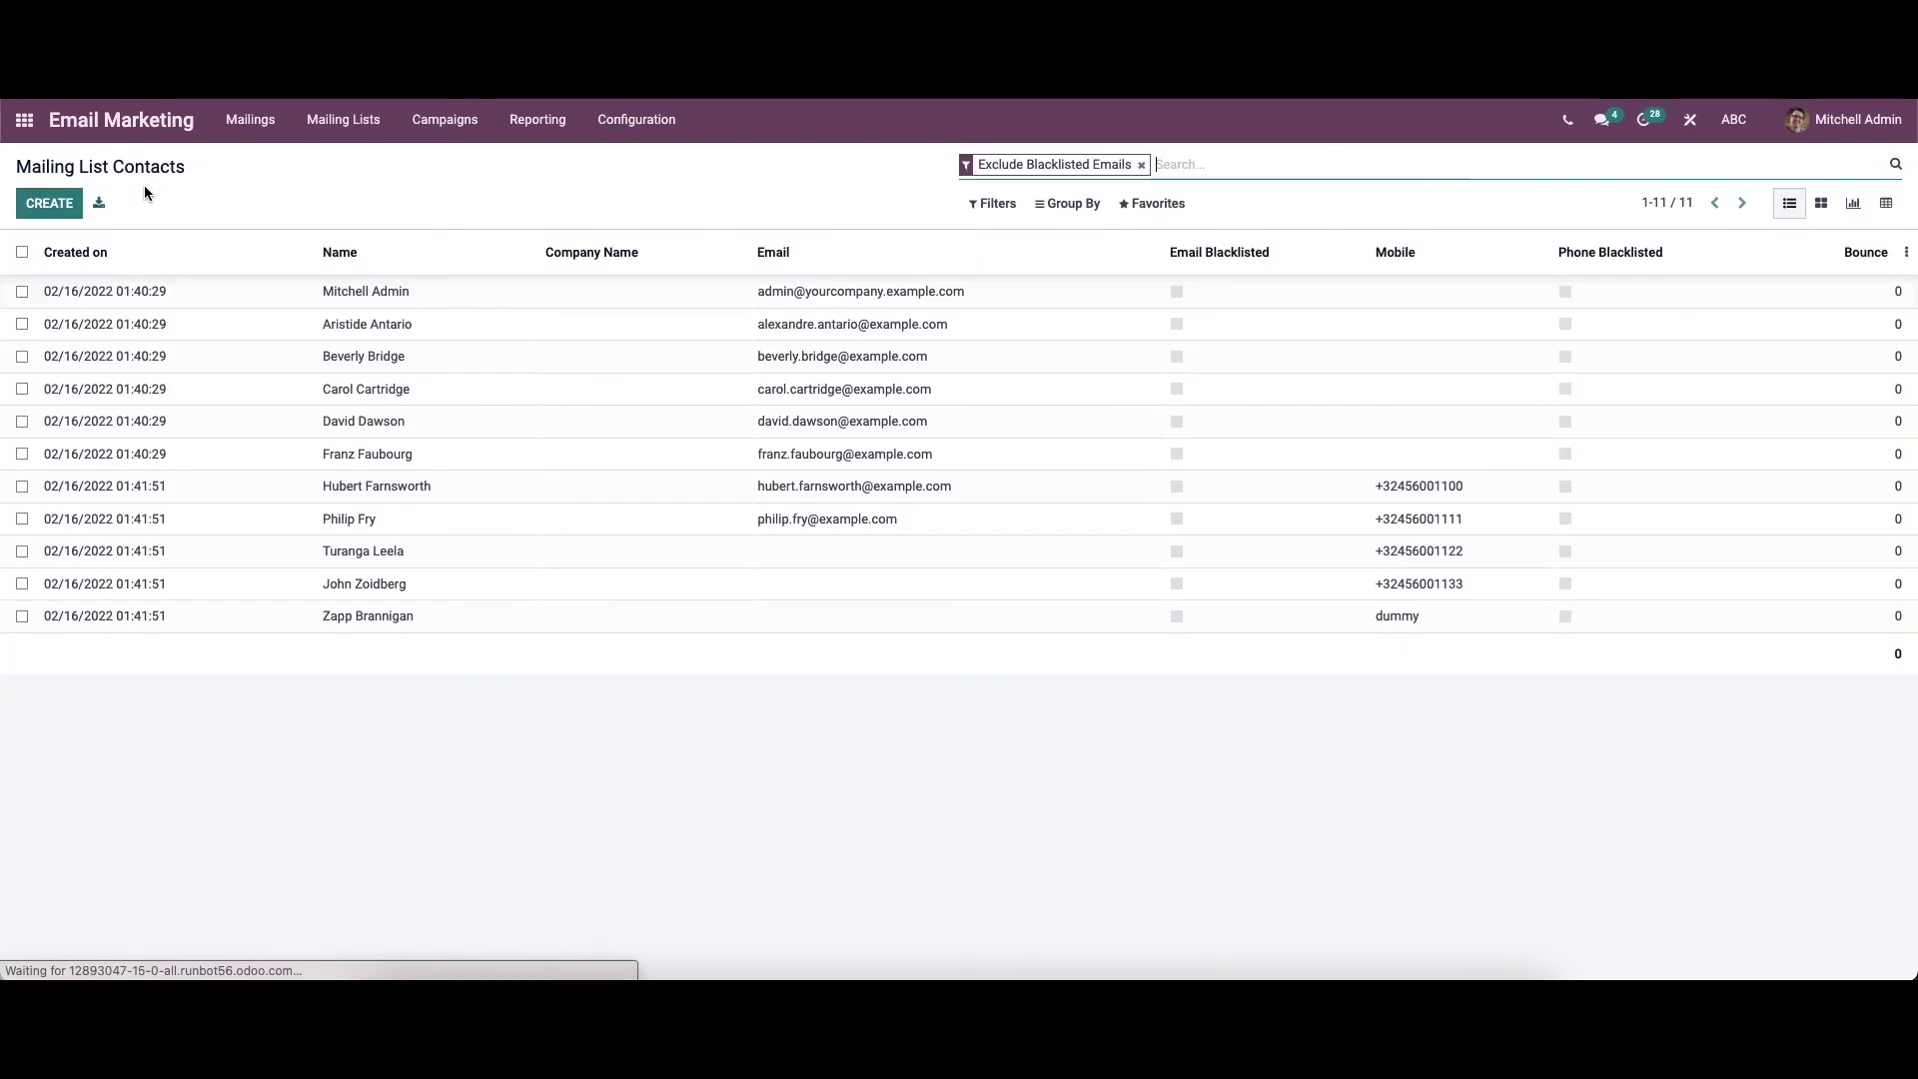
# Examine the campaigns in kanban and list views, and return to the kanban view
pyautogui.click(452, 120)
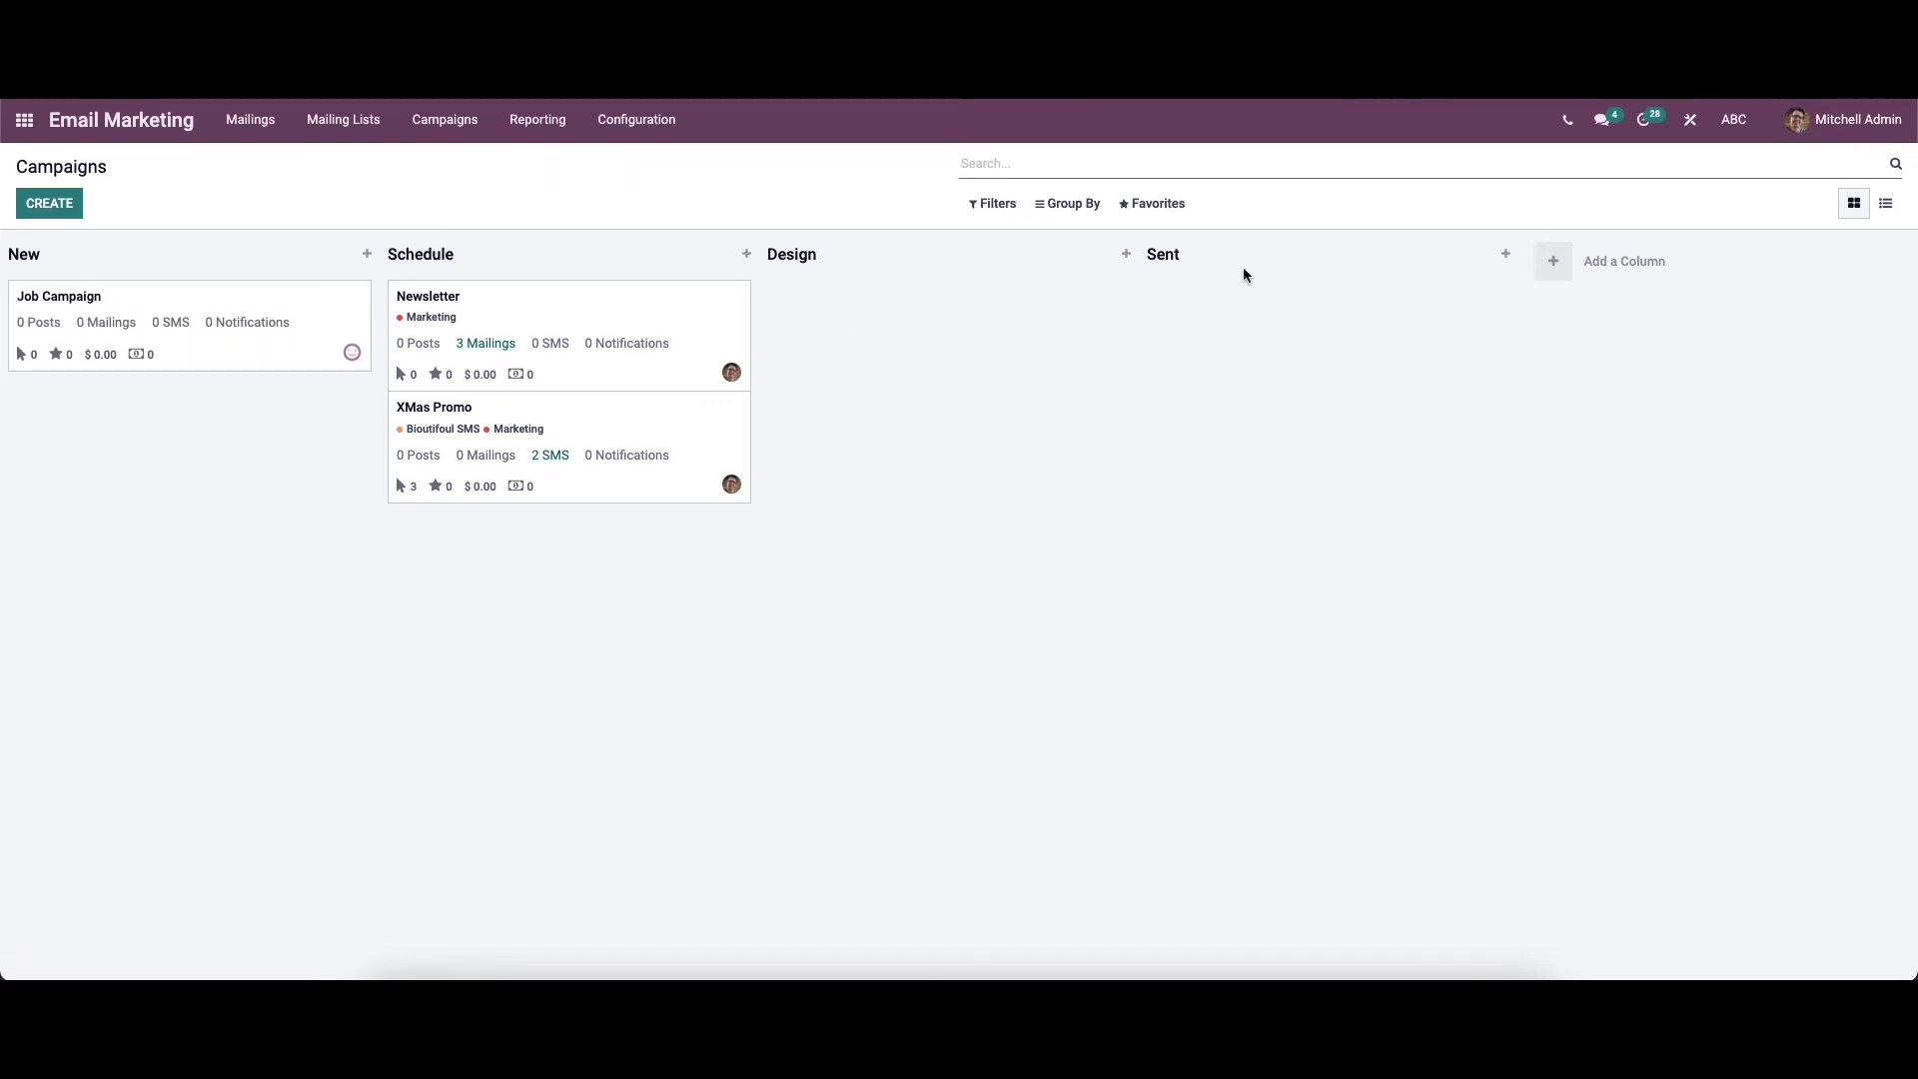
pyautogui.click(1889, 203)
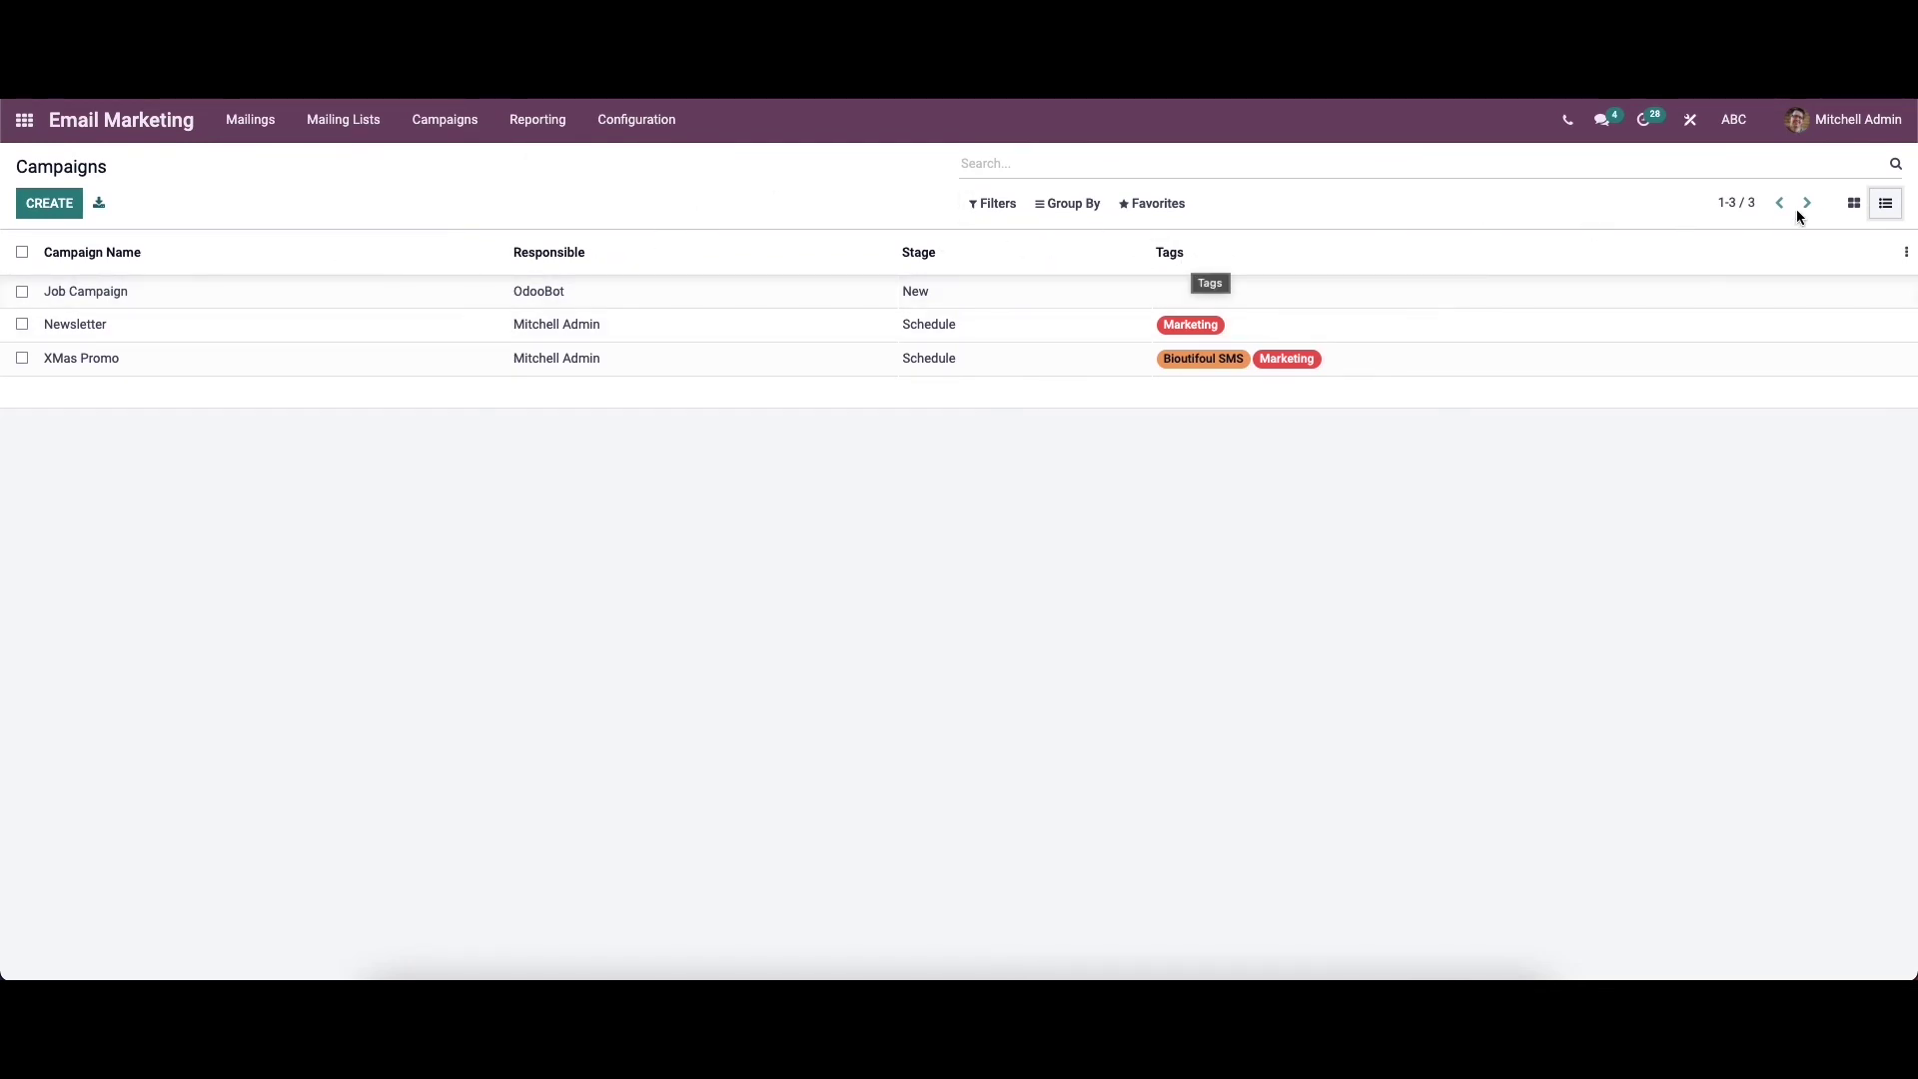
pyautogui.click(1853, 203)
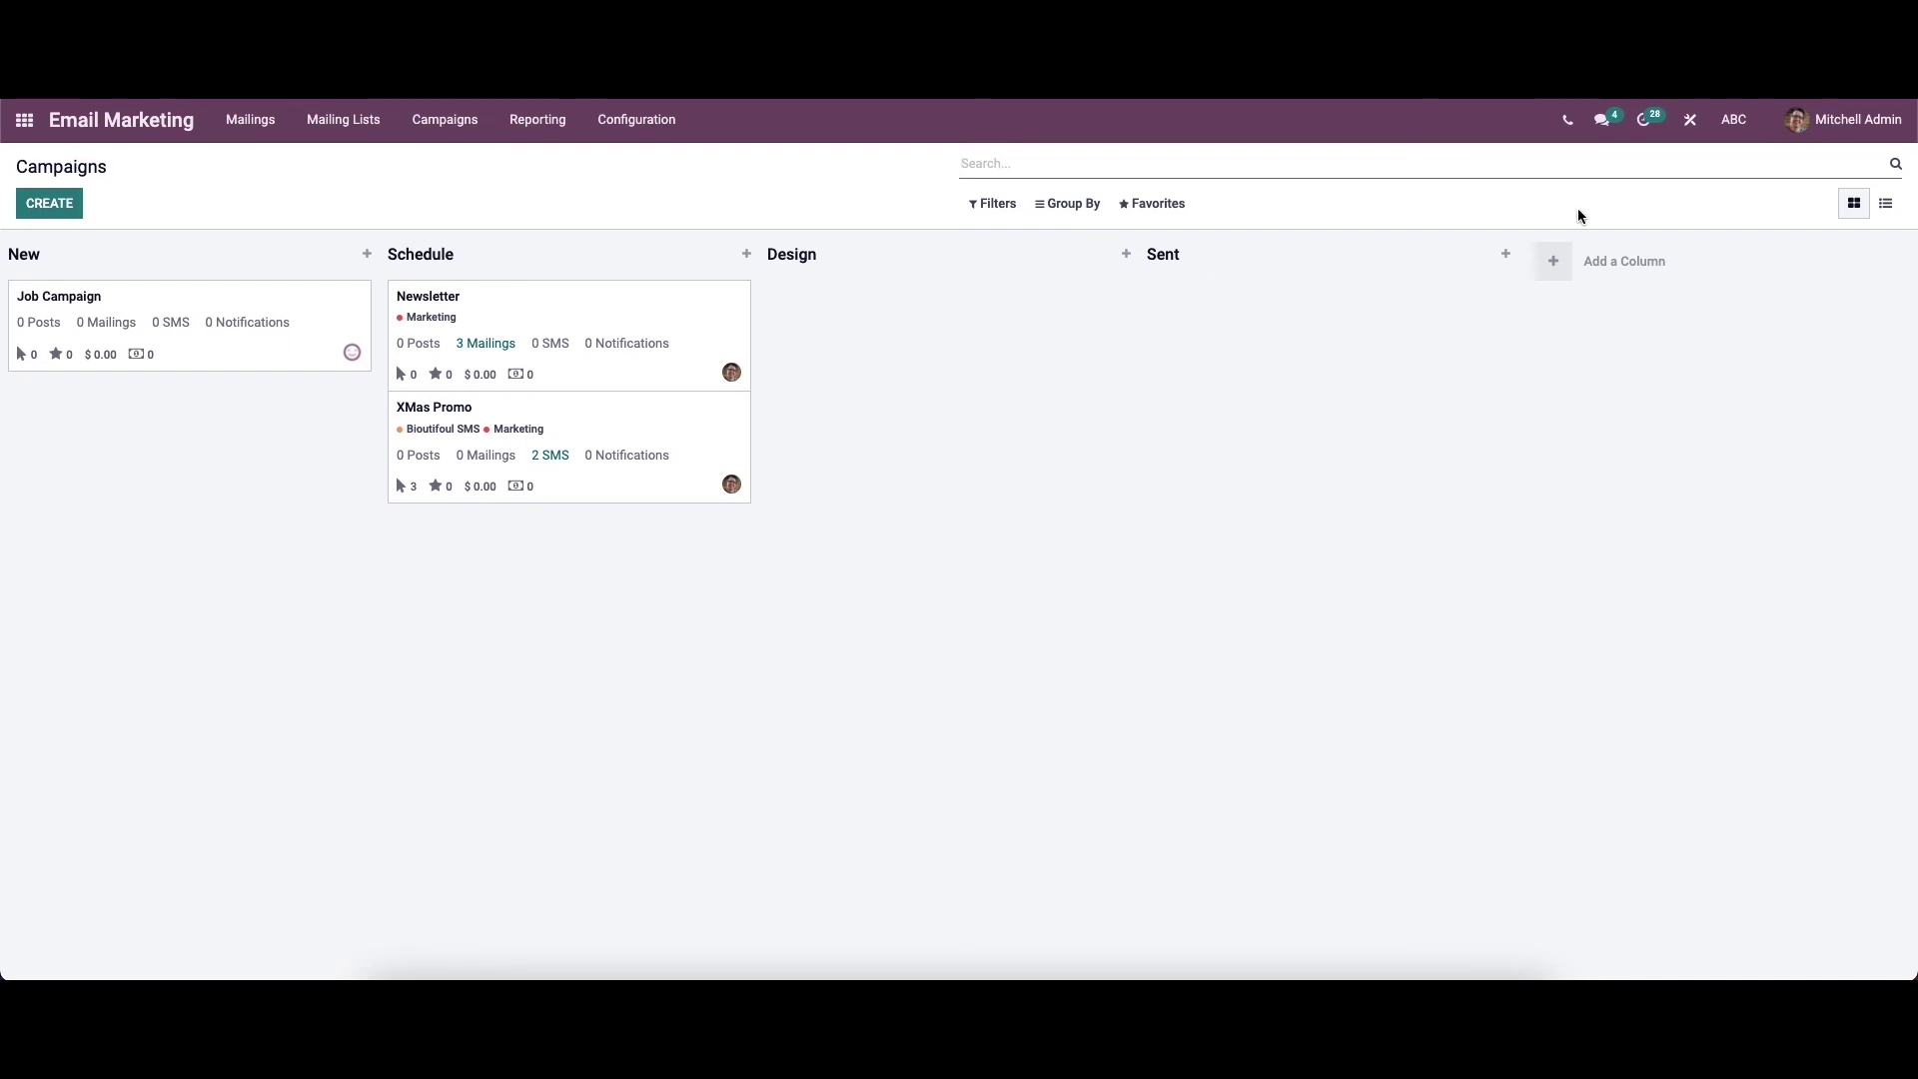
# Examine the example stage flows for a new campaign column, including Event-driven Flow and Soft-Launch Flow
pyautogui.click(1554, 261)
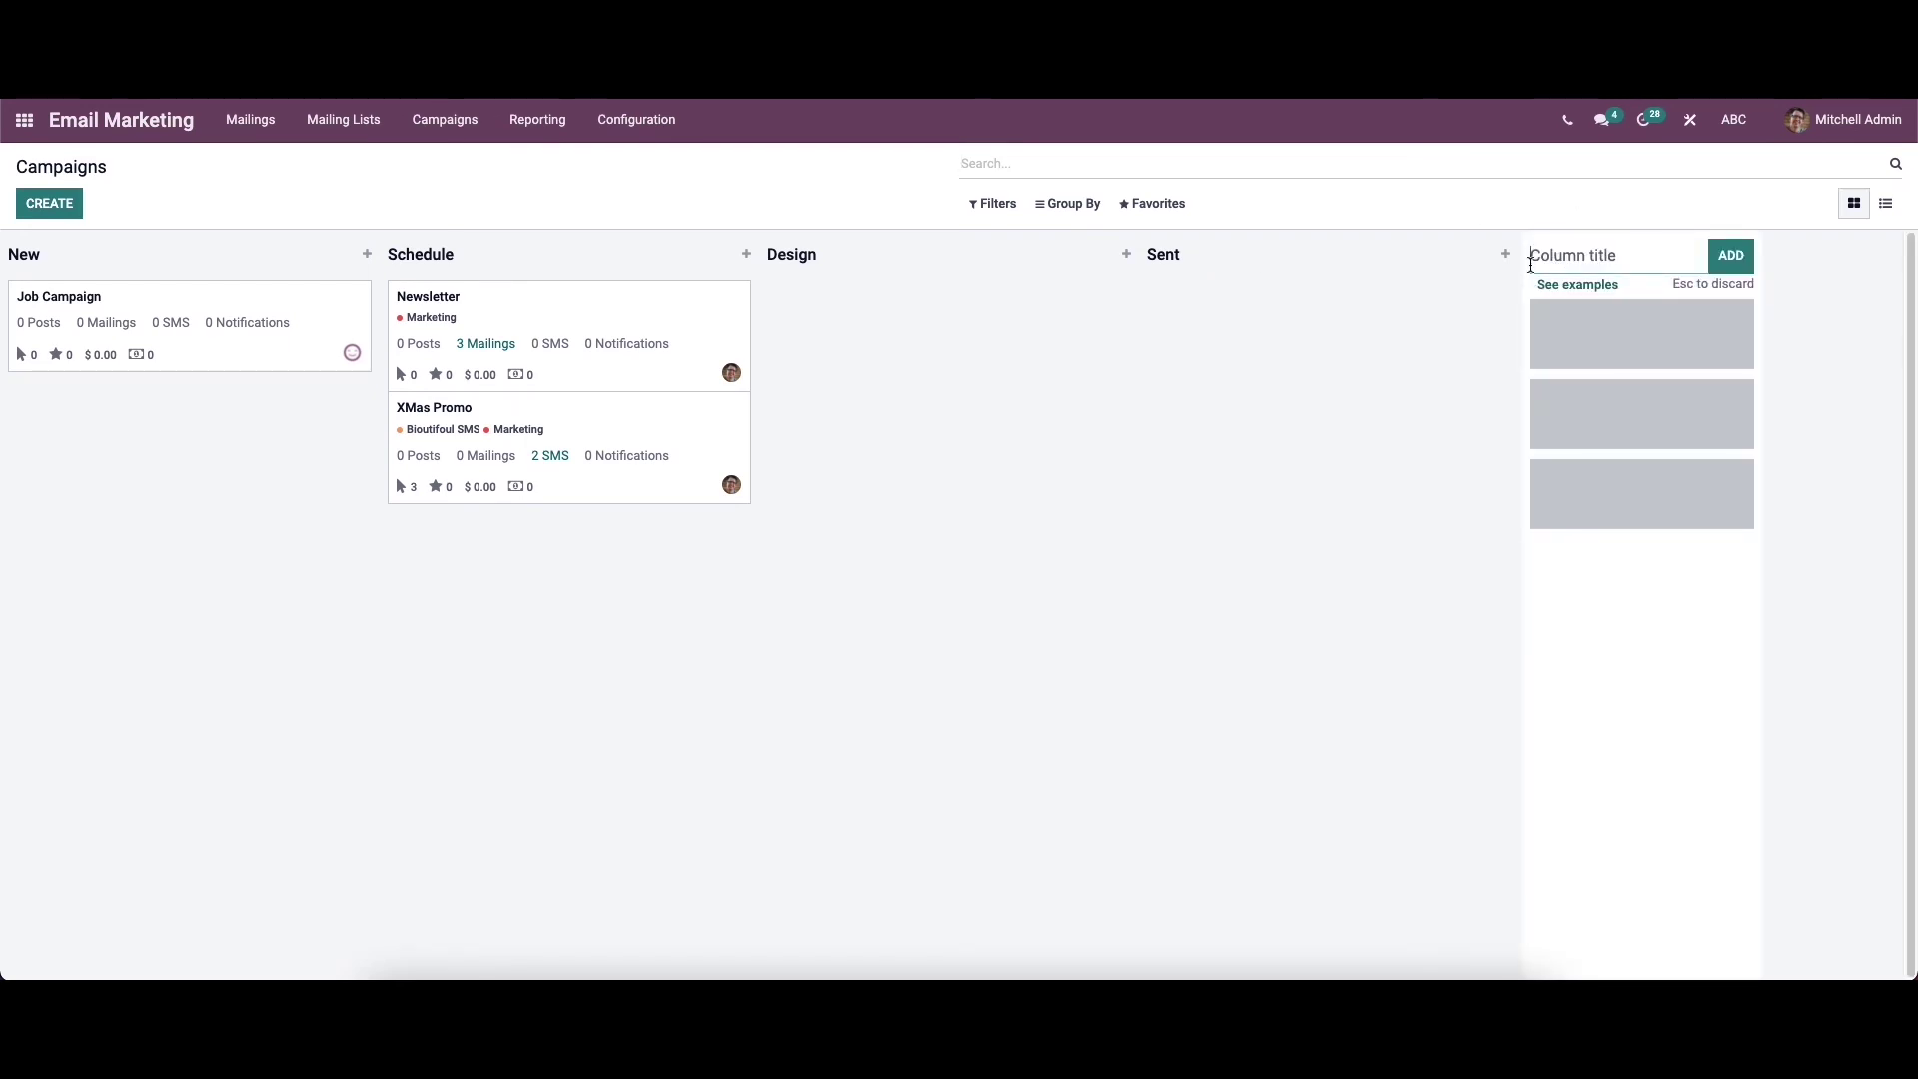
pyautogui.click(1449, 287)
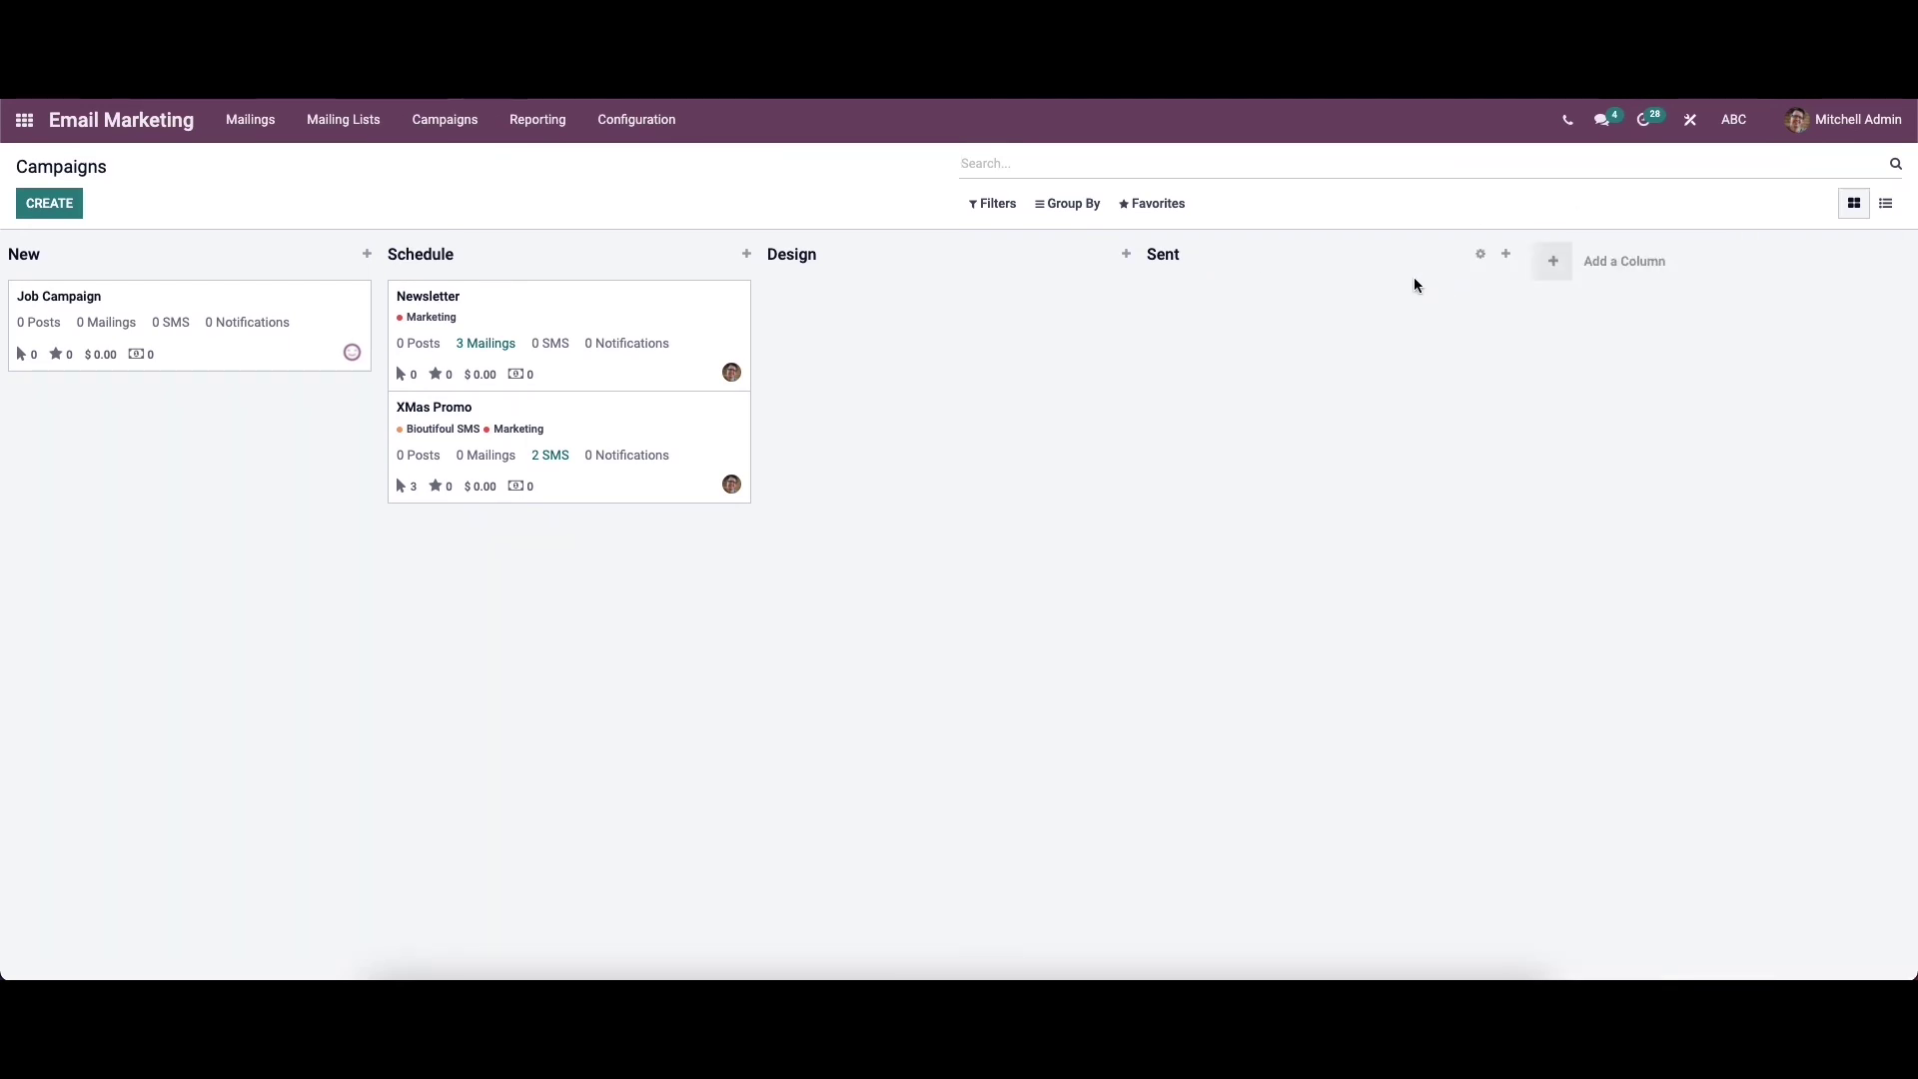
pyautogui.click(1554, 259)
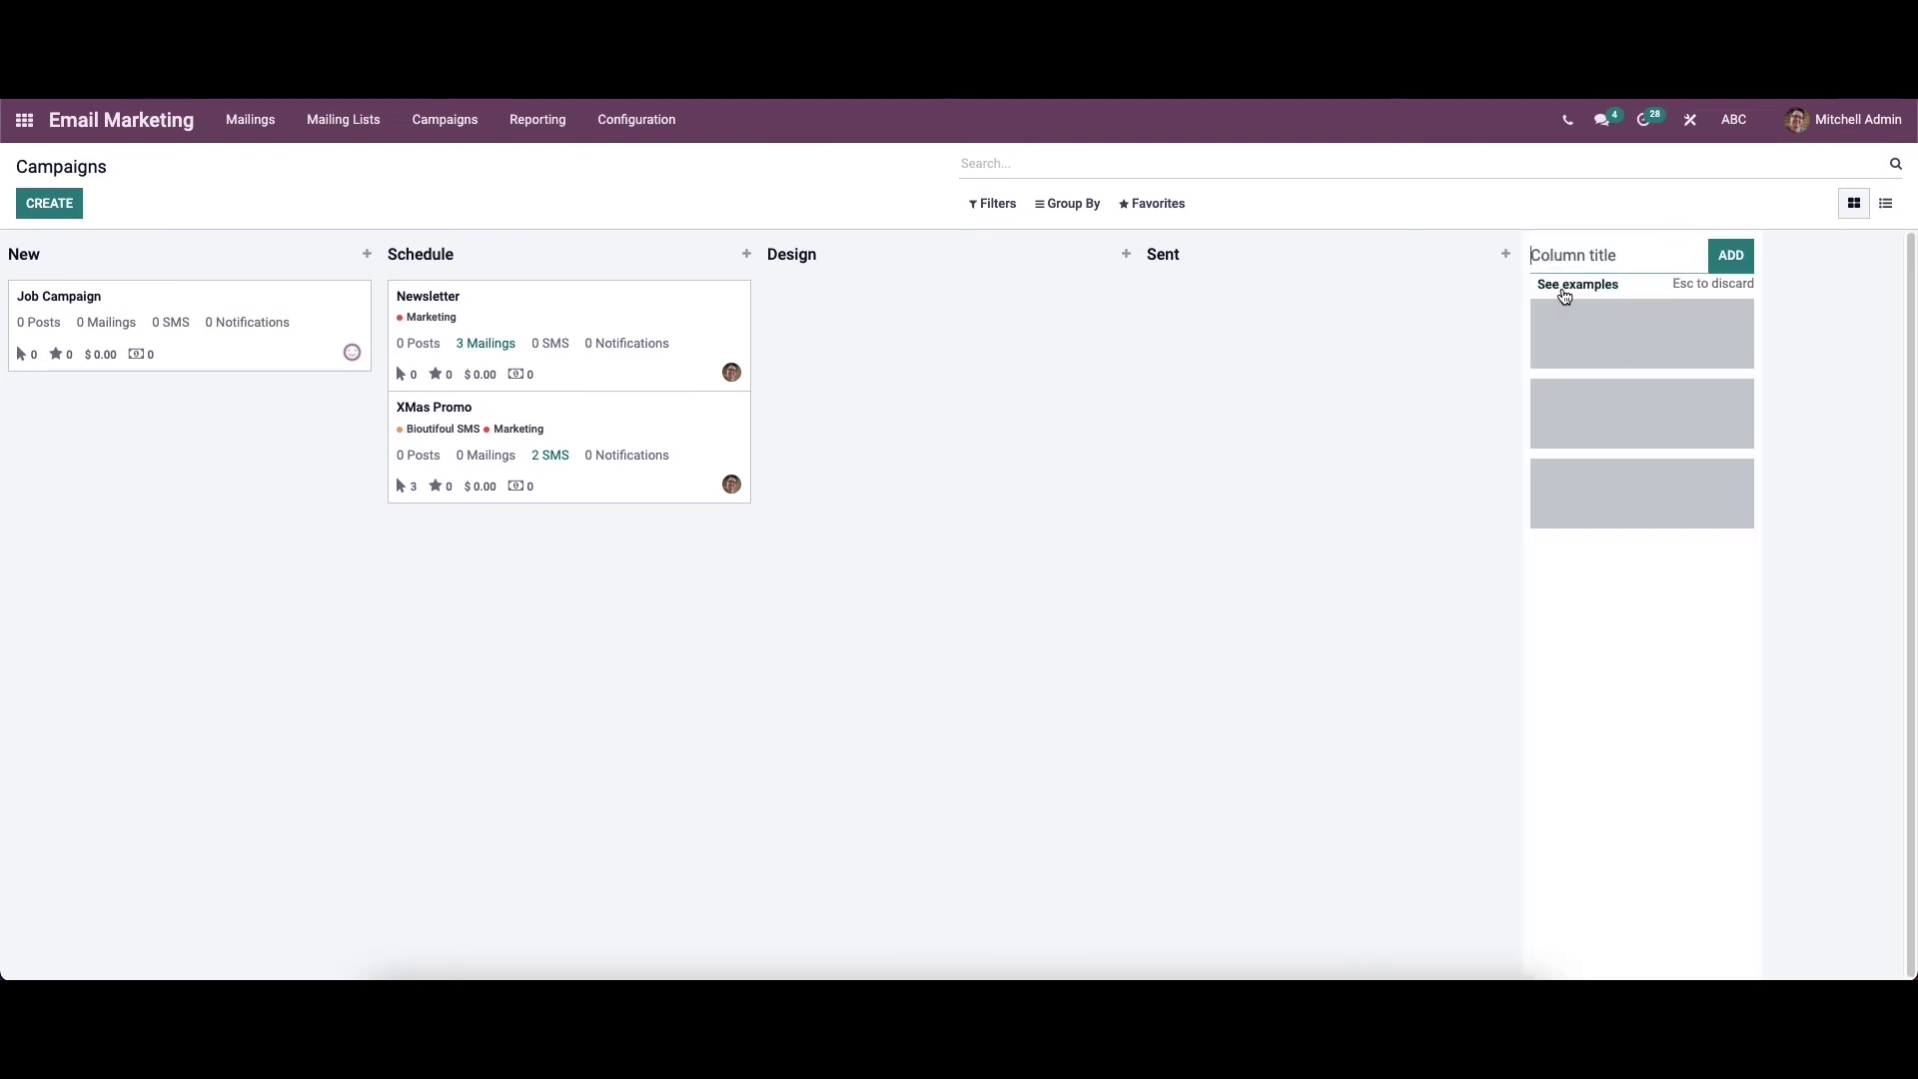
pyautogui.click(1564, 285)
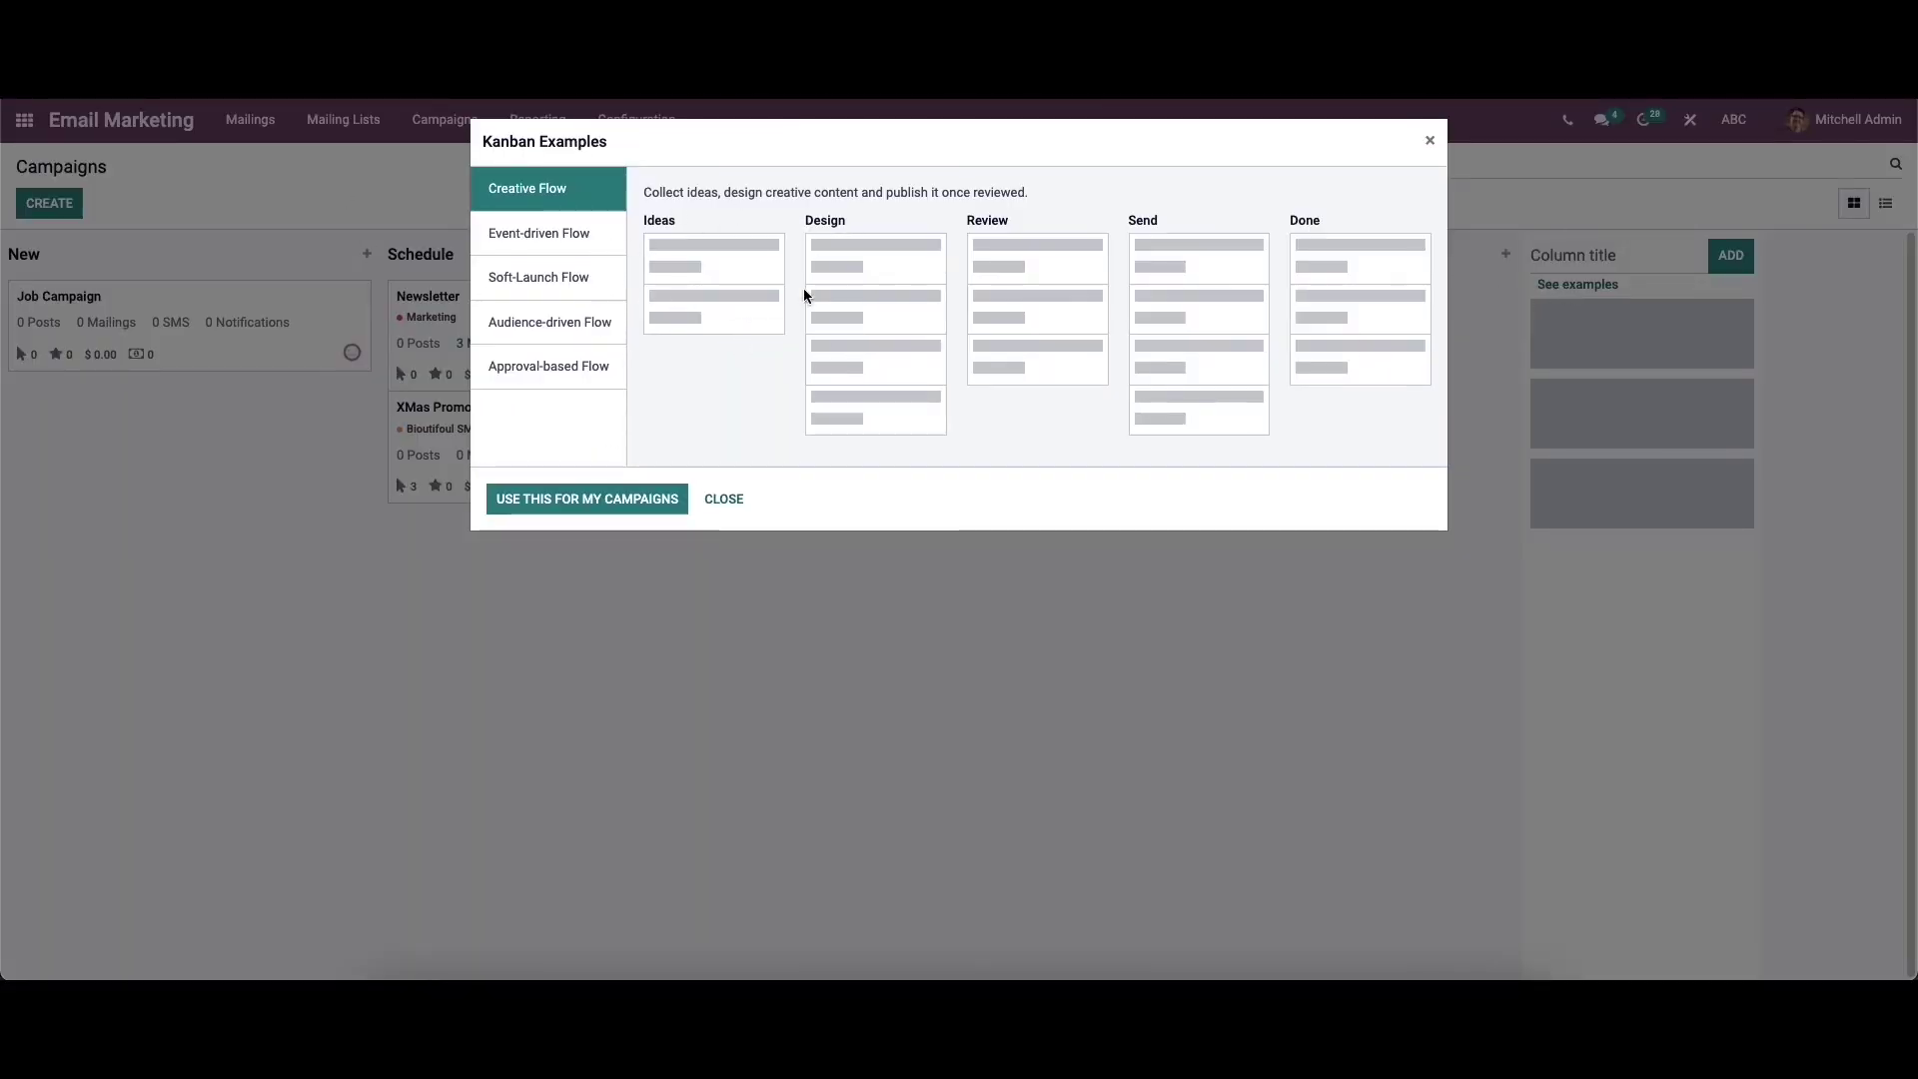
pyautogui.click(586, 239)
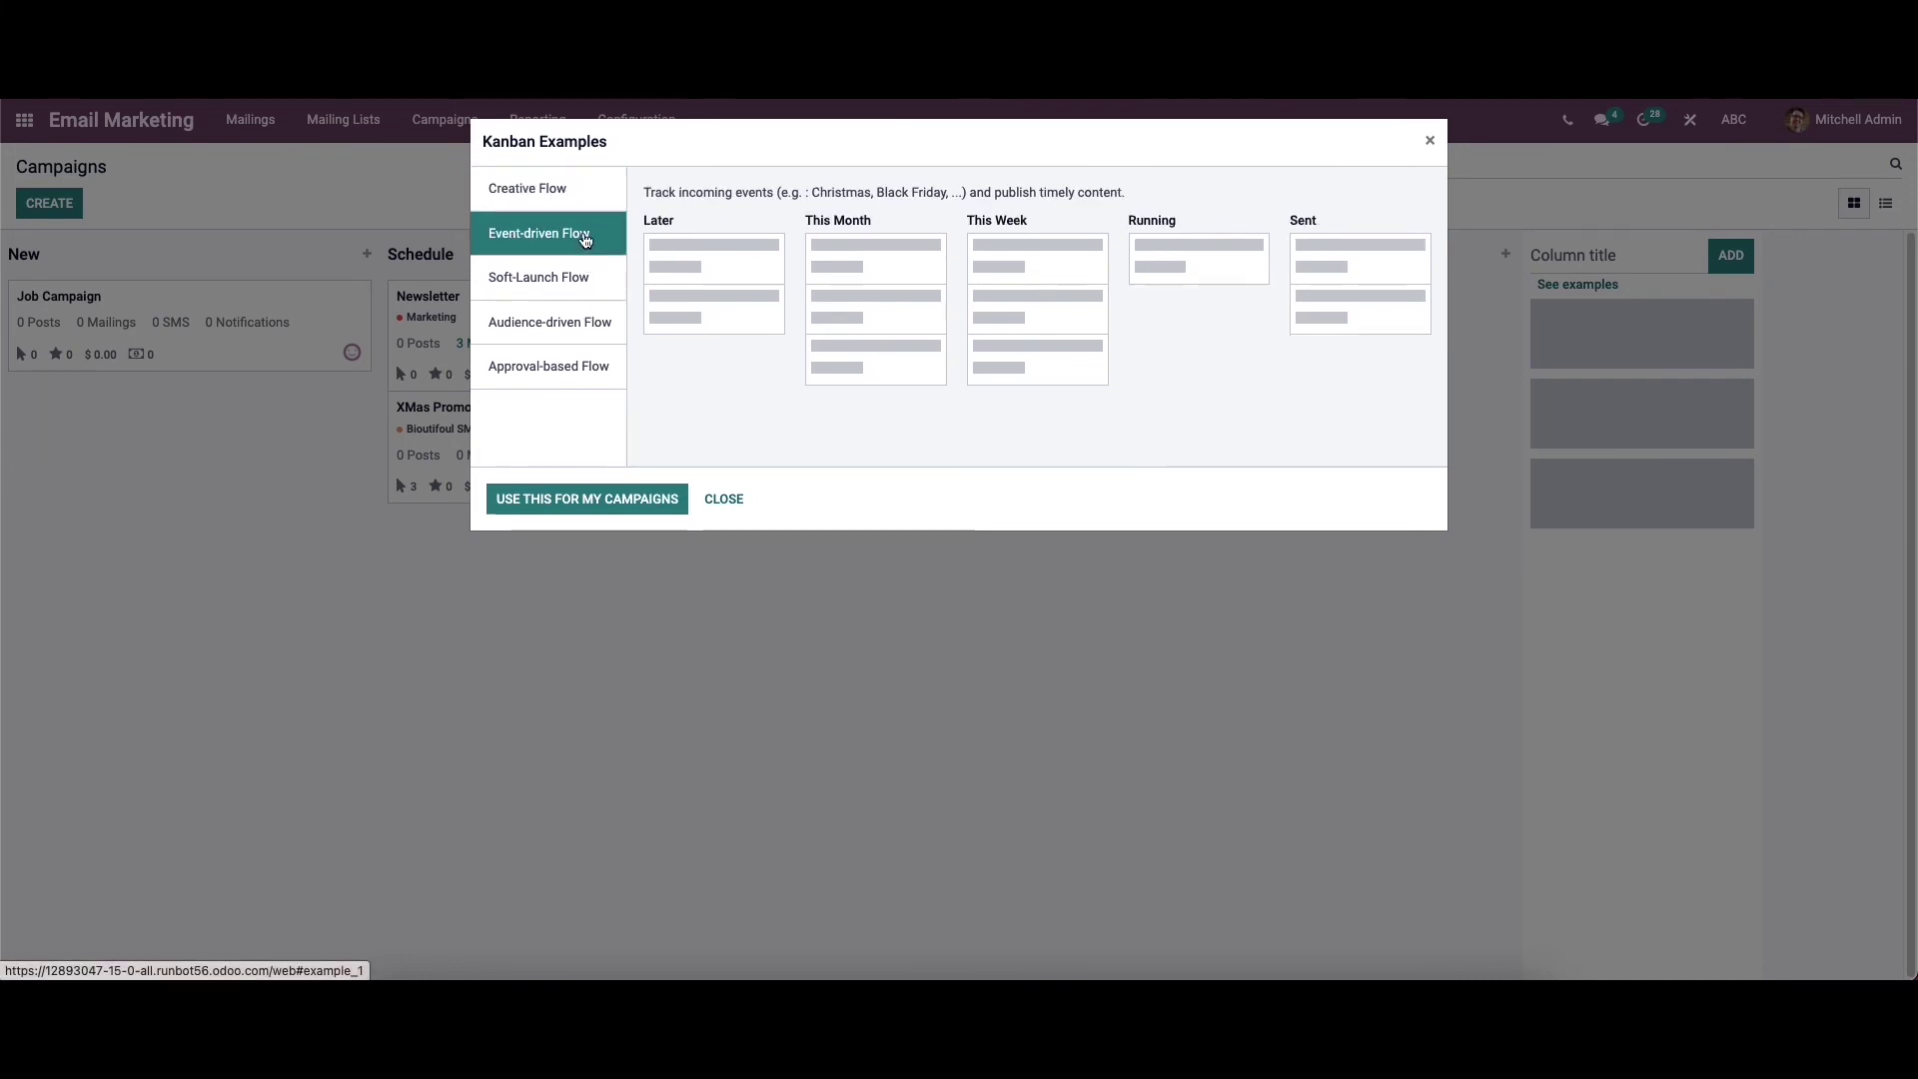
pyautogui.click(582, 280)
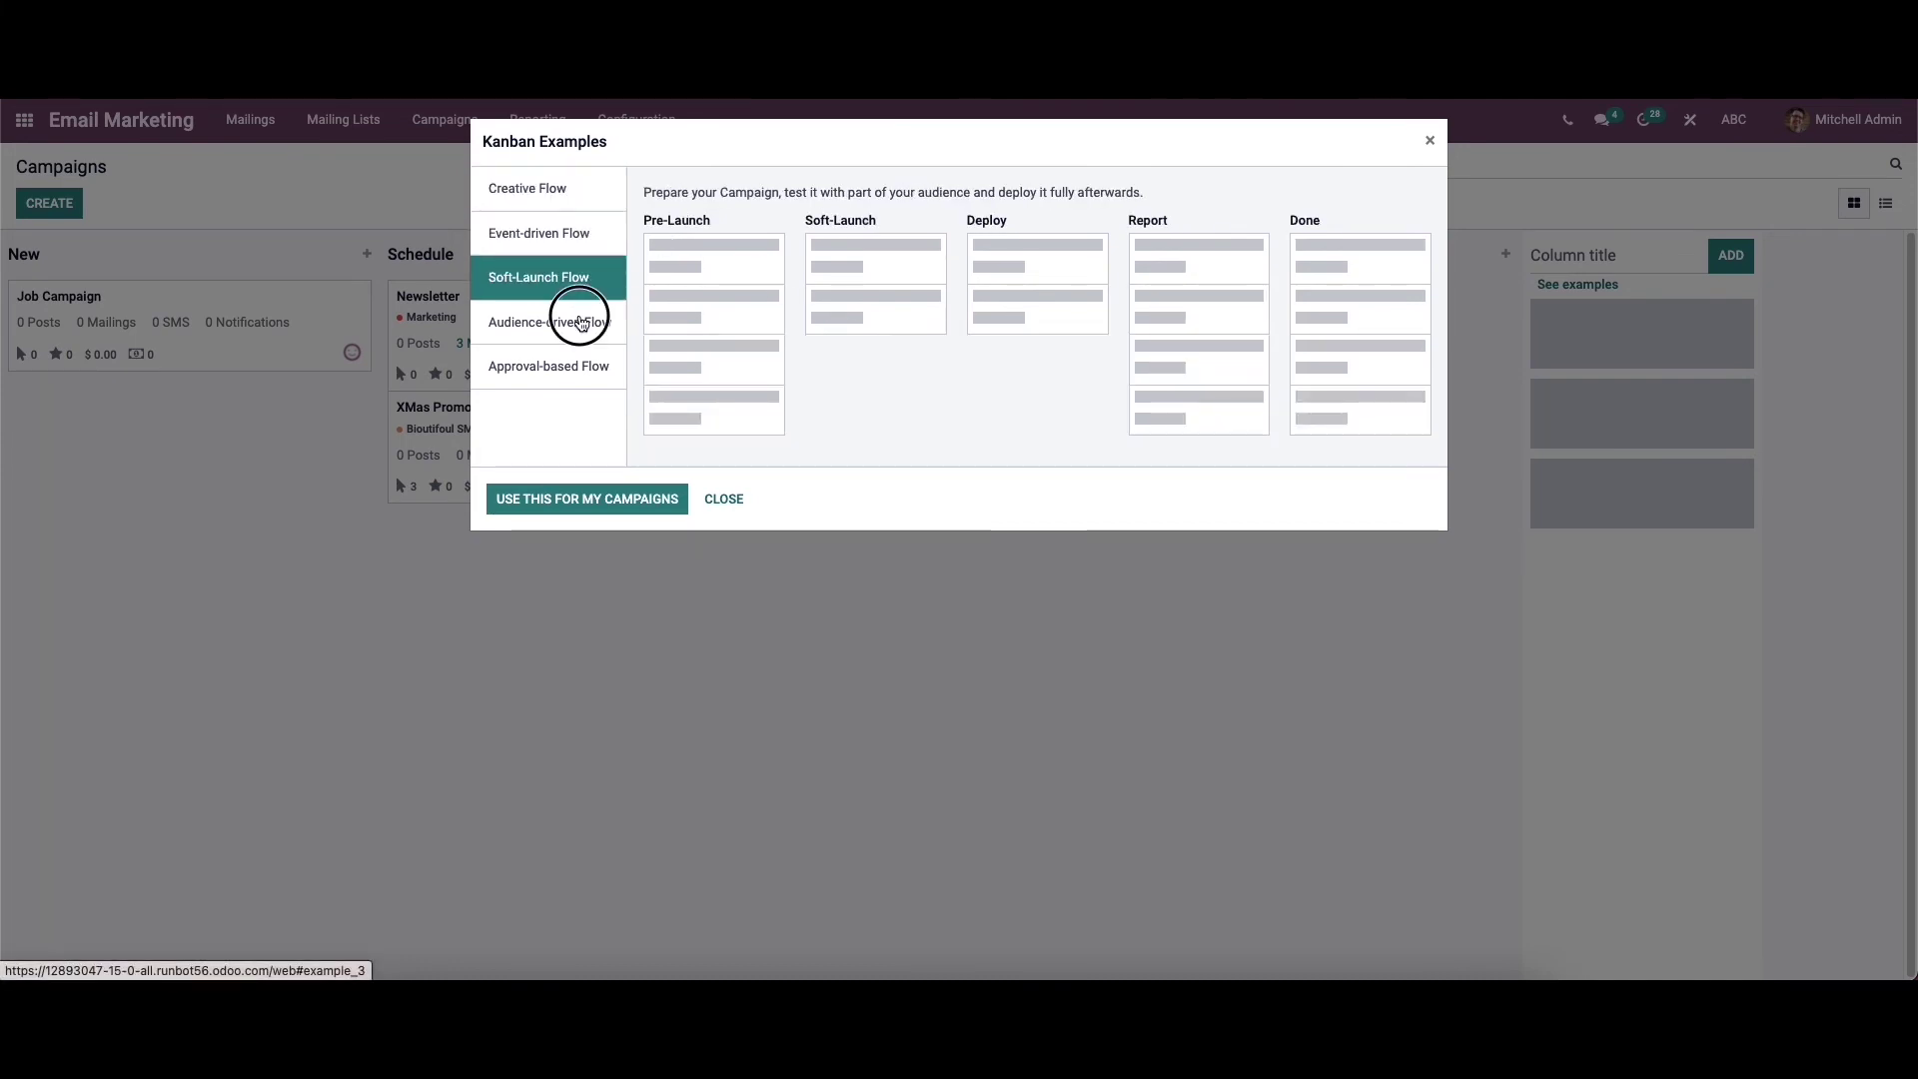
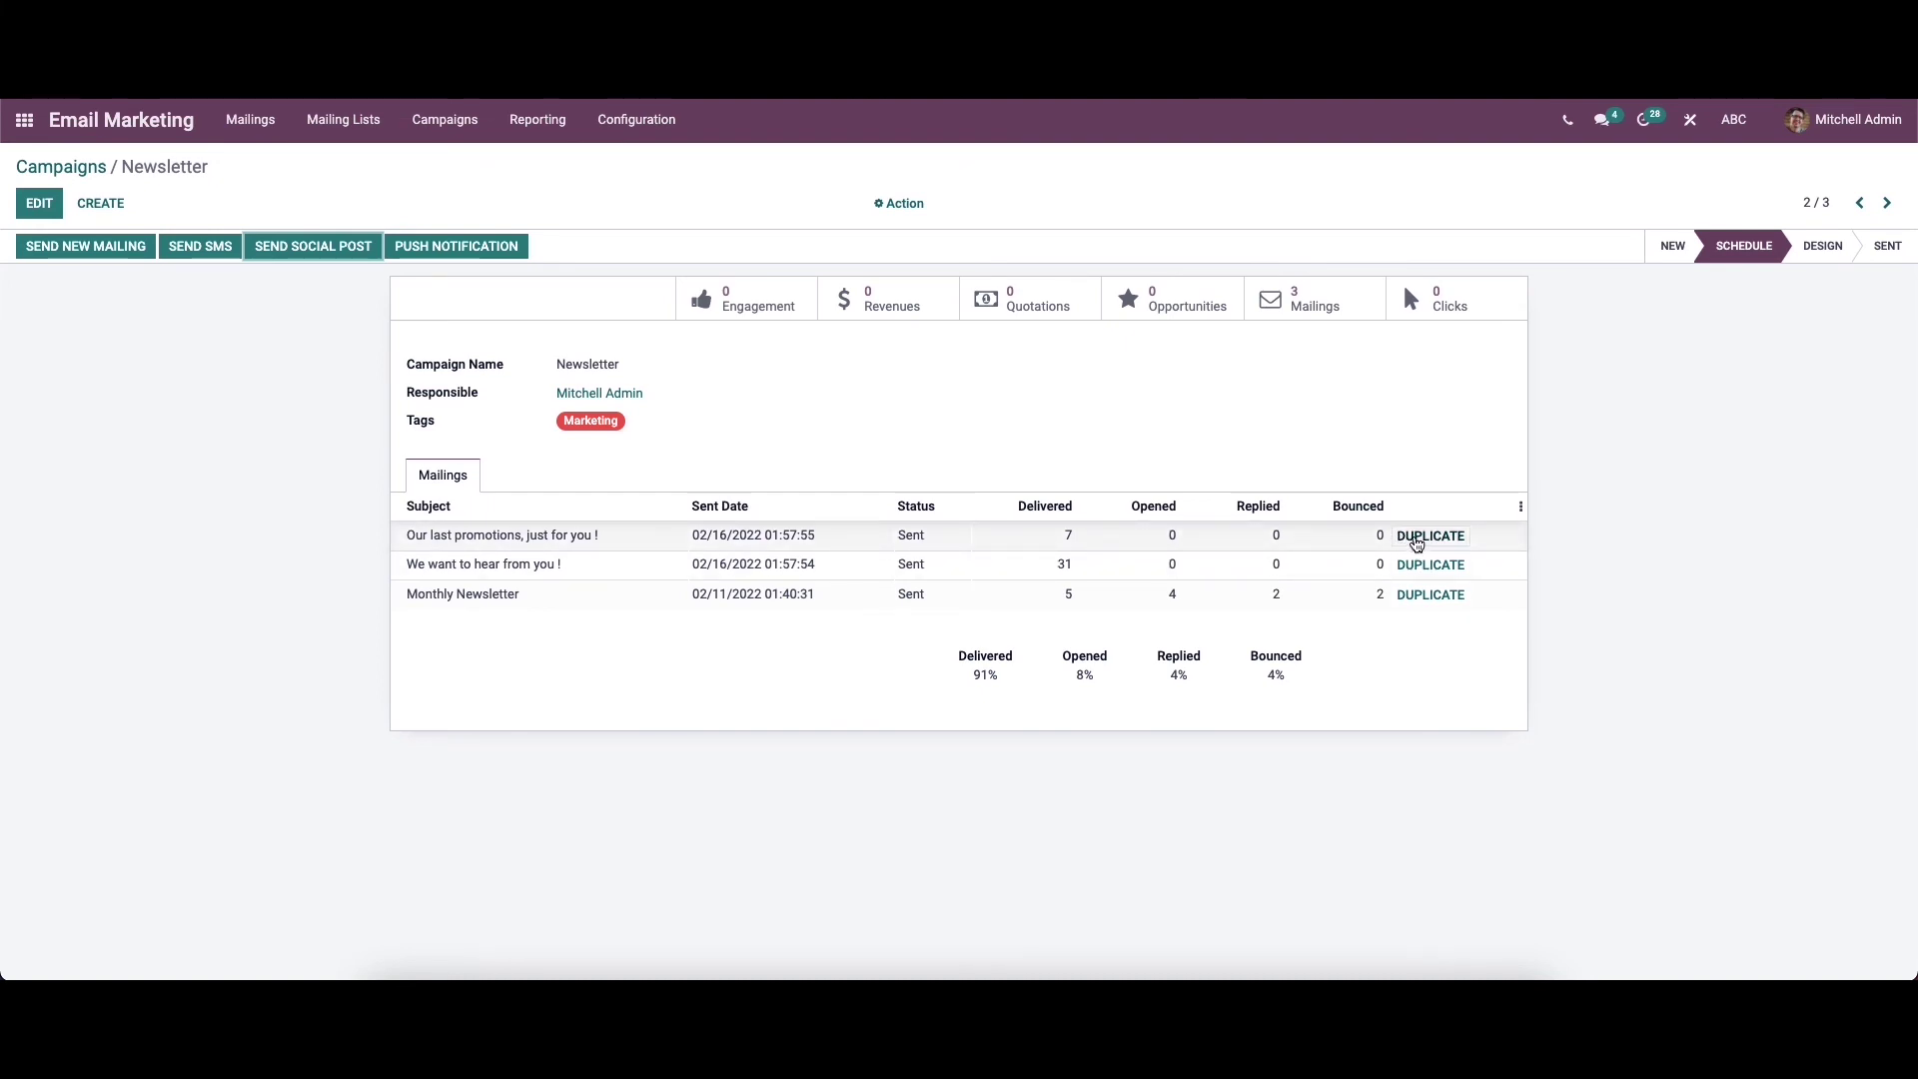
# Duplicate the Newsletter campaign's sent mailing "Our last promotions, just for you !" as a draft and return to the campaigns overview
pyautogui.click(1416, 539)
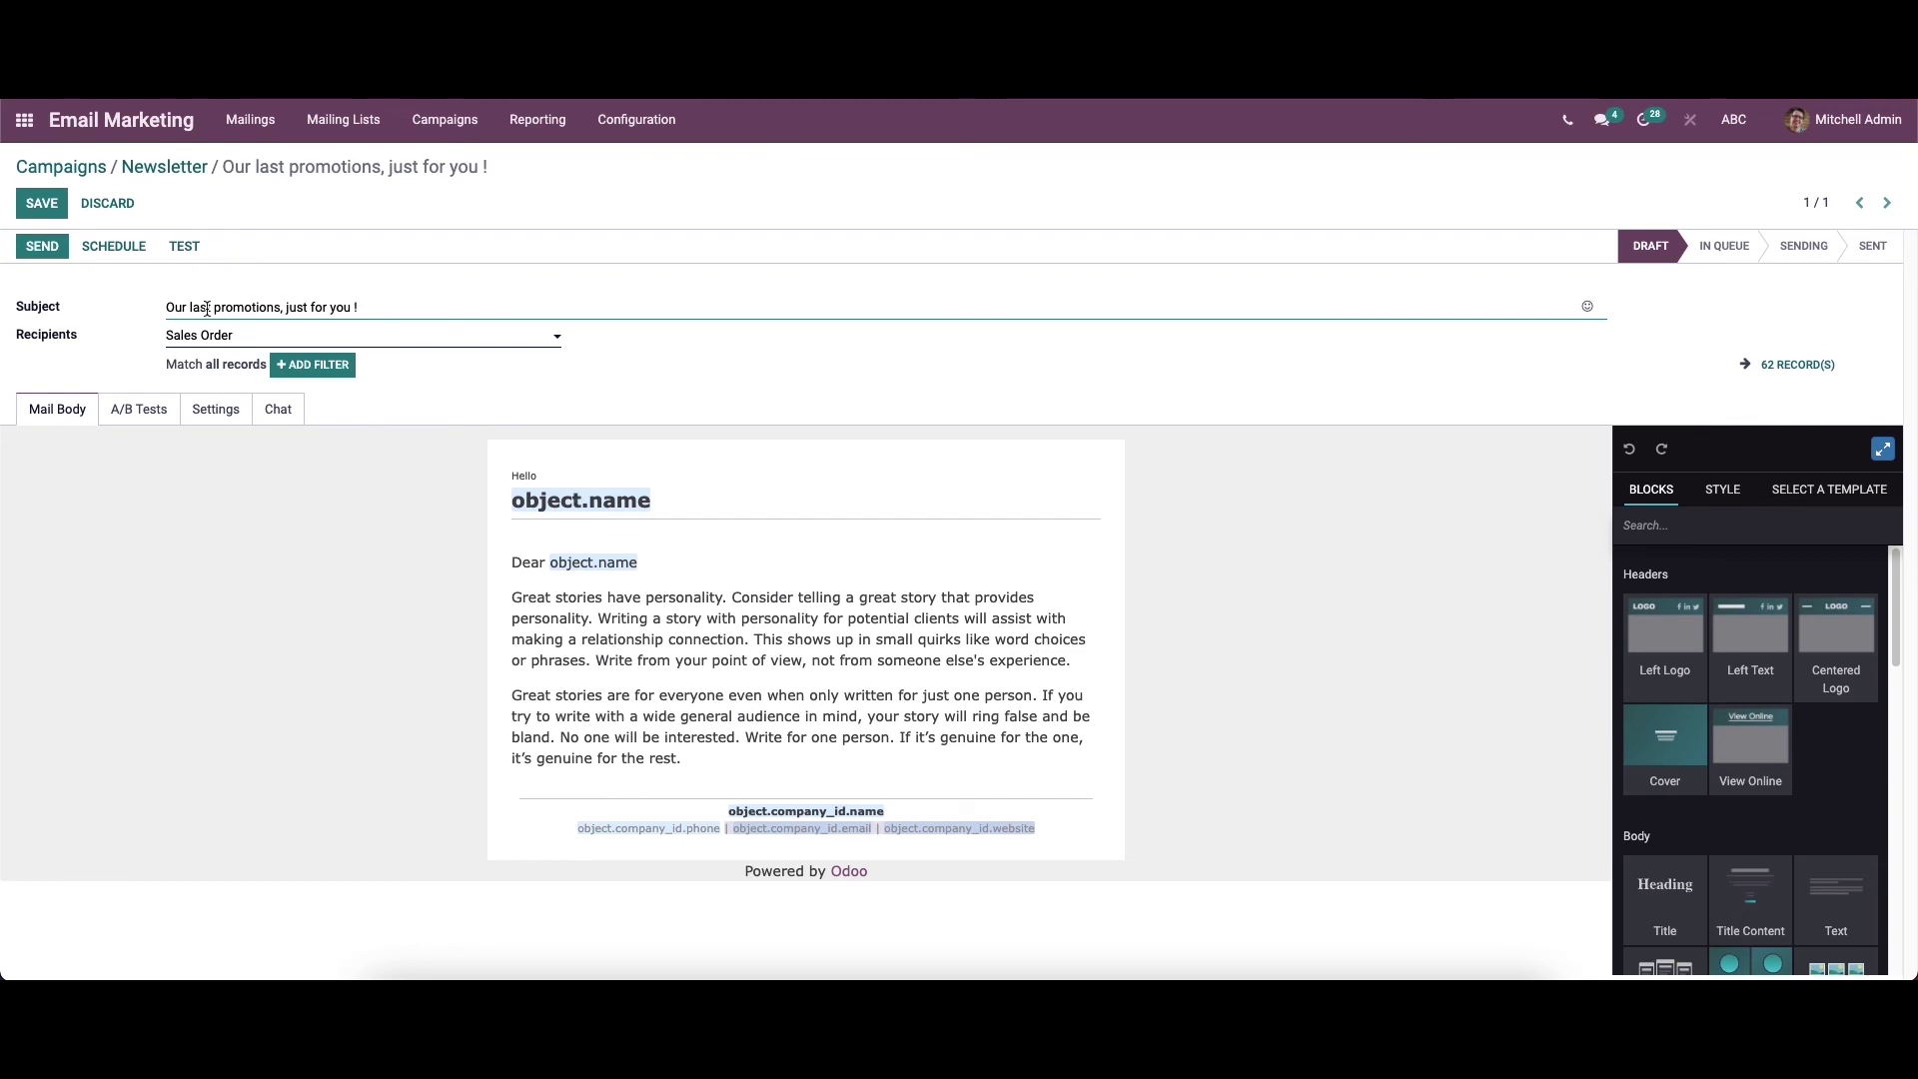
pyautogui.click(132, 204)
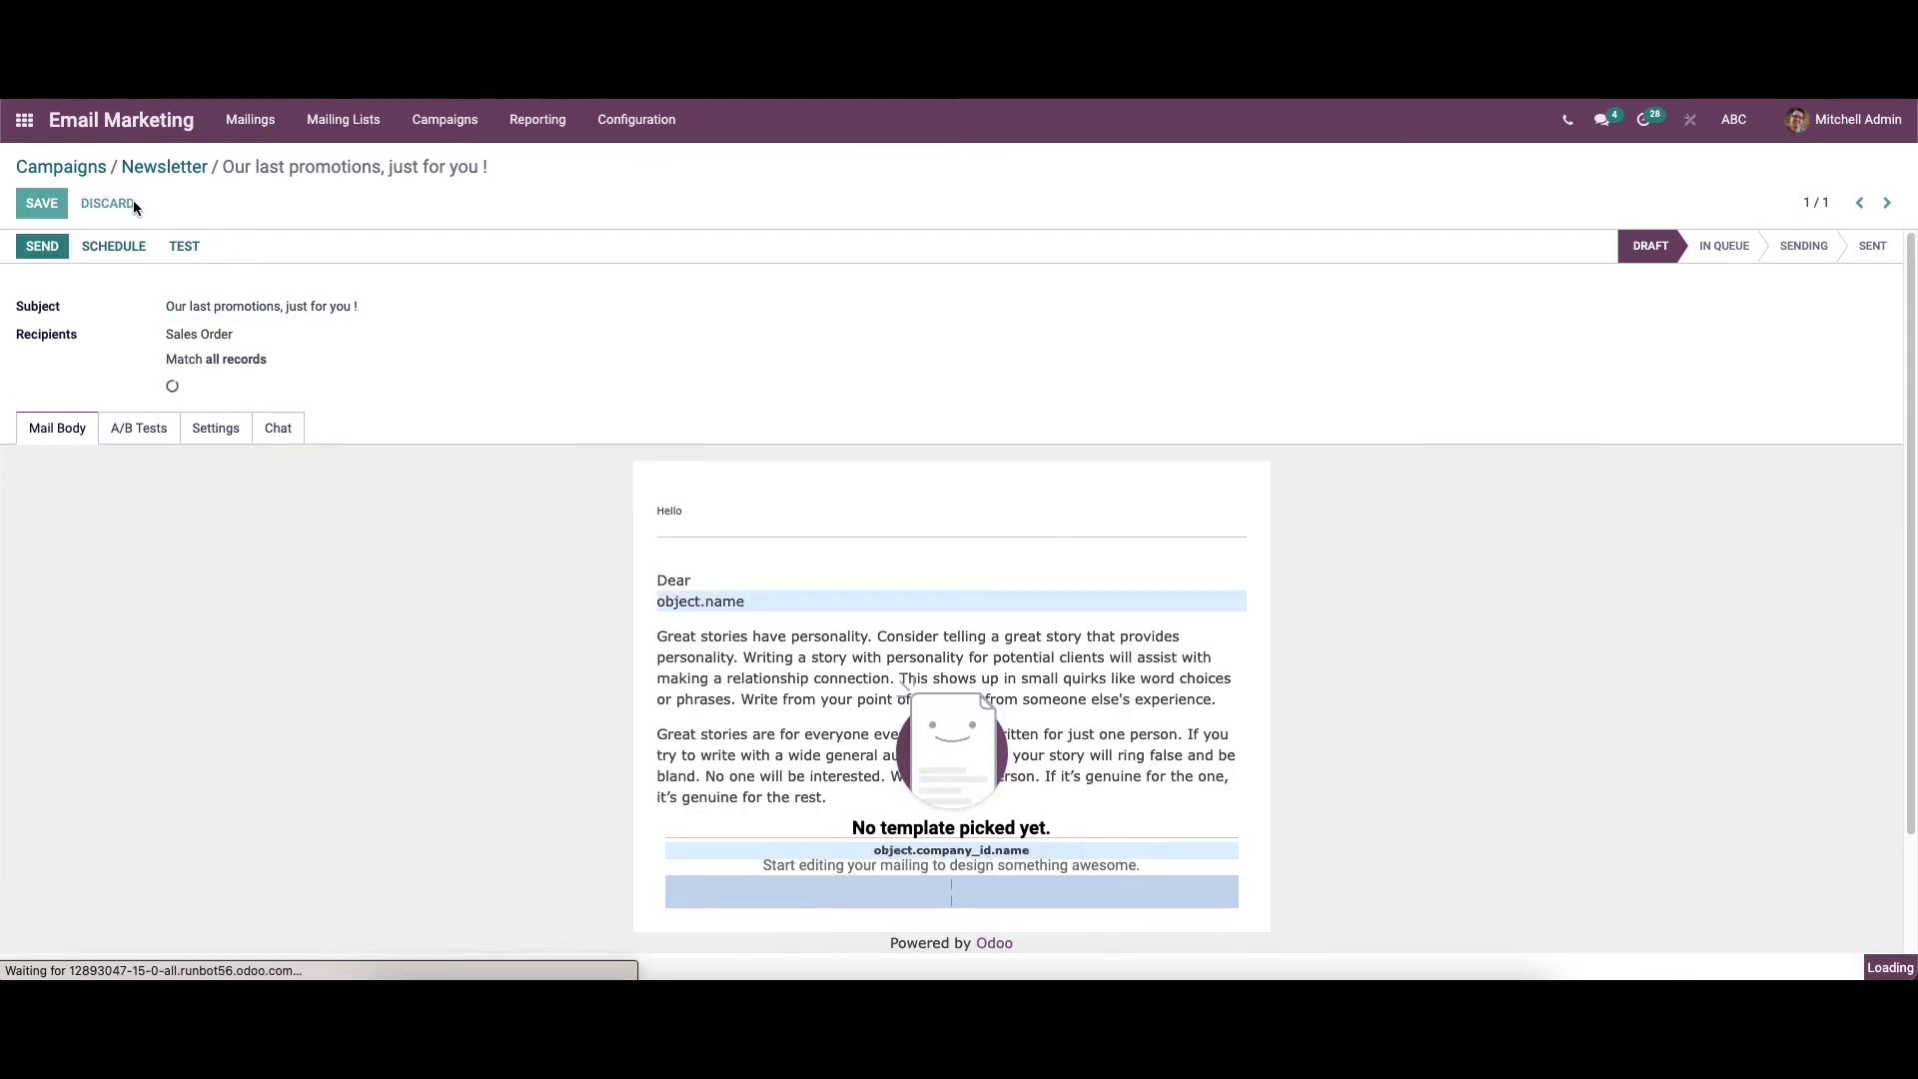
pyautogui.click(183, 175)
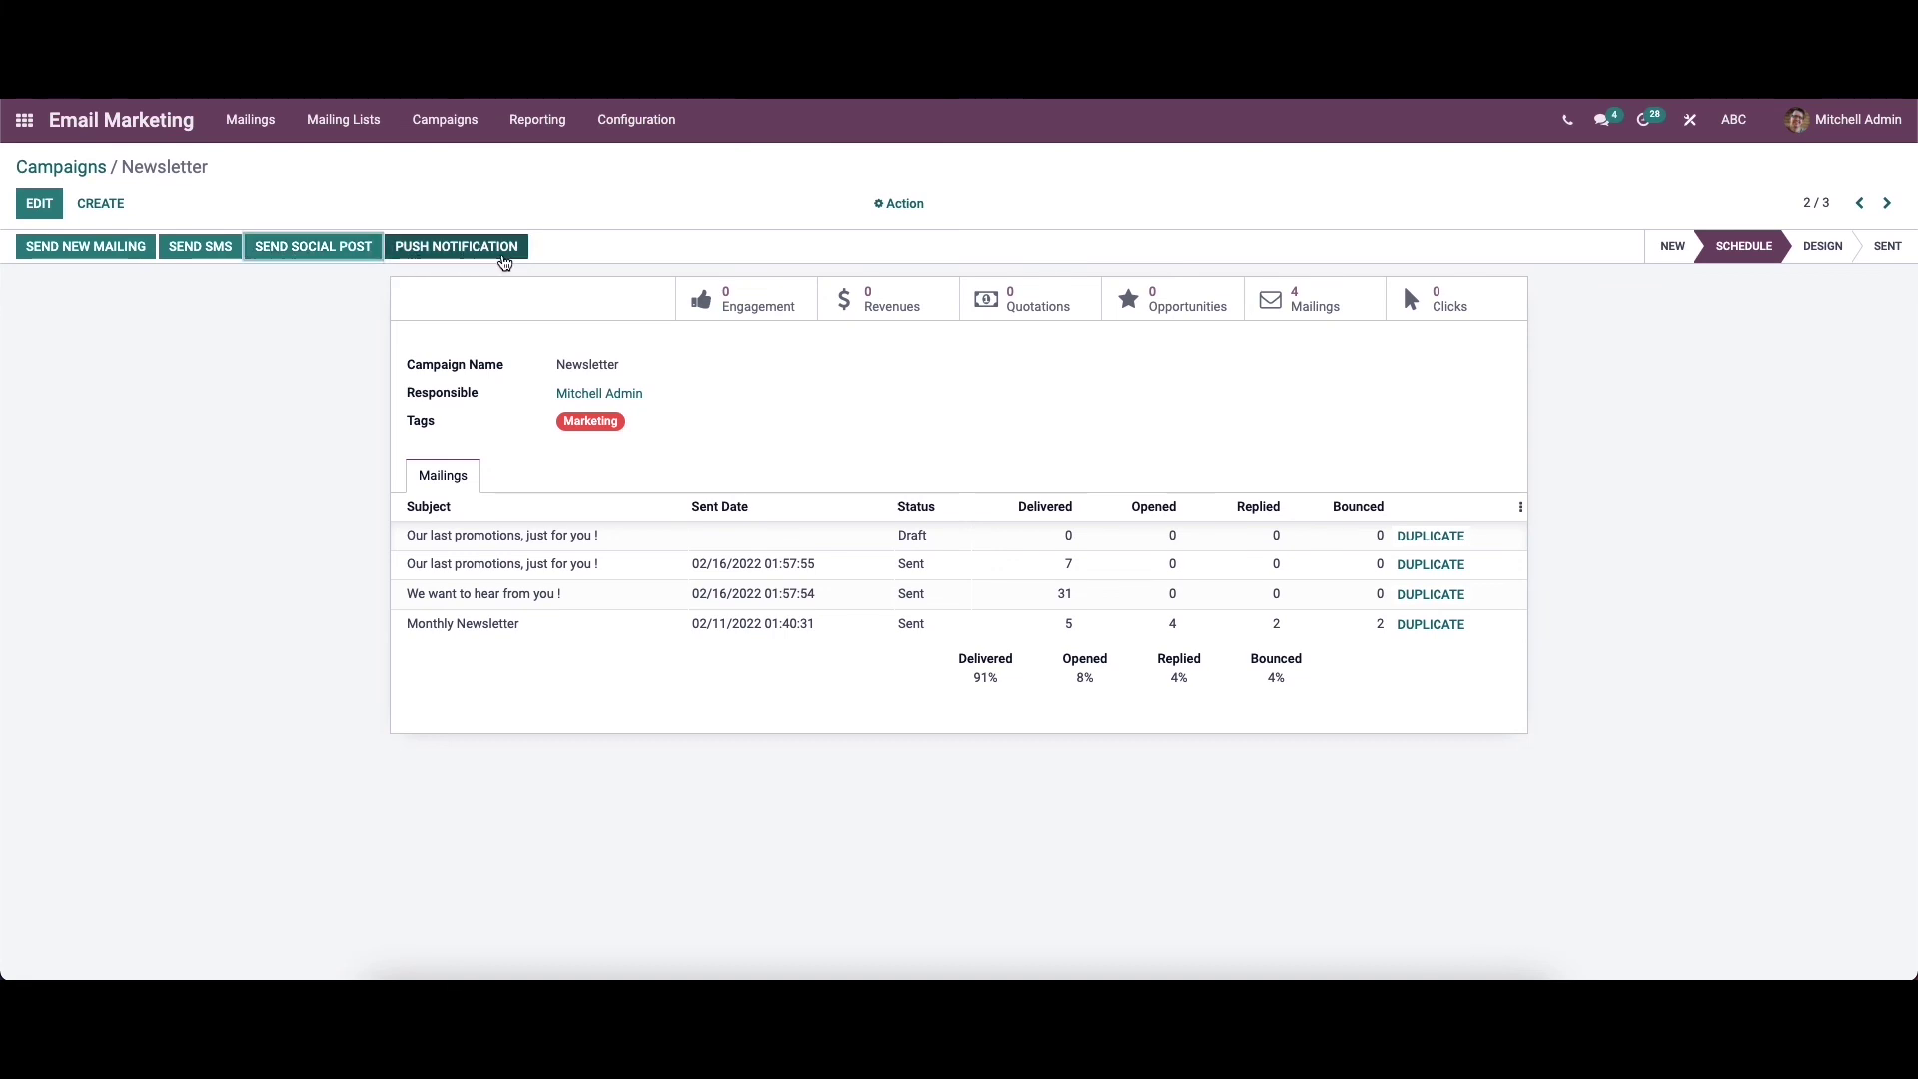
pyautogui.click(80, 169)
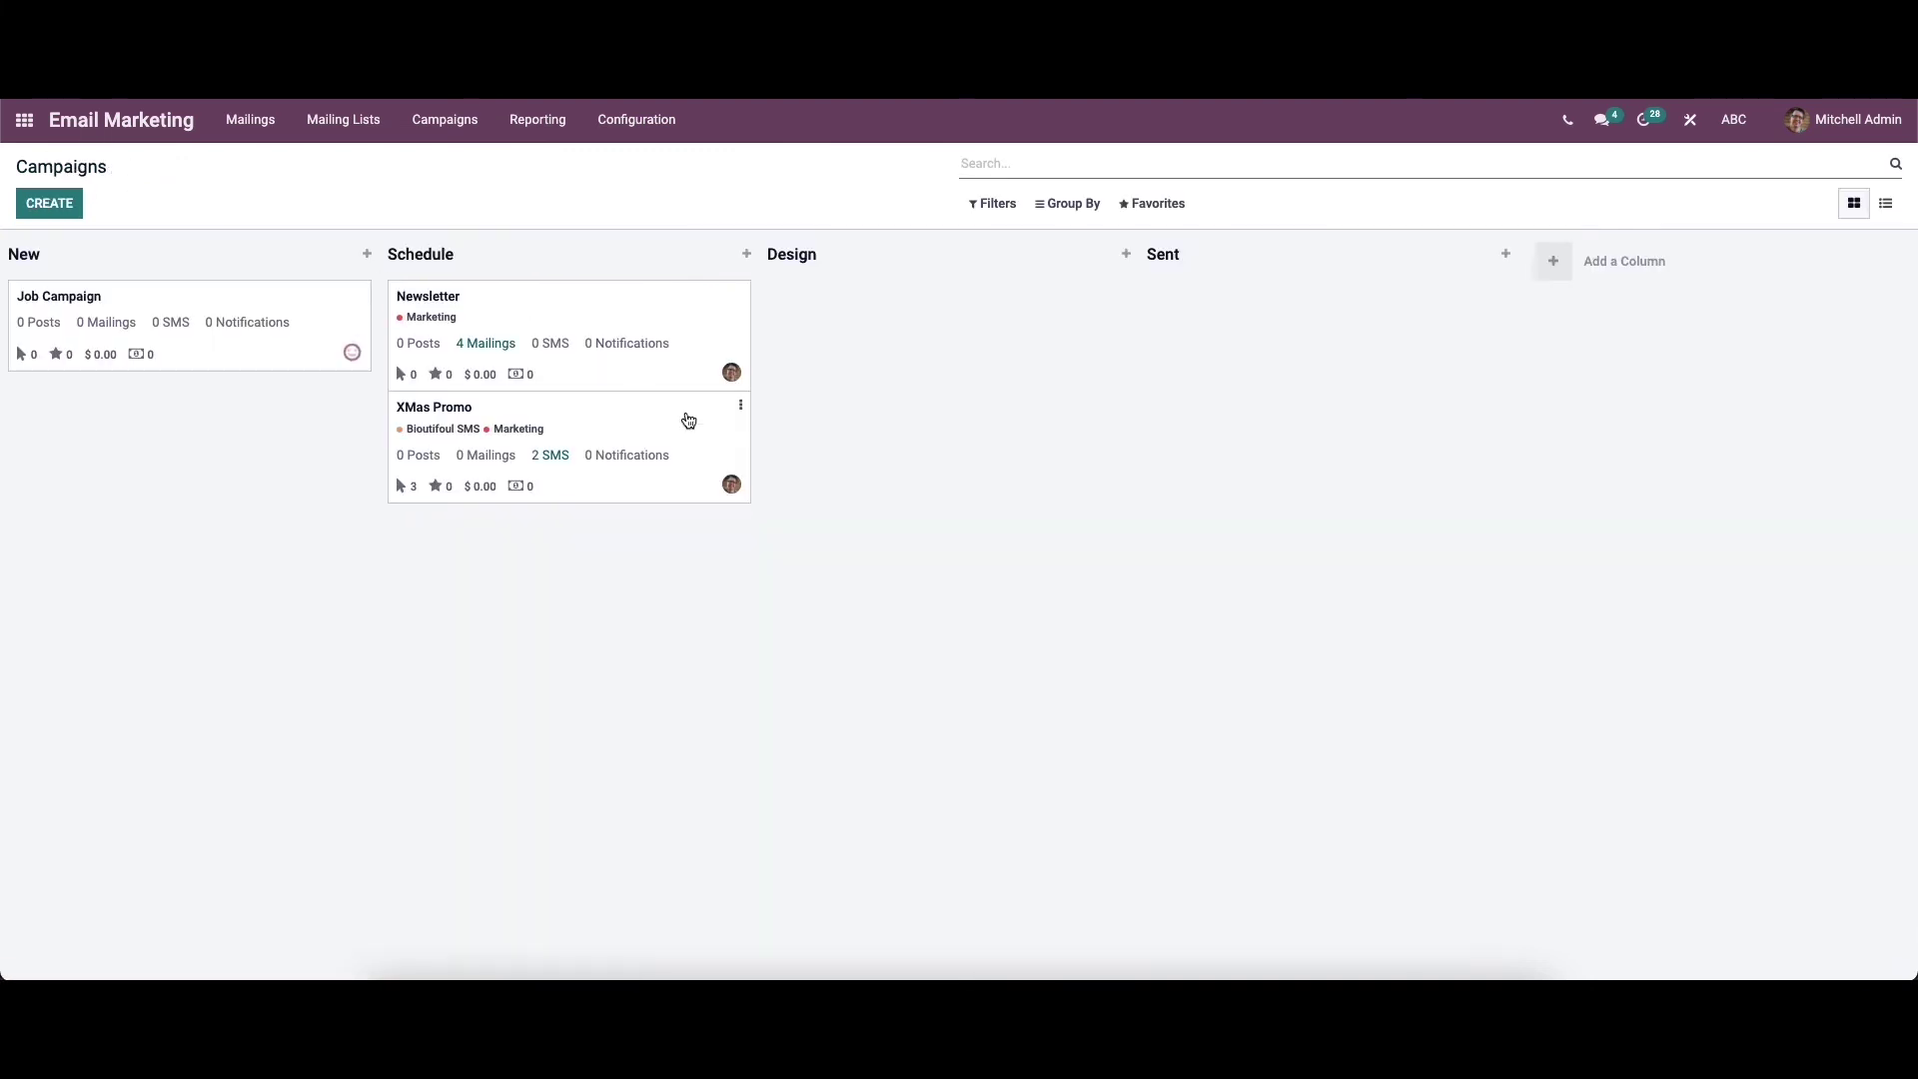
# Open the Newsletter campaign for editing and discard without changes
pyautogui.click(740, 294)
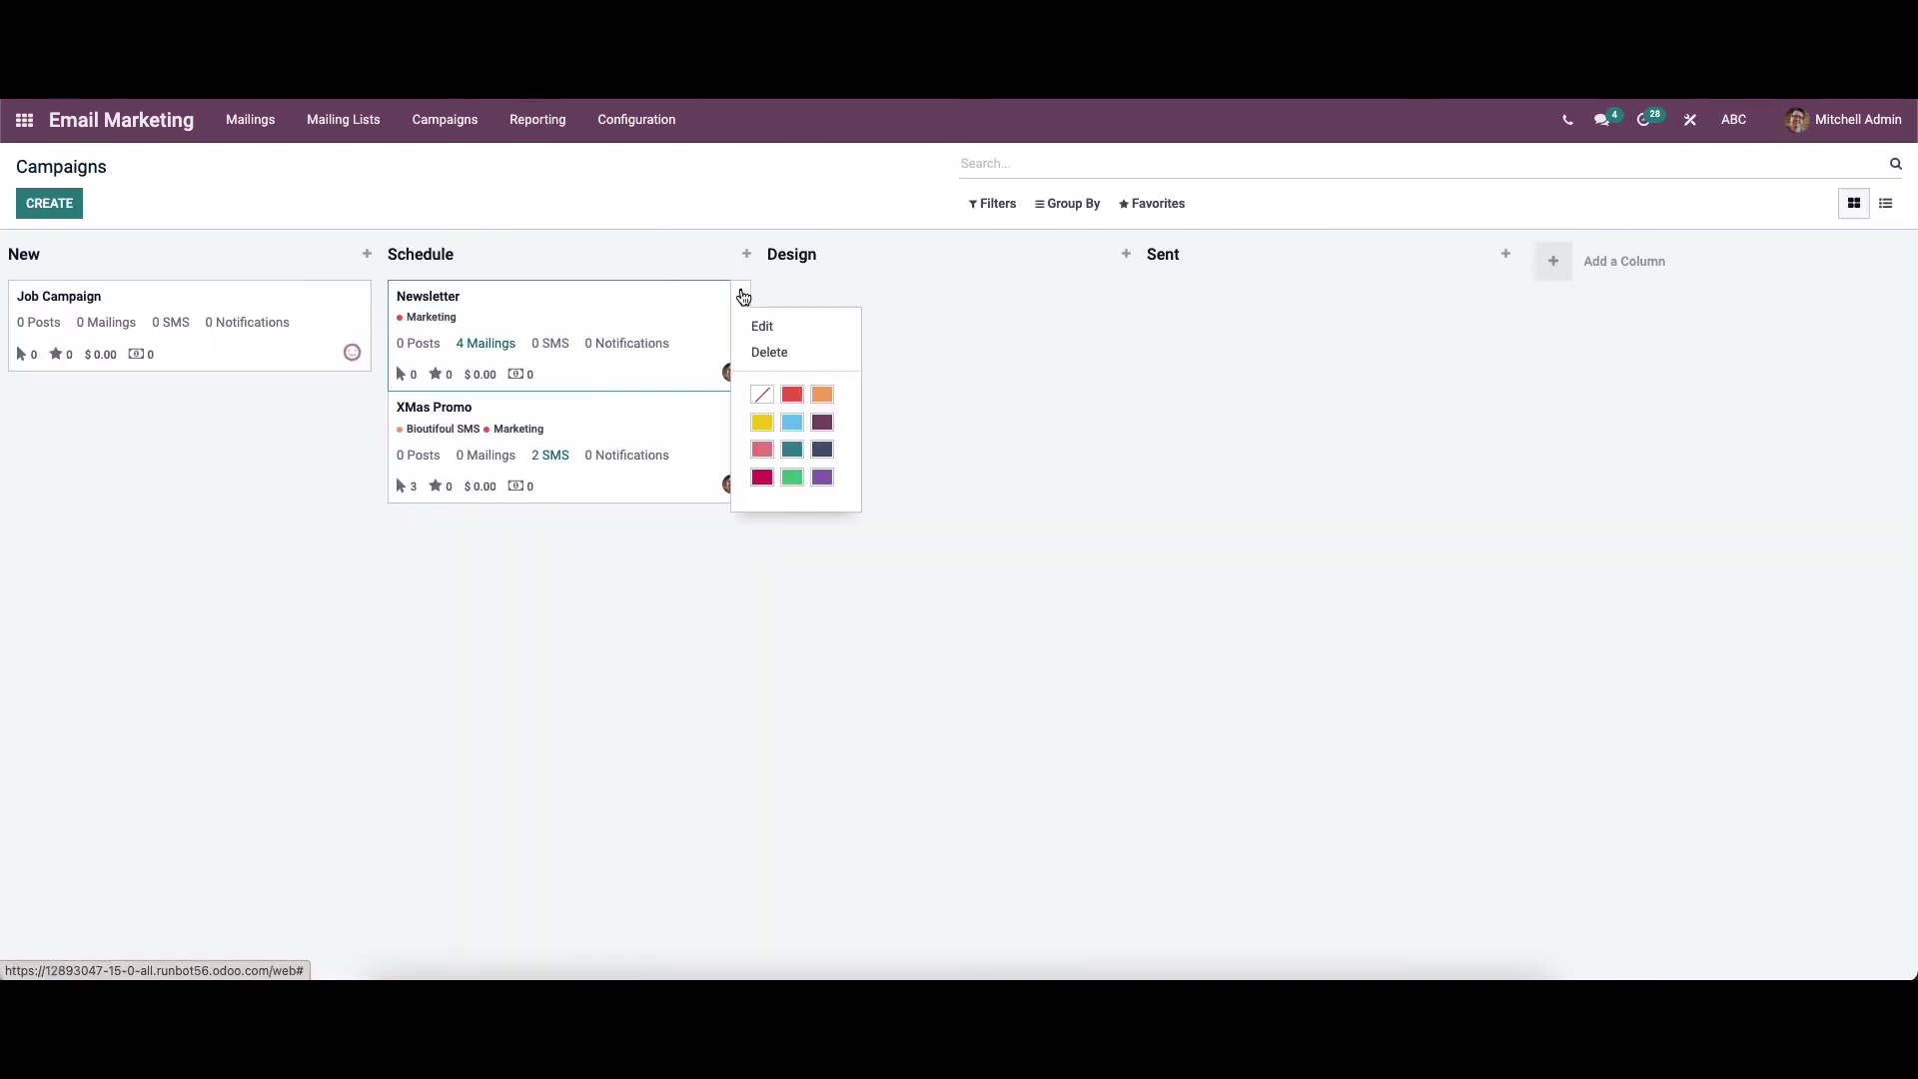
pyautogui.click(759, 326)
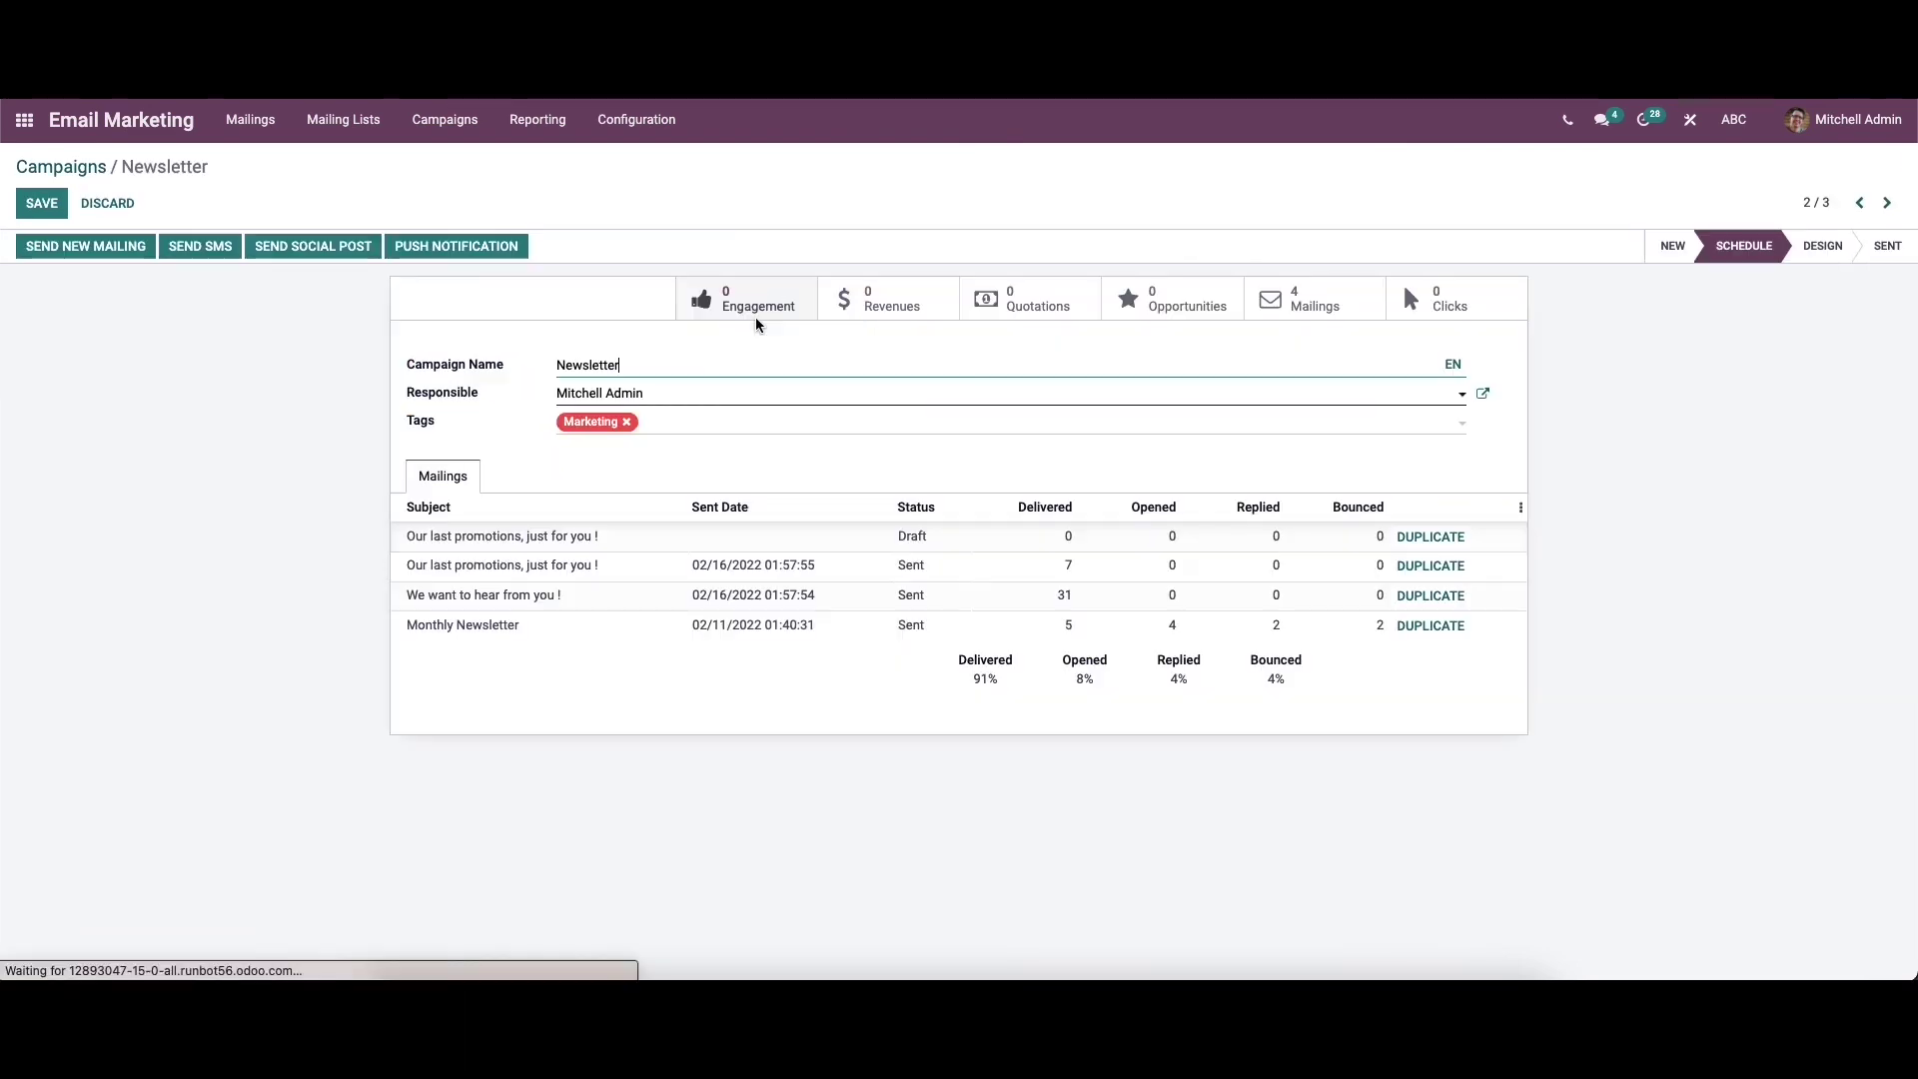
pyautogui.click(107, 205)
# Set the colour of the Newsletter campaign's card to red
pyautogui.click(741, 294)
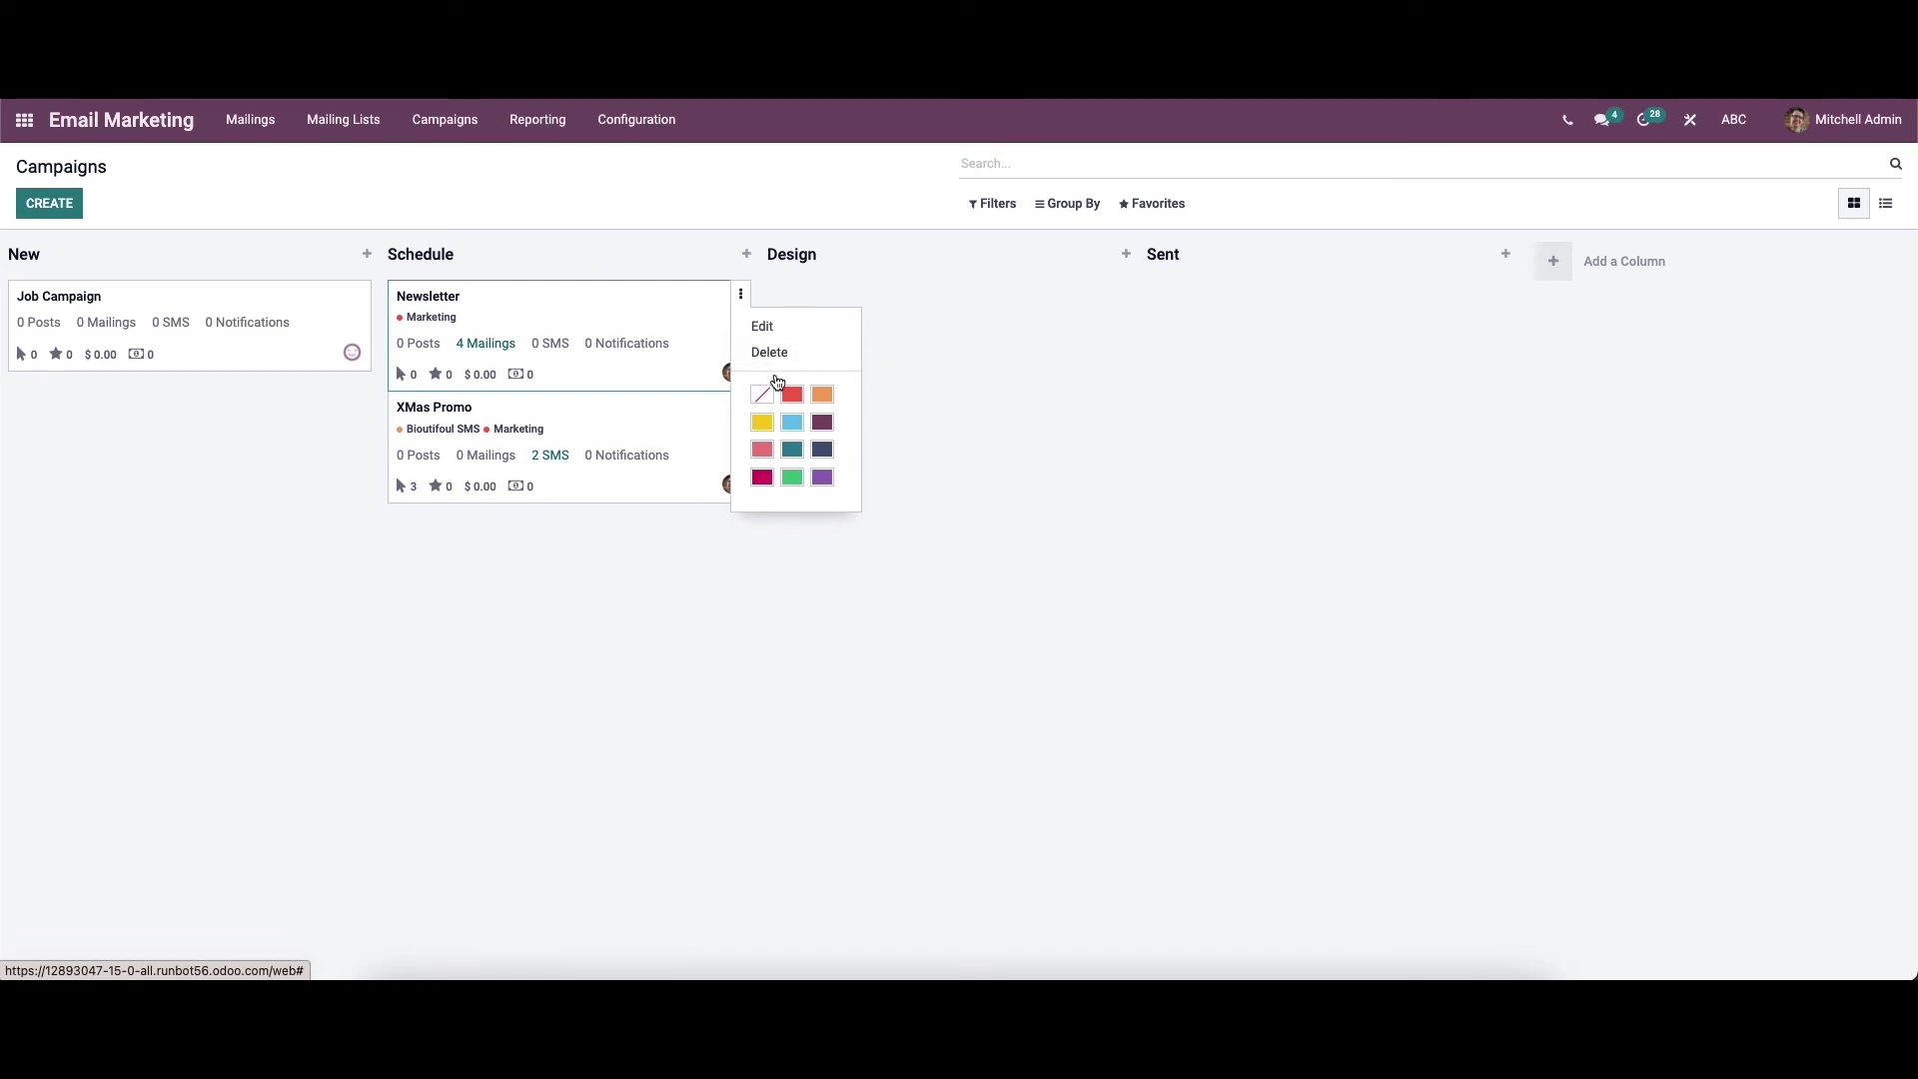
pyautogui.click(820, 399)
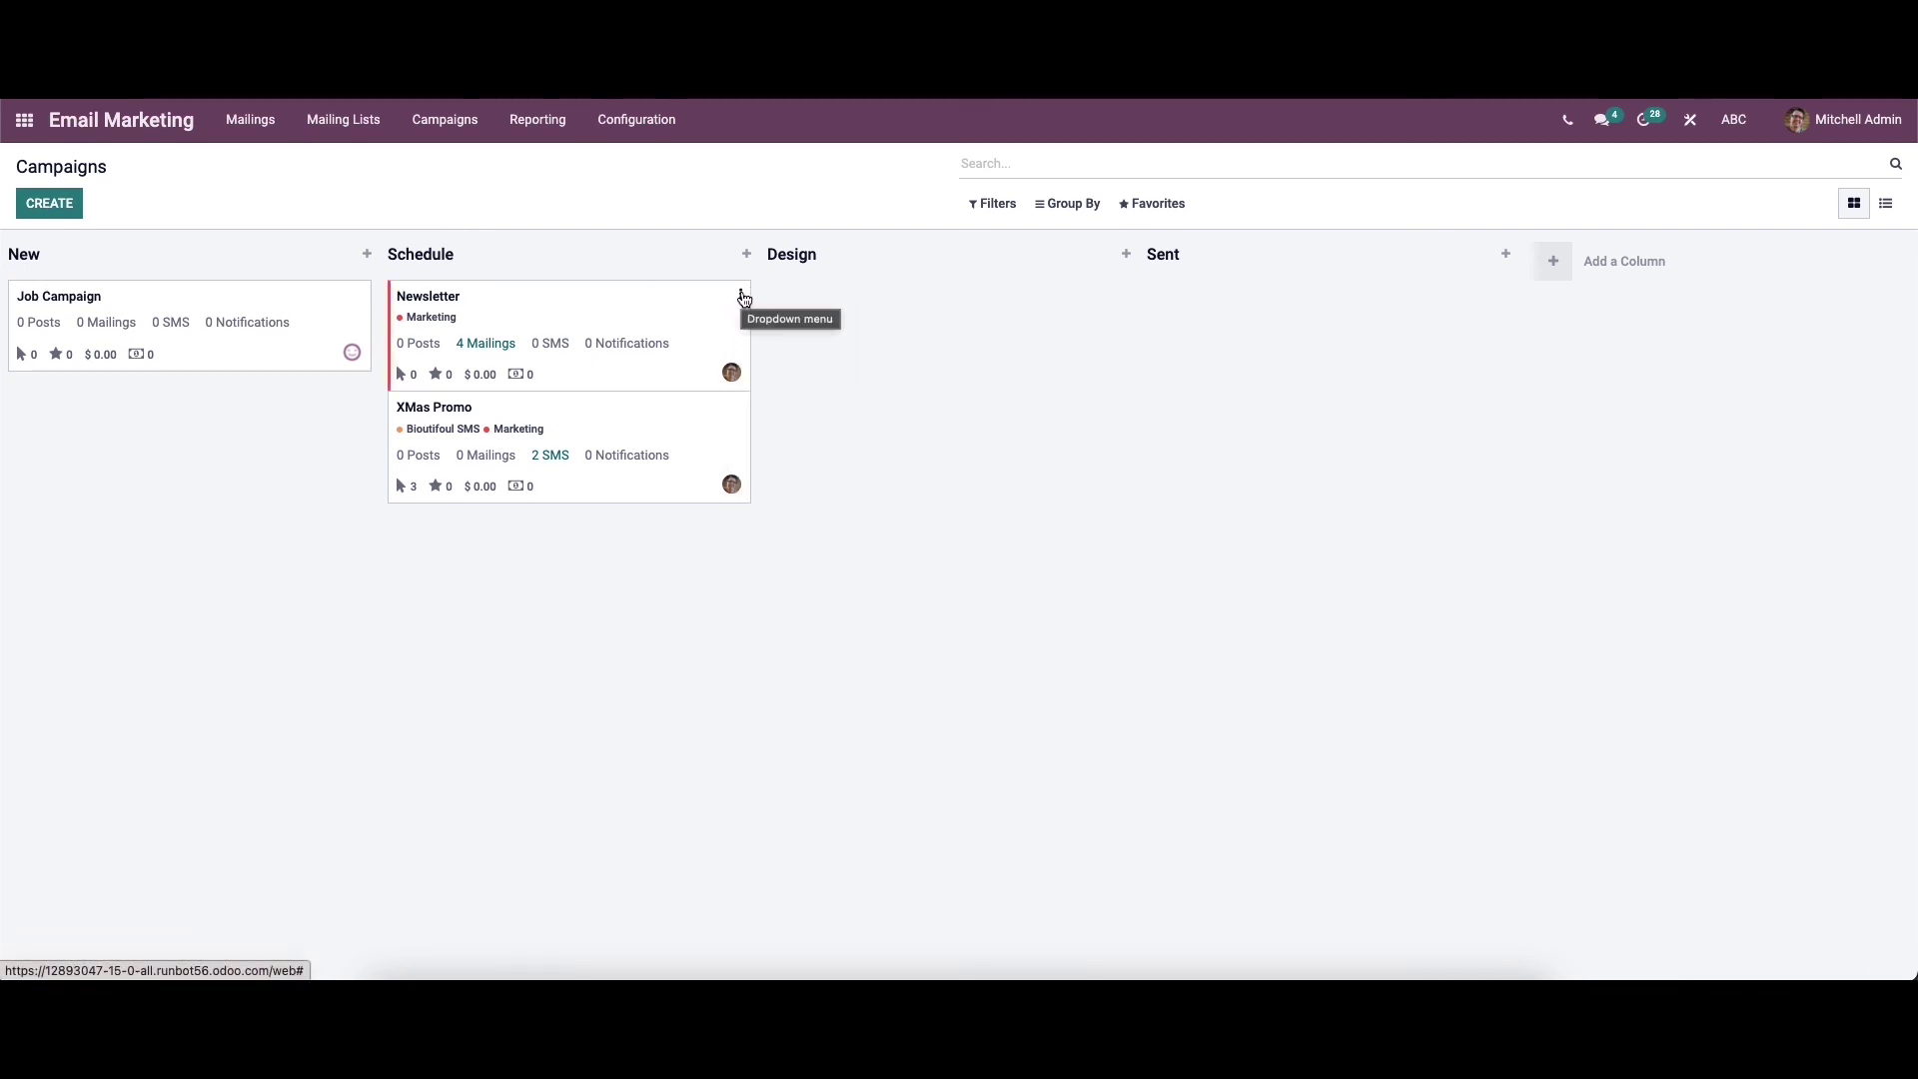
# Fold and unfold the Schedule stage column and view its stage options
pyautogui.click(720, 254)
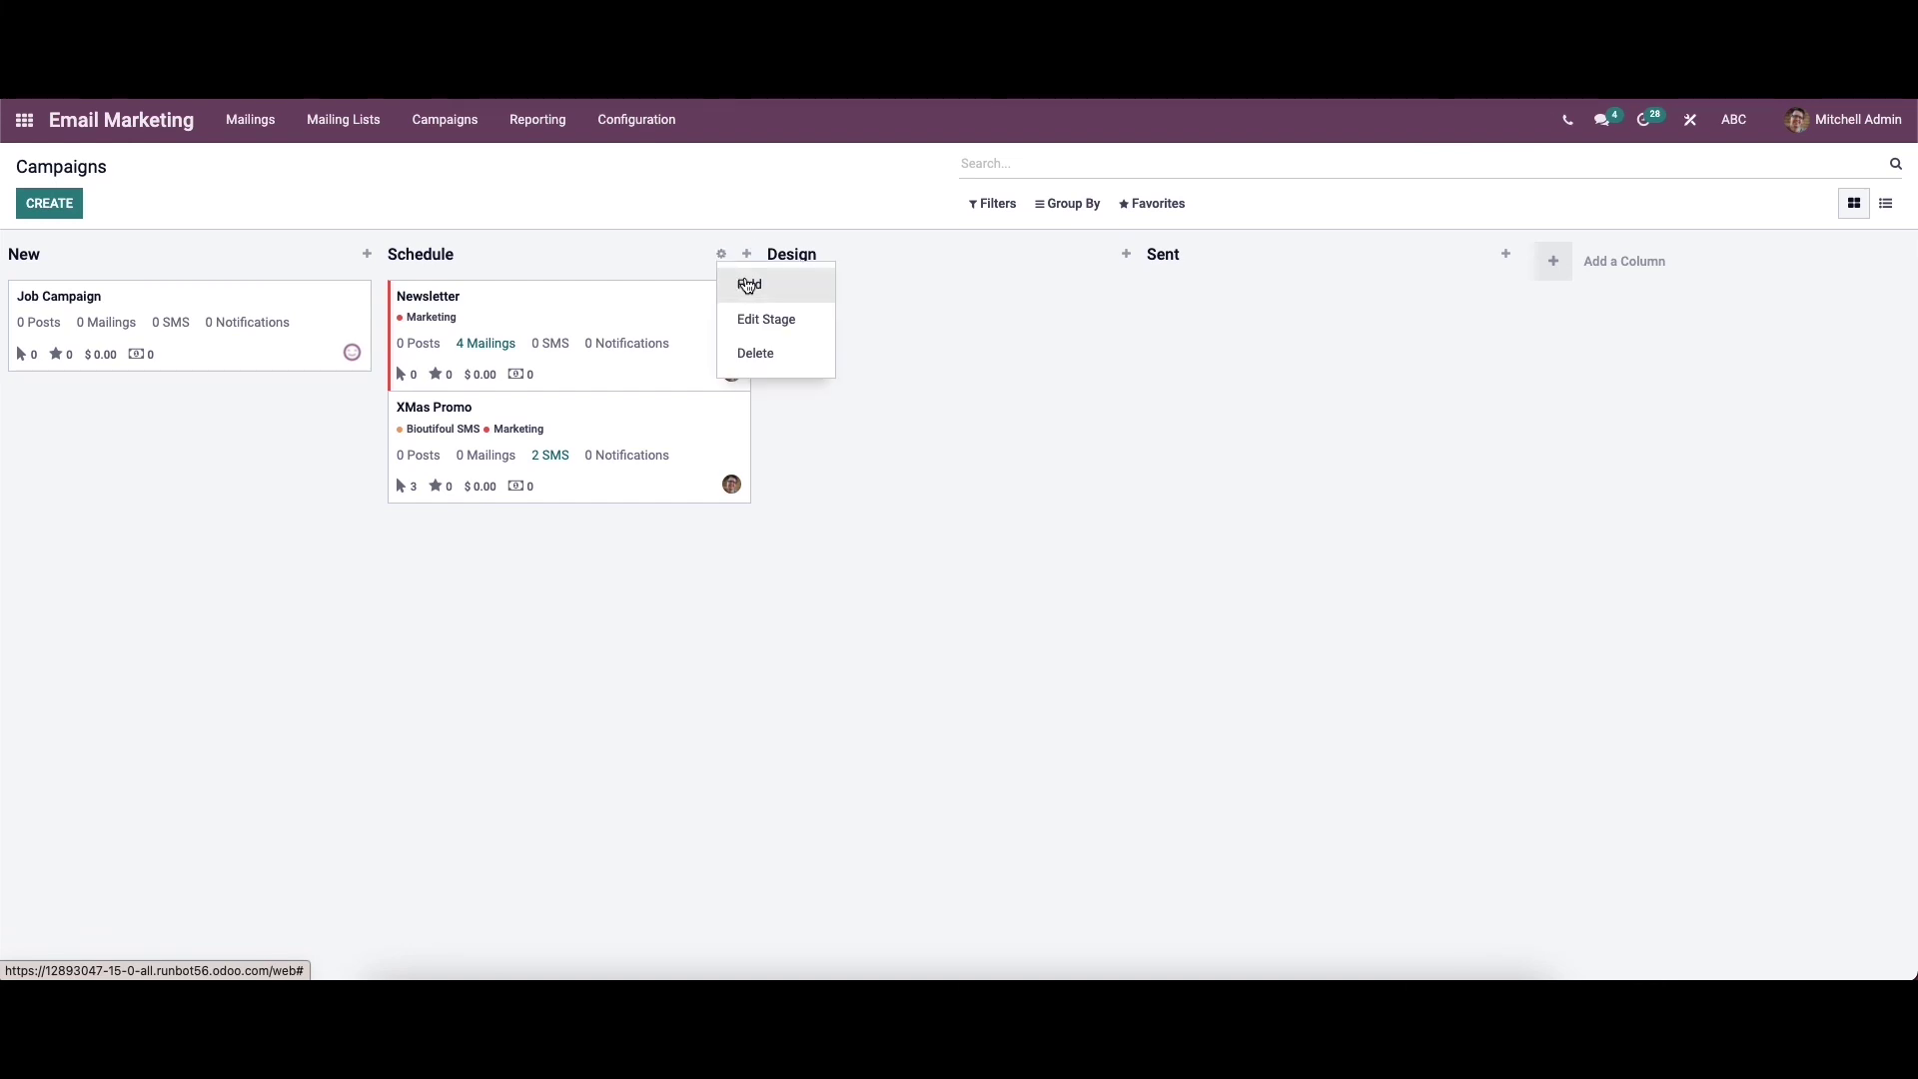
pyautogui.click(756, 286)
pyautogui.click(393, 277)
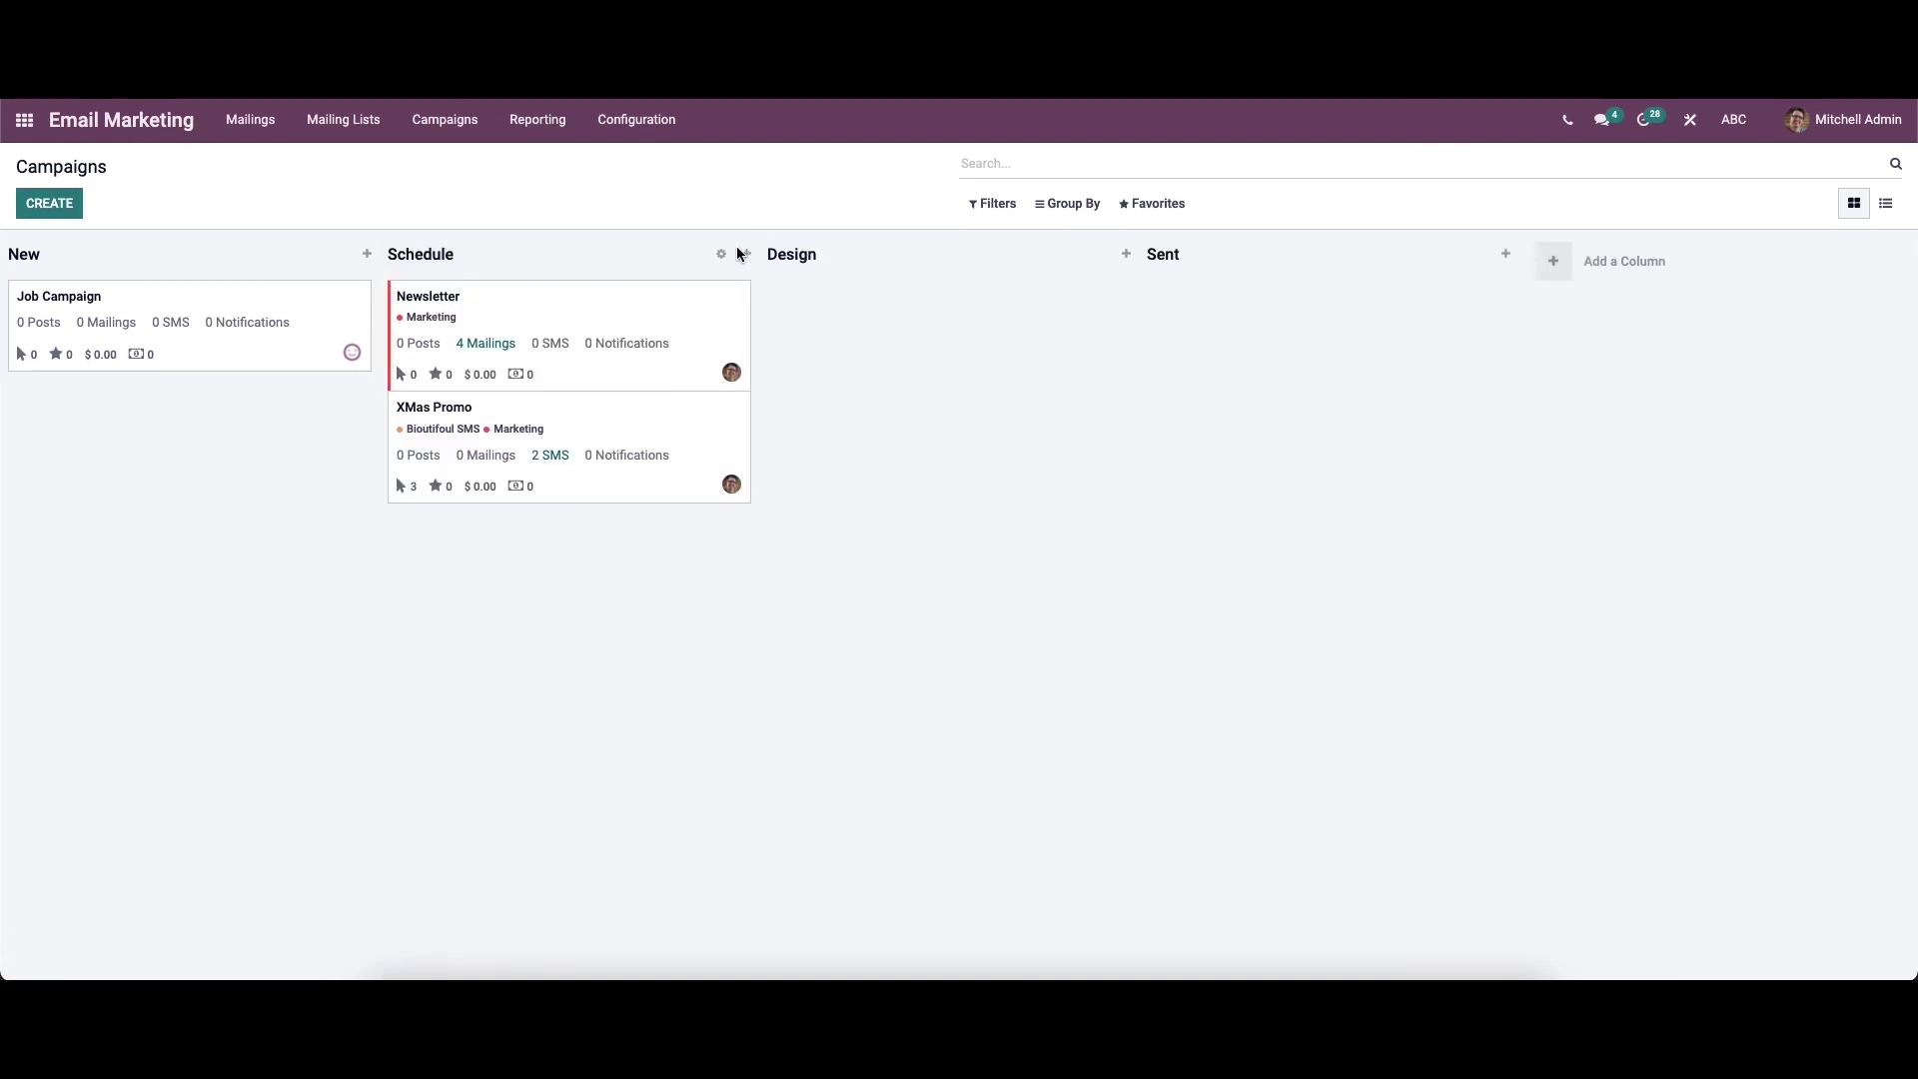
pyautogui.click(720, 254)
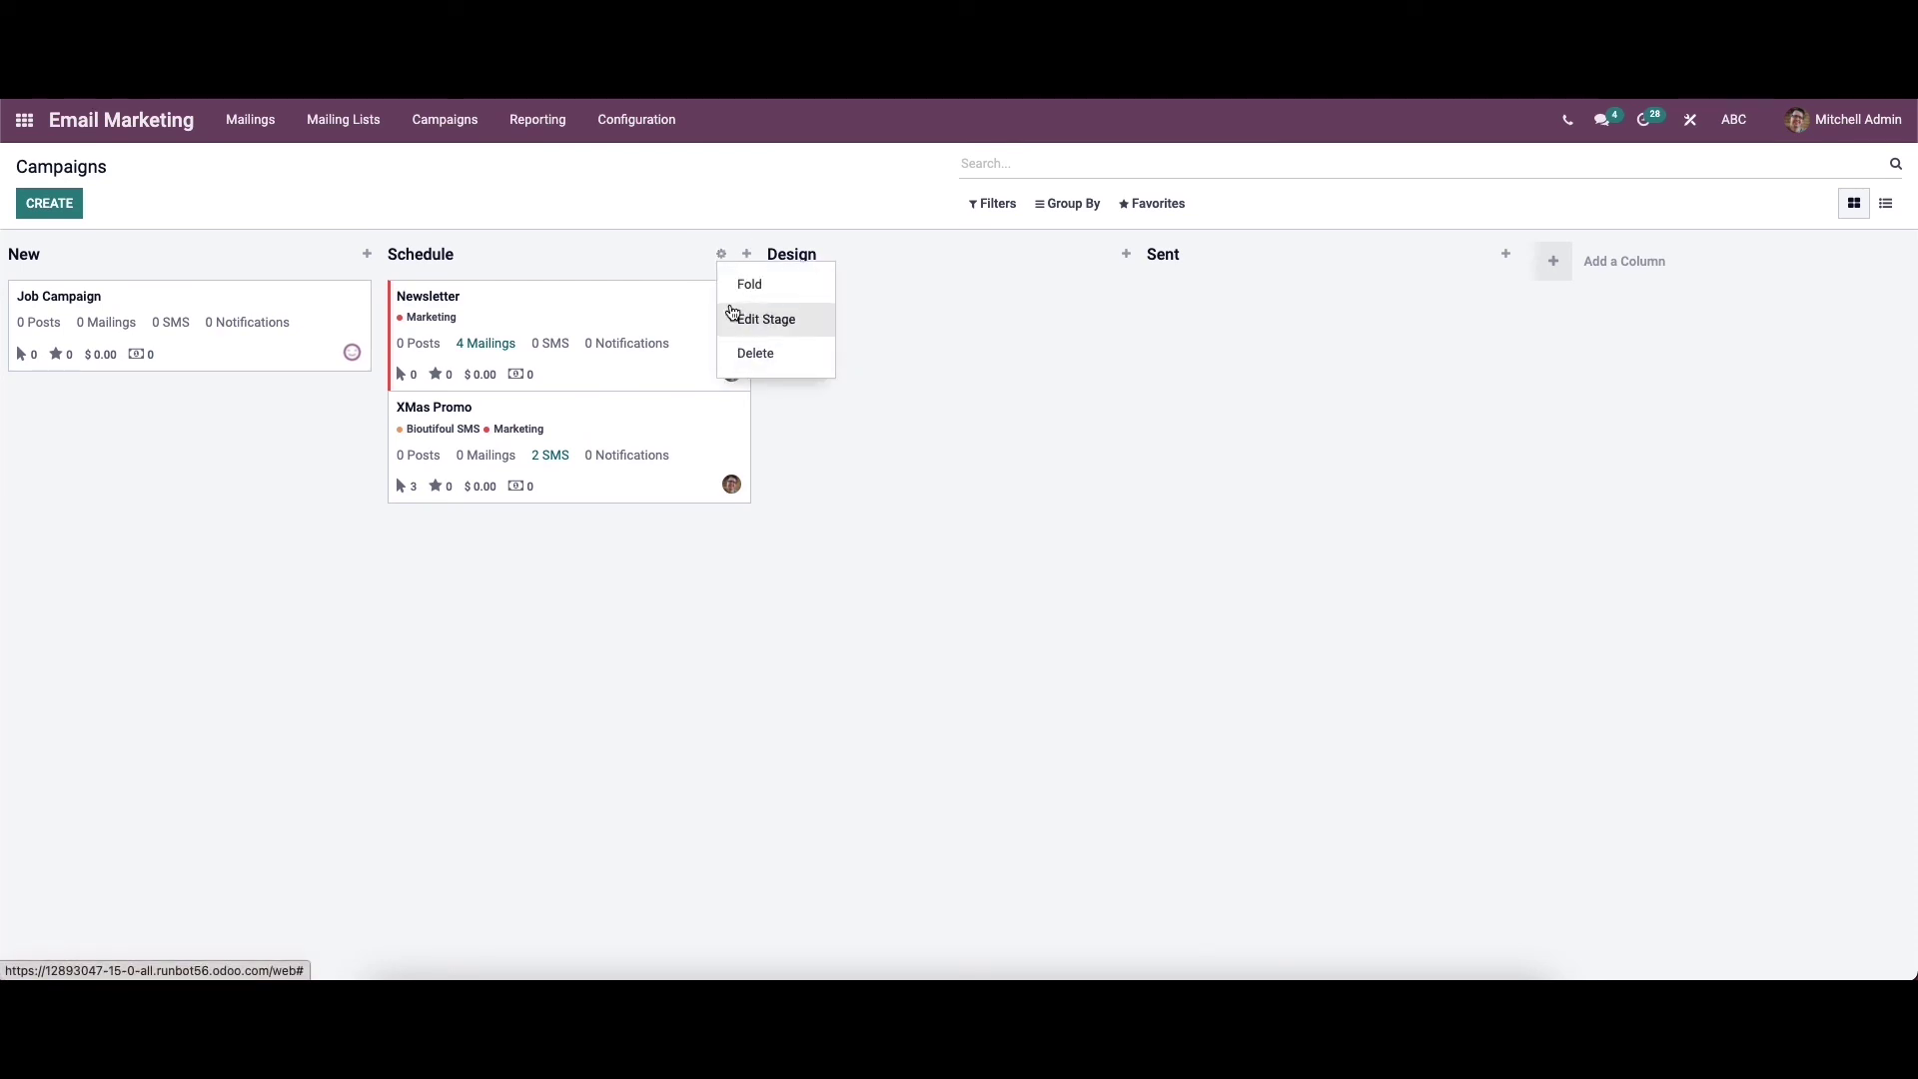
pyautogui.click(957, 334)
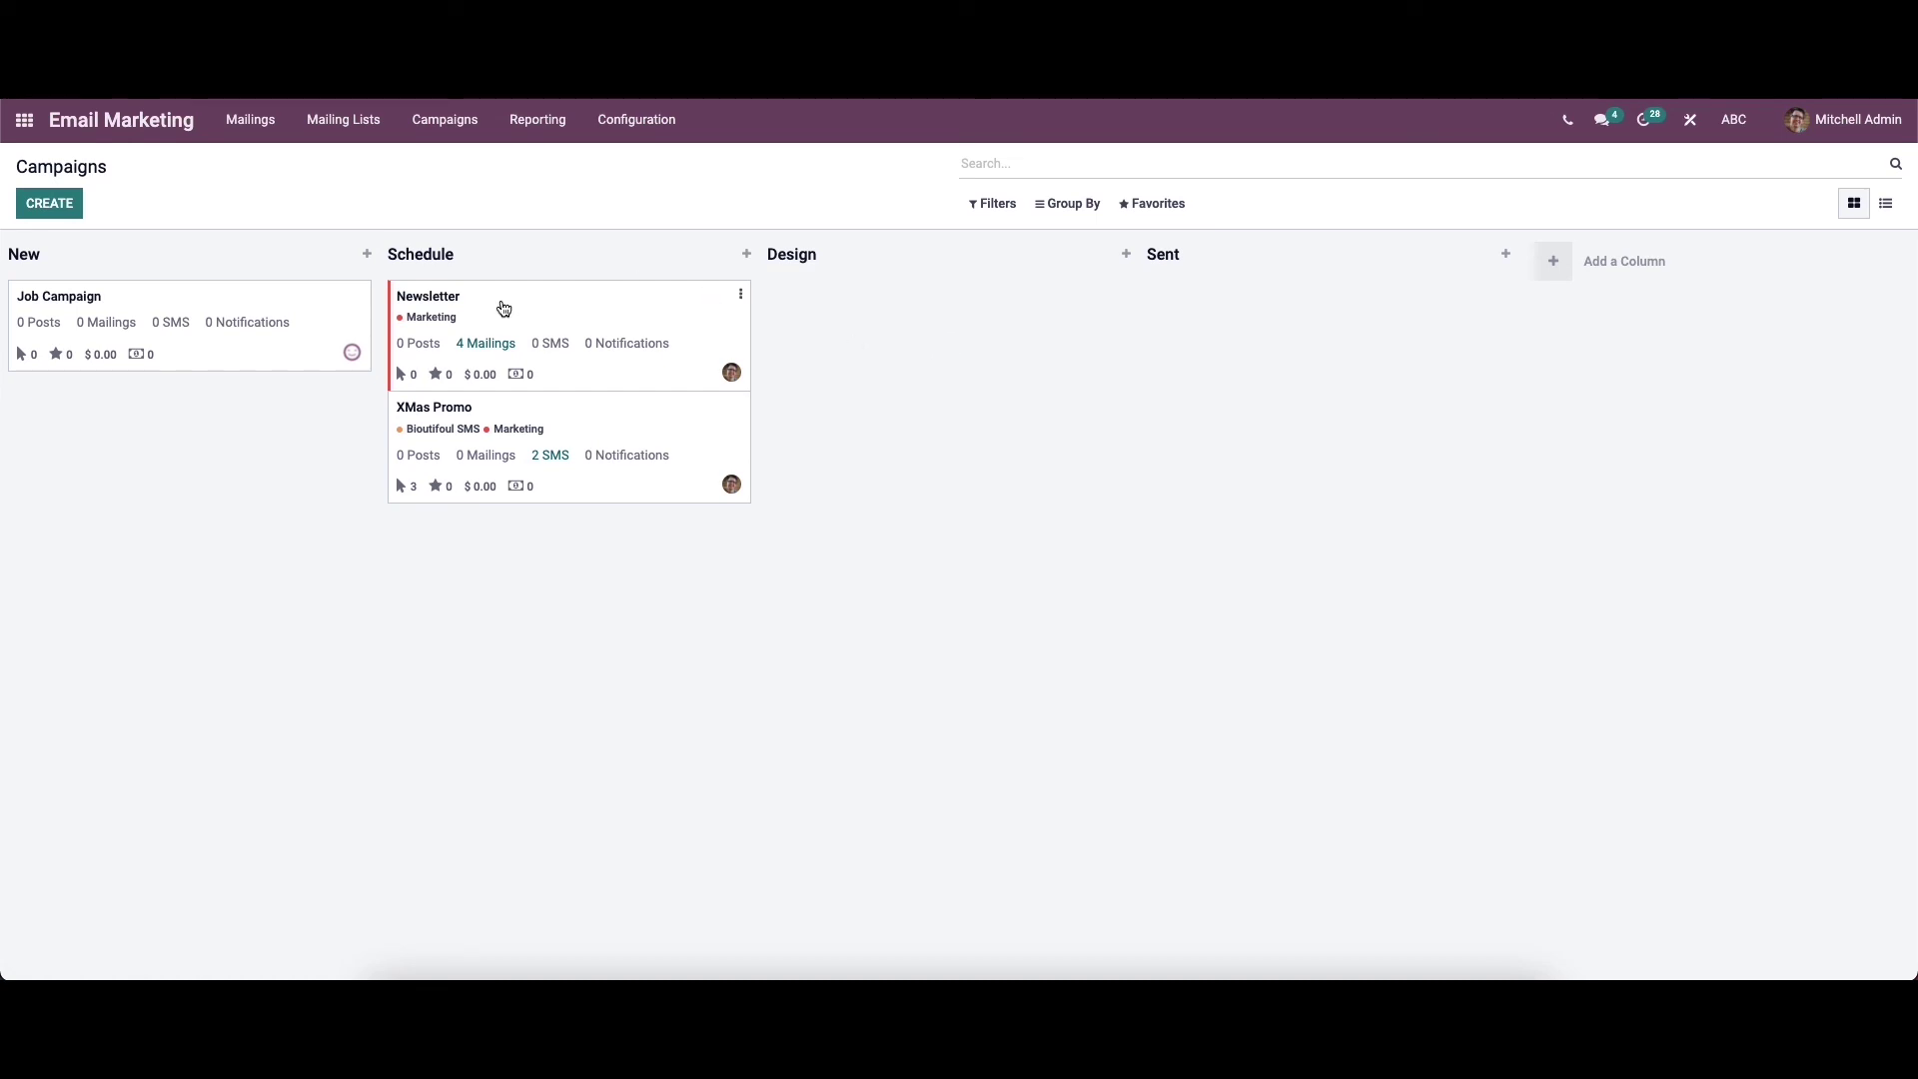
# Examine the quick-creation form for a new campaign, including its tags, and leave it without saving
pyautogui.click(66, 203)
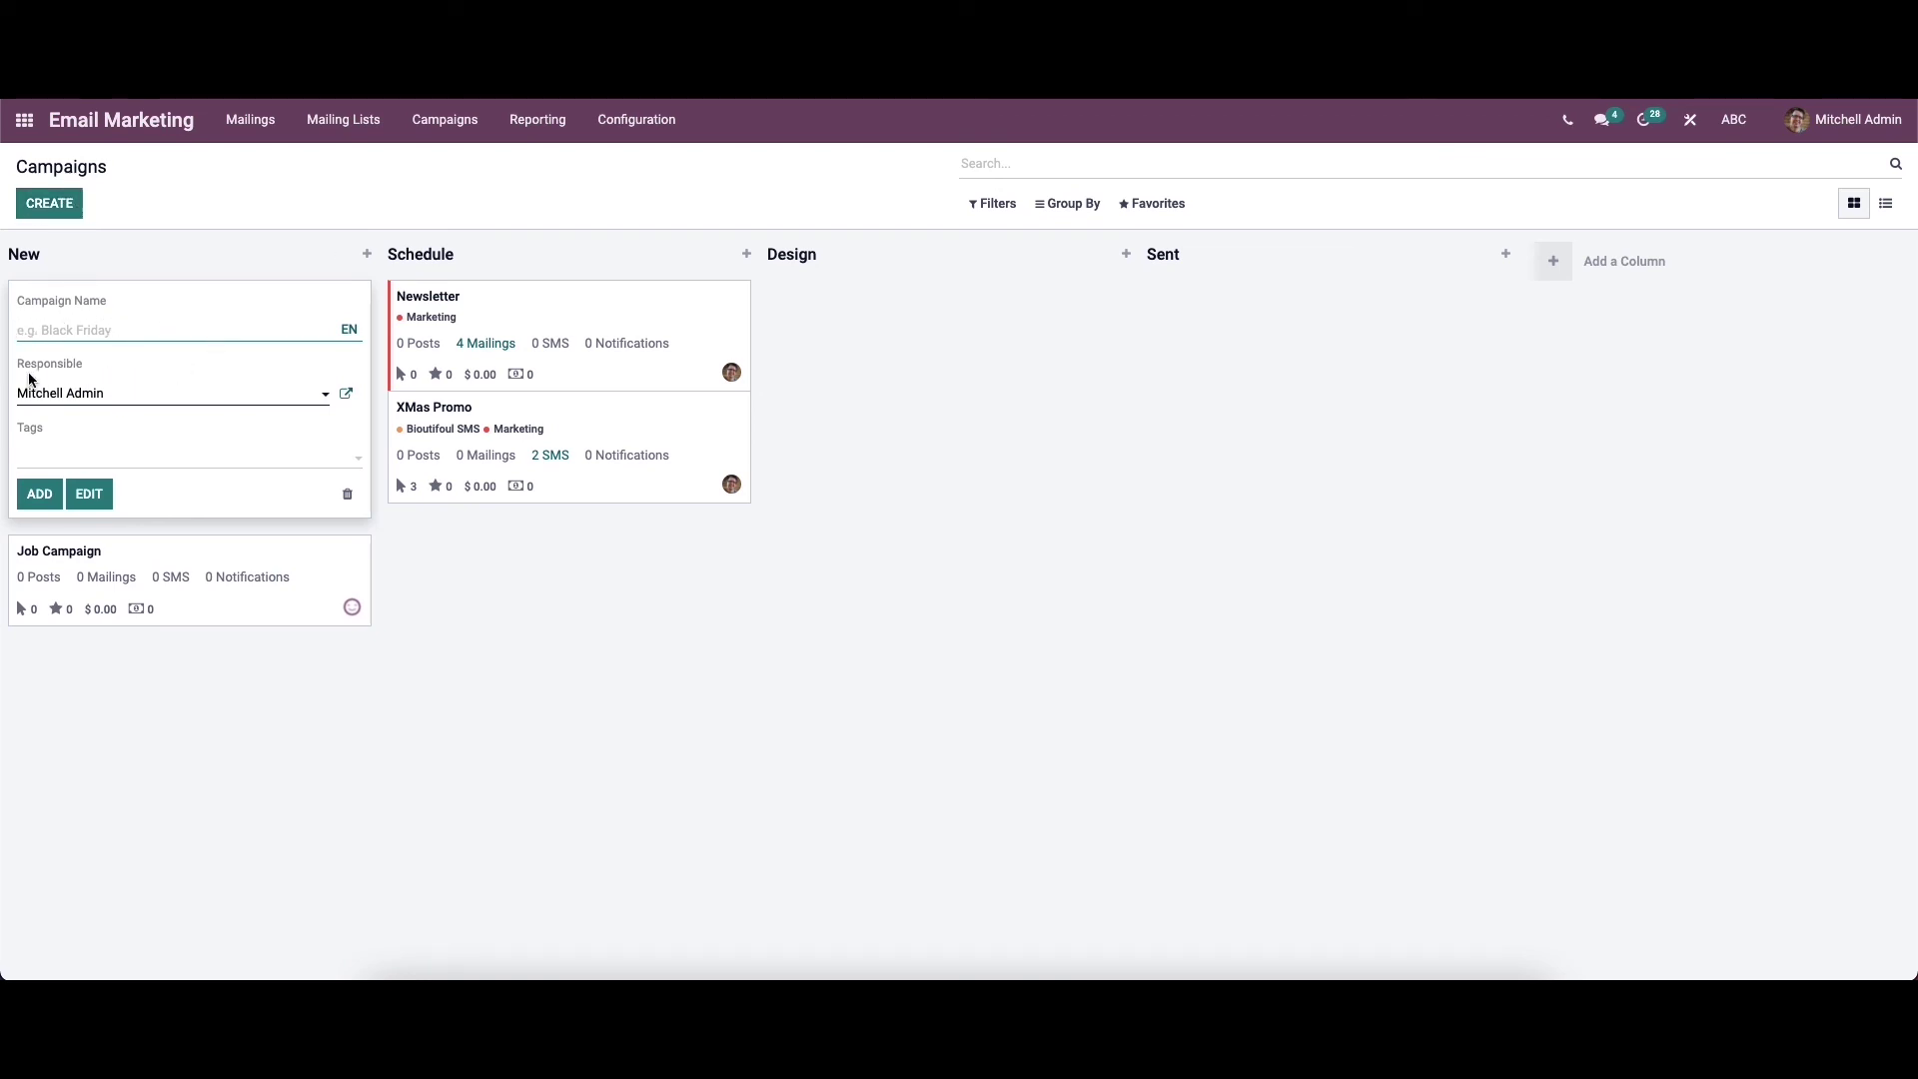
pyautogui.click(145, 470)
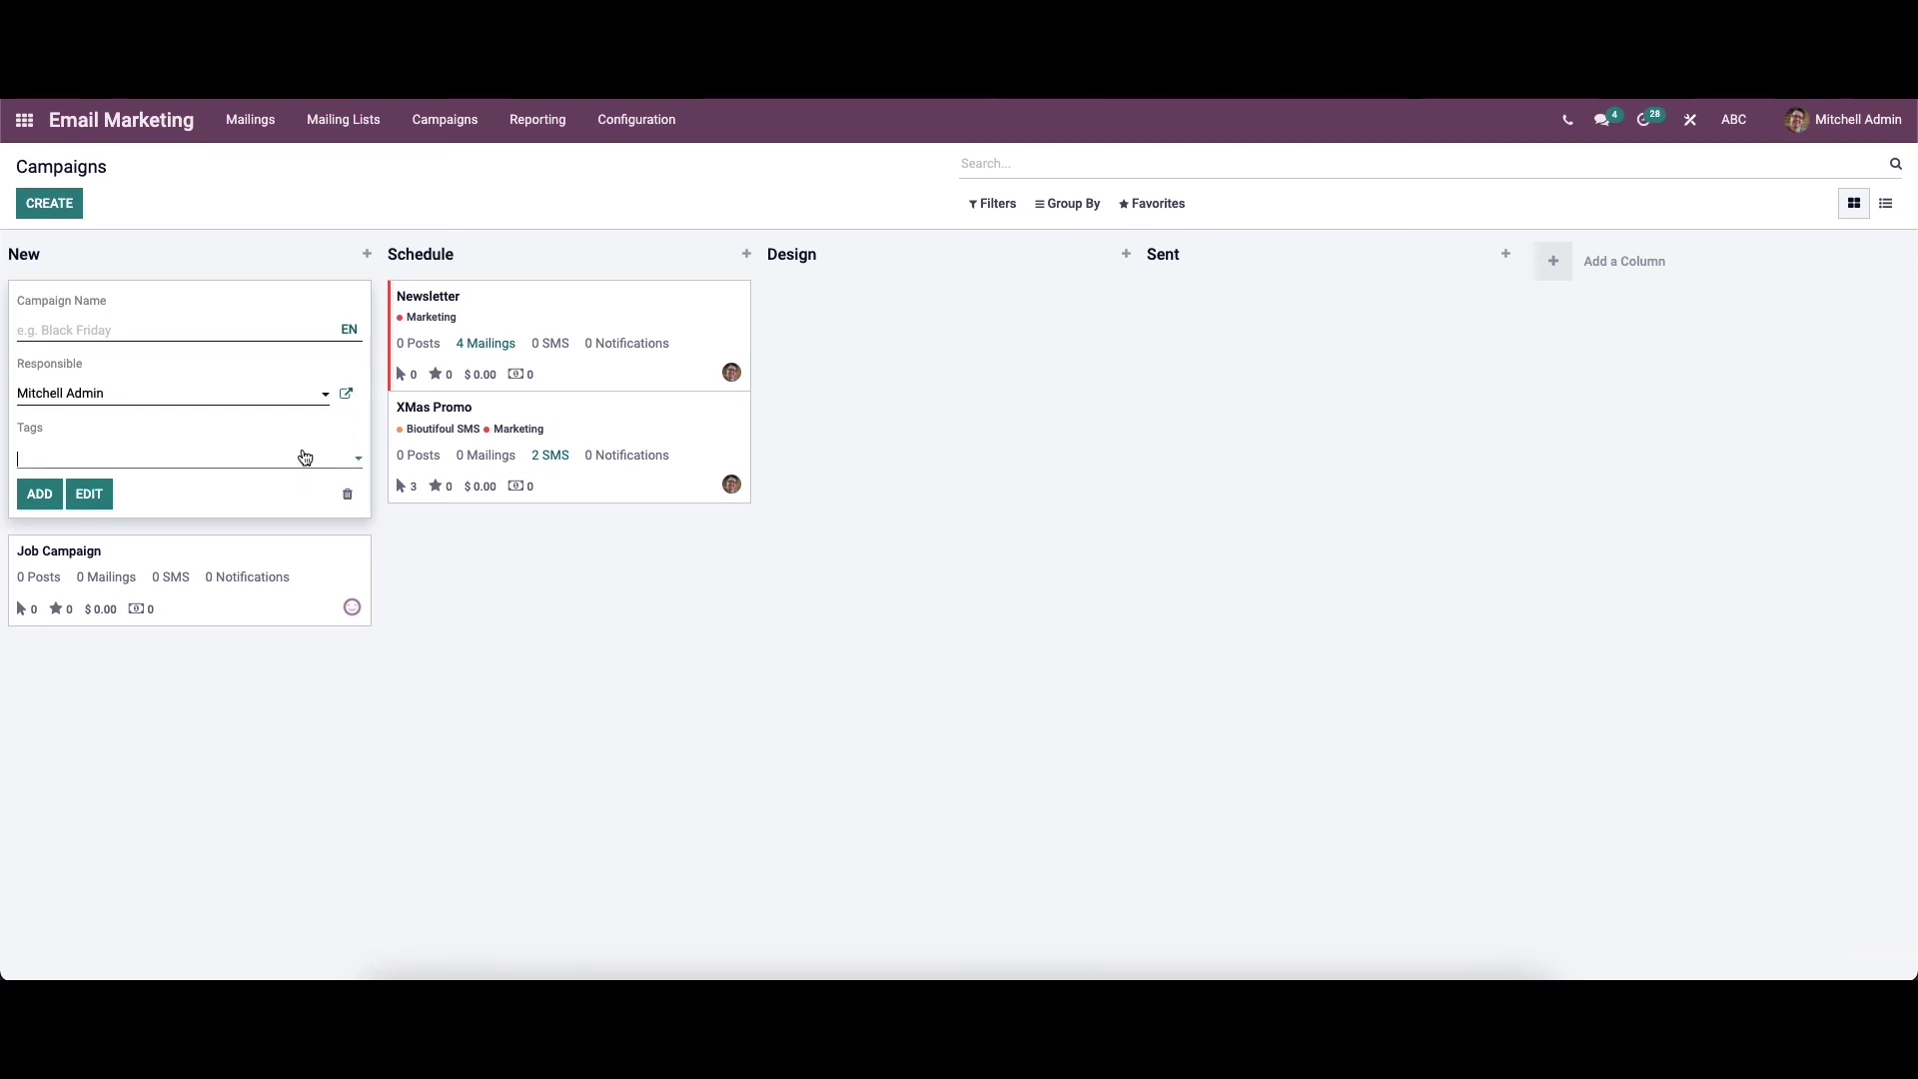
pyautogui.click(299, 451)
pyautogui.click(239, 237)
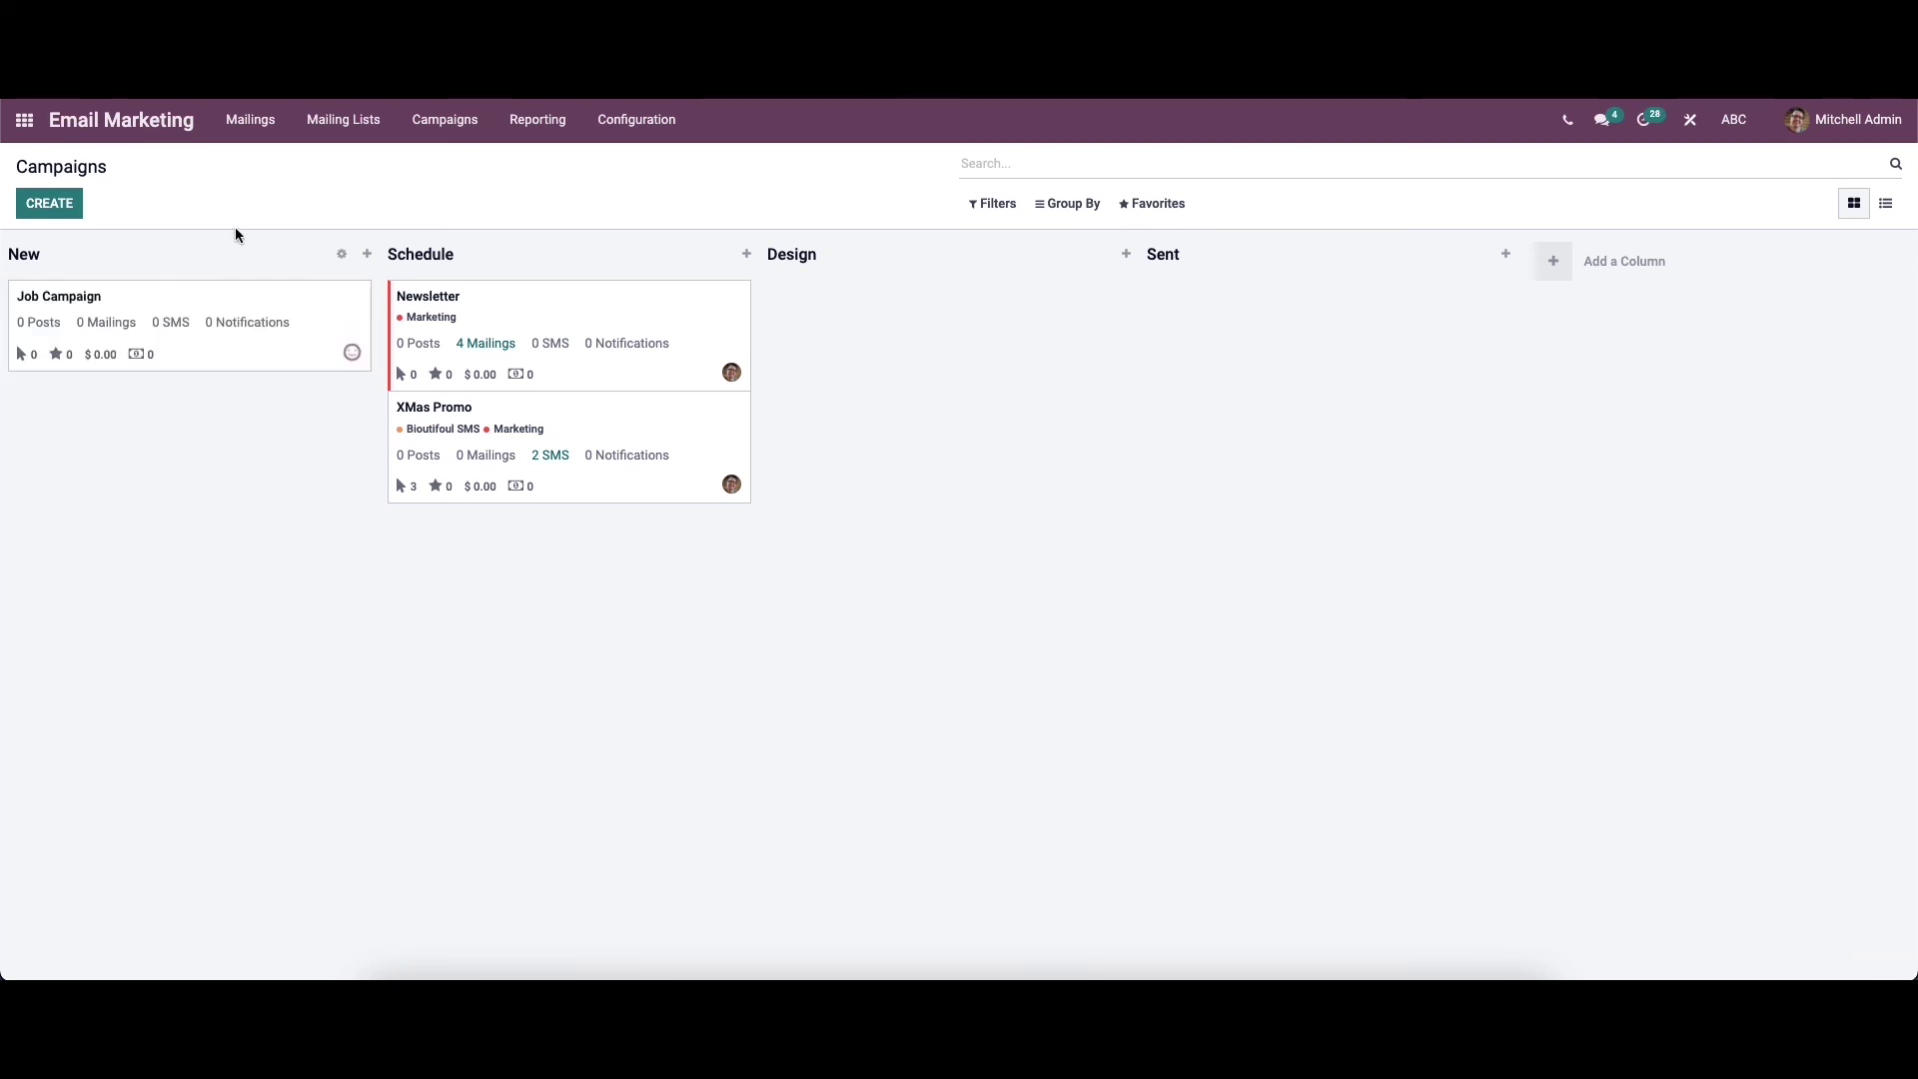
# Open the Mass Mailing Analysis report and compare graph measures such as Delivered, Opened and Sent, finishing on Bounced
pyautogui.click(536, 123)
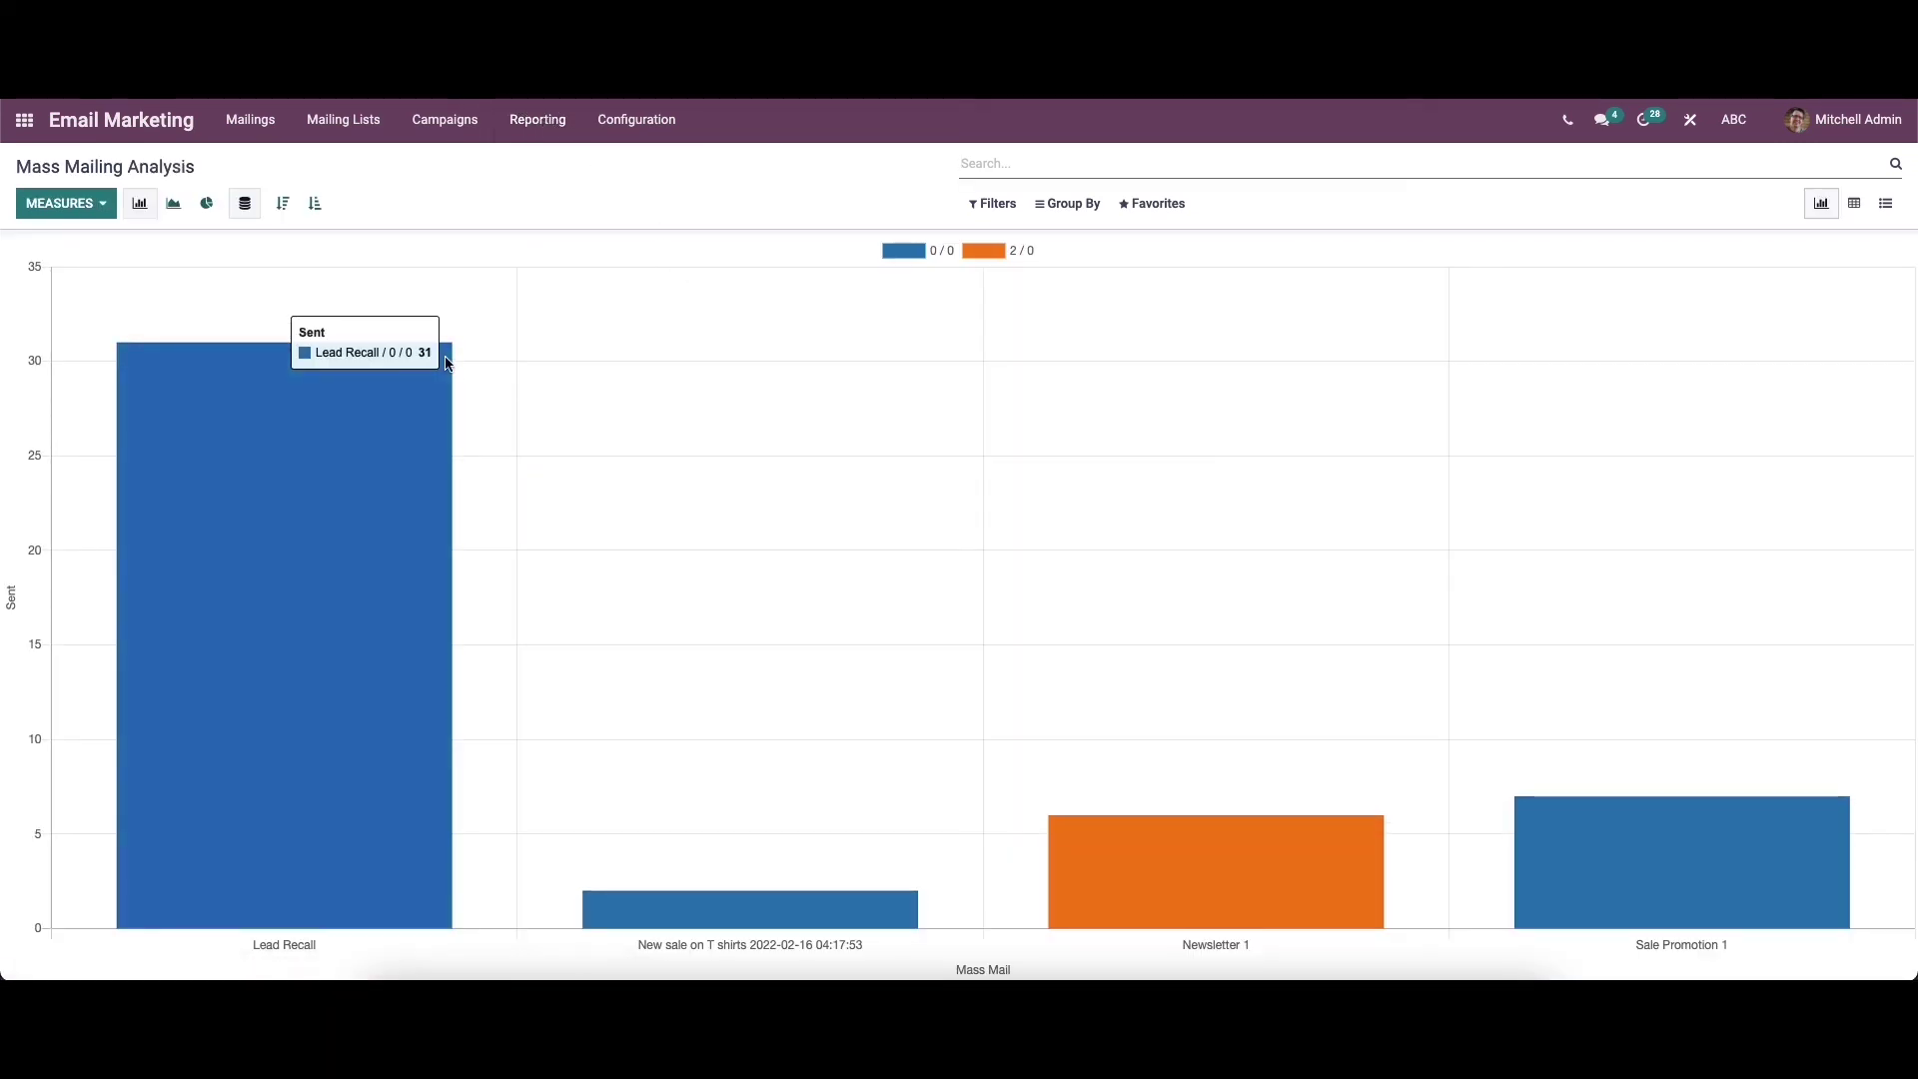
pyautogui.click(66, 203)
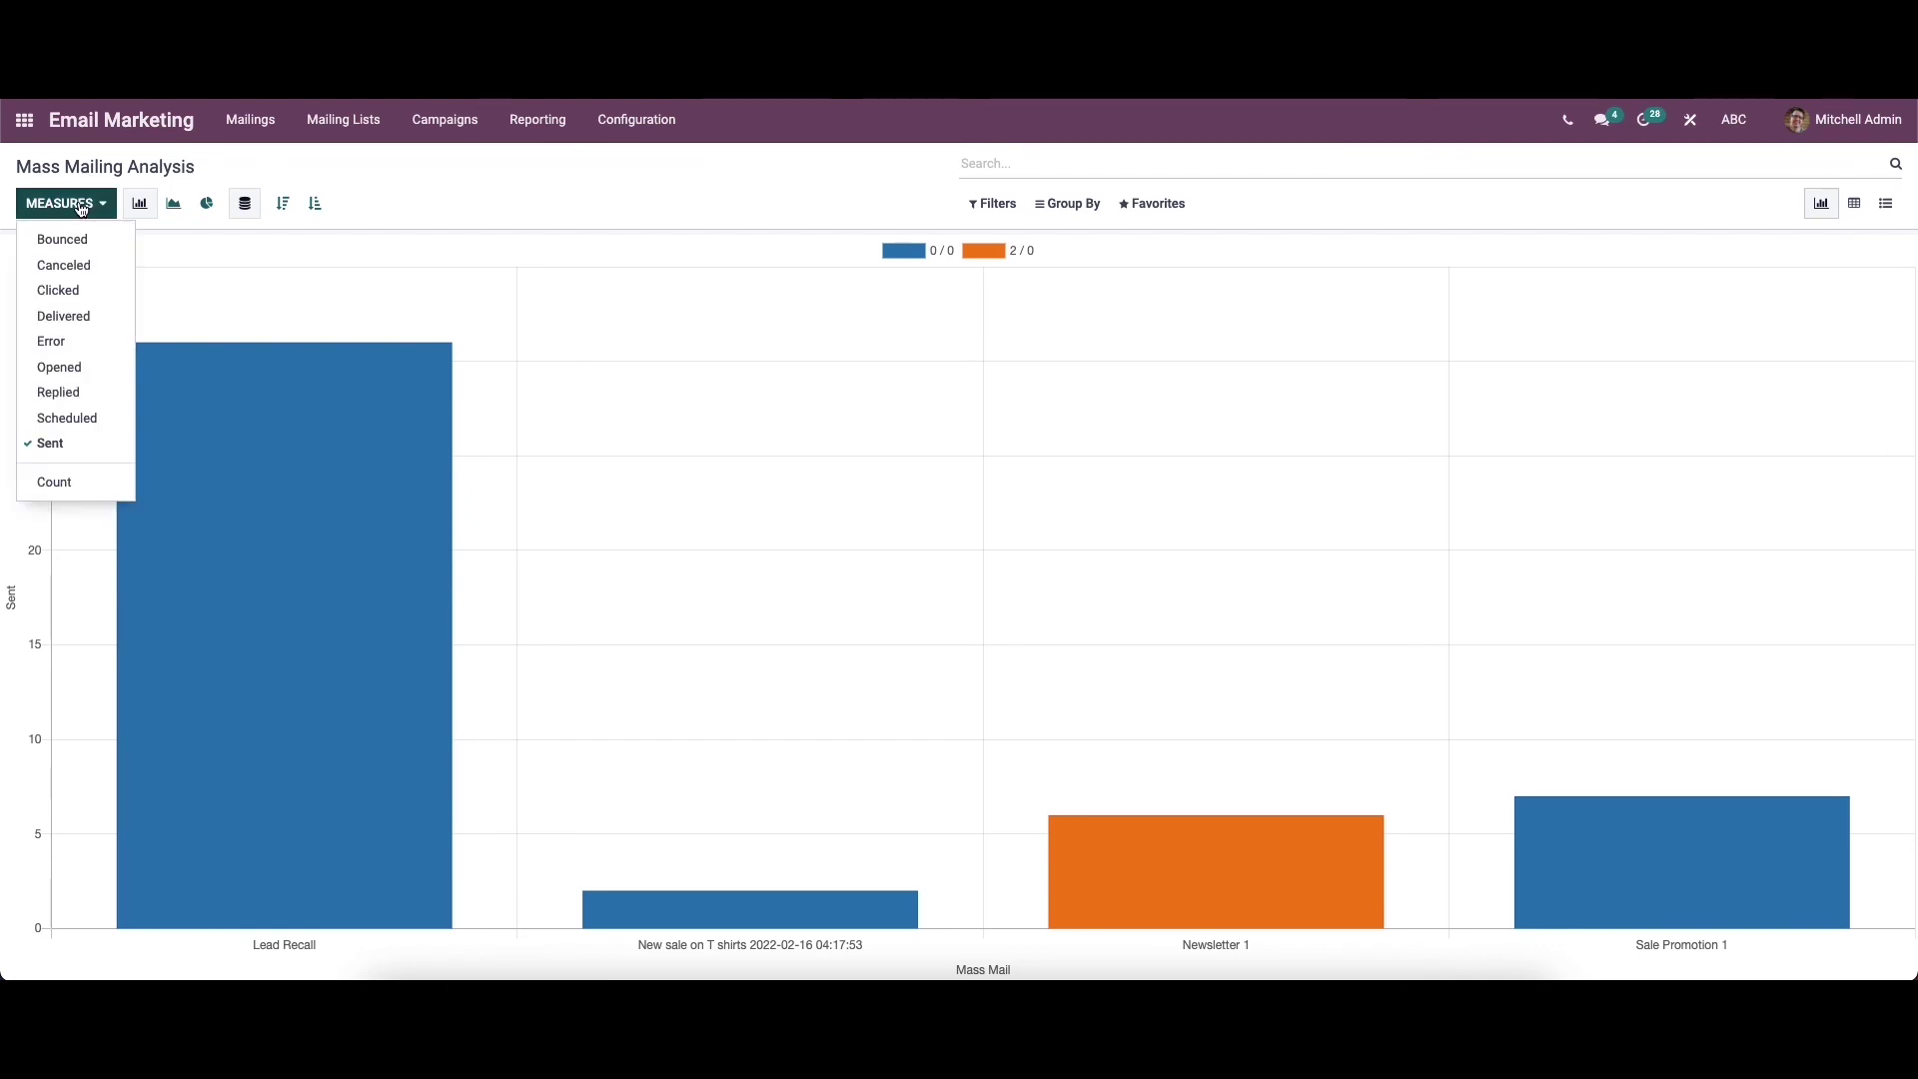
pyautogui.click(84, 244)
pyautogui.click(77, 265)
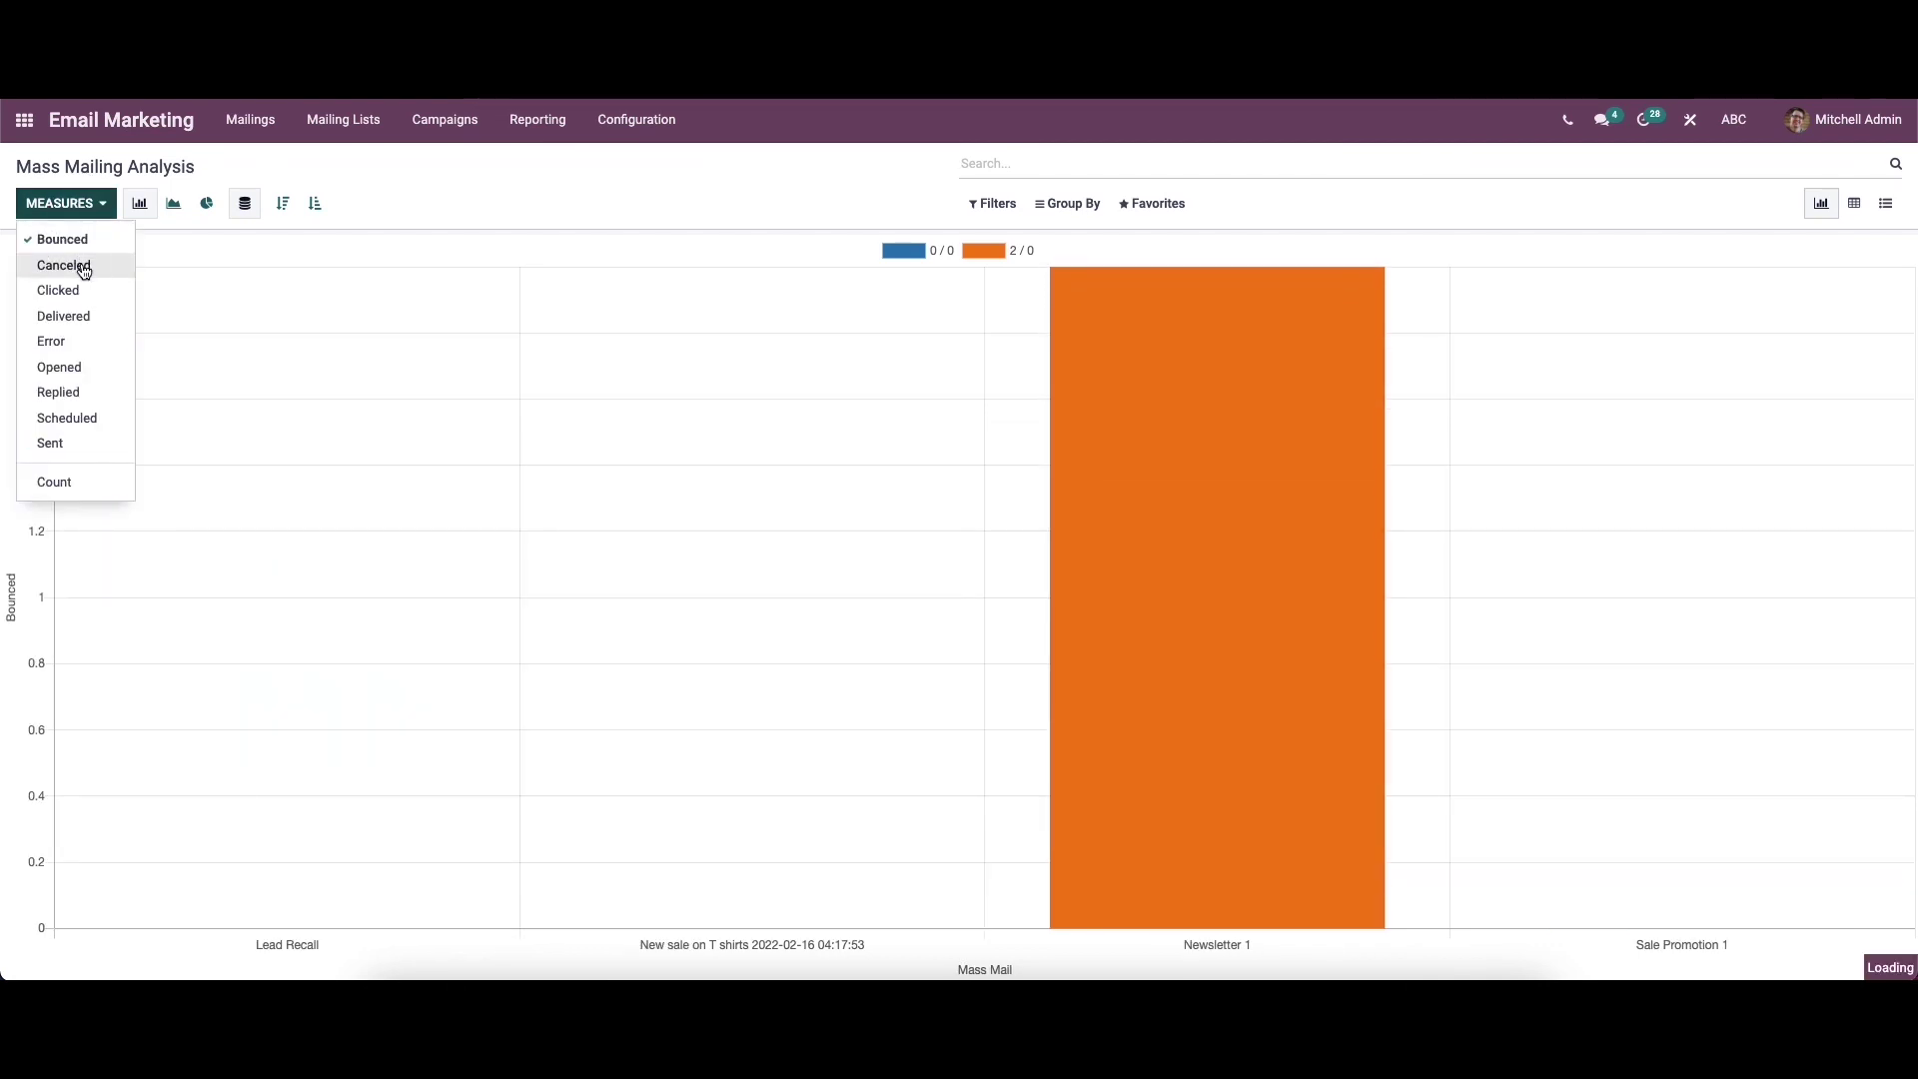
pyautogui.click(77, 291)
pyautogui.click(80, 316)
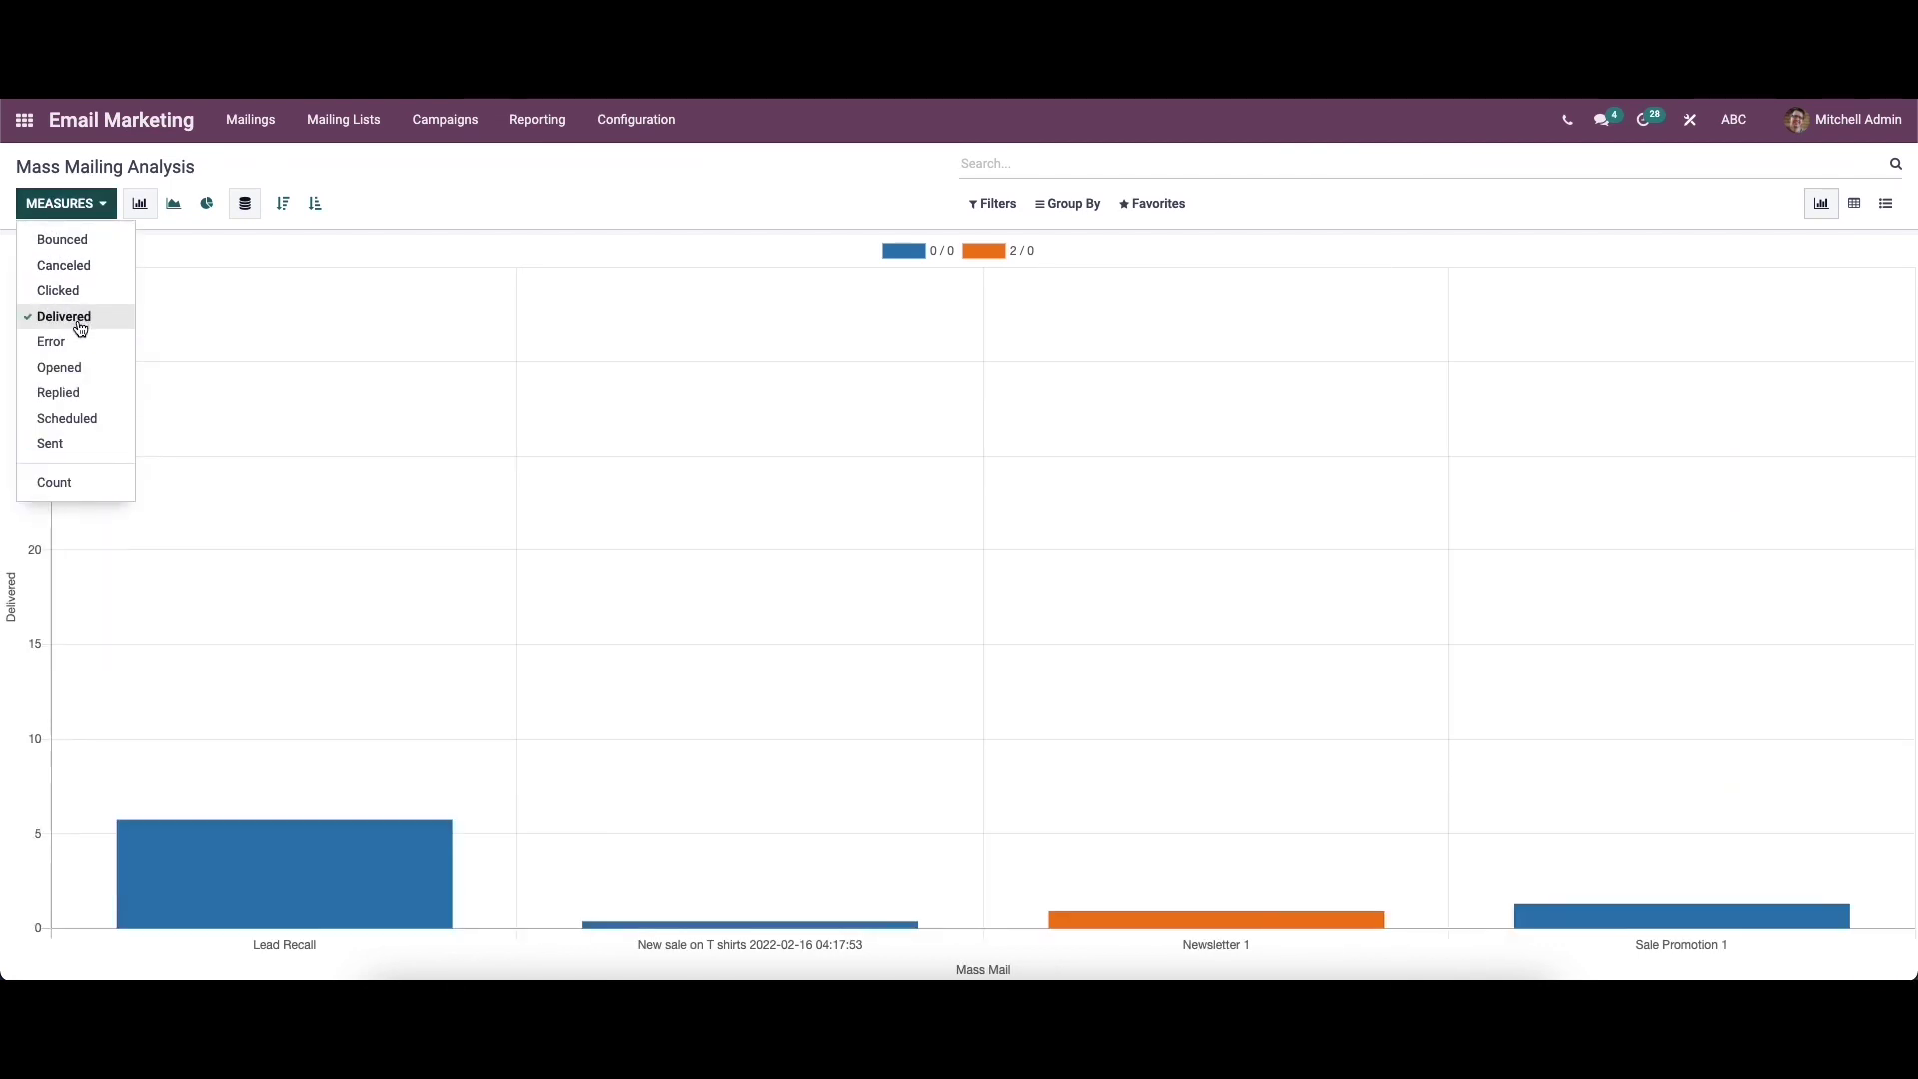
pyautogui.click(89, 394)
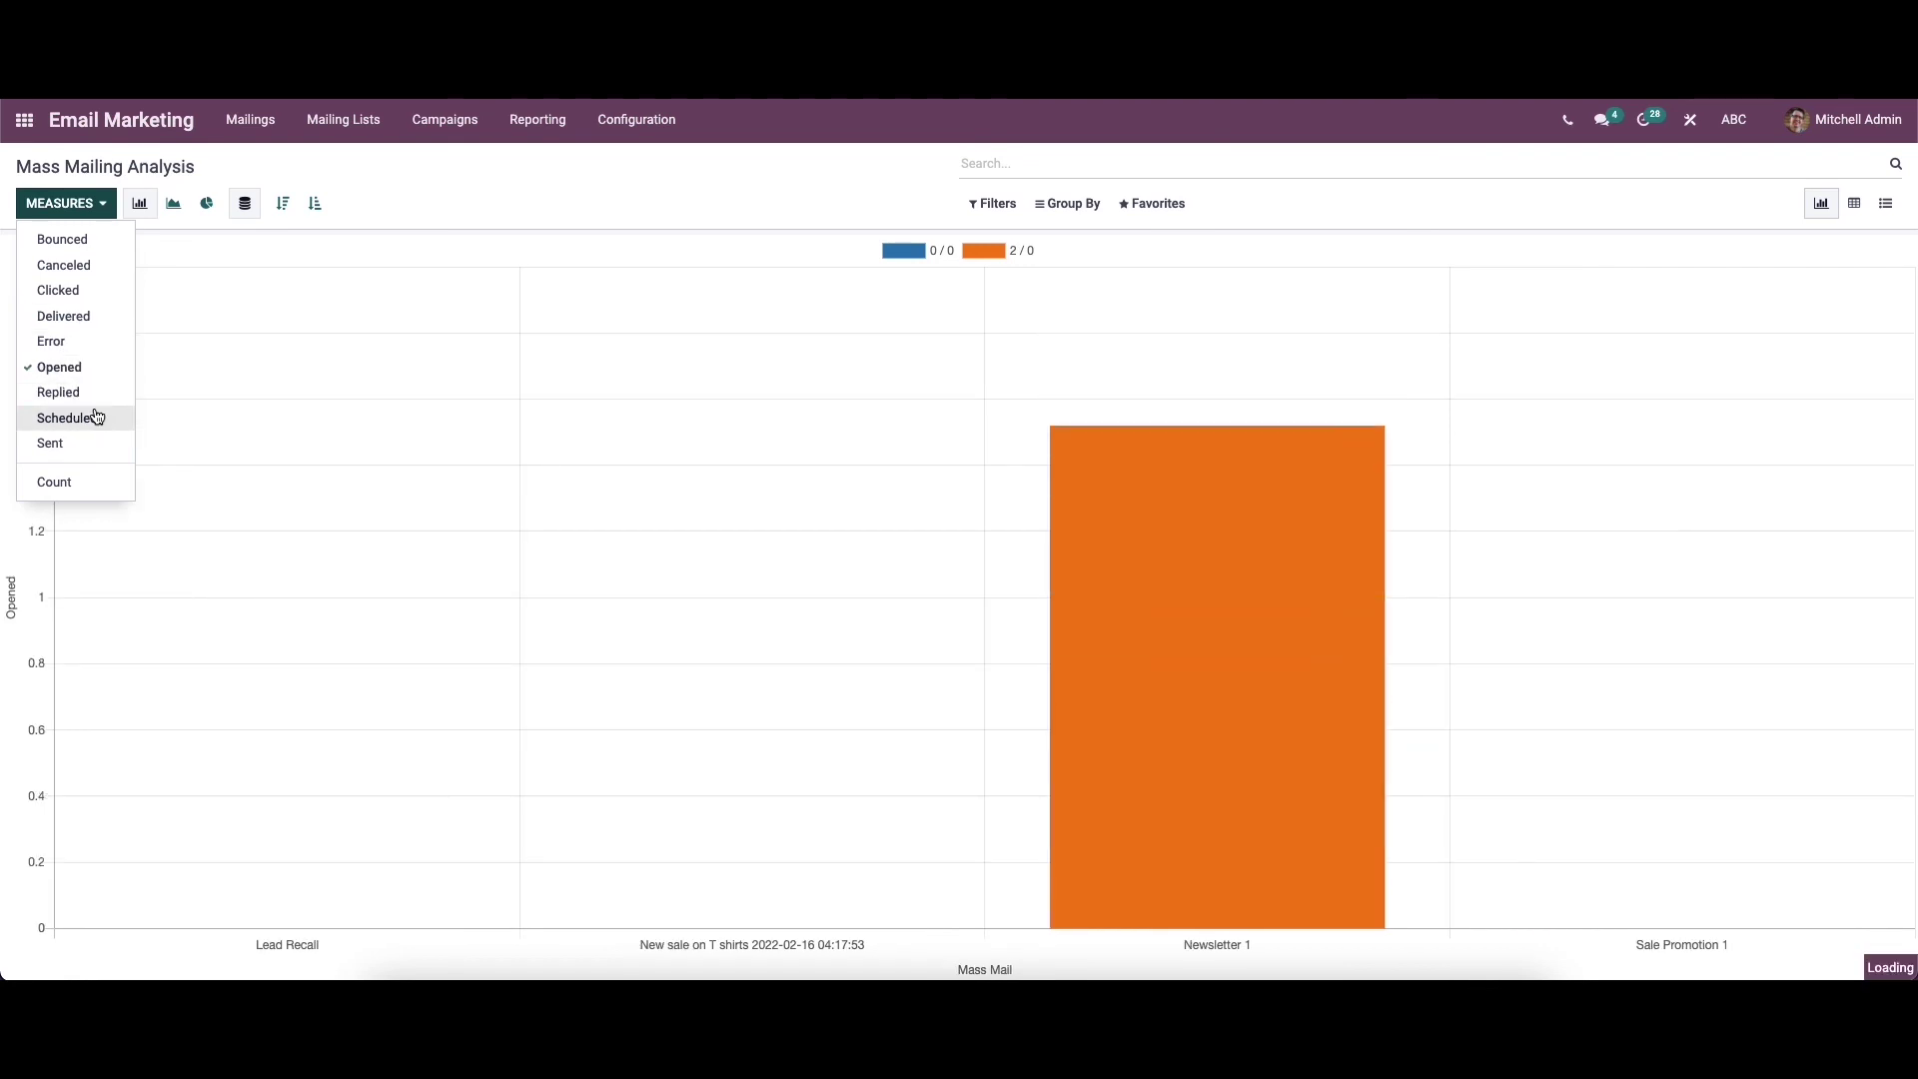
pyautogui.click(101, 446)
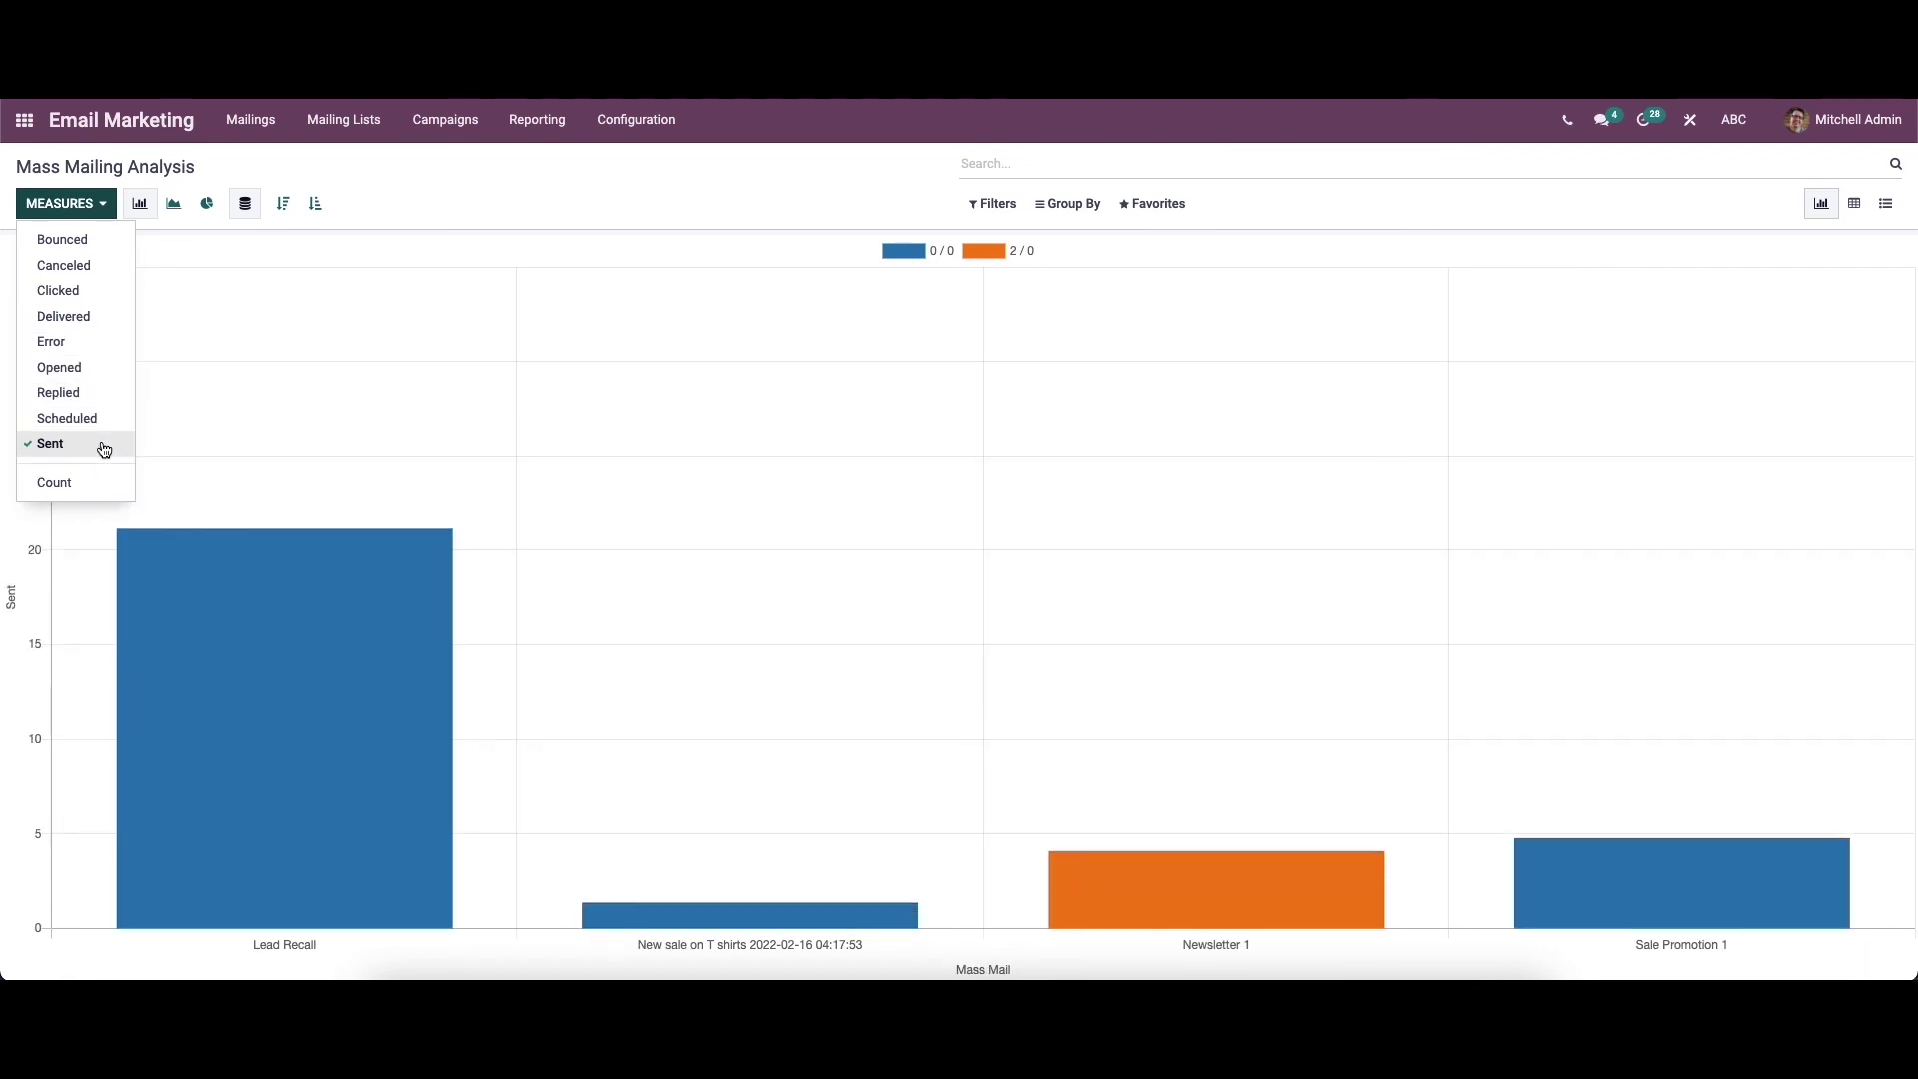
pyautogui.click(115, 245)
# View the Bounced graph as a line chart and a pie chart, and return to the bar chart
pyautogui.click(141, 204)
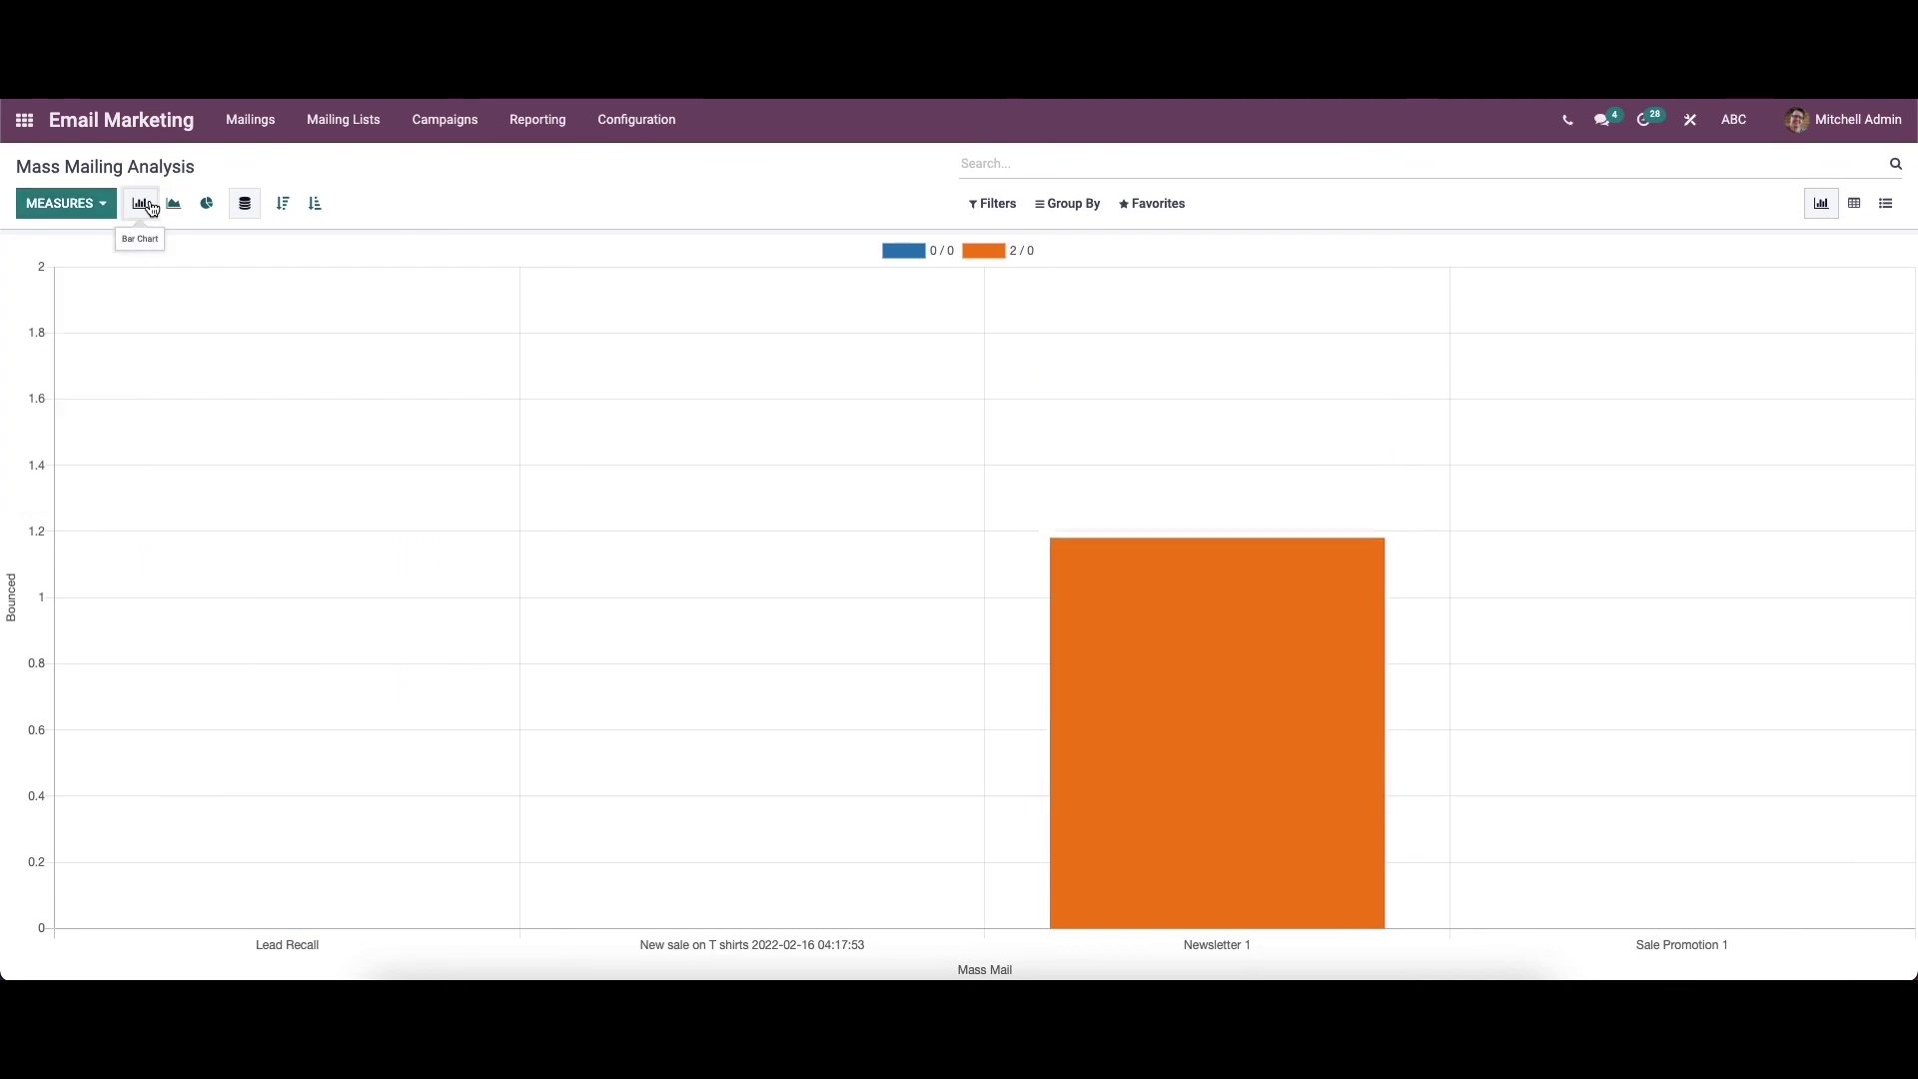
pyautogui.click(173, 206)
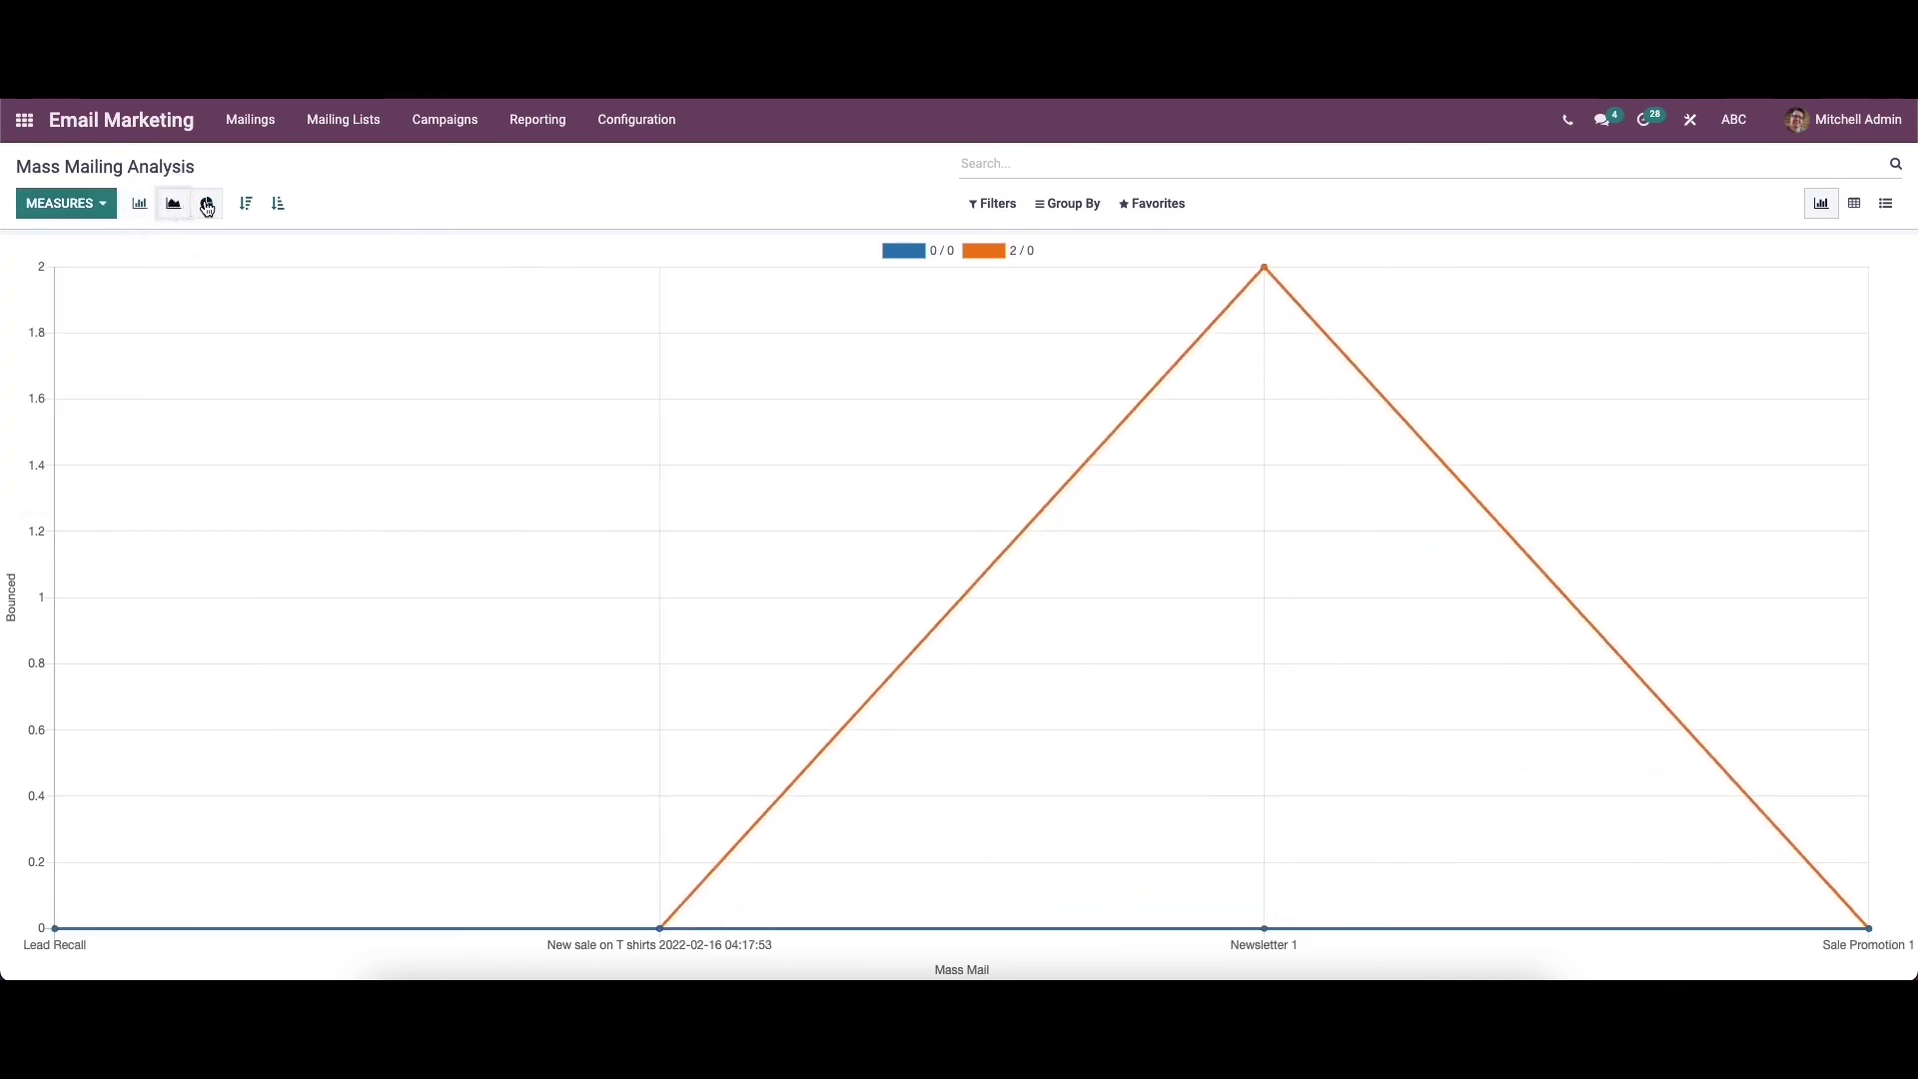
pyautogui.click(206, 205)
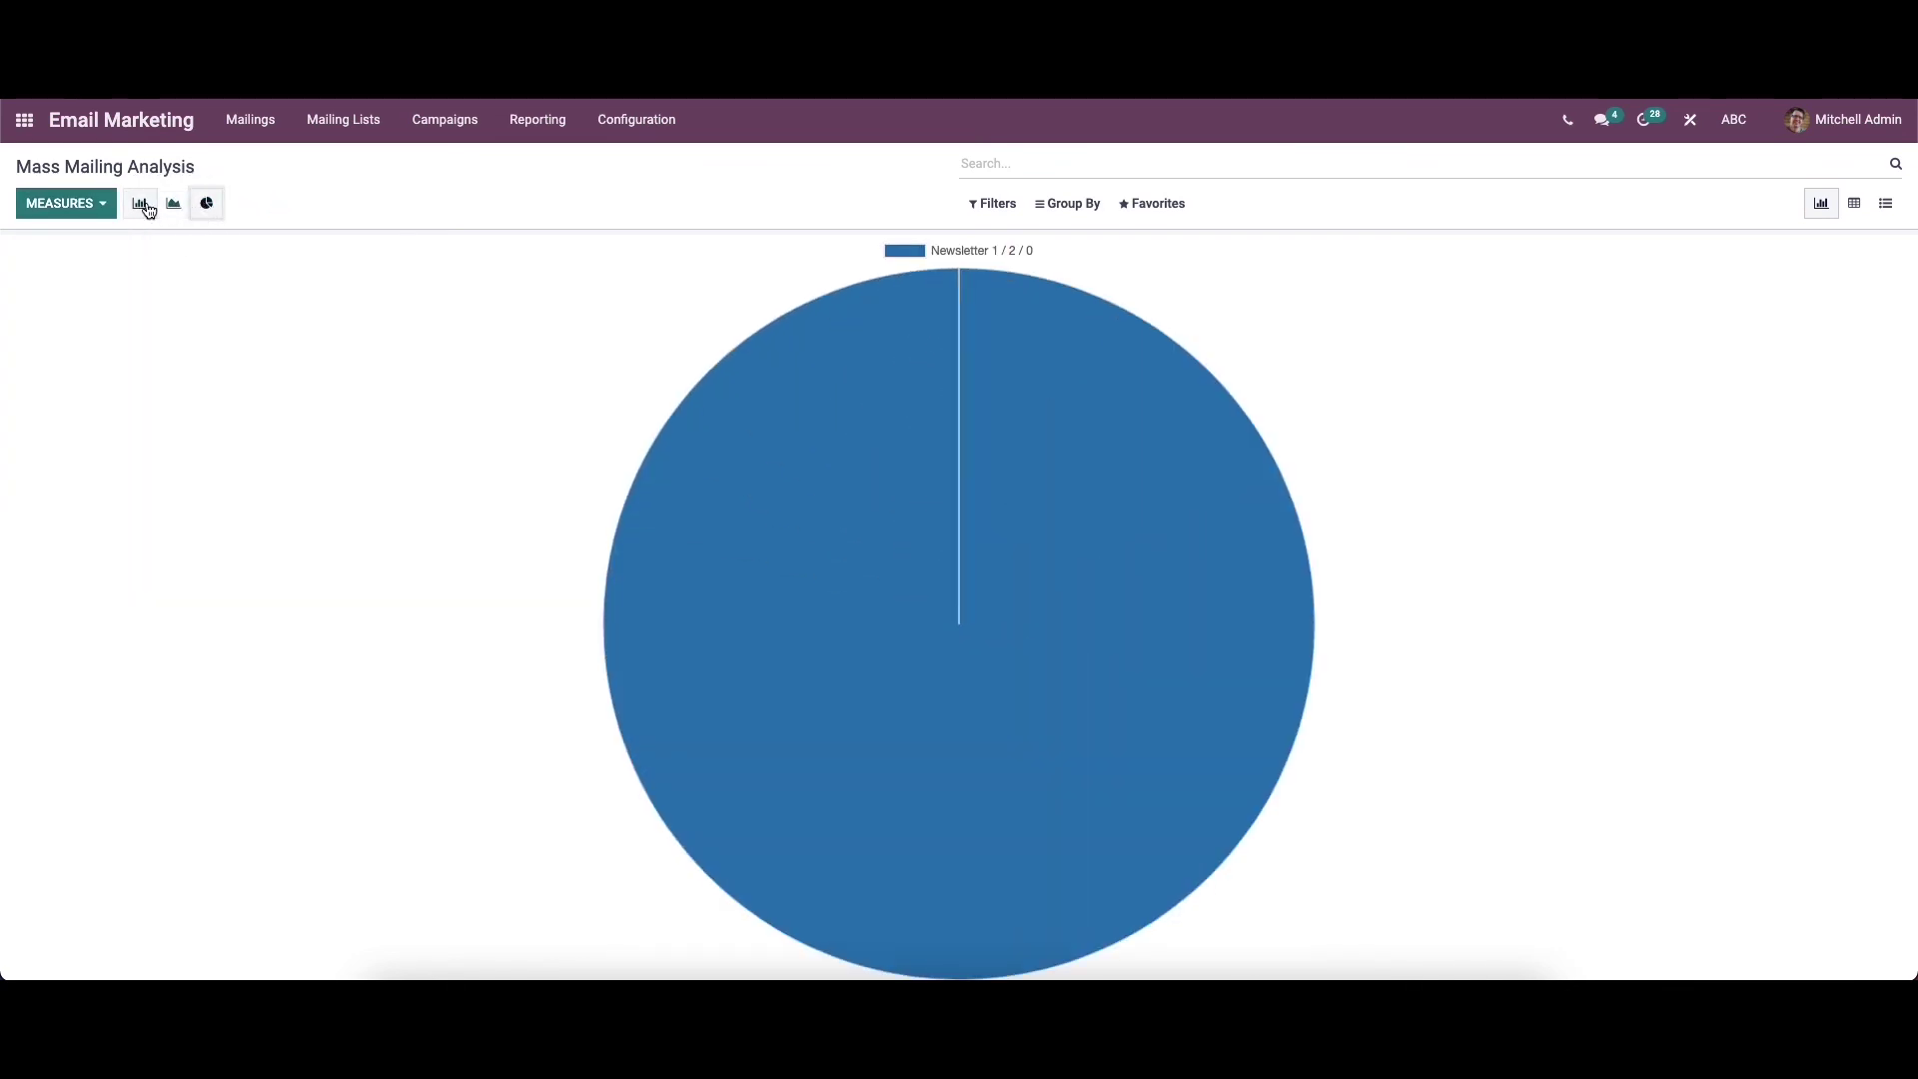
pyautogui.click(141, 204)
# Try both sort orders on the bar chart and leave it sorted in descending order
pyautogui.click(282, 204)
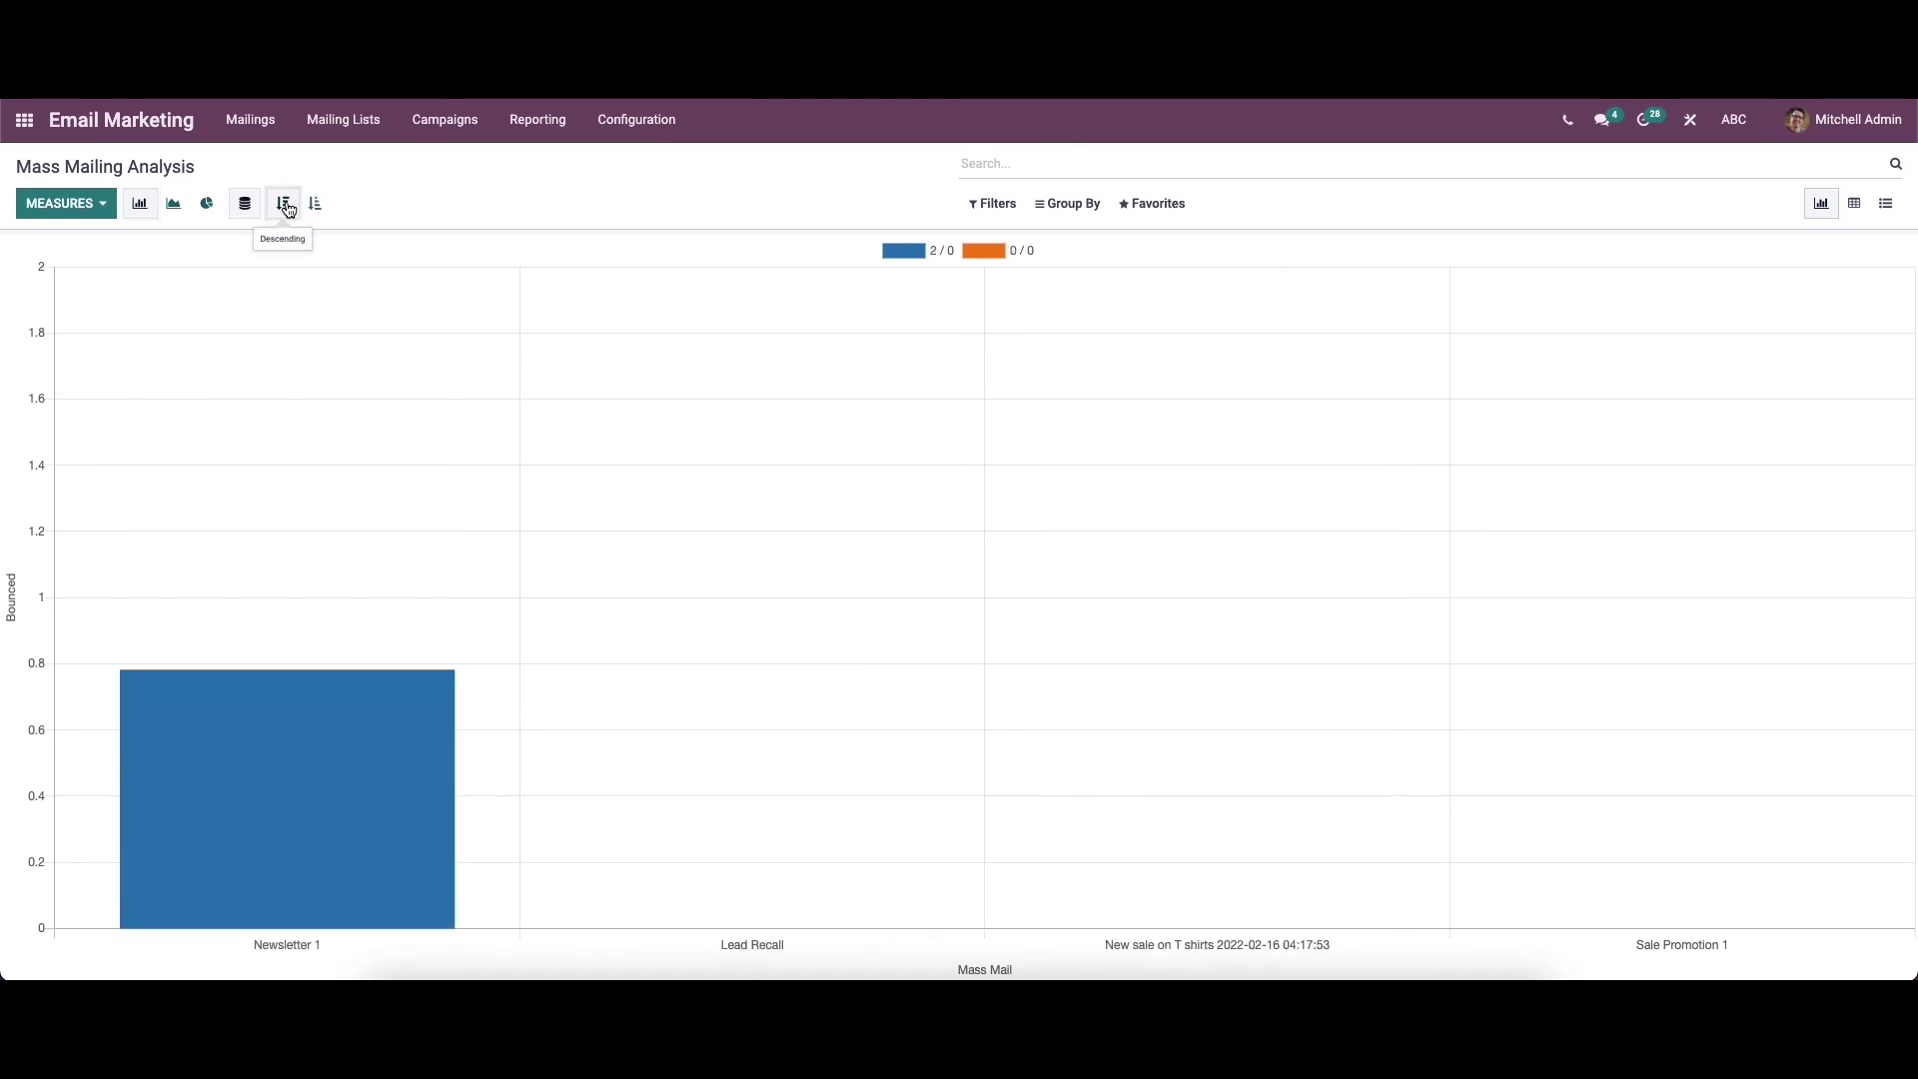
pyautogui.click(314, 206)
pyautogui.click(283, 204)
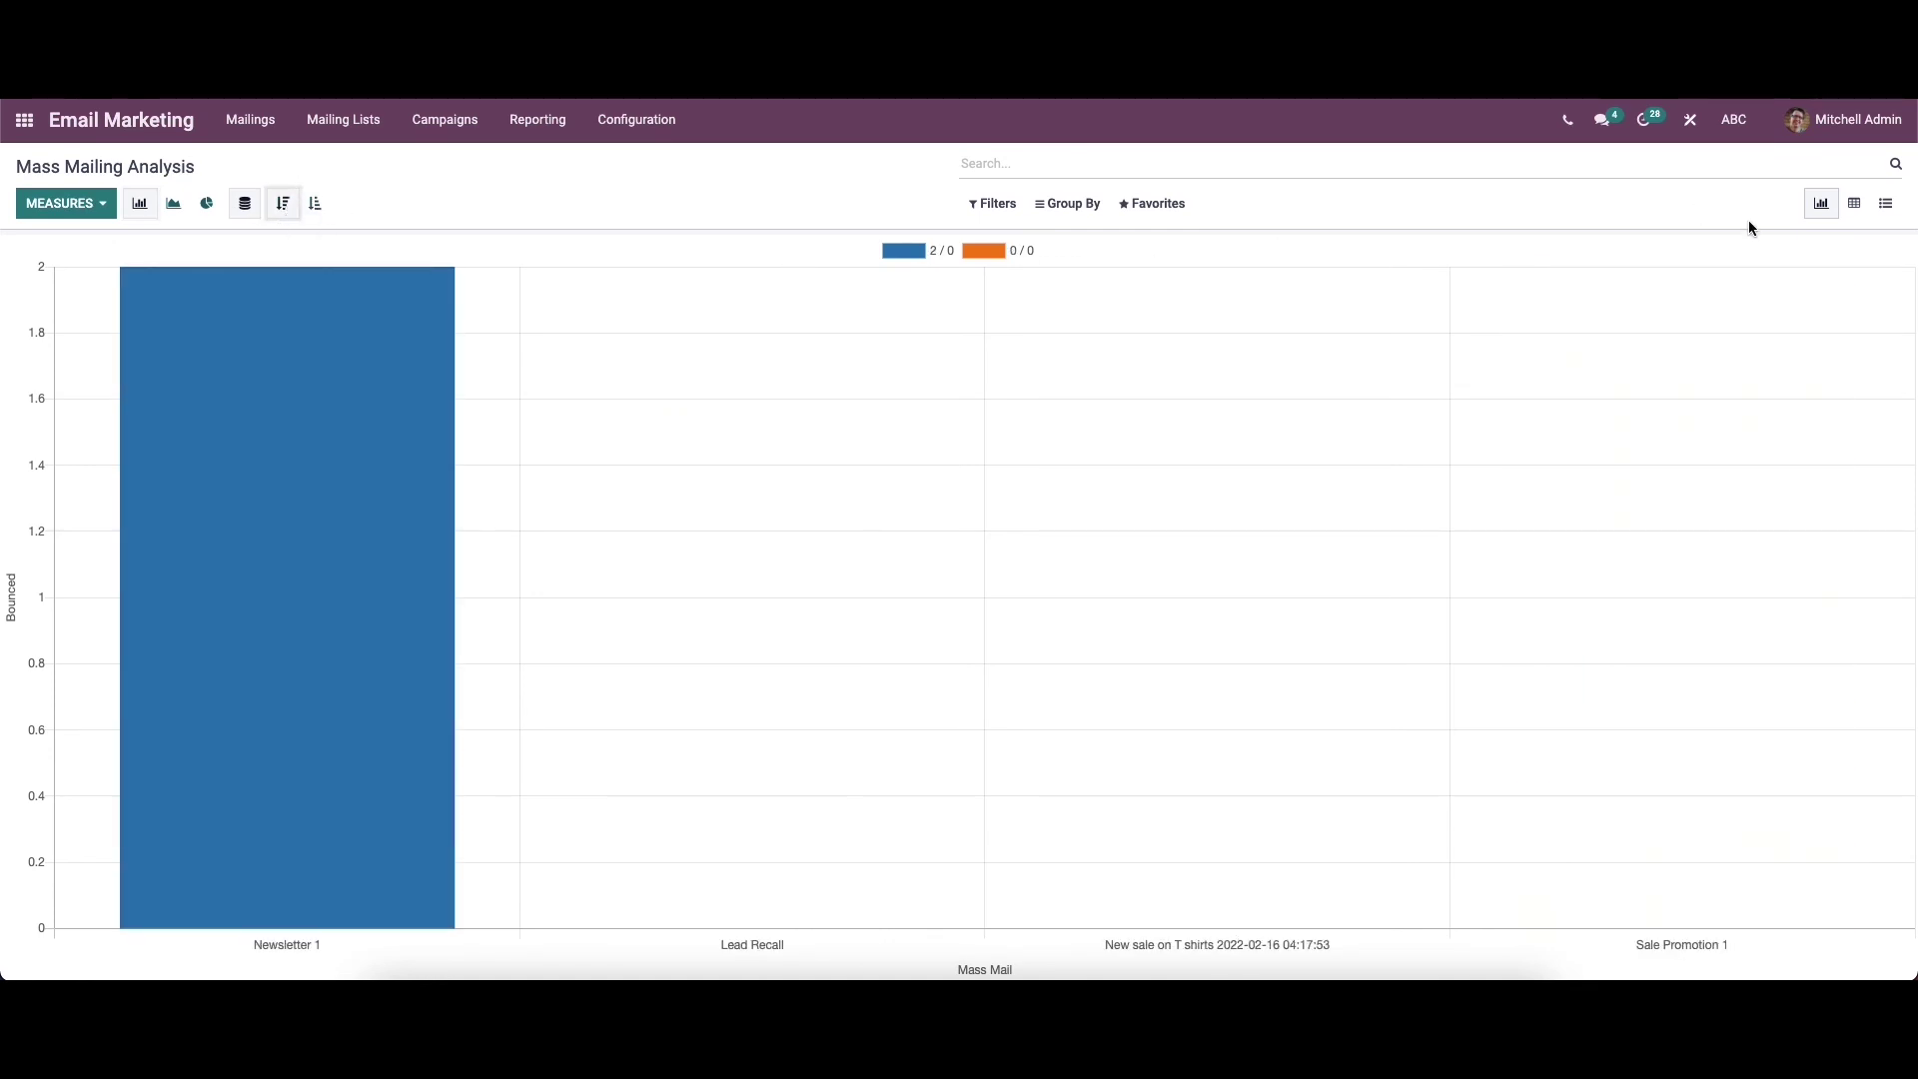
# View the mailing analysis as a pivot table and as a list, and return to the graph
pyautogui.click(1855, 204)
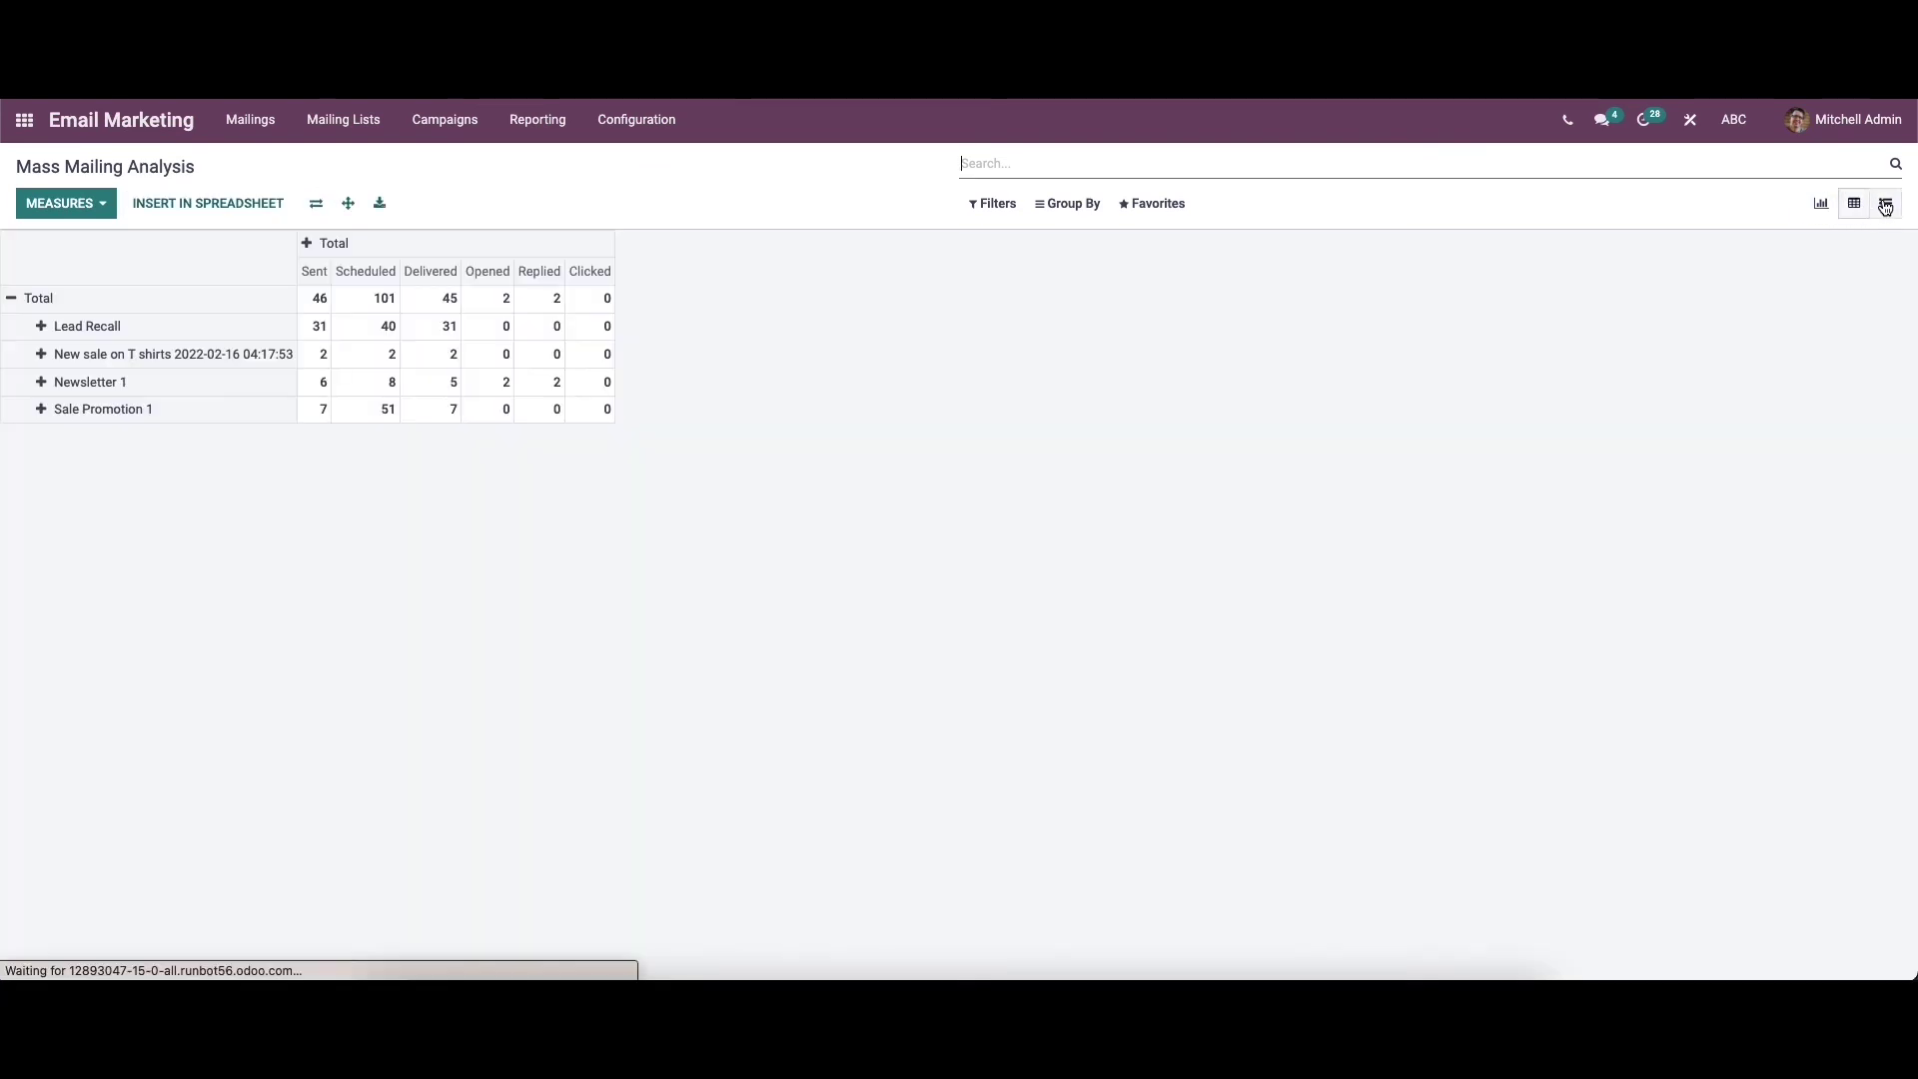
pyautogui.click(1886, 204)
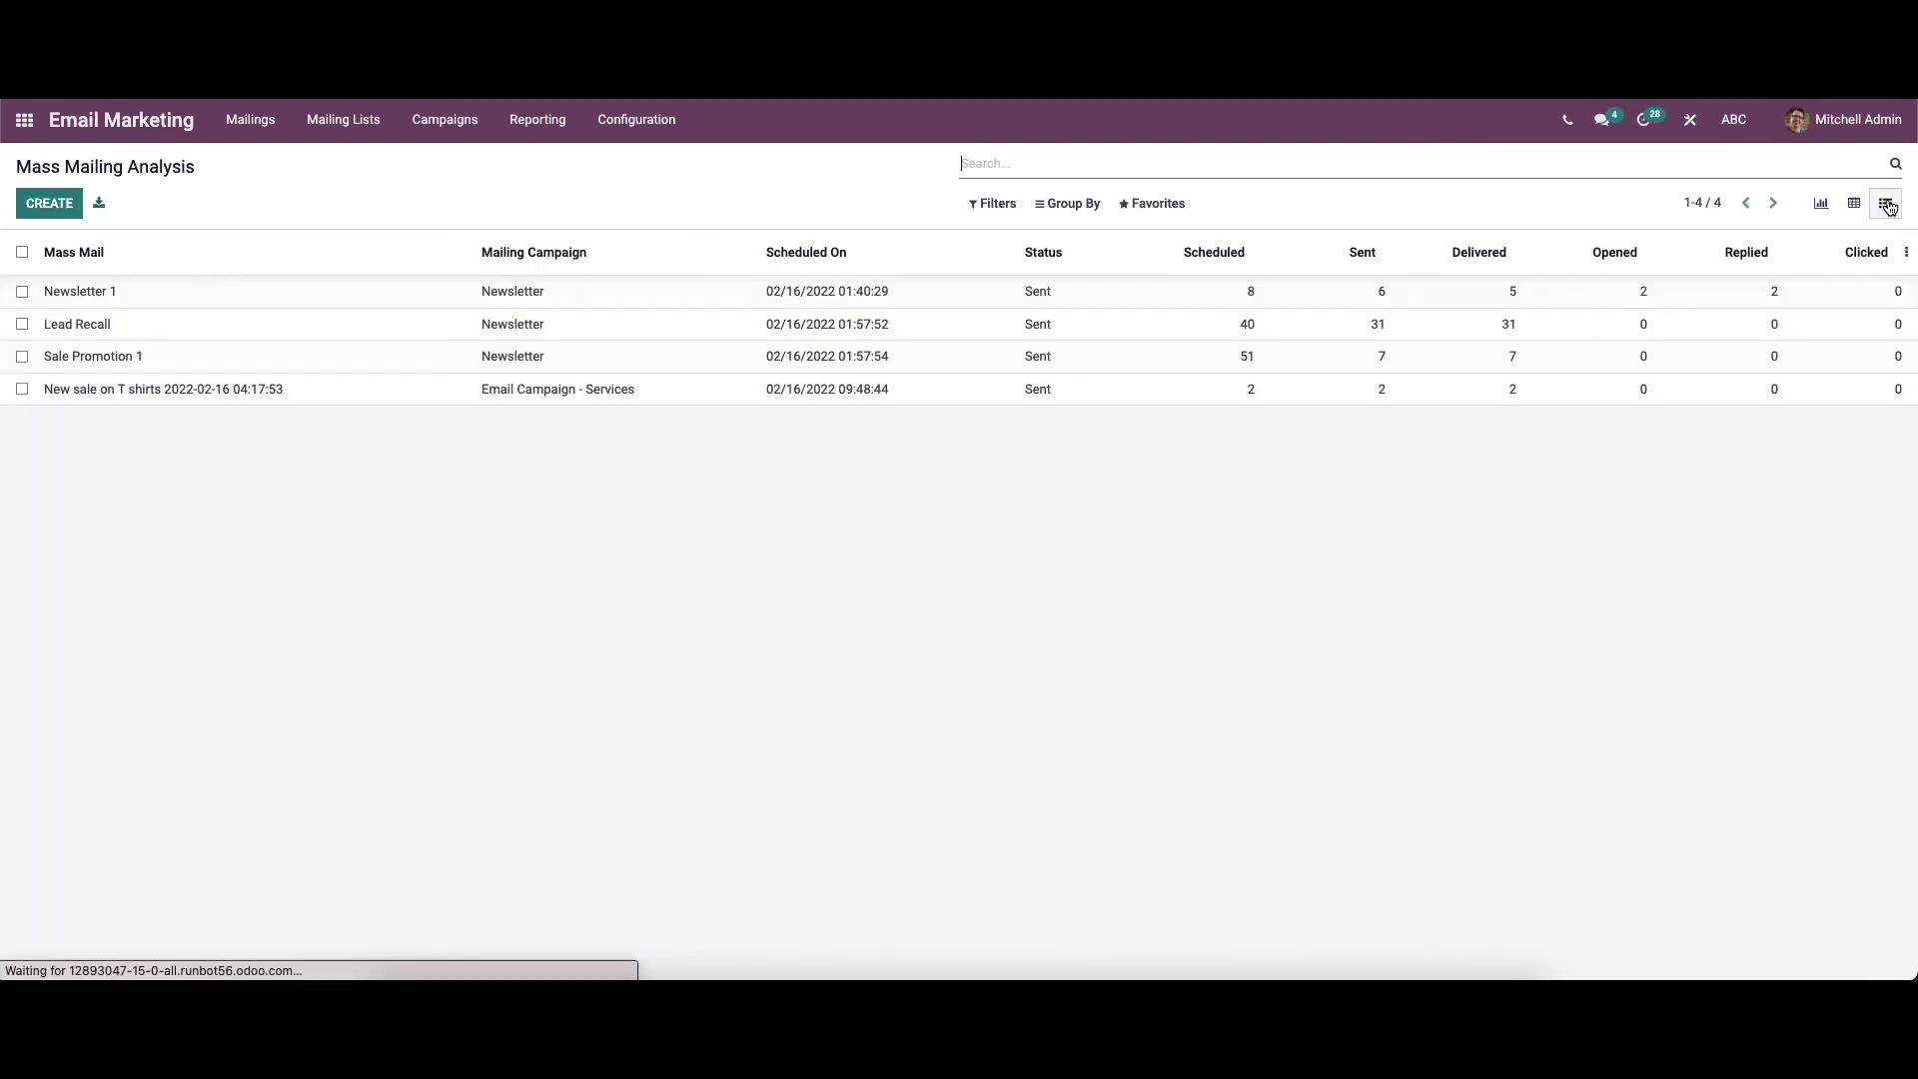
pyautogui.click(1832, 205)
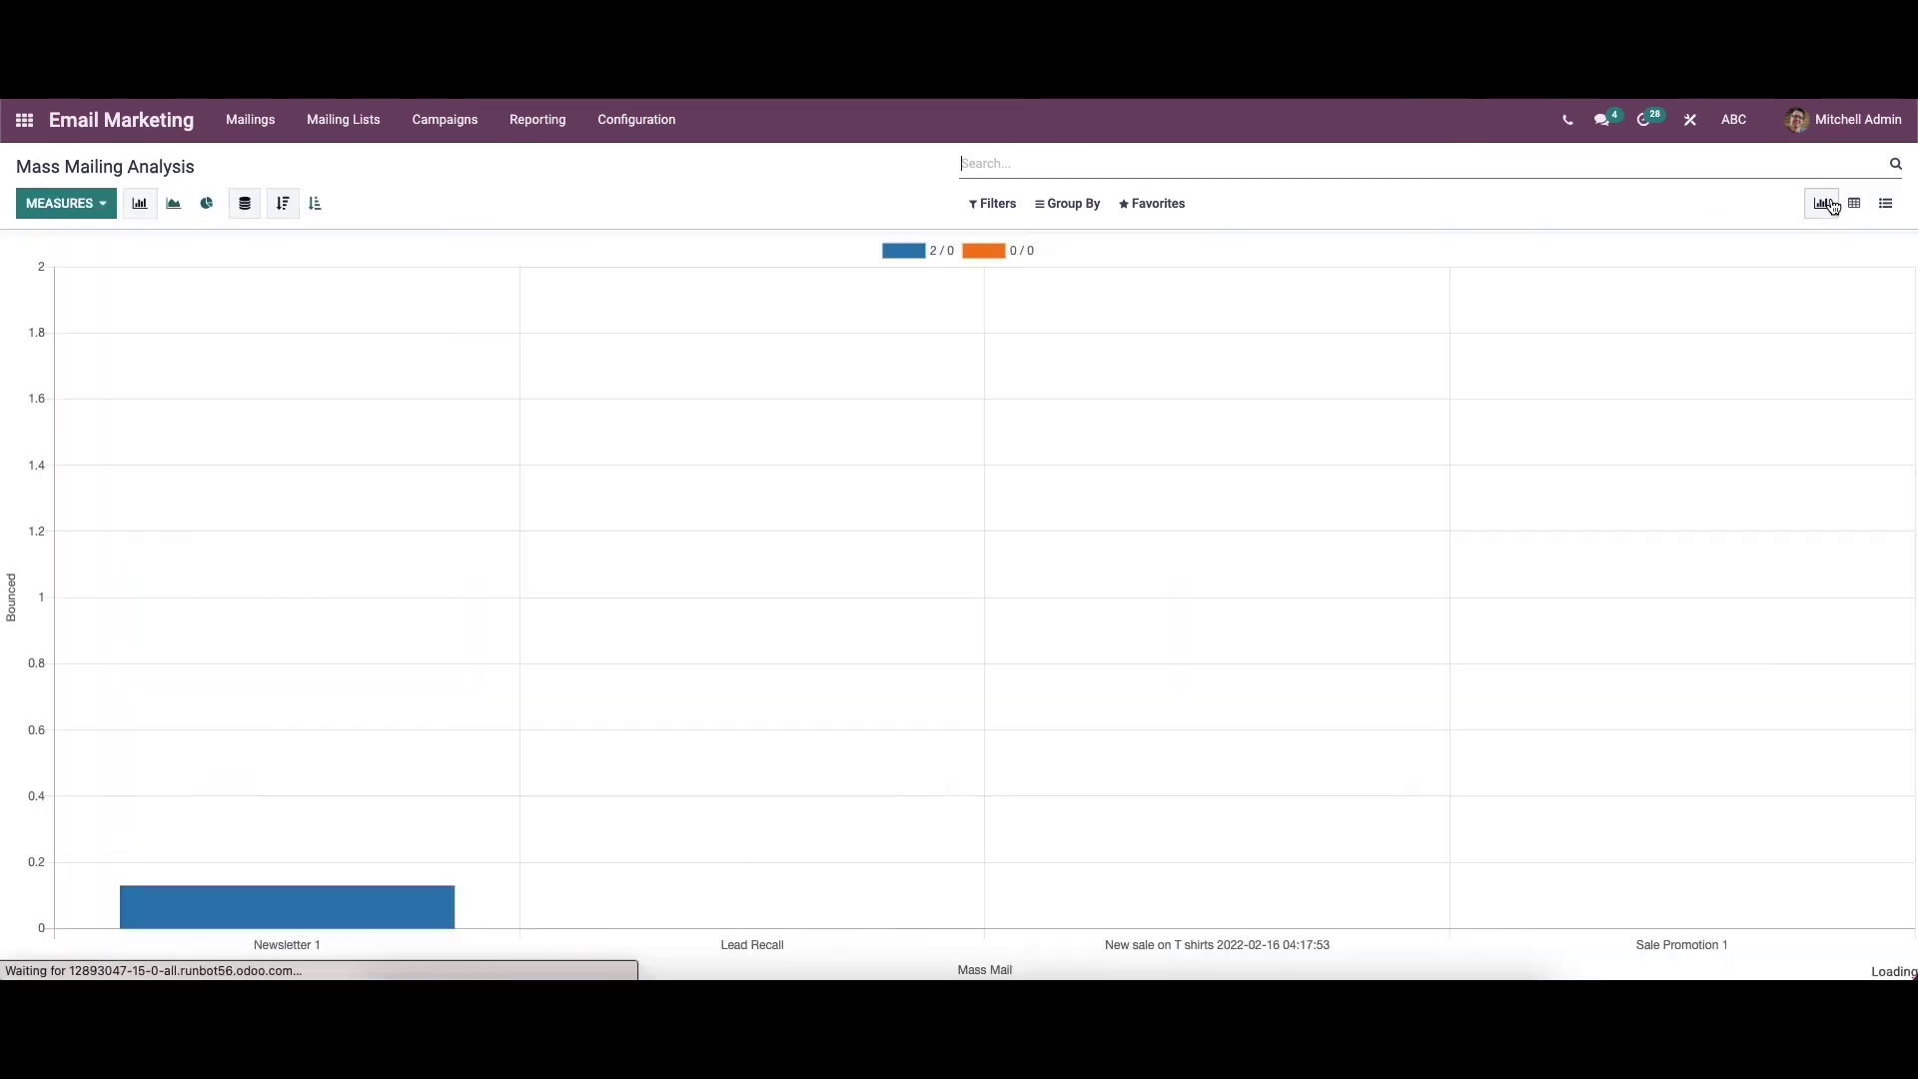
# Look through the filter, grouping and favorites options available for the mailing analysis graph
pyautogui.click(998, 205)
pyautogui.click(1060, 202)
pyautogui.click(1139, 203)
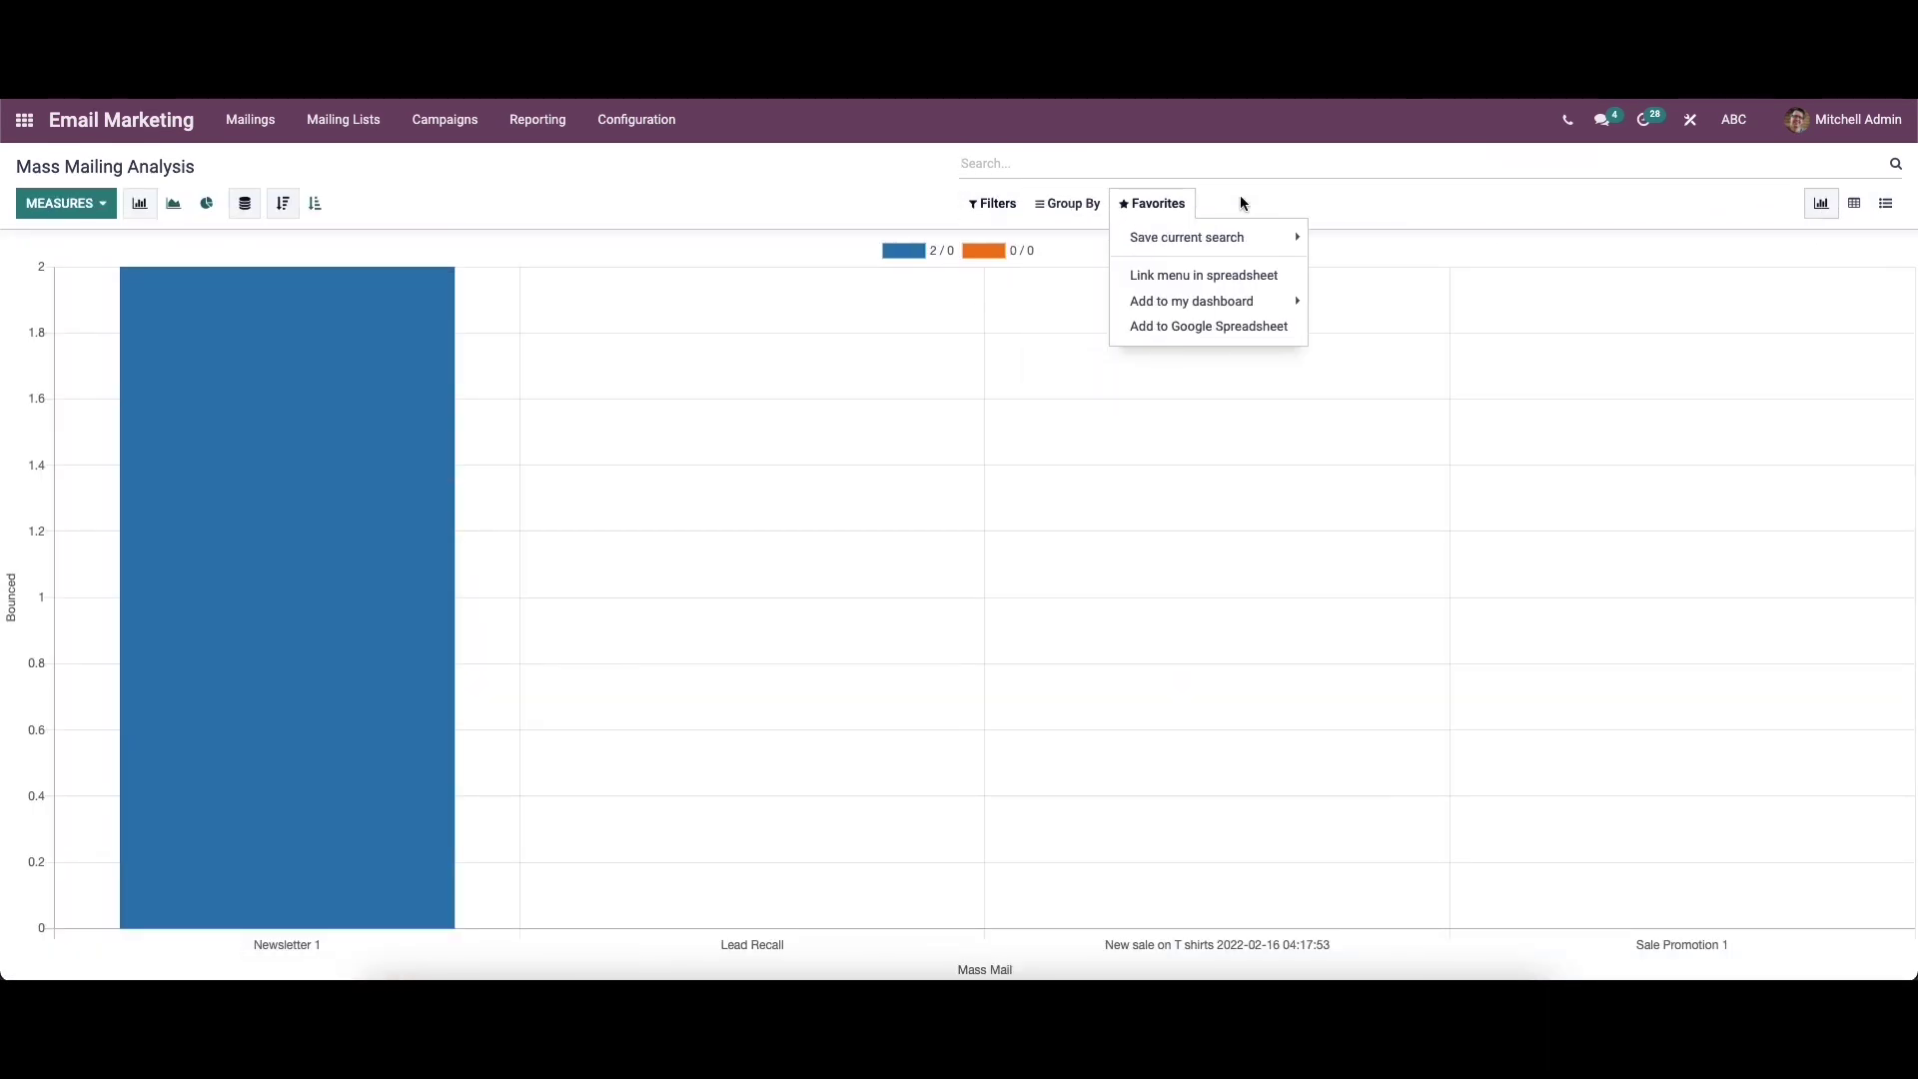
pyautogui.click(1279, 198)
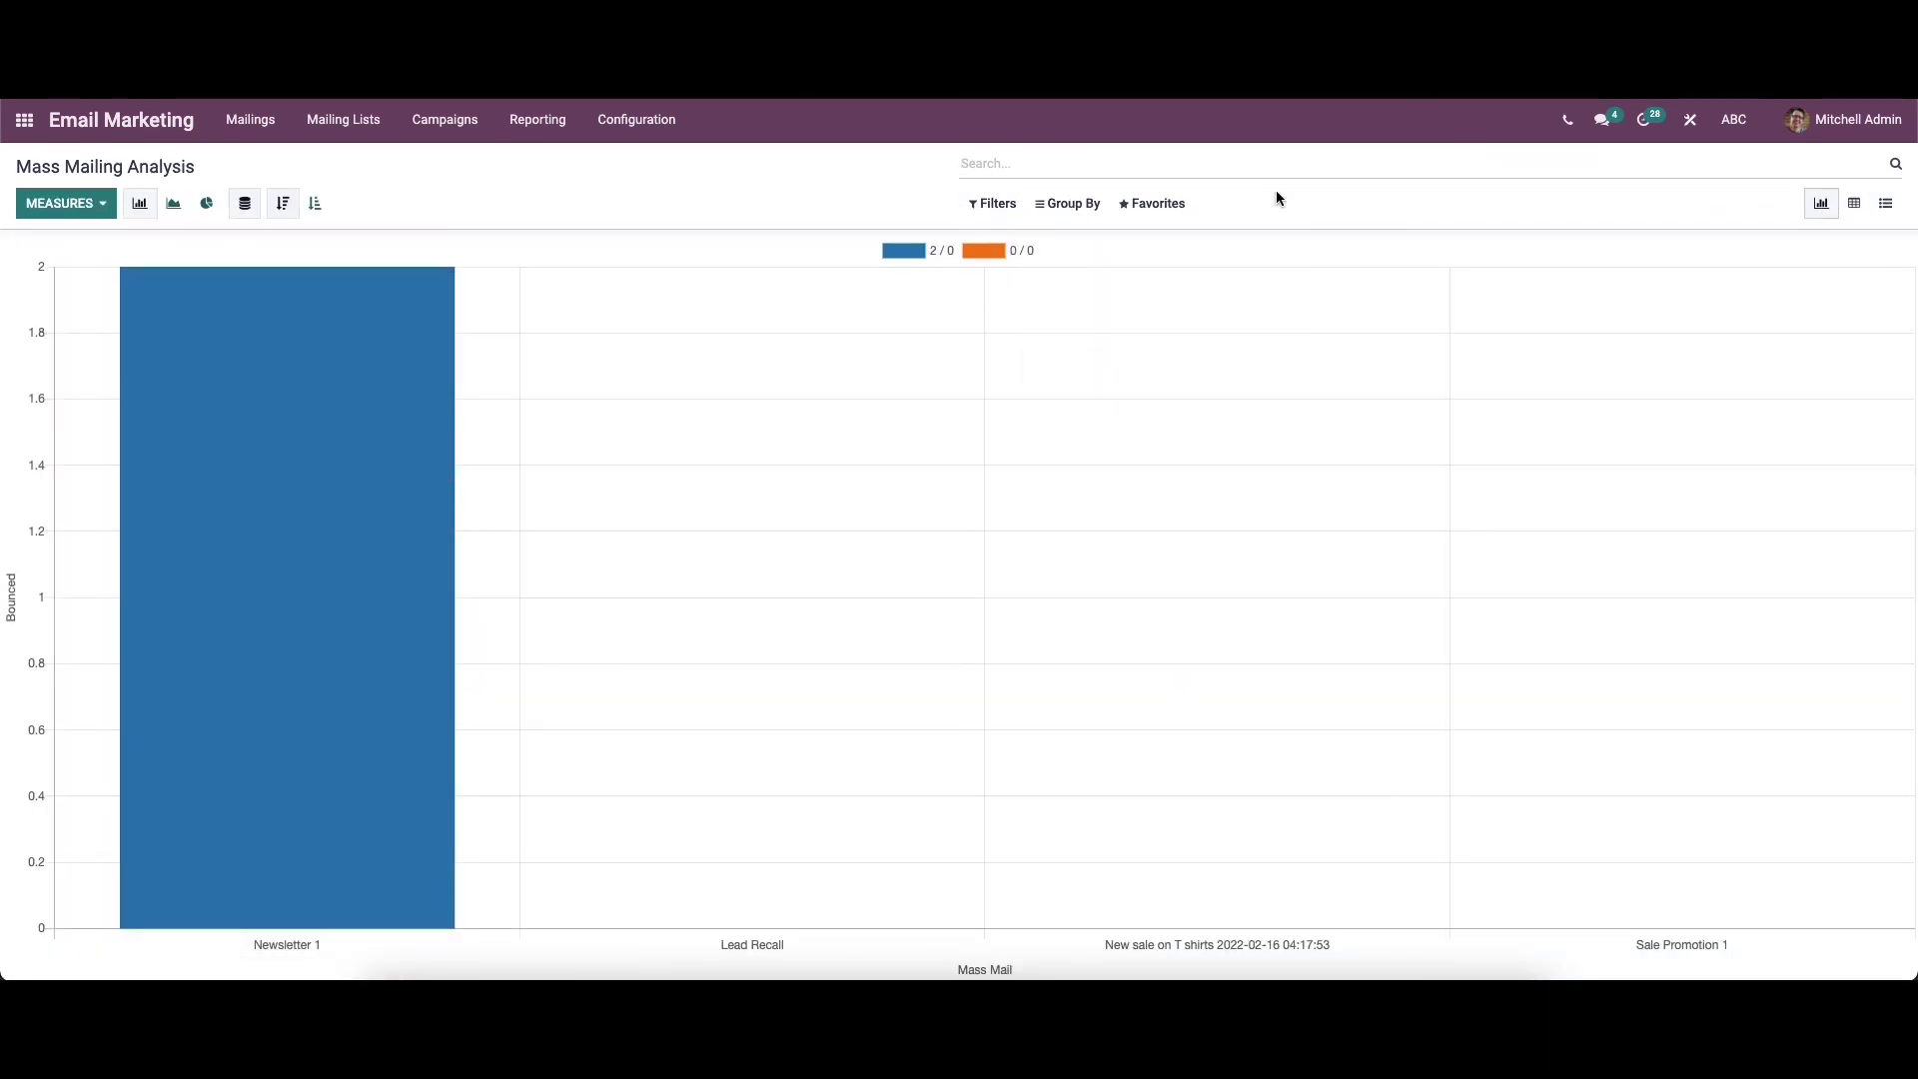
# Show the mailing analysis as a pivot table and review which measures it can include
pyautogui.click(1854, 206)
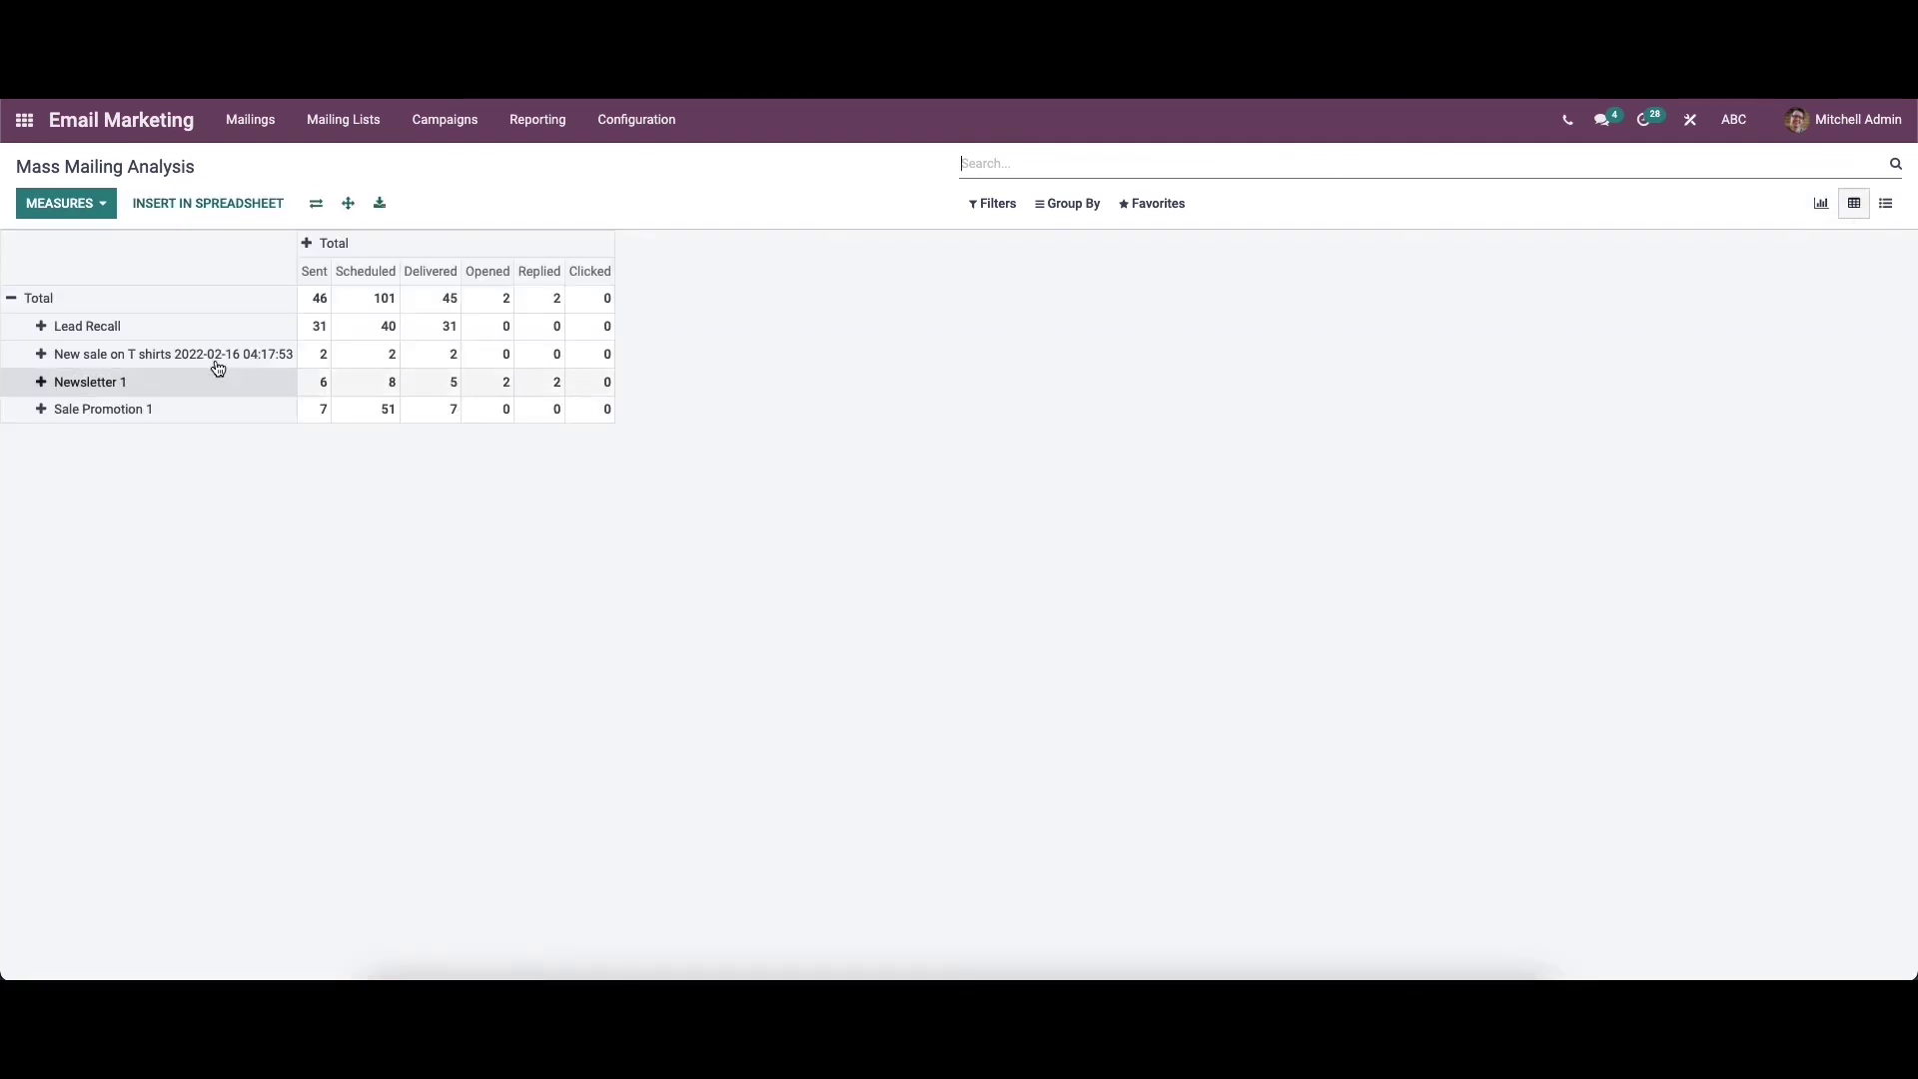
pyautogui.click(66, 202)
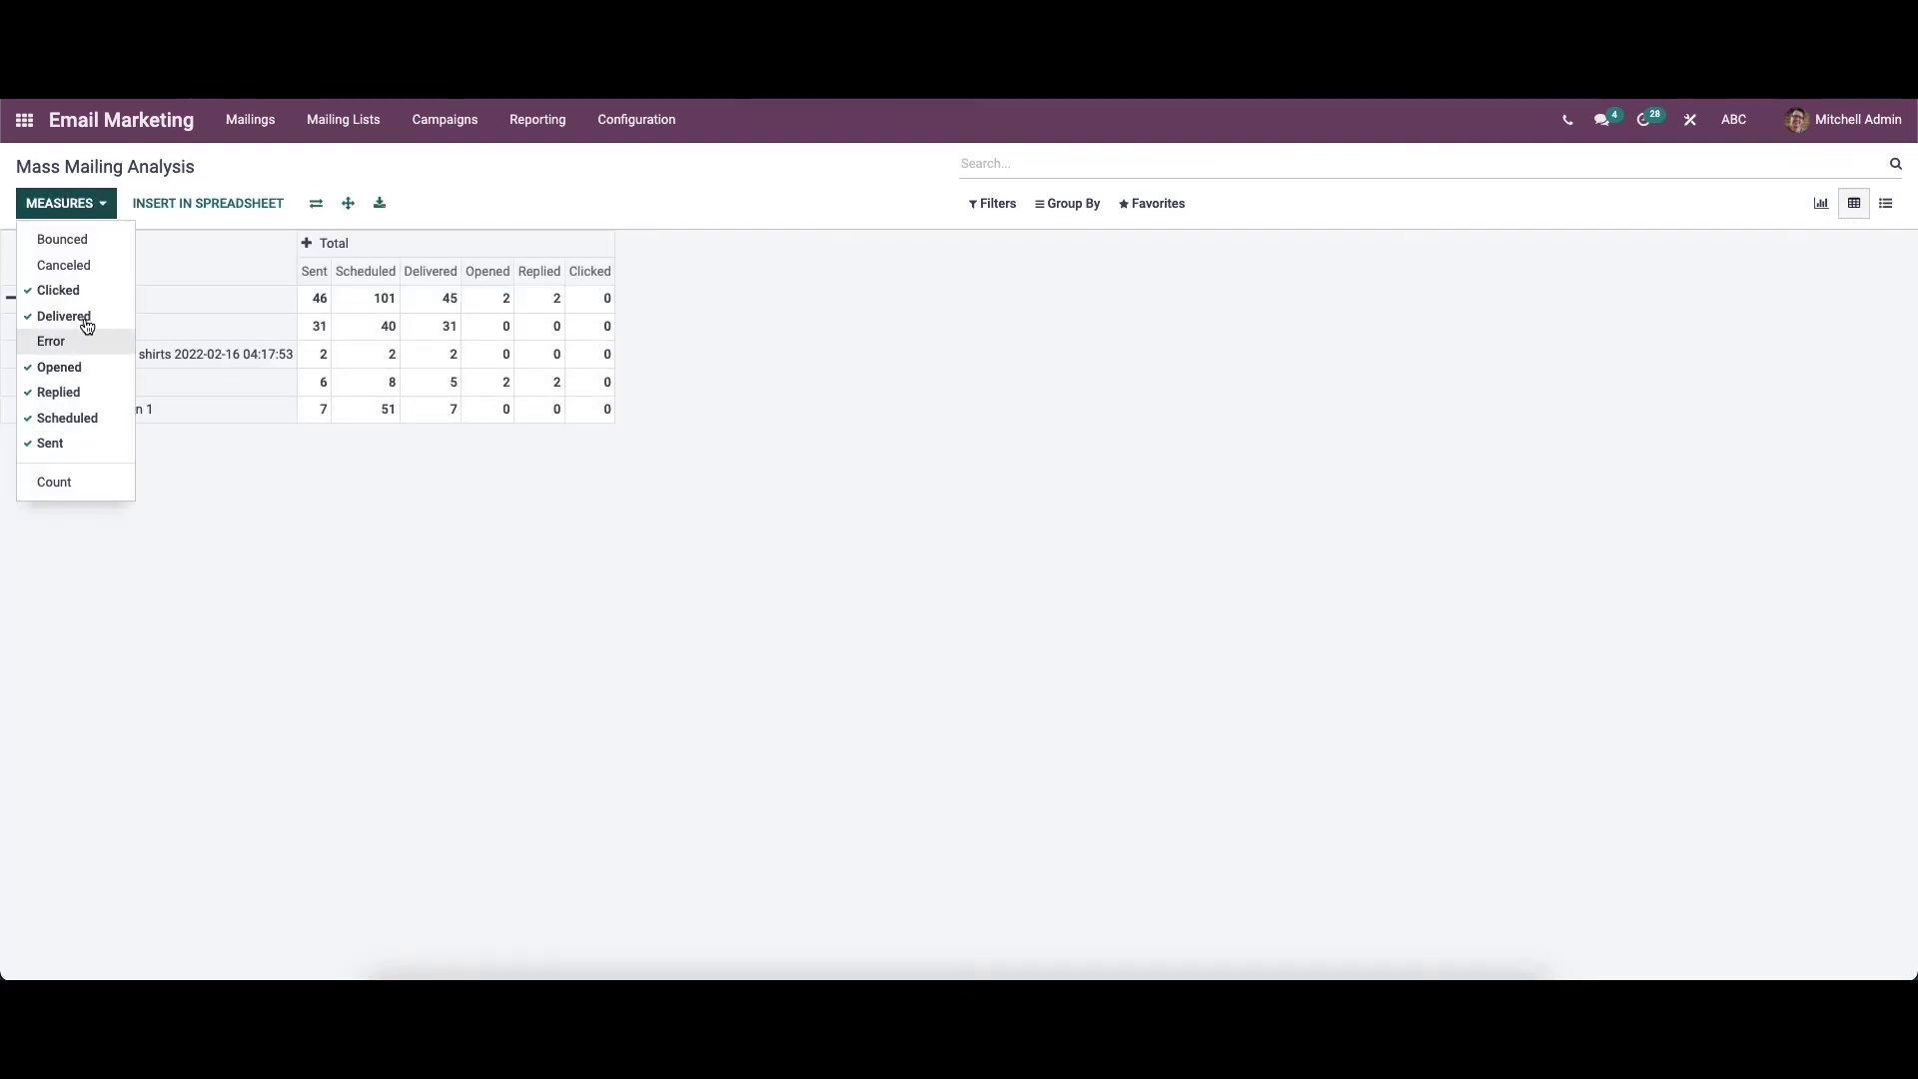
pyautogui.click(104, 203)
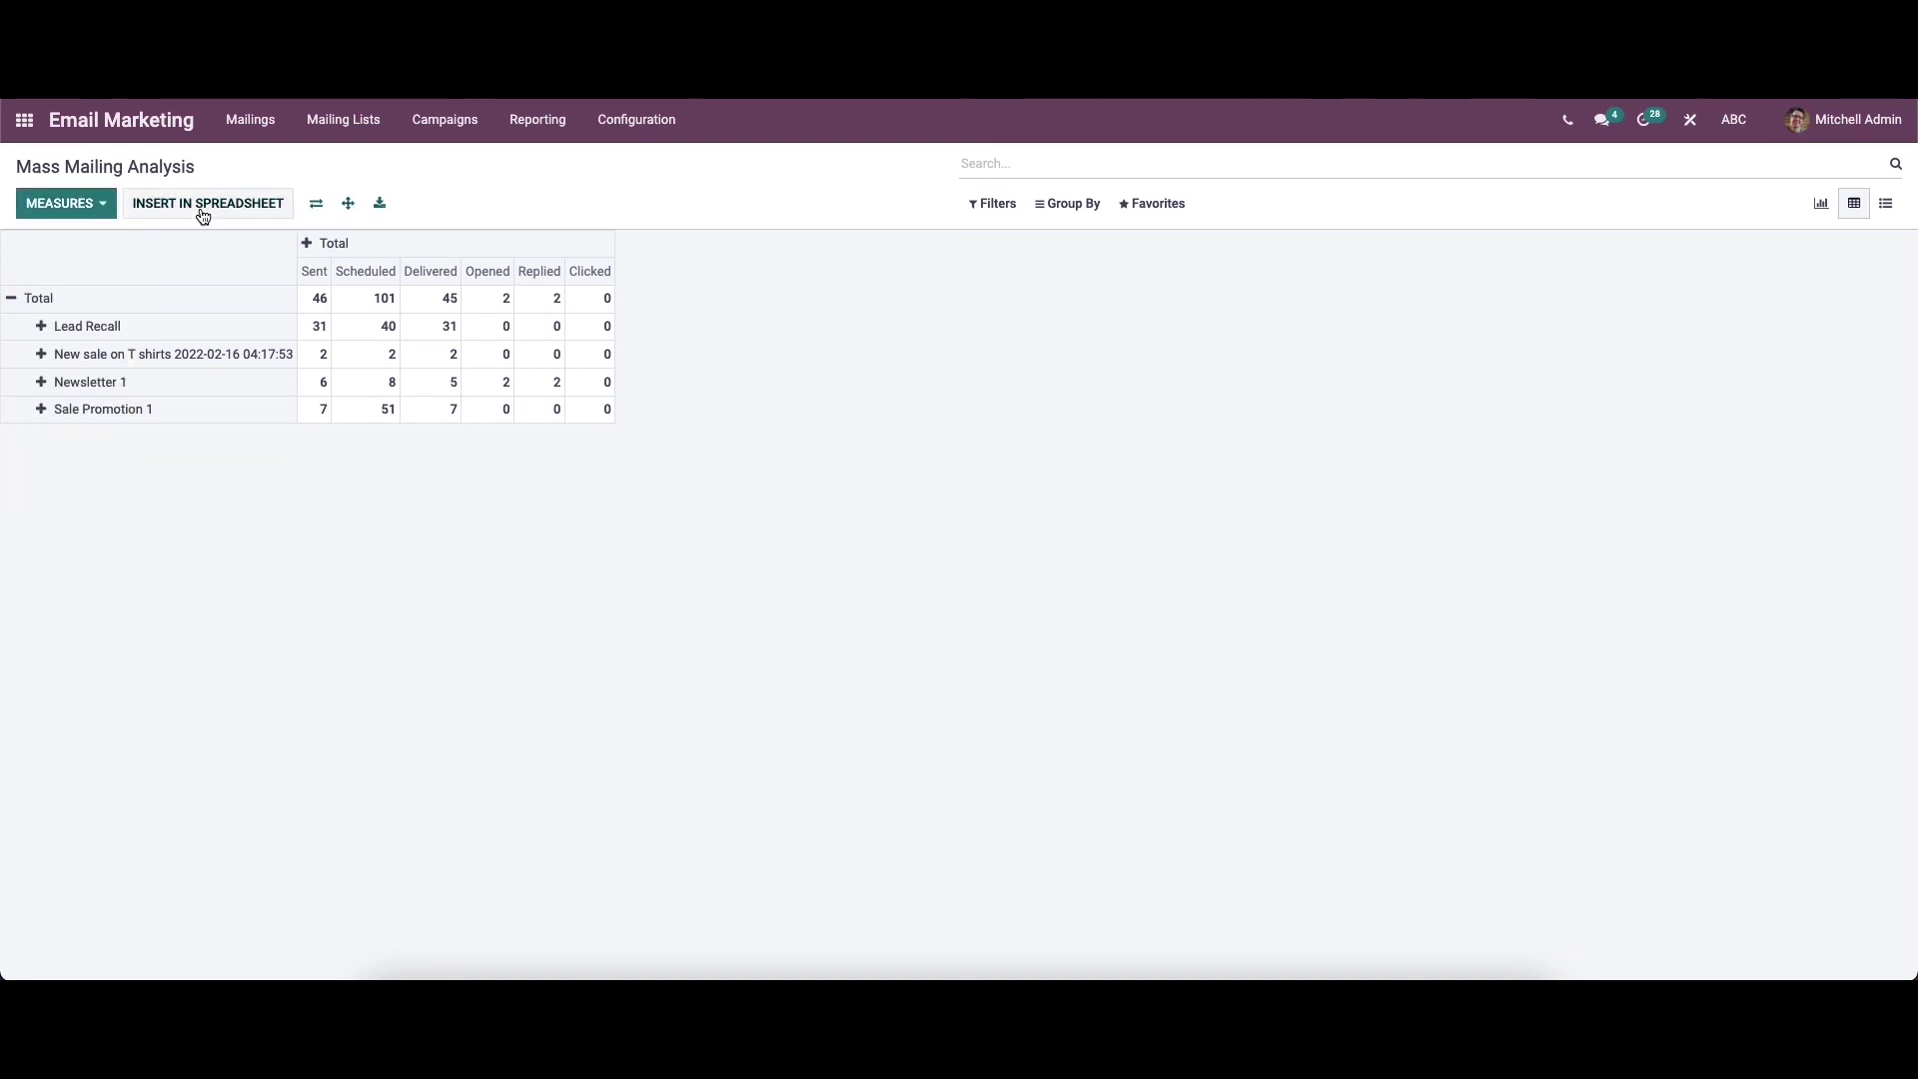